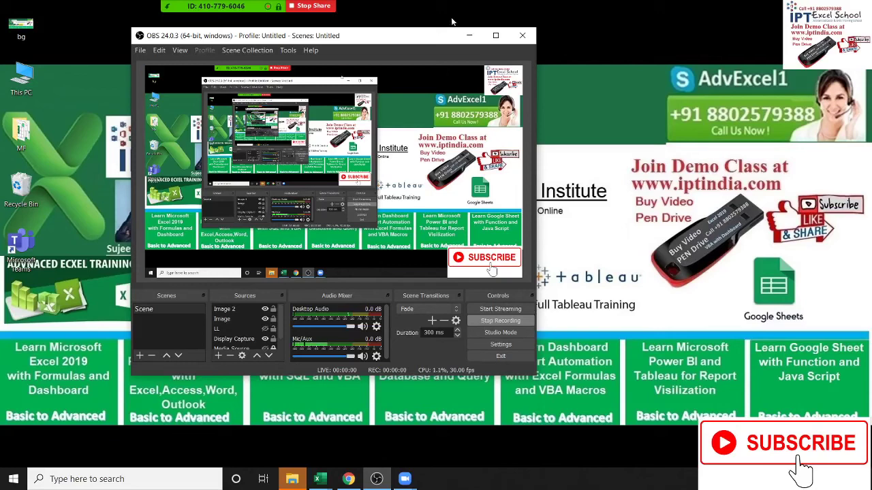
- Minimize the OBS window to show the desktop with the Book1 and PData workbooks
click(467, 35)
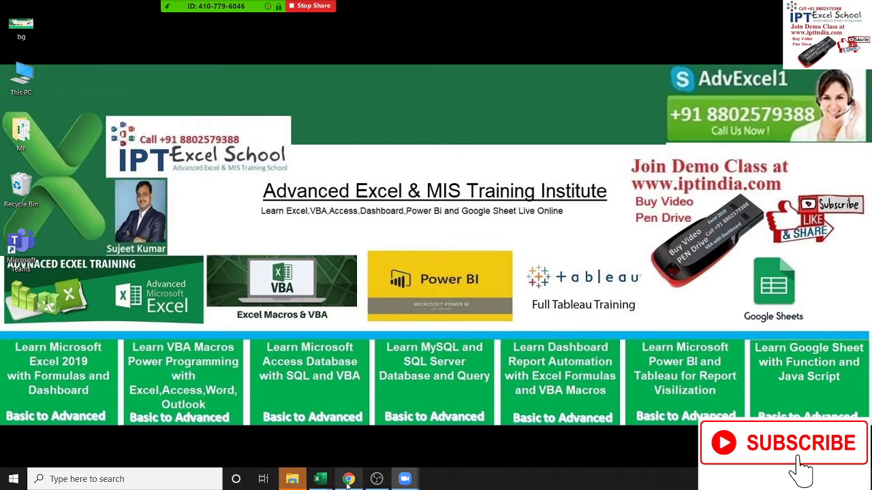
mouse_move(348, 481)
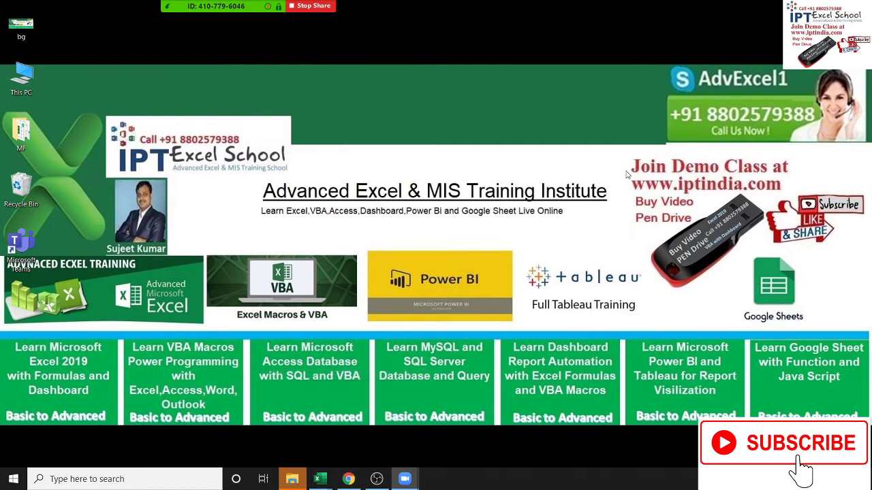
mouse_move(625, 171)
mouse_down()
mouse_move(673, 196)
mouse_move(789, 199)
mouse_up()
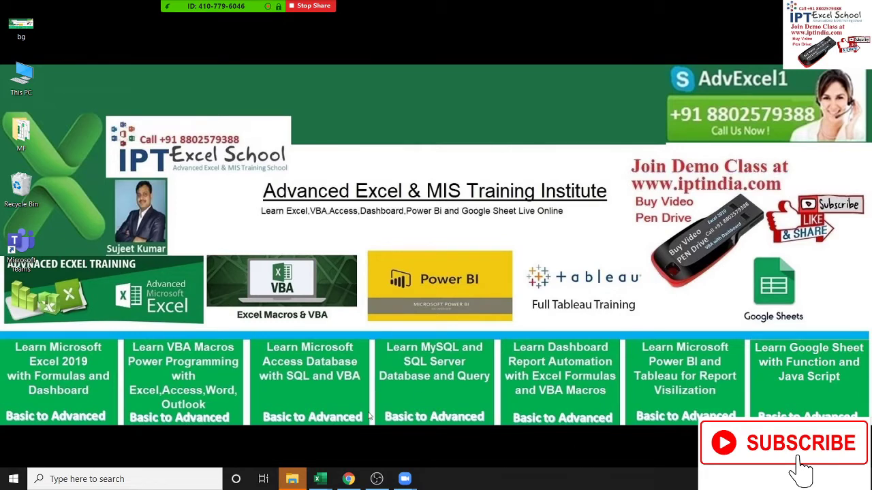
- Close the PData workbook without saving its changes
mouse_move(327, 483)
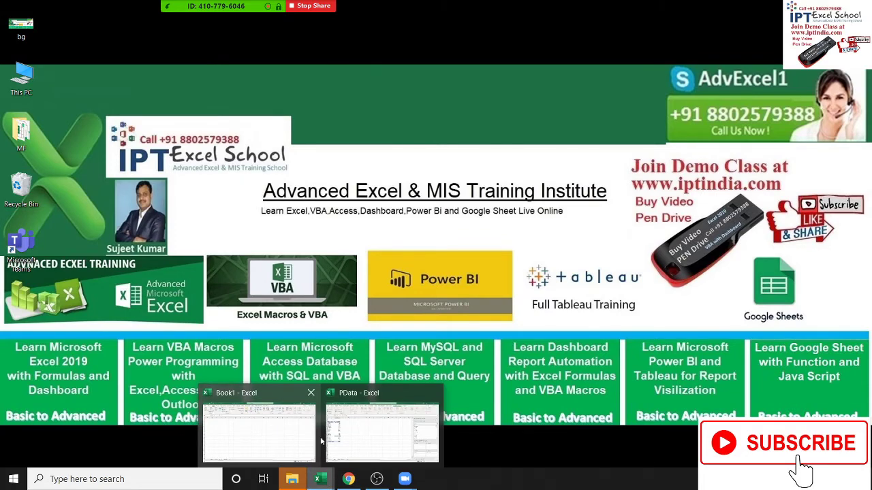
click(338, 438)
key(ctrl+w)
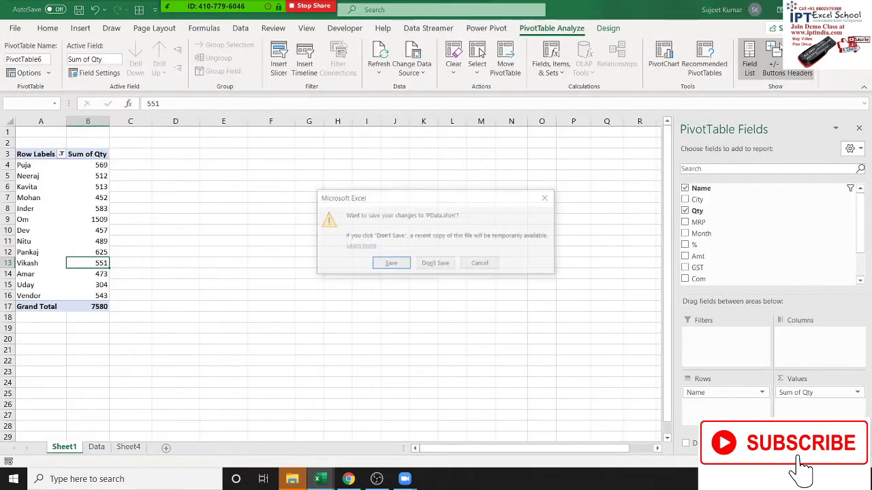
click(431, 264)
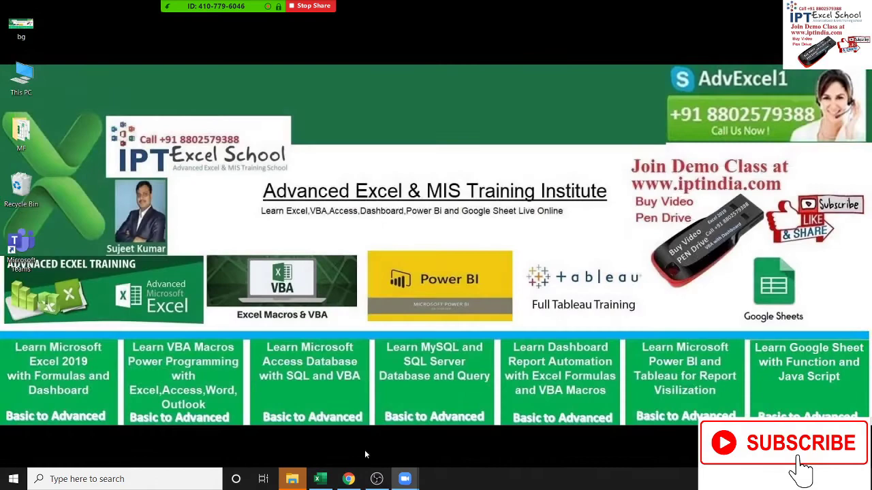
- Switch to Book1 and look through the Developer, Review, Data, Formulas and Home ribbon tabs
click(317, 479)
click(121, 165)
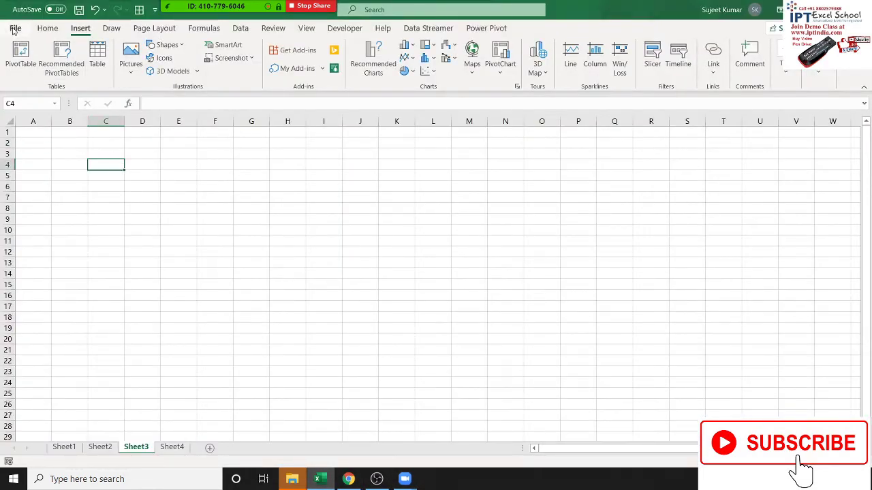
click(347, 28)
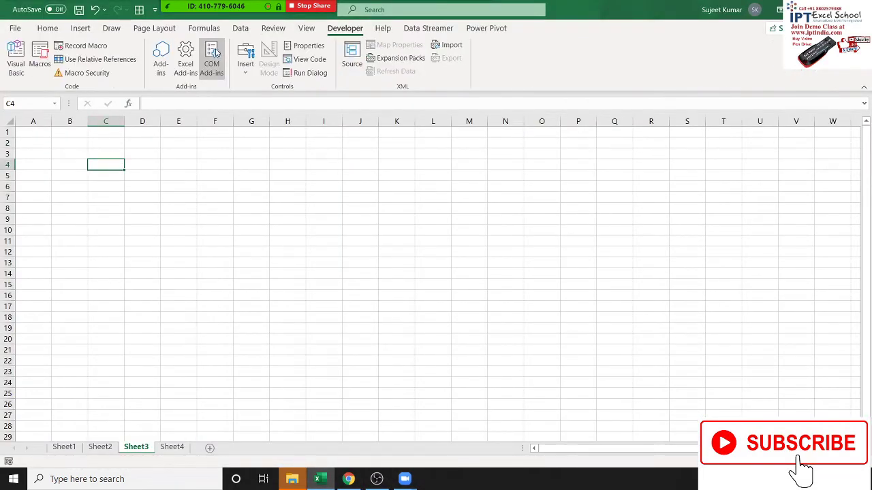
click(265, 29)
click(242, 28)
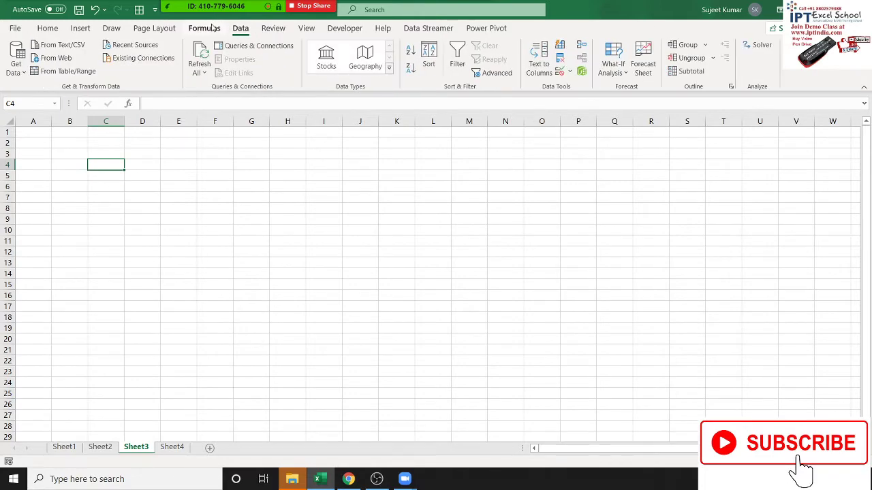
click(204, 29)
scroll(112, 34, up, 1)
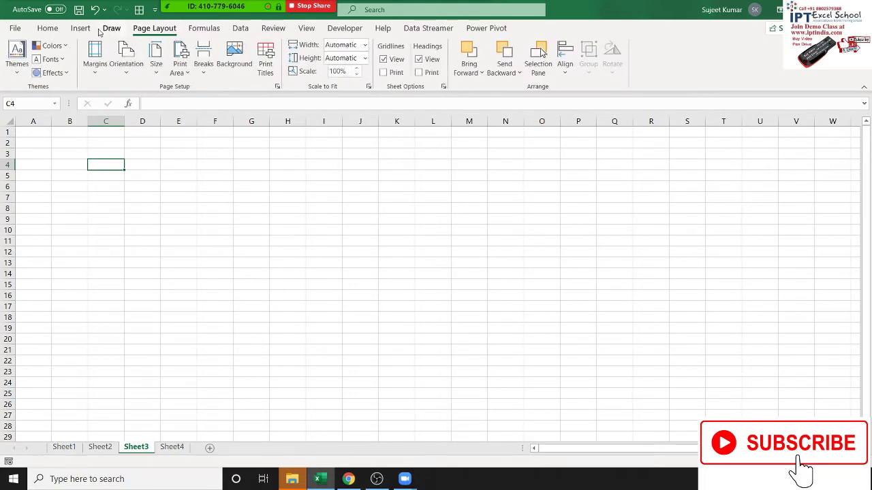
scroll(103, 41, up, 2)
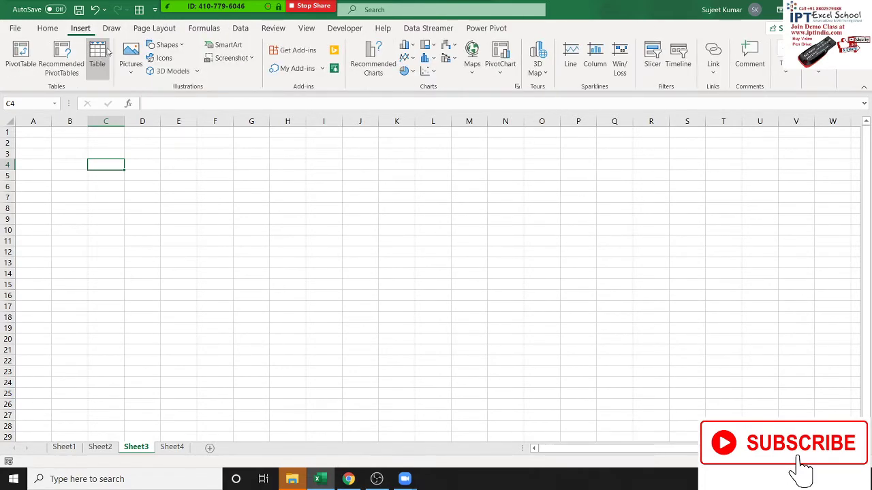
click(47, 28)
- Select cells A4, C7 and B4 in Book1, then go to the File start page
click(49, 164)
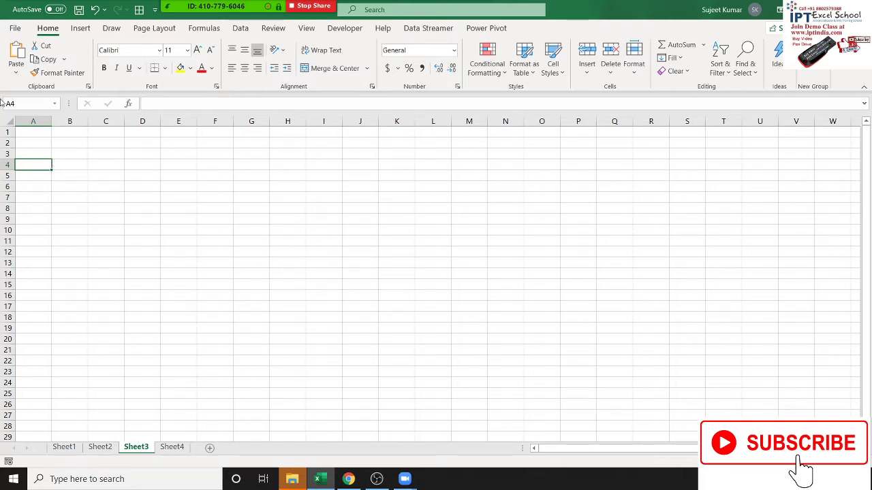
scroll(69, 198, down, 7)
scroll(78, 205, up, 7)
click(114, 201)
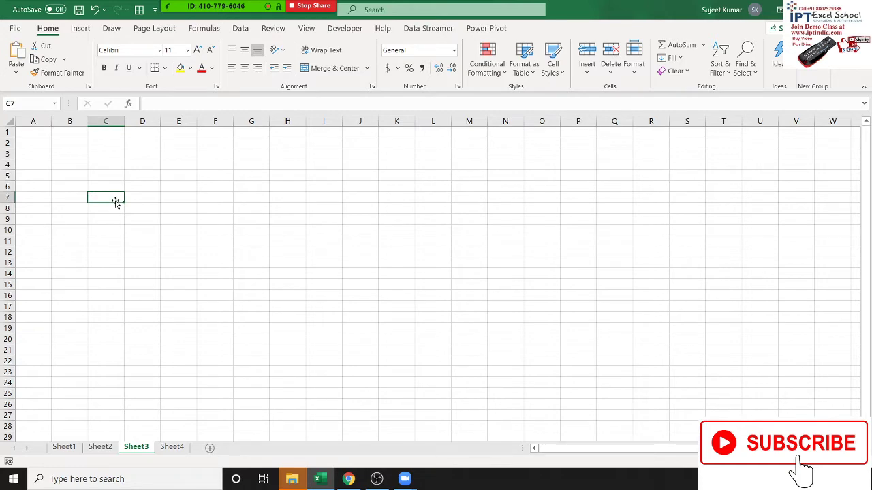
click(69, 167)
click(17, 30)
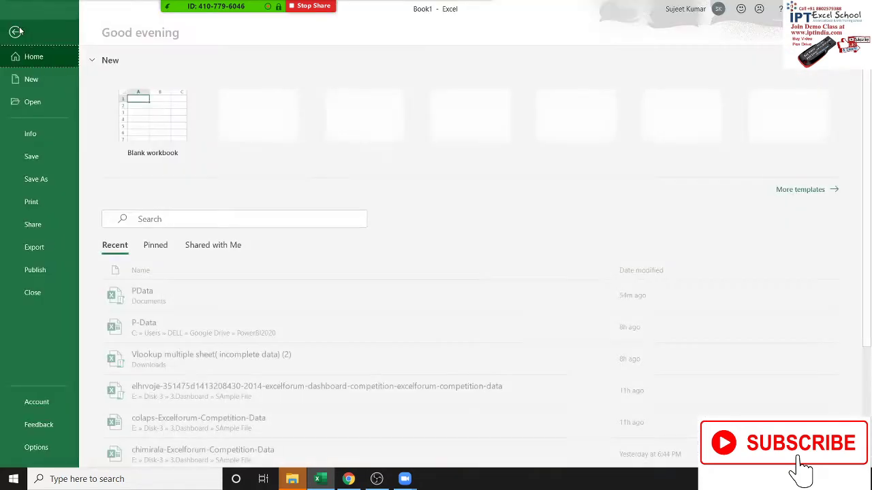
- Create a new blank workbook and try grouping Sheet1 with Sheet2, then ungroup them
click(34, 78)
click(163, 162)
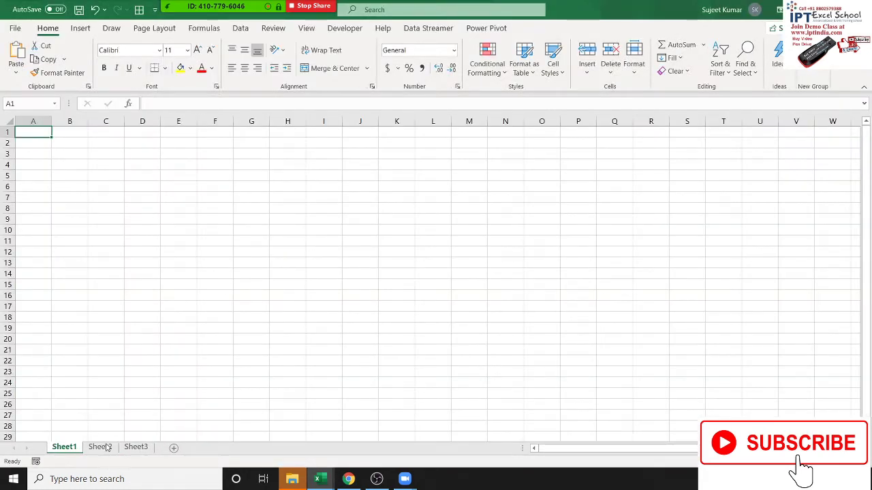
ctrl+click(100, 447)
click(65, 450)
- Move through Sheet2 and Sheet3, group and release them, then return to the File page
click(93, 448)
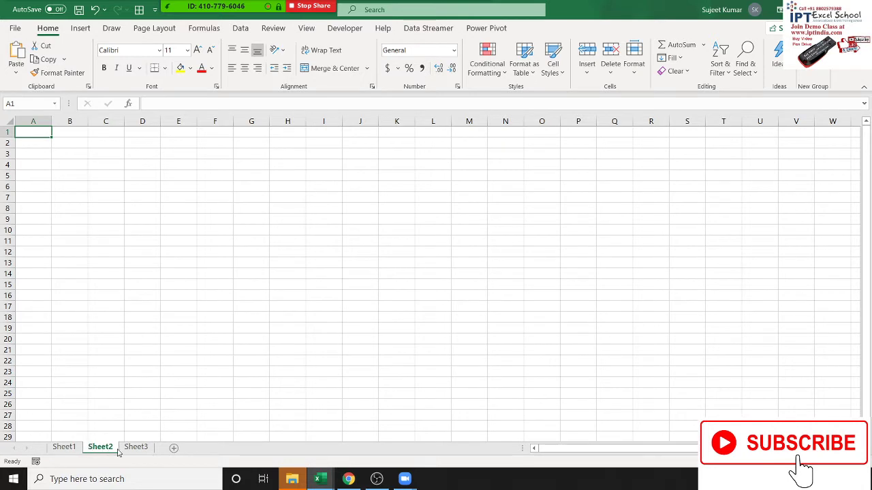
click(134, 449)
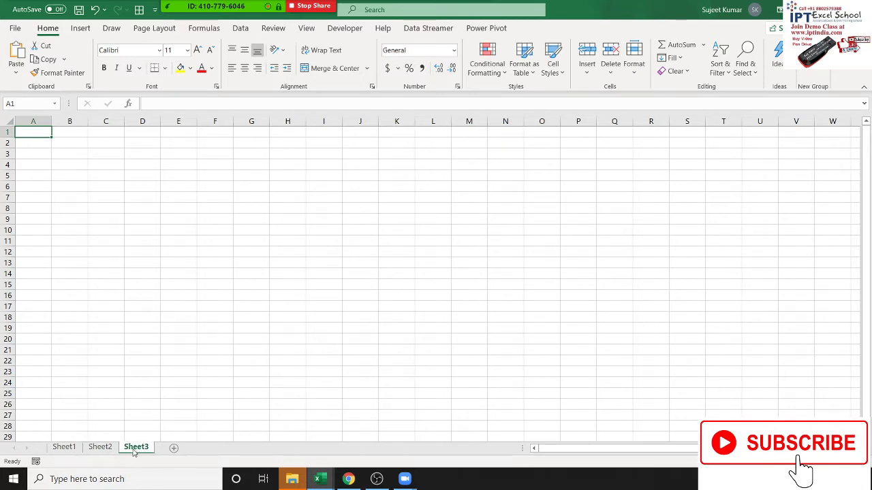
ctrl+click(103, 449)
click(76, 449)
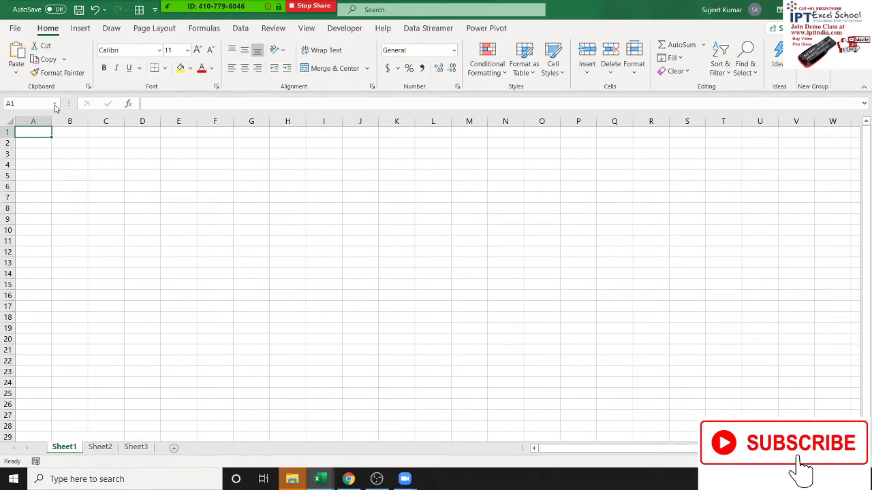
click(15, 28)
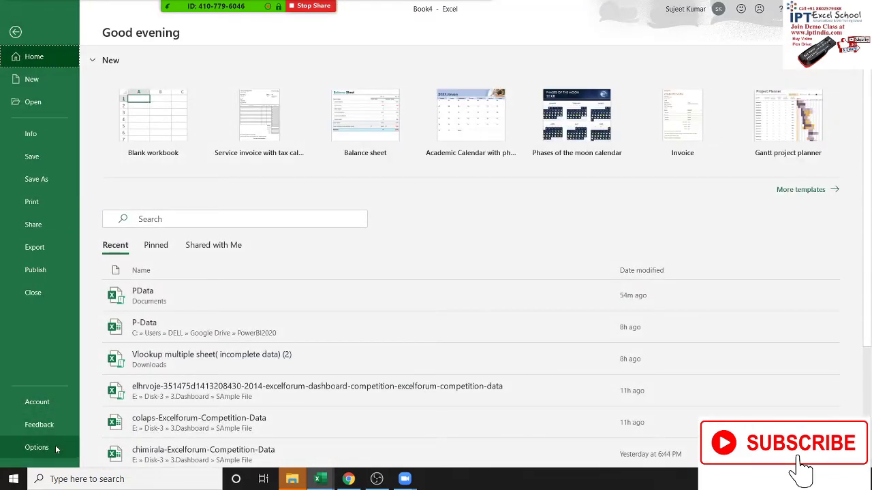
- Confirm in Excel Options that new workbooks include 3 sheets, closing without changes
click(37, 447)
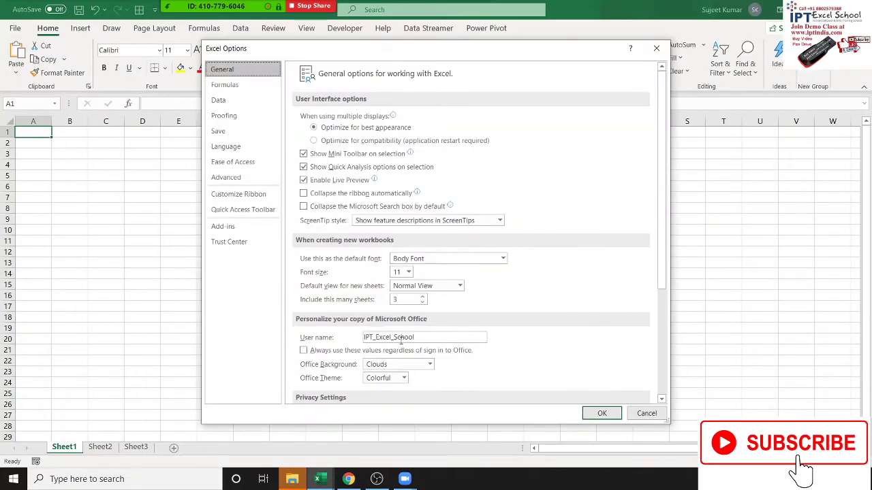
double_click(417, 300)
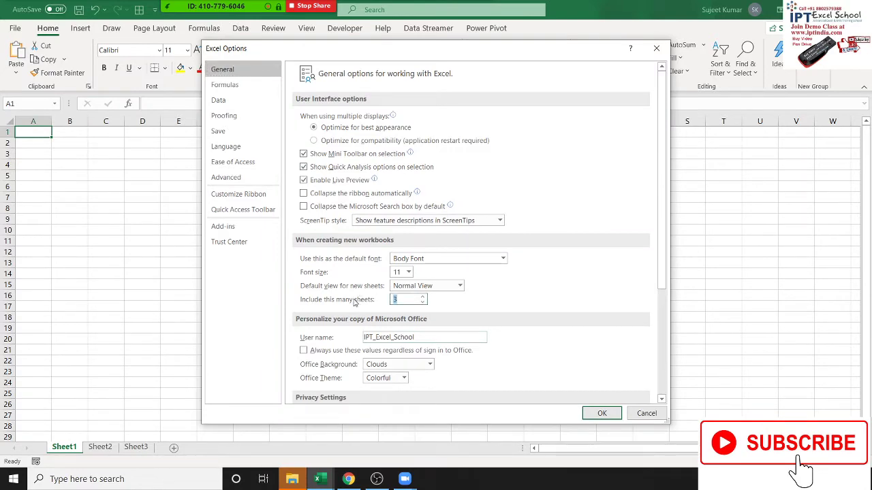
click(656, 48)
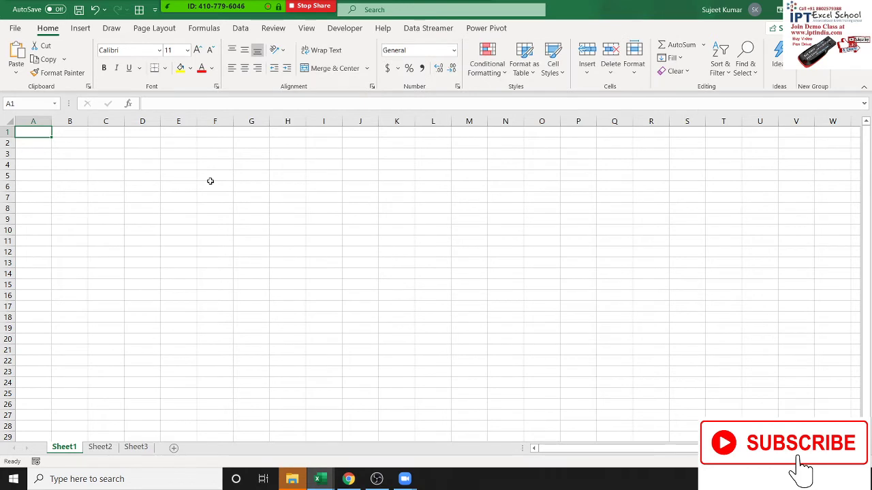
- Rename the Sheet1 tab to Data
click(143, 263)
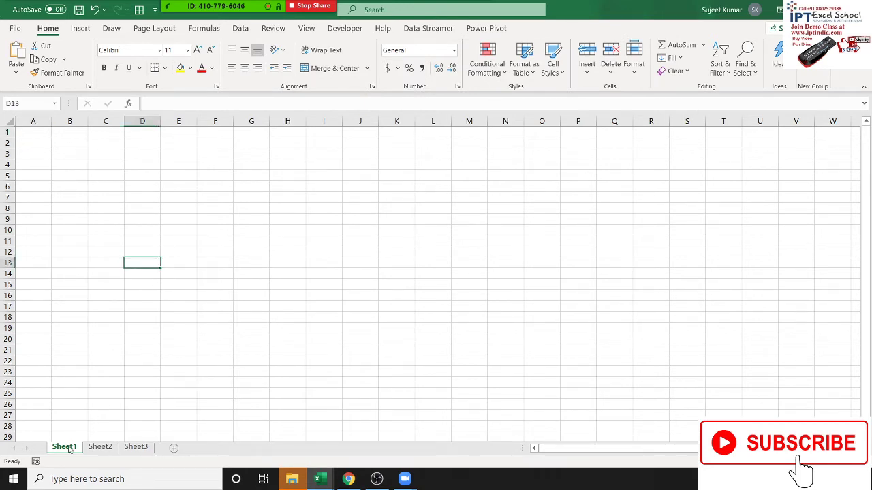
double_click(66, 447)
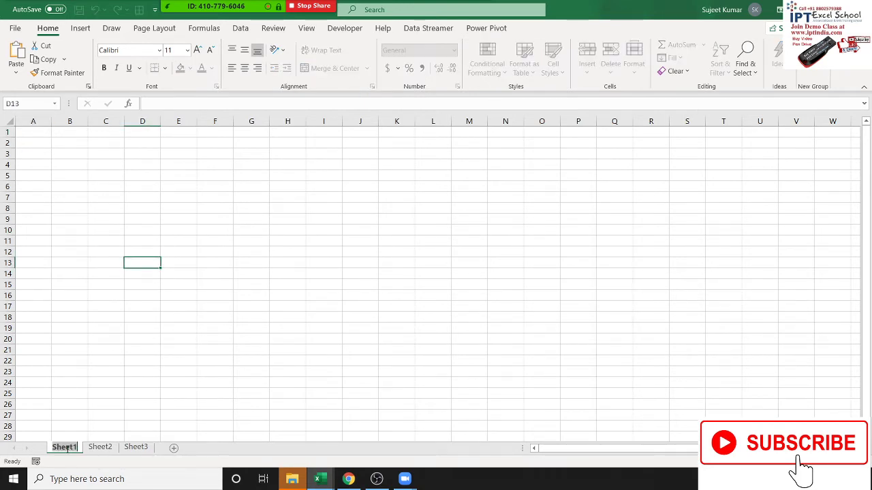
text(Data)
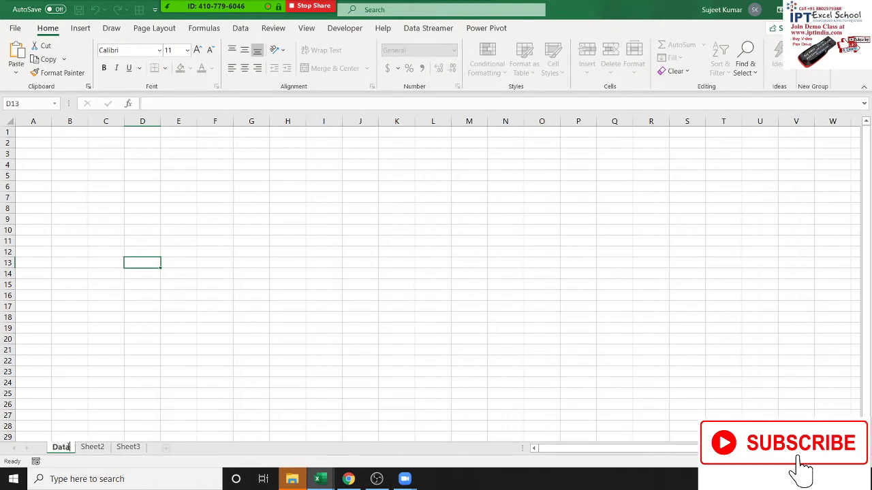
click(111, 176)
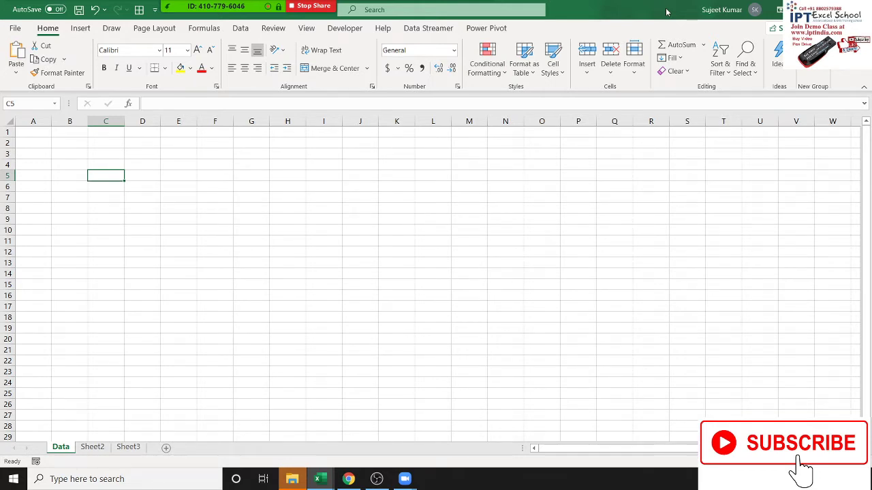
mouse_move(216, 6)
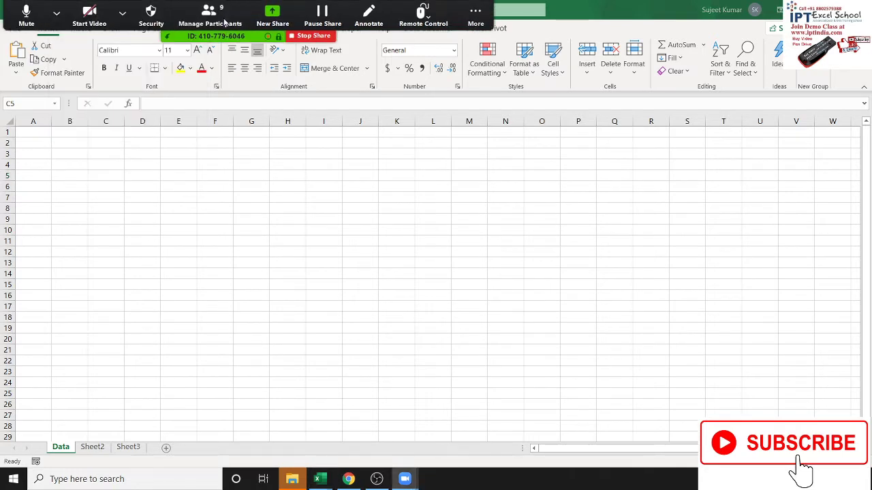
click(225, 23)
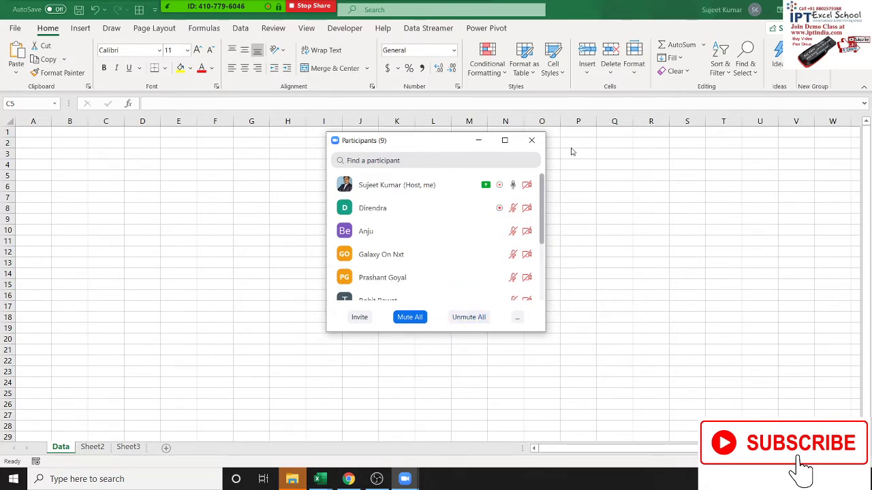
click(532, 141)
- Maximize the Book4 window to show the full grid and Data, Sheet2, Sheet3 tabs, then select A1
click(68, 447)
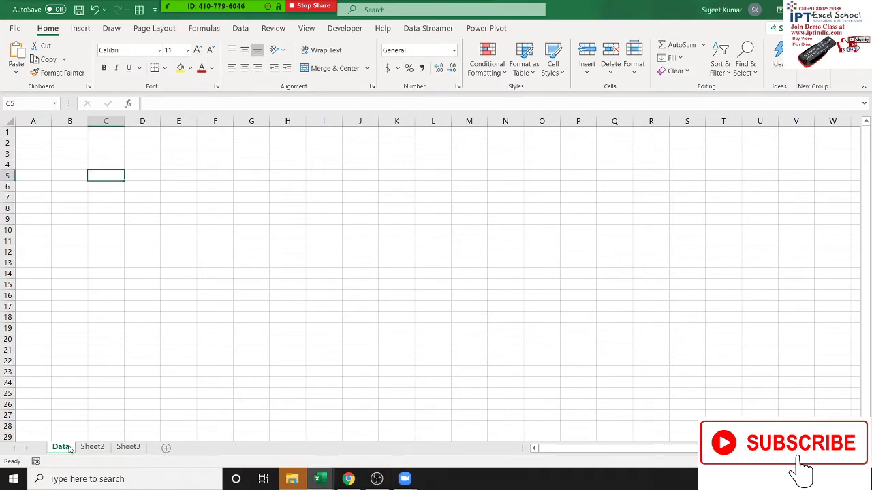
drag(69, 448, 108, 316)
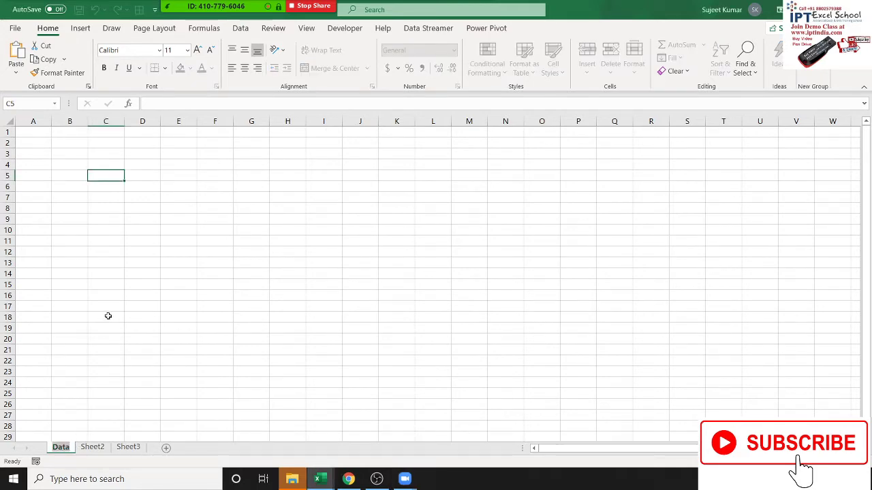
click(108, 316)
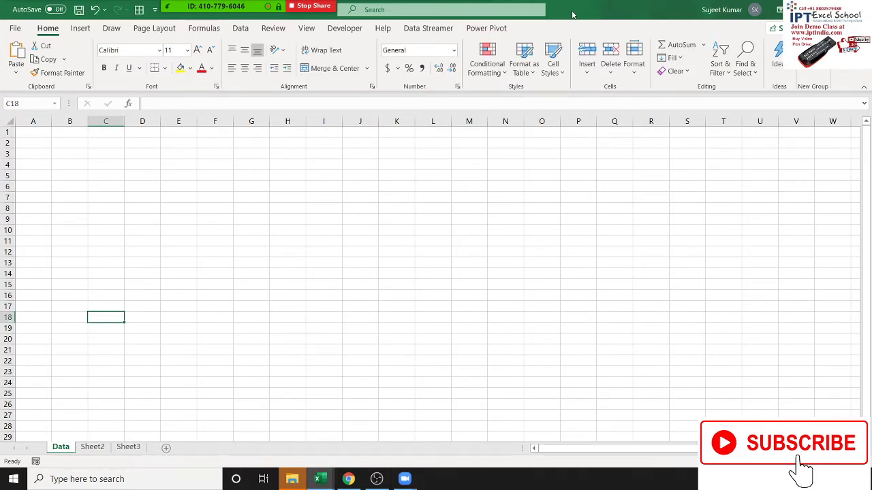
drag(572, 14, 576, 53)
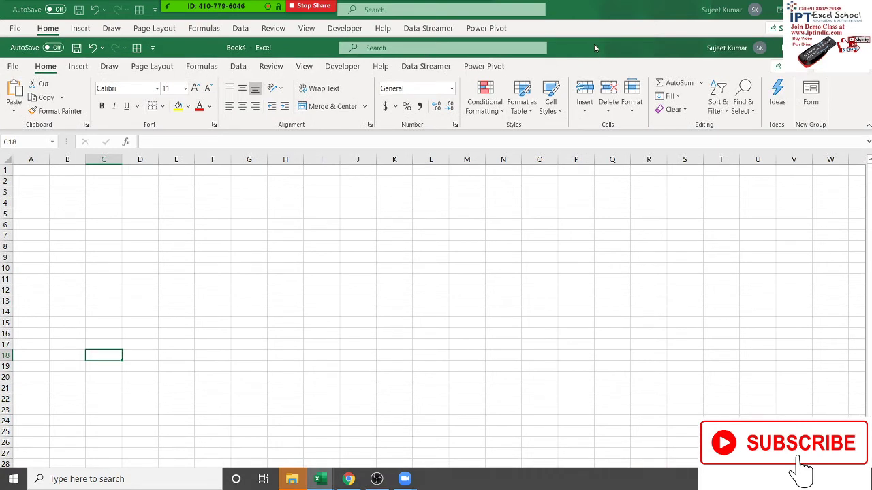
double_click(594, 47)
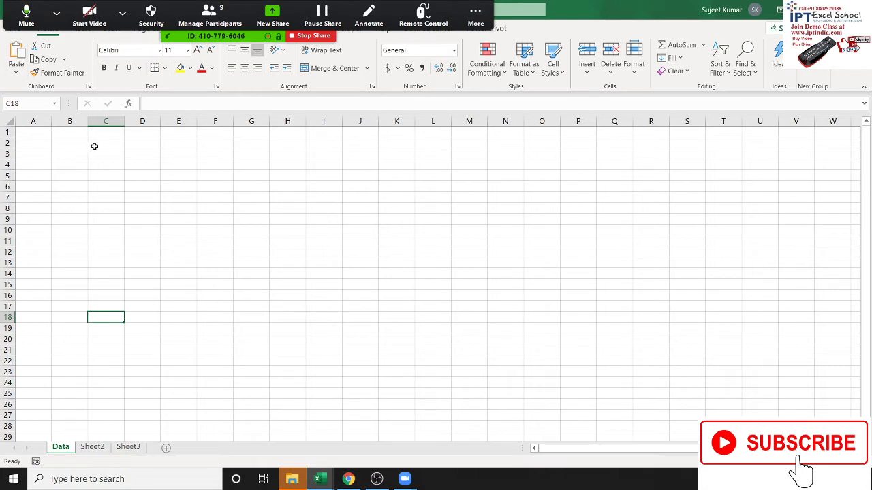
click(70, 142)
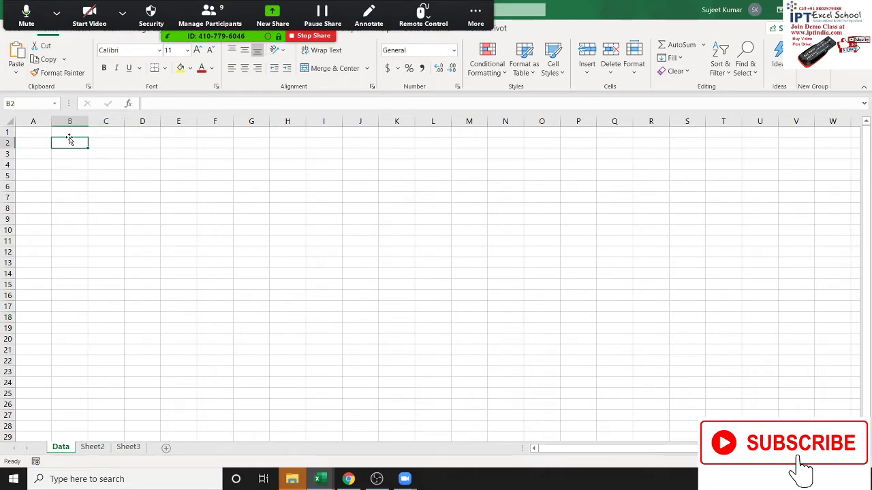
click(34, 132)
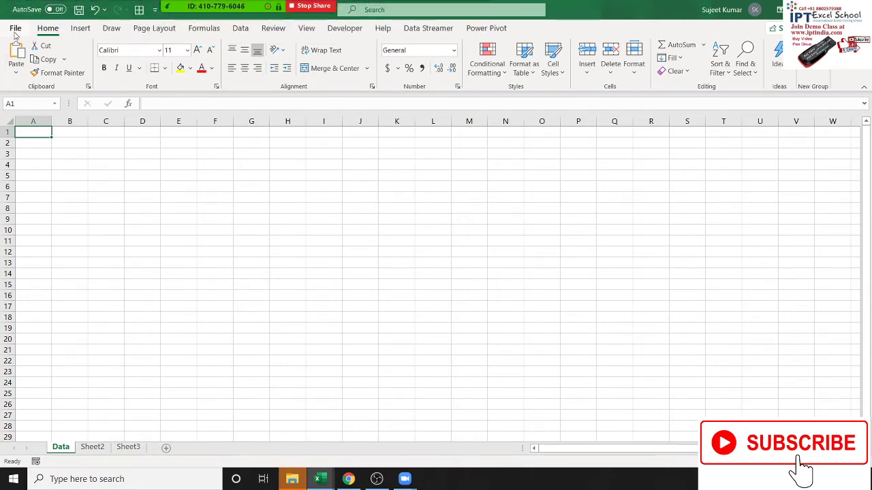
- Open Save As > Browse and choose Desktop as the location for the Excel Macro-Enabled Workbook
click(15, 30)
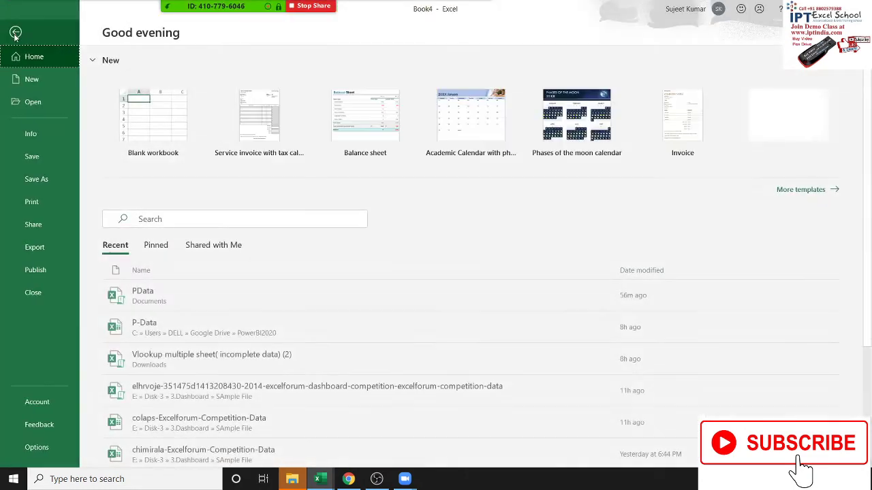
click(47, 180)
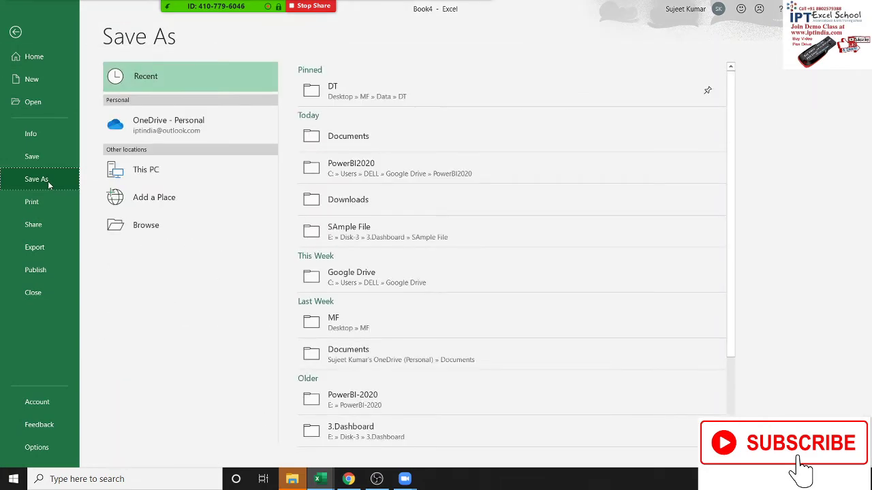
click(166, 239)
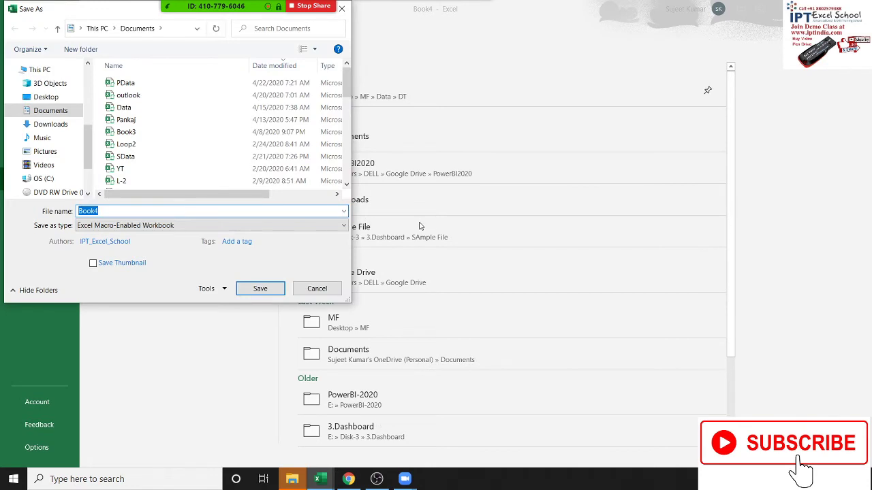
drag(88, 140, 95, 77)
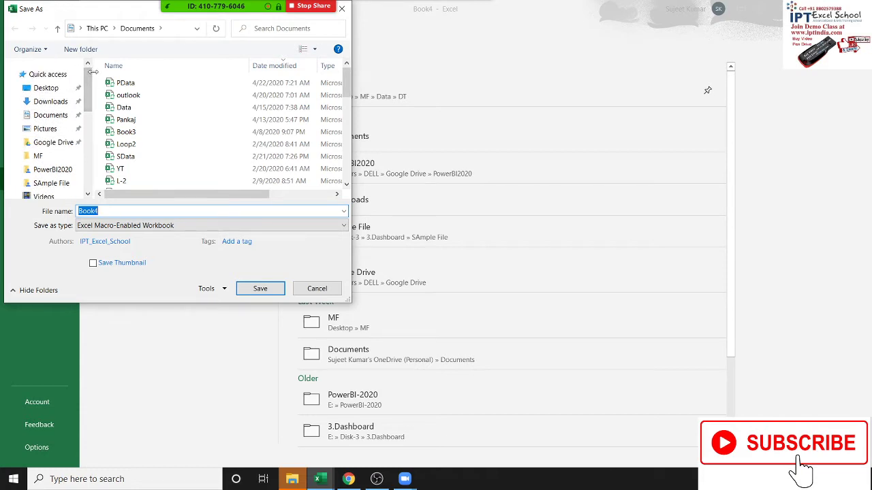
click(62, 90)
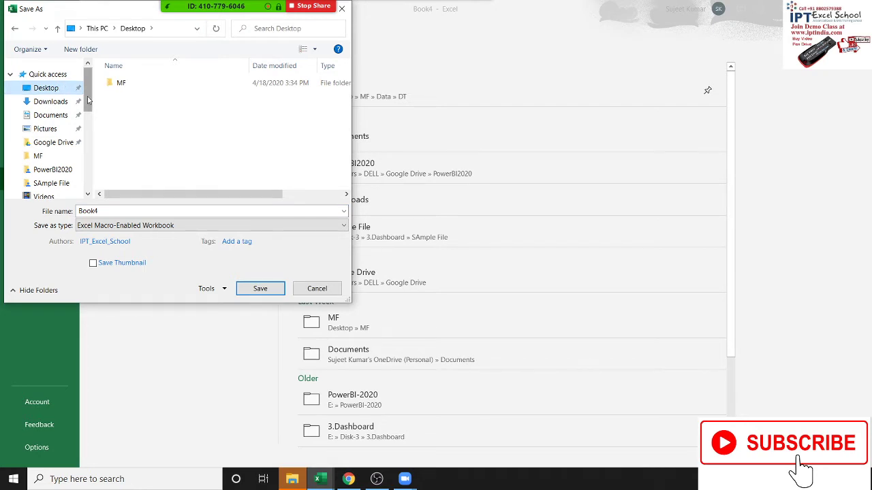
drag(91, 101, 95, 173)
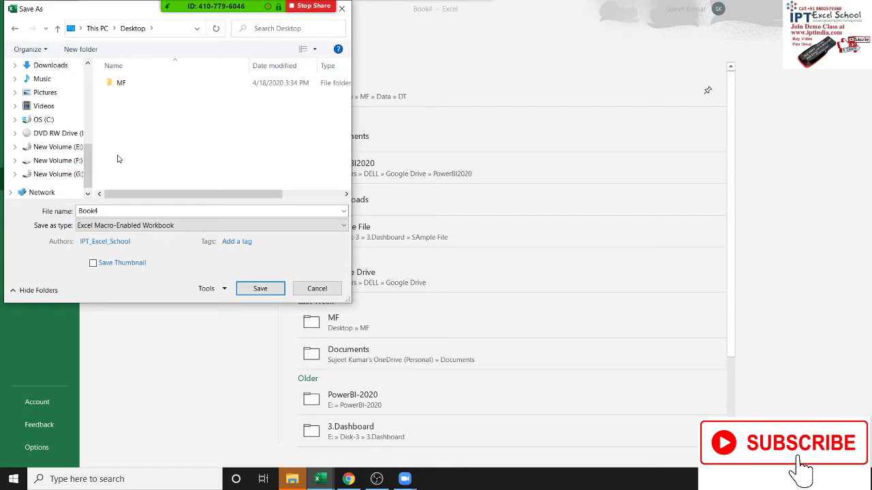
mouse_move(170, 5)
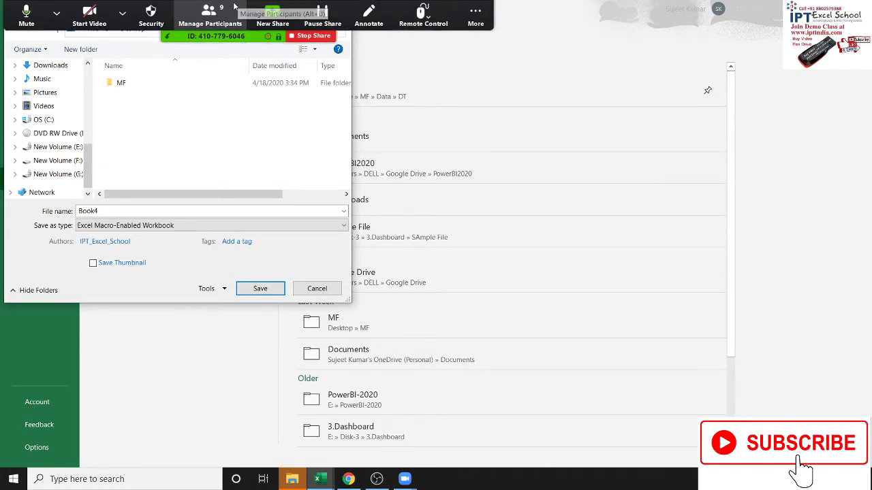
- Open the participants list and admit the waiting person into the meeting
click(220, 25)
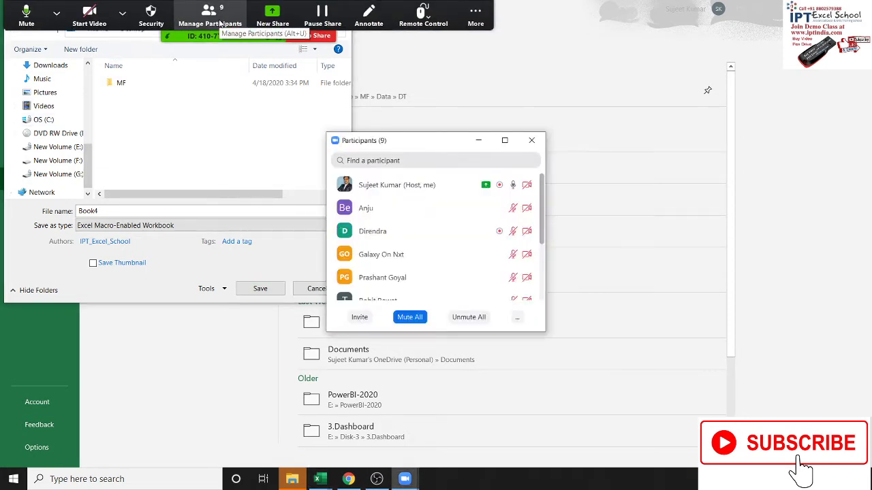
click(524, 211)
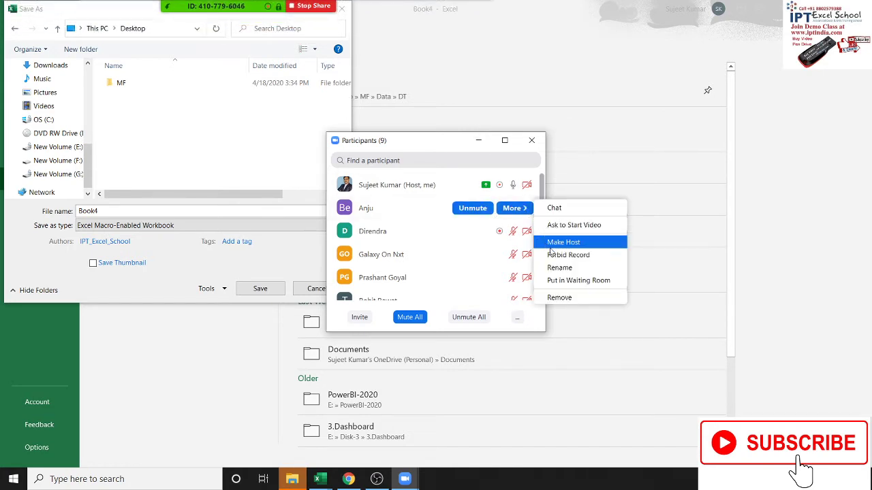
click(454, 141)
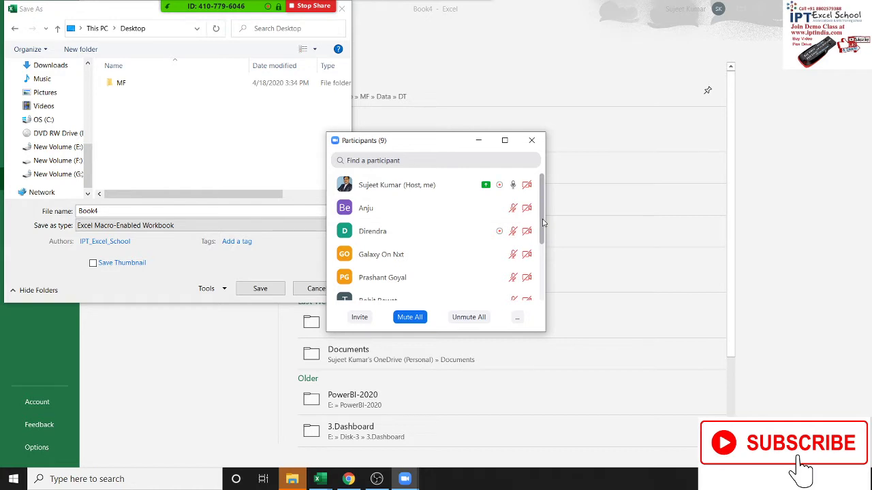
drag(543, 222, 540, 291)
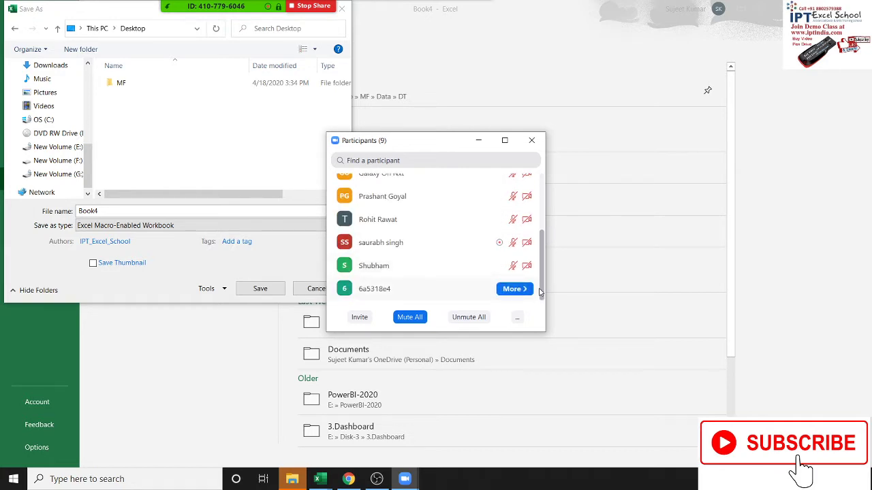
click(525, 267)
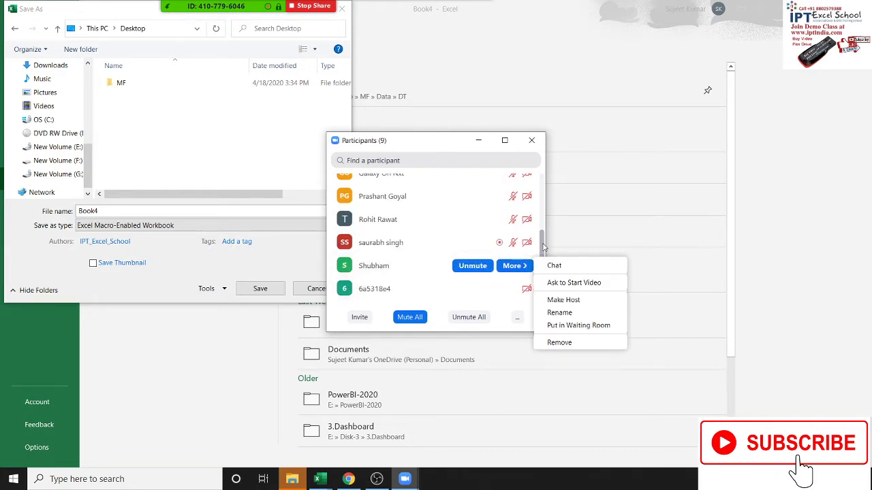
click(544, 248)
click(525, 289)
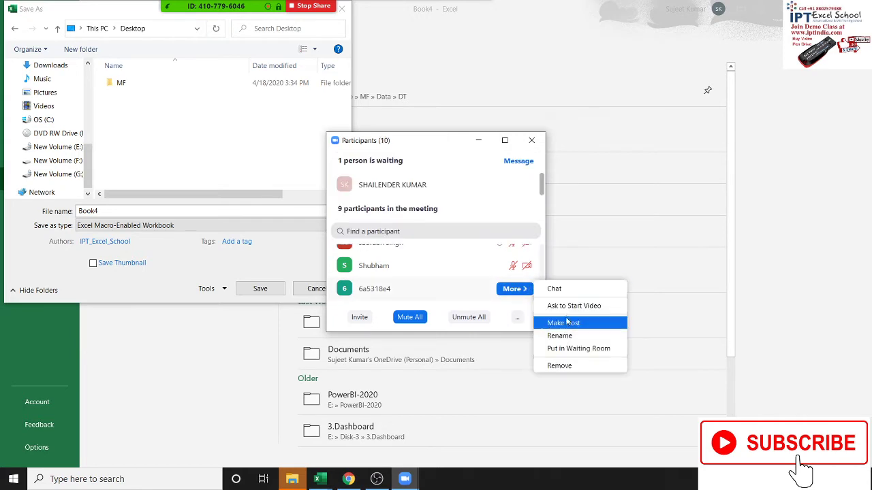
click(475, 185)
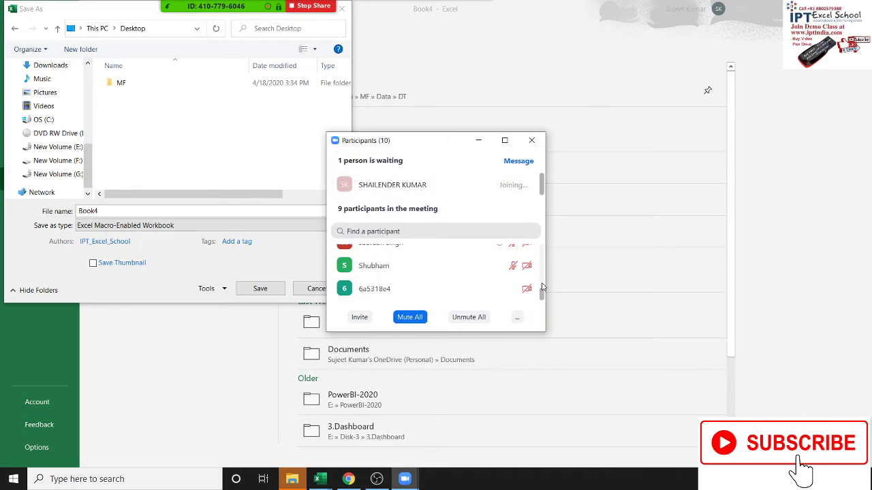
- Start a private chat with the participant listed by code
mouse_move(543, 294)
mouse_down()
mouse_move(536, 269)
mouse_move(551, 225)
mouse_move(550, 289)
mouse_up()
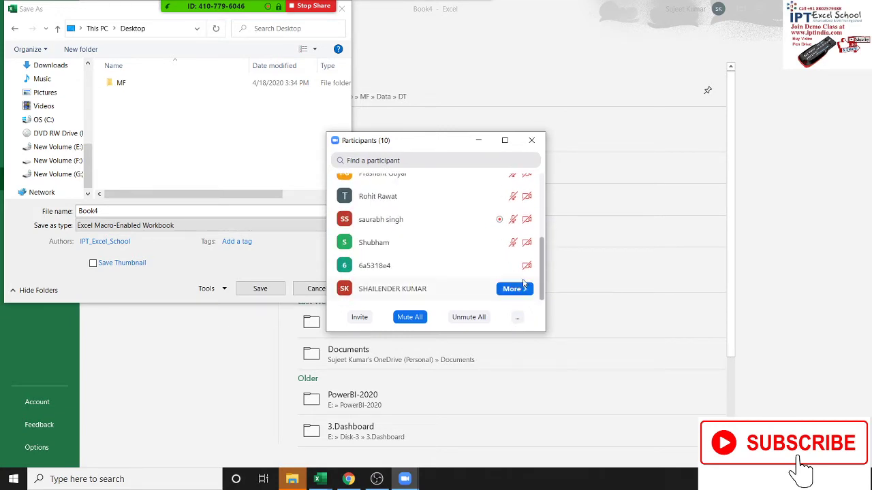
click(521, 266)
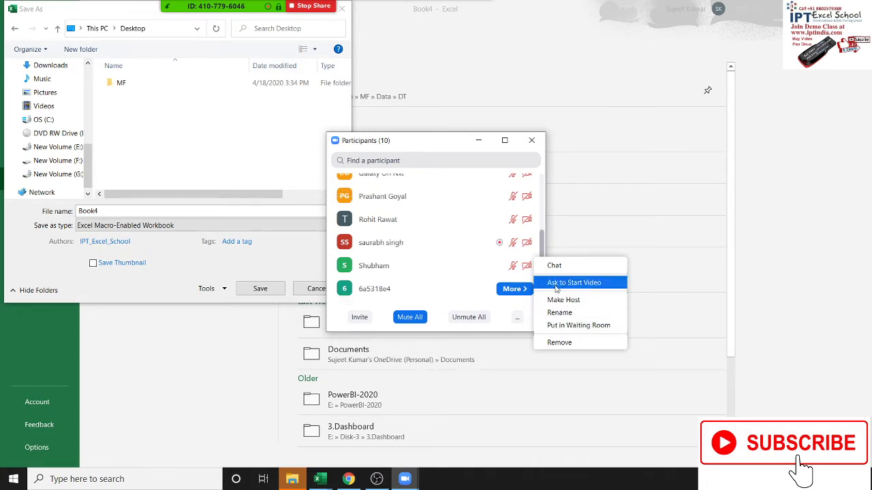
click(554, 266)
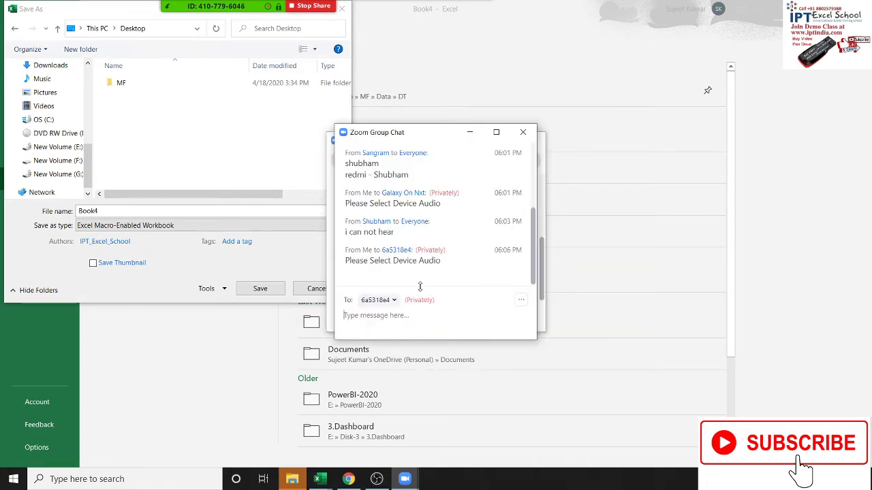
- Privately send the device-audio reminder and 'if problem please join again and give audio device'
text(Please Select Device Audio)
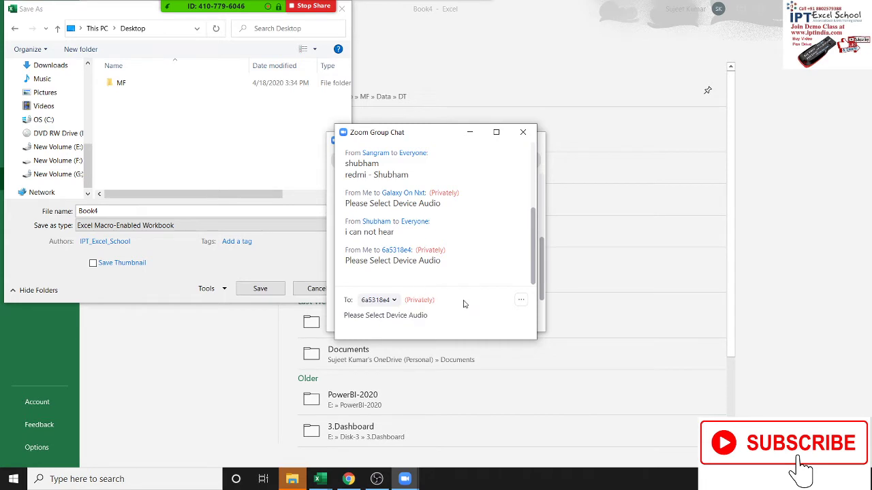
text(other )
text(agai)
key(BackSpace)
key(BackSpace)
key(BackSpace)
key(Return)
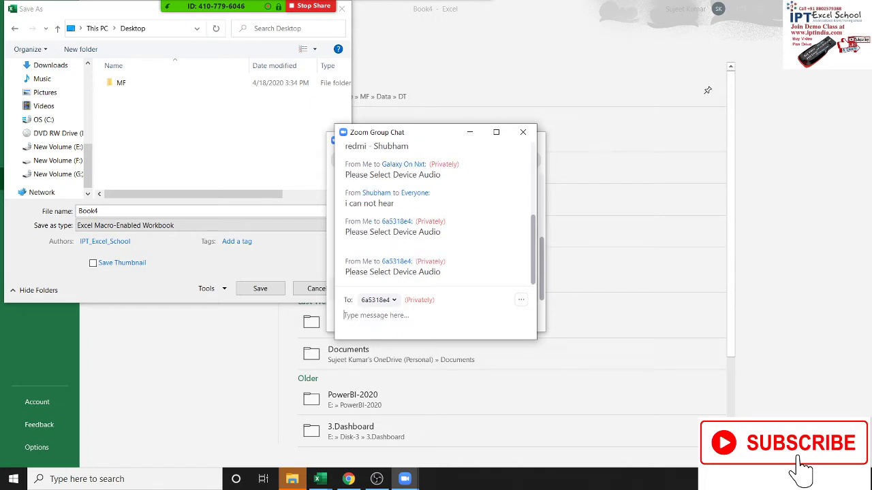
text(if)
text( pro)
text(bl)
text(em pl)
text(ease join )
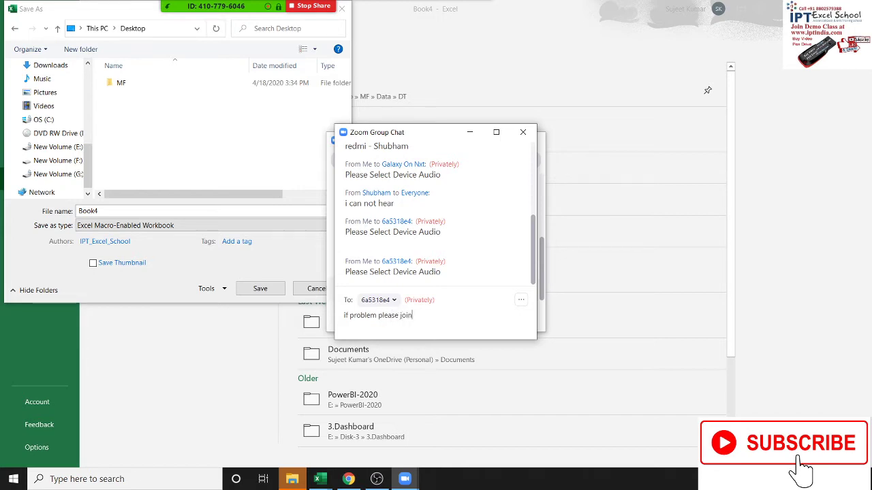
text(again and )
text(give)
text( auf)
text(io)
key(BackSpace)
key(BackSpace)
key(BackSpace)
text(dio )
text(device)
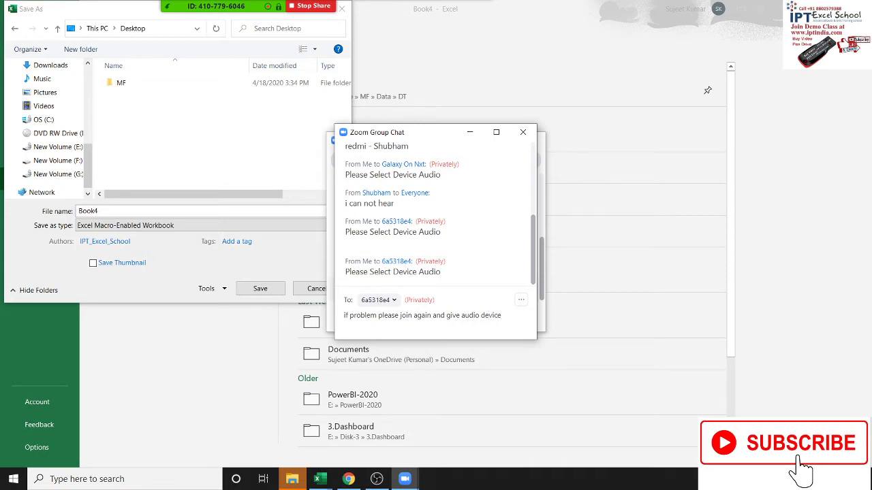
key(Return)
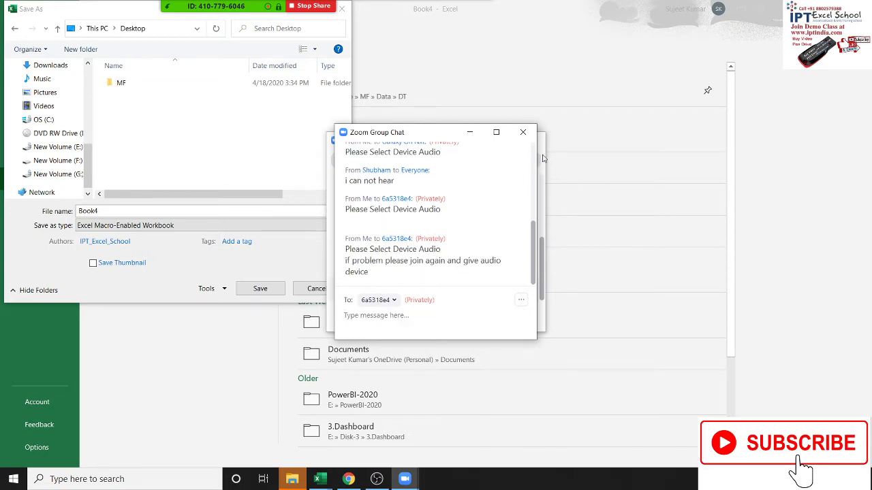
- Close the chat, allow the newly admitted participant to record, and close Participants
click(522, 132)
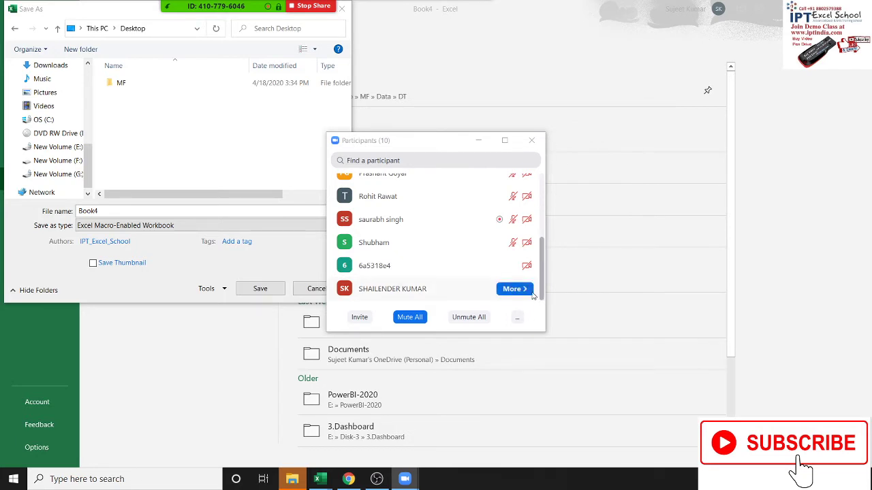
click(517, 289)
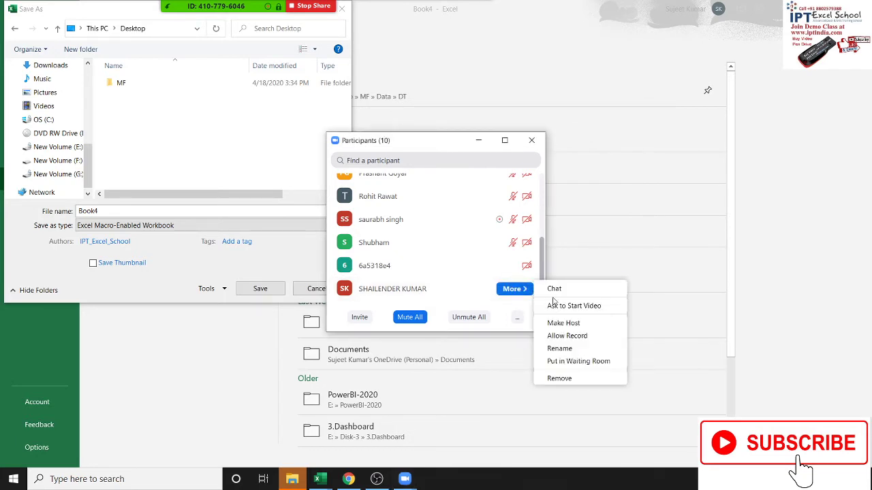
click(562, 336)
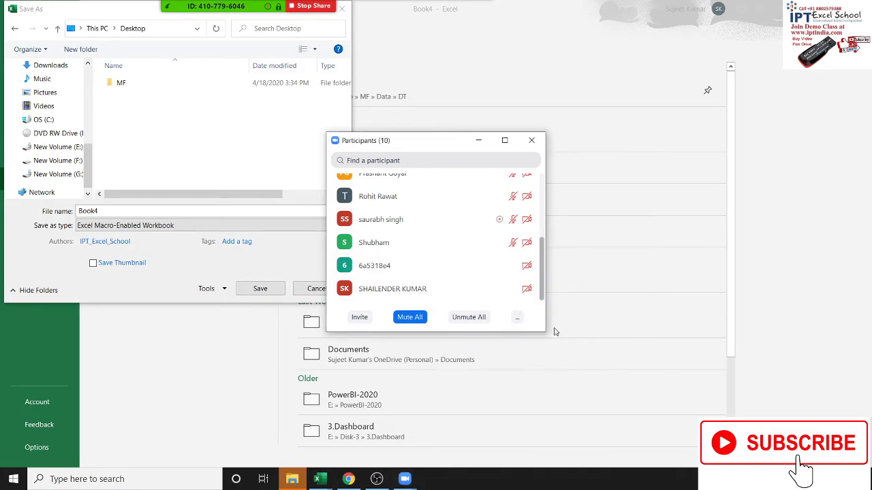
click(532, 142)
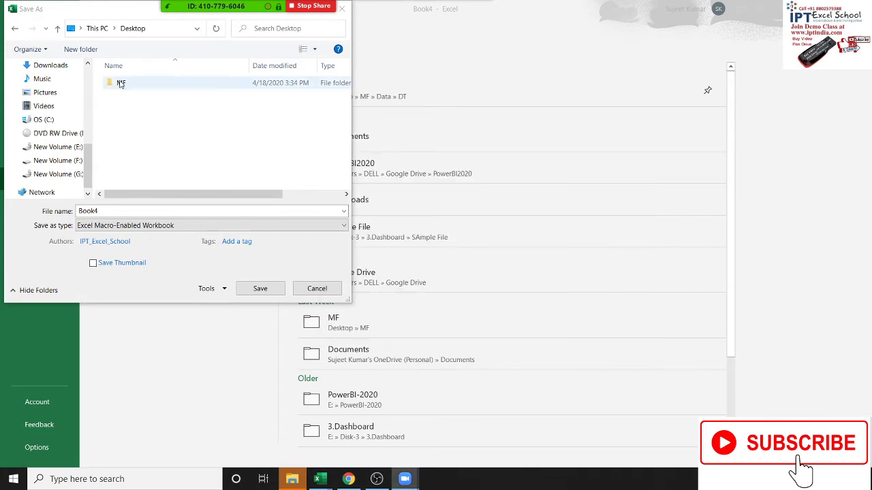
- Point the Save As dialog at New Volume (F:)\2019 and enter the file name 'data'
double_click(121, 83)
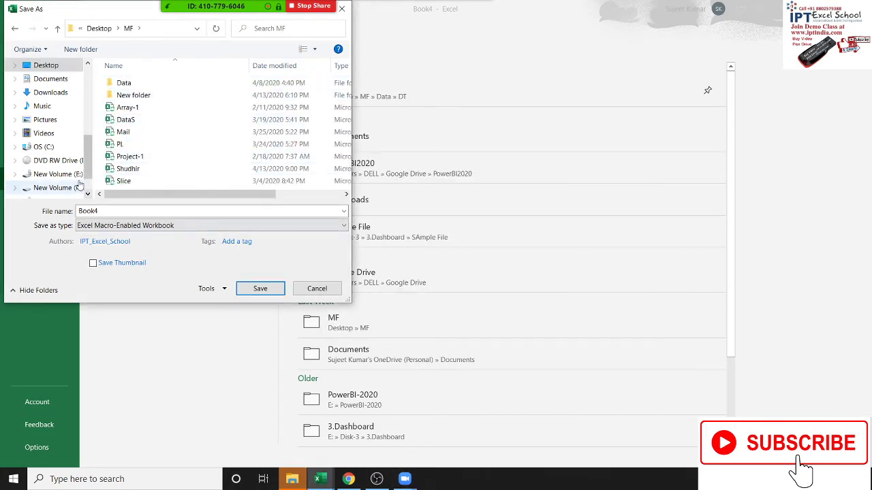
double_click(98, 210)
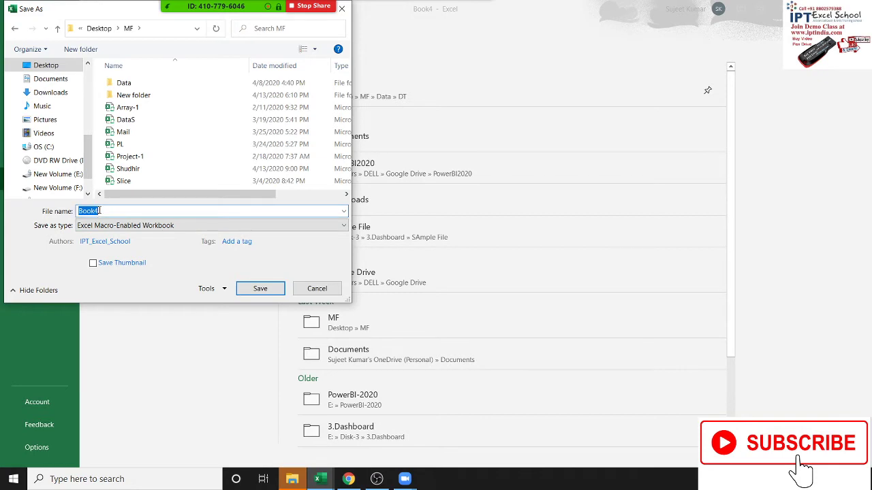
click(79, 192)
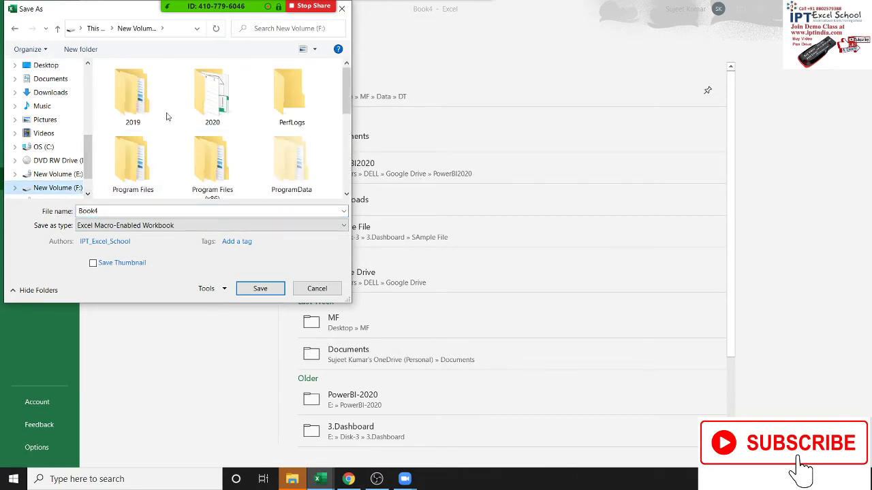
click(147, 107)
double_click(147, 107)
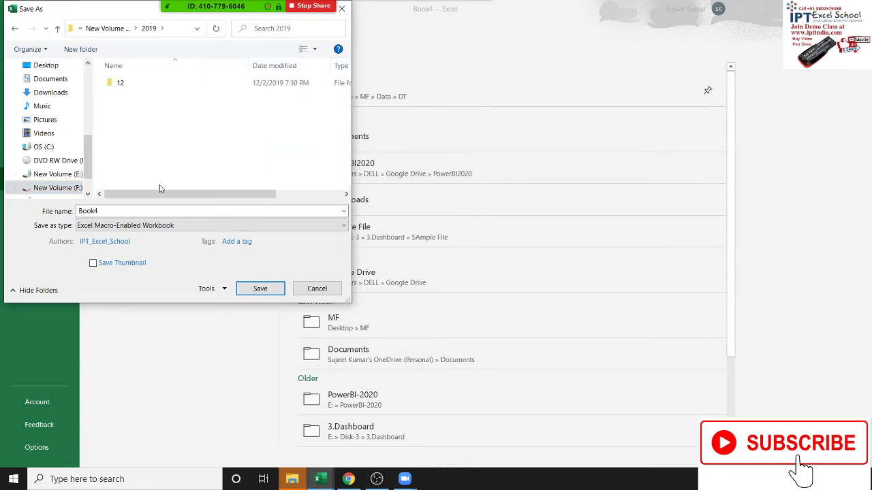
double_click(153, 212)
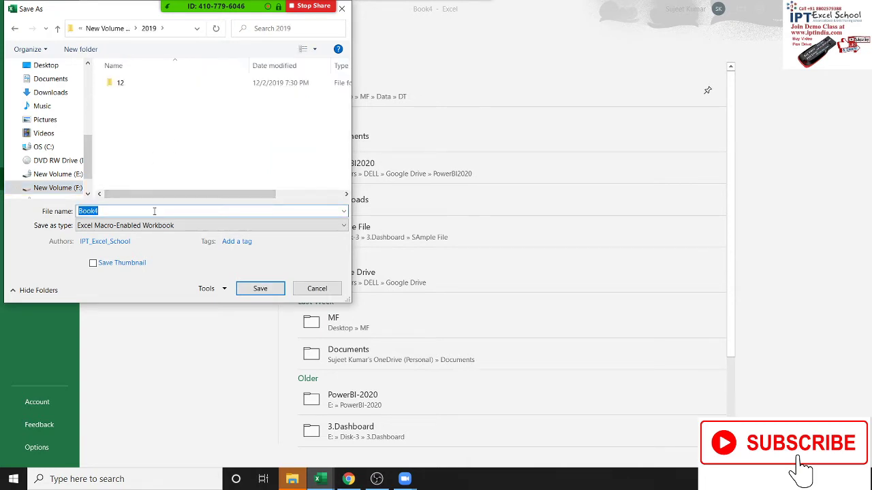
text(data)
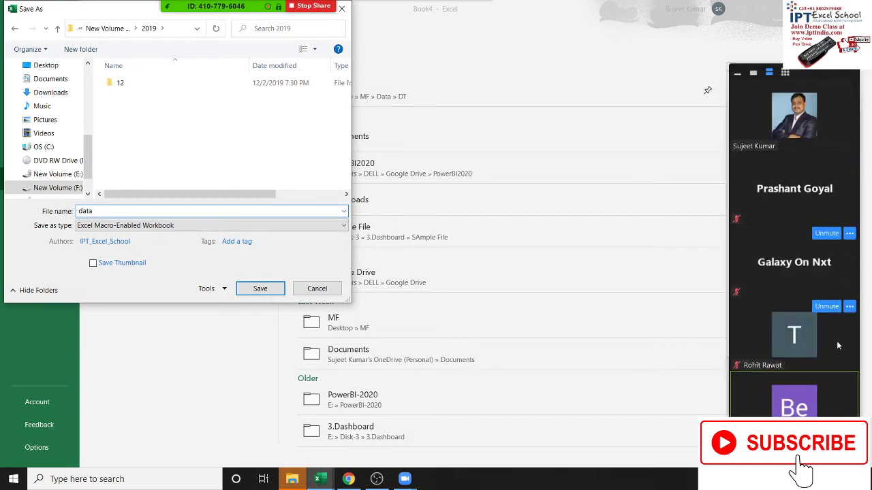
click(210, 12)
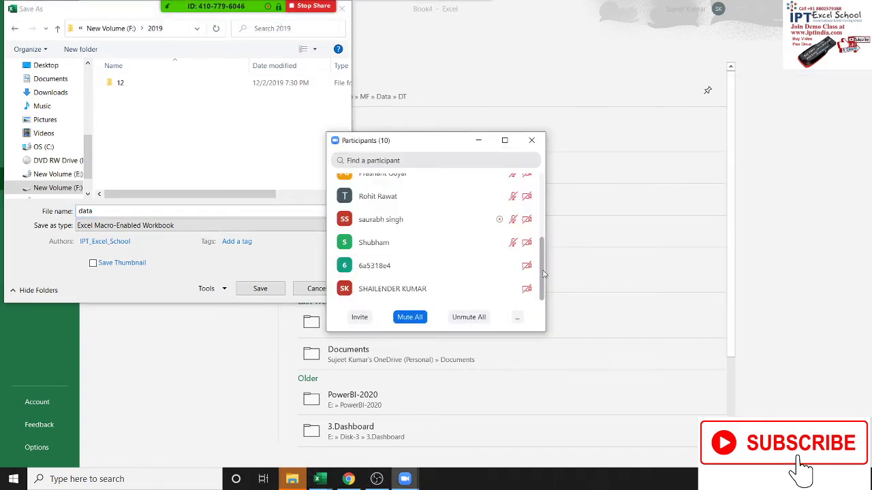
drag(542, 274, 542, 209)
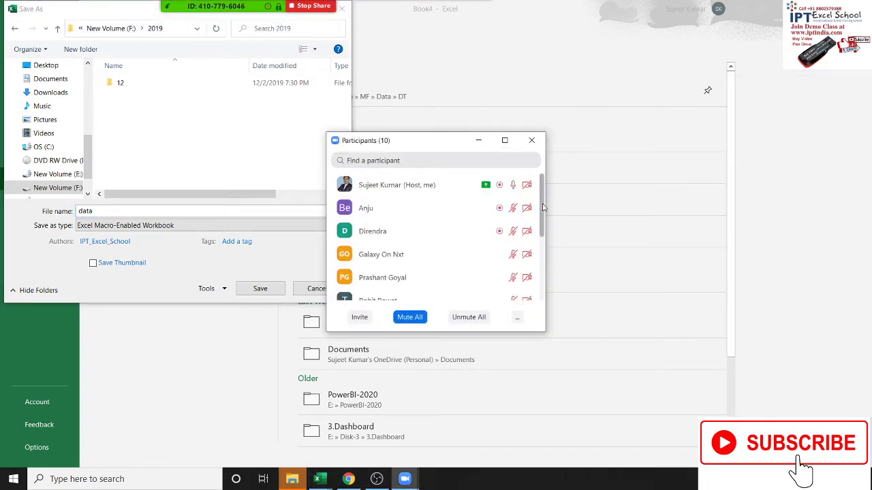
click(531, 142)
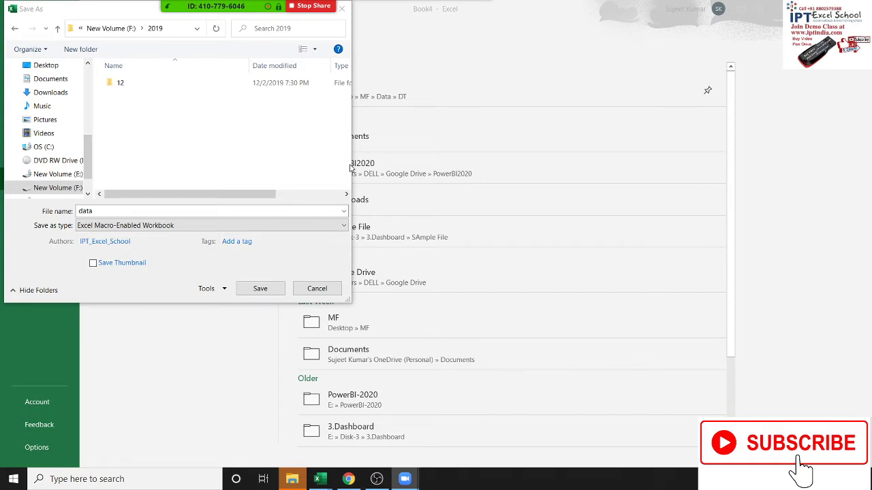
- Switch the Save as type for 'data' to Excel Workbook
click(145, 231)
click(129, 5)
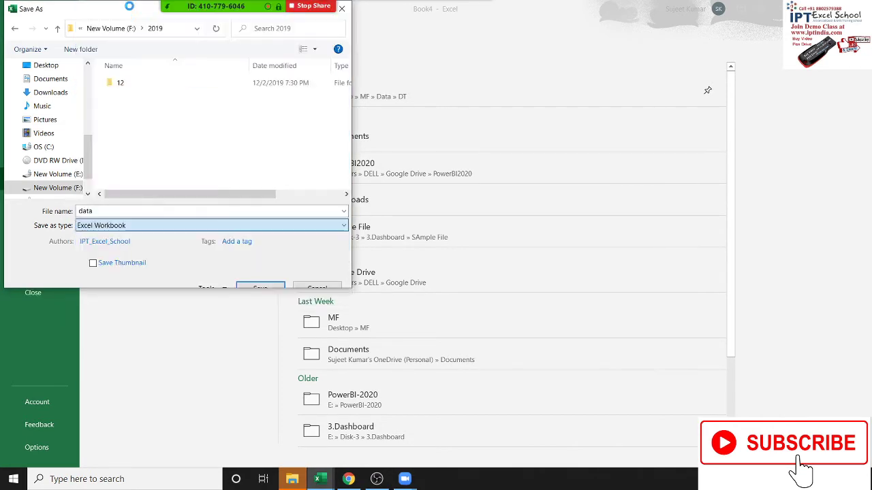
click(120, 243)
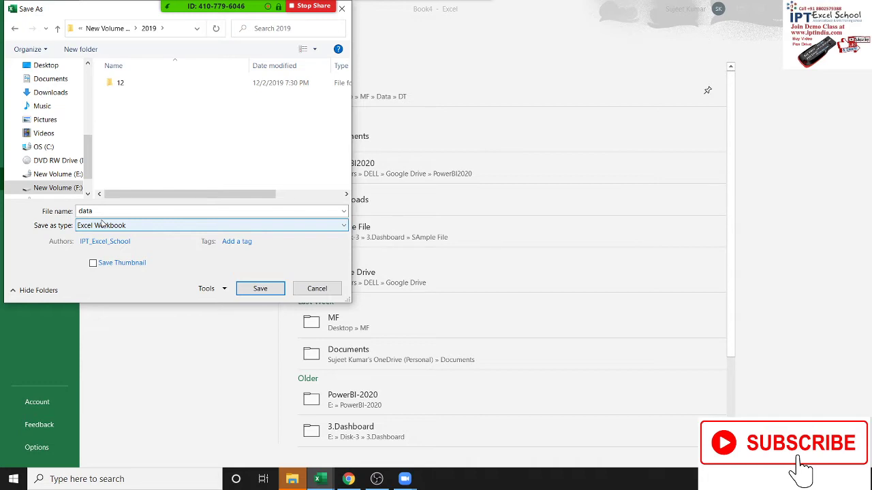
mouse_move(224, 7)
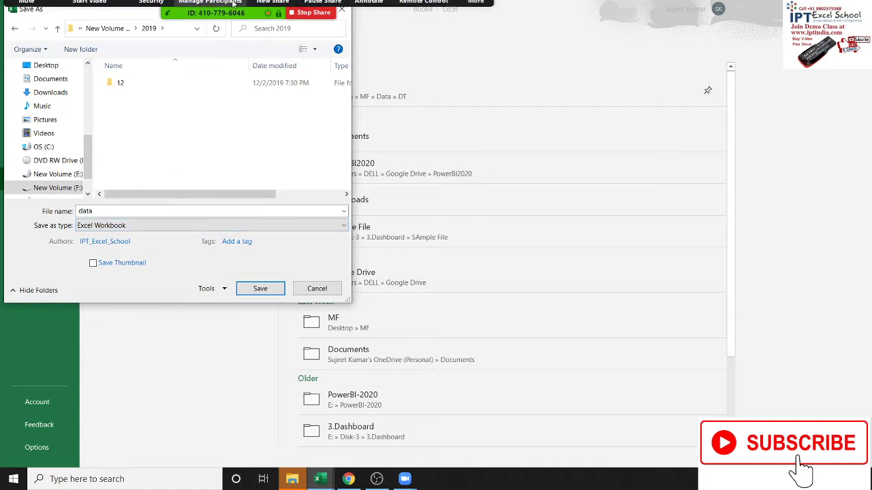
click(230, 12)
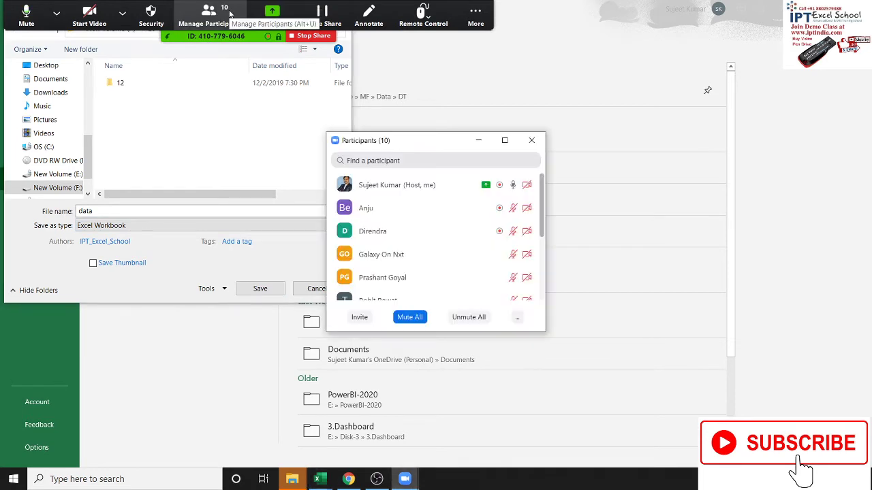
scroll(536, 243, down, 2)
scroll(537, 244, down, 2)
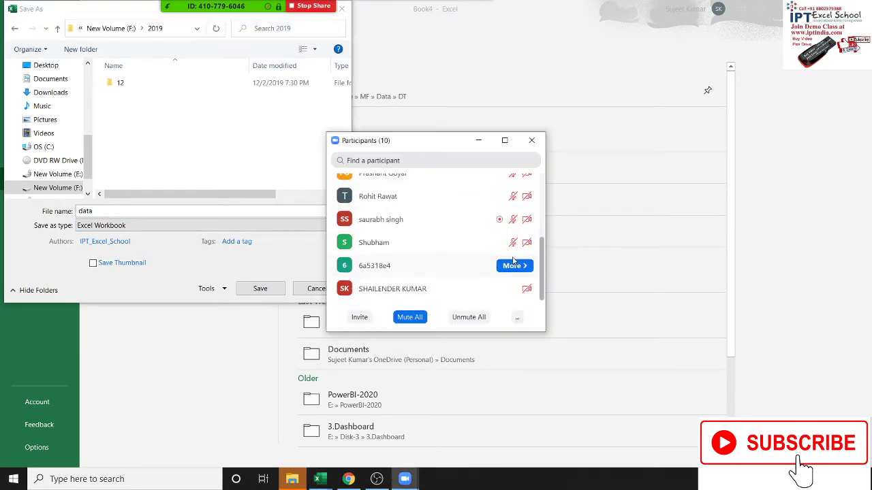
scroll(544, 232, up, 3)
drag(542, 206, 540, 239)
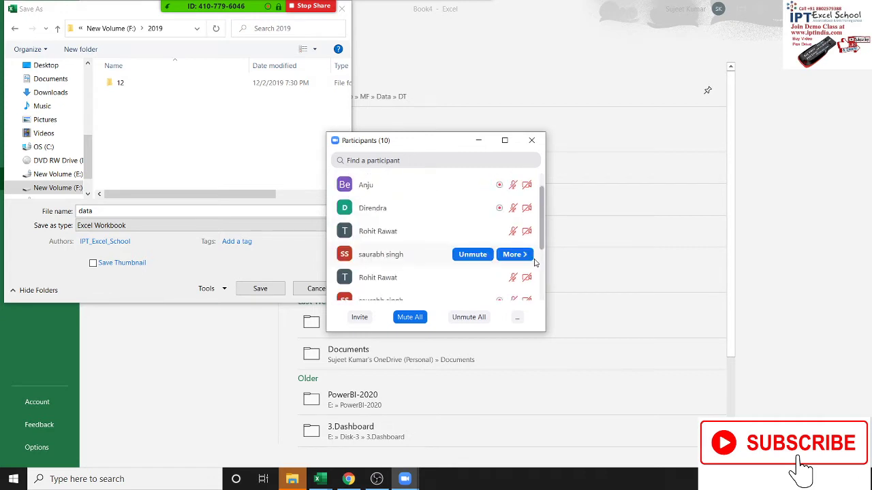
scroll(540, 240, down, 2)
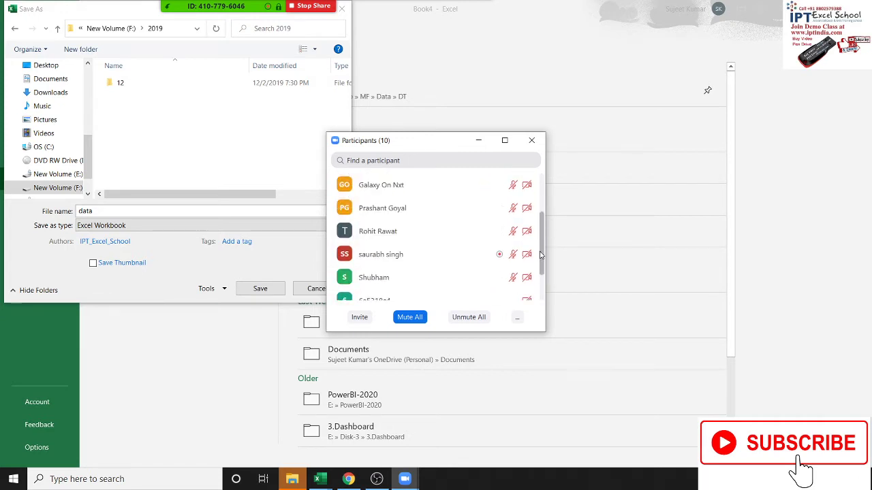
scroll(538, 231, up, 1)
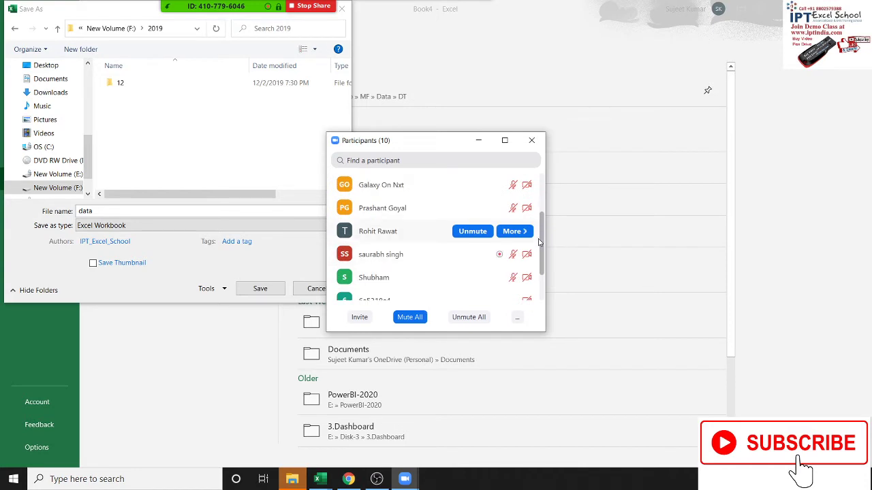
scroll(538, 232, up, 2)
scroll(538, 231, up, 1)
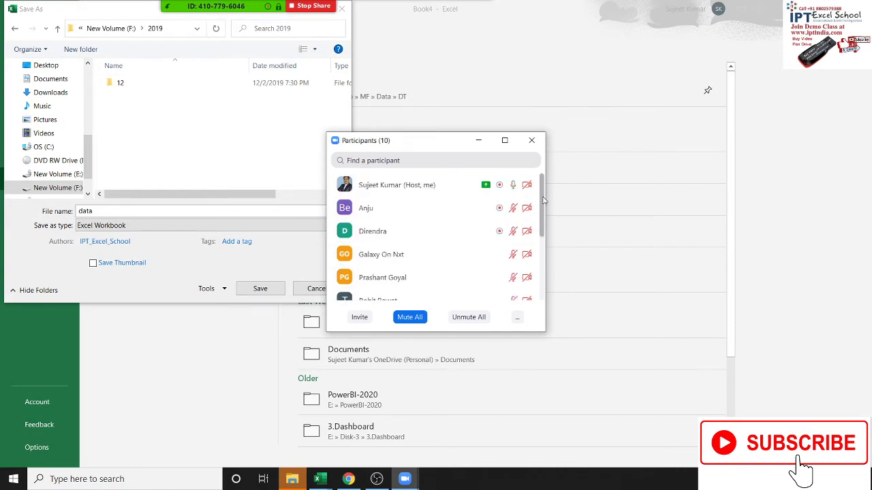
click(530, 139)
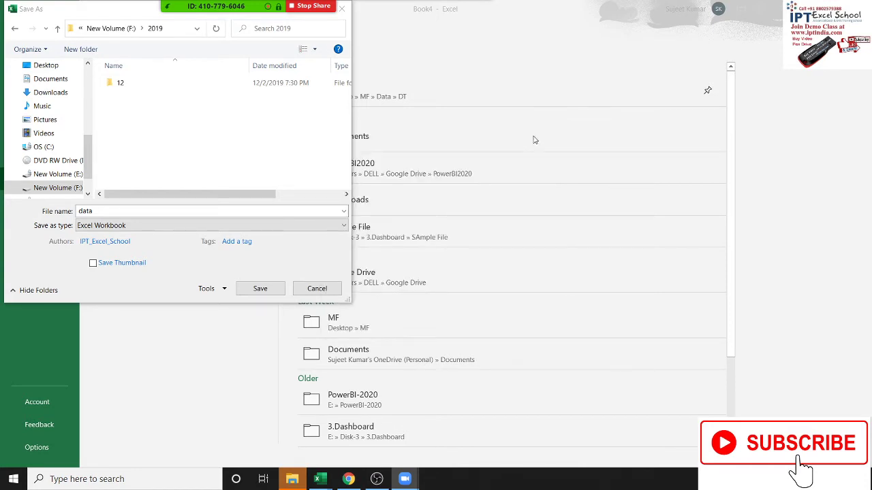
- Save the workbook under the name data, then enter the heading Sr in cell A1
click(273, 289)
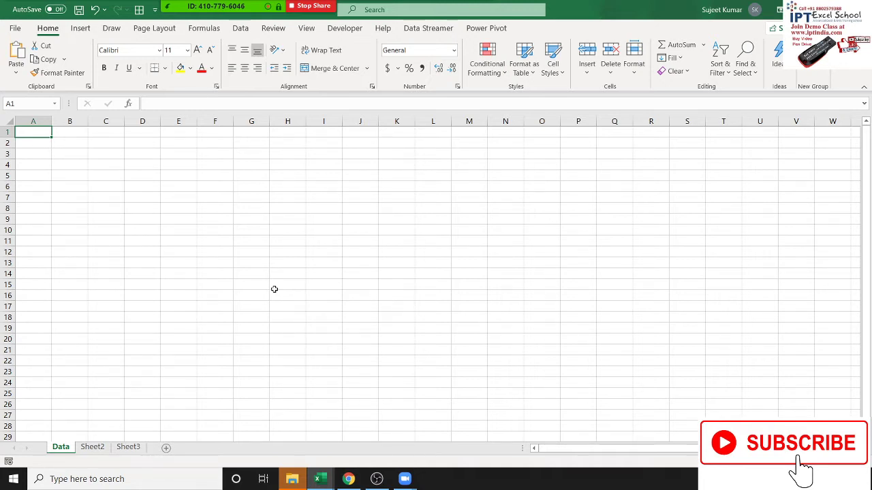
click(94, 165)
click(34, 134)
text(Sr)
key(Return)
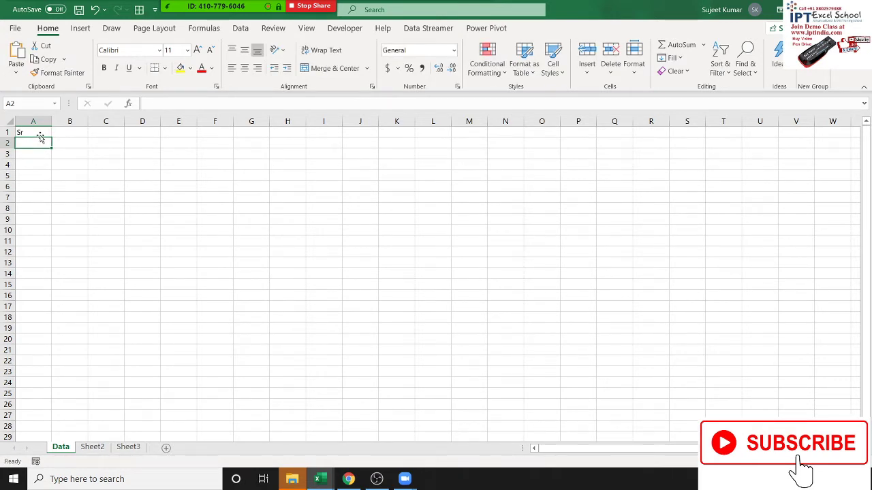
click(40, 134)
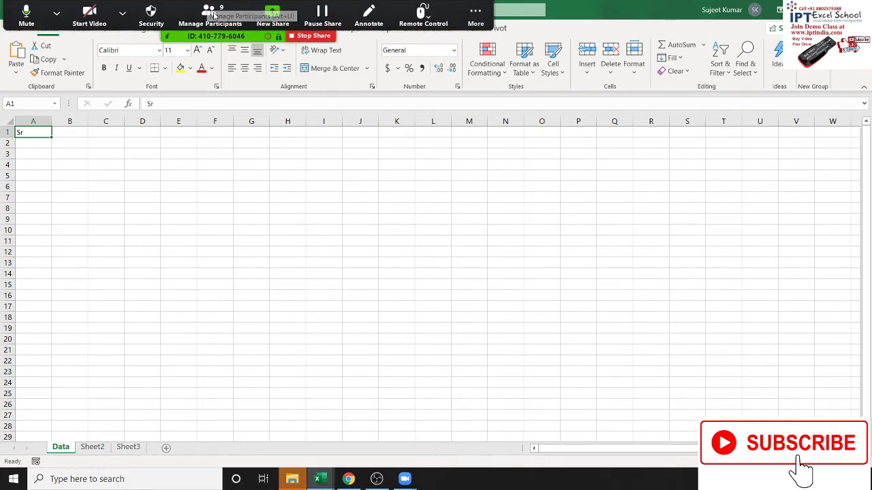
click(210, 15)
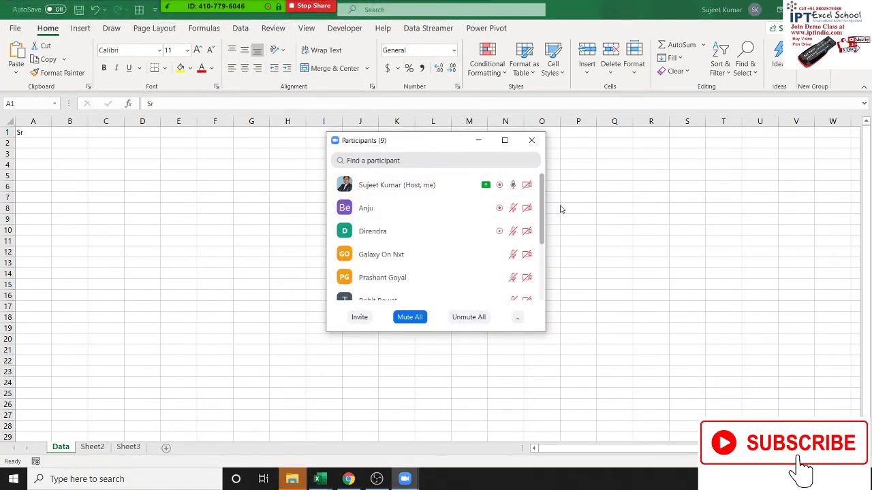
mouse_move(544, 202)
mouse_down()
mouse_move(557, 265)
mouse_move(555, 179)
mouse_up()
click(532, 141)
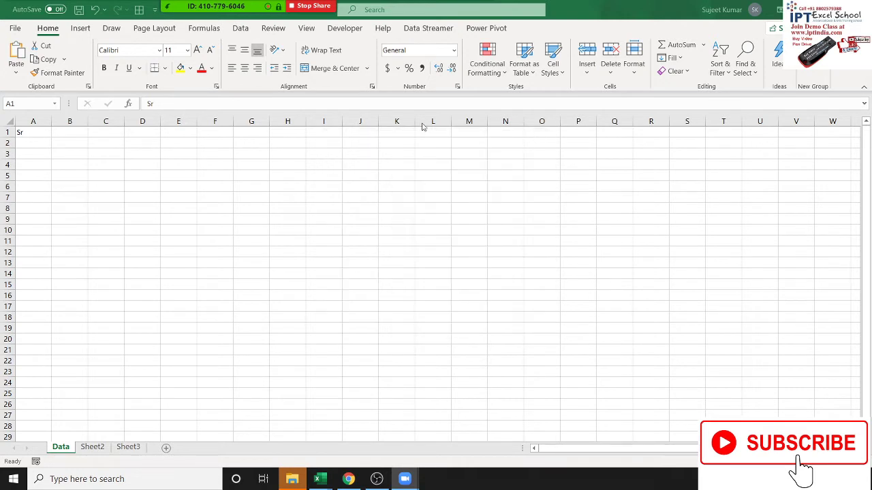
click(40, 132)
click(61, 134)
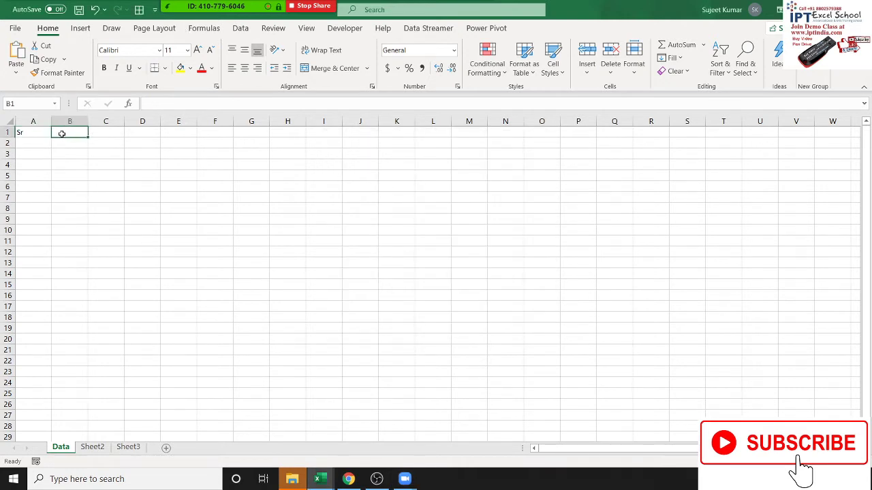
text(Name)
key(Tab)
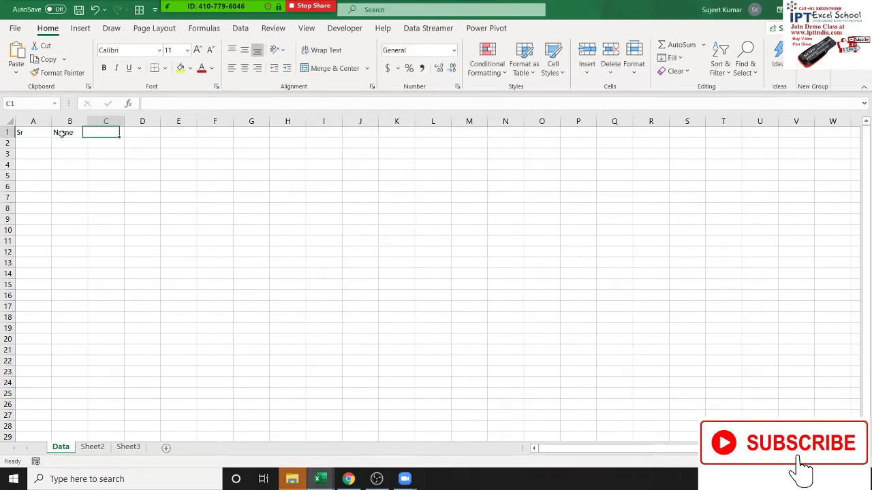
text(Q)
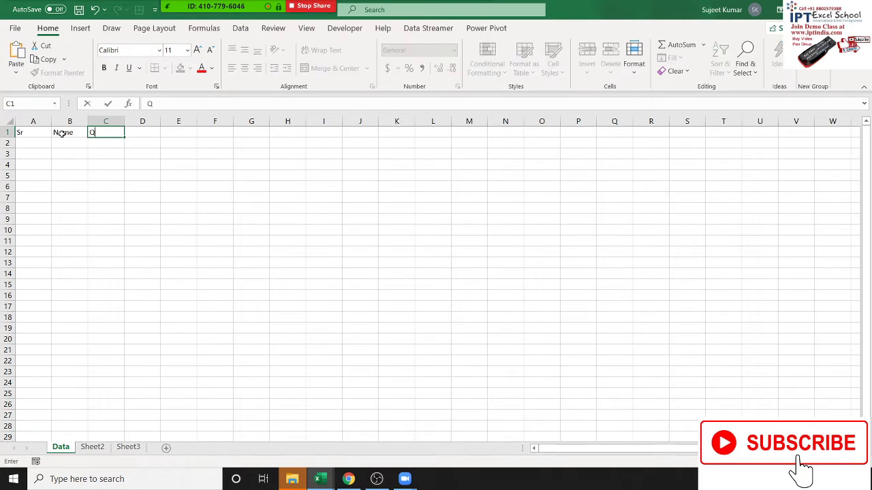
text(tu)
key(BackSpace)
key(Tab)
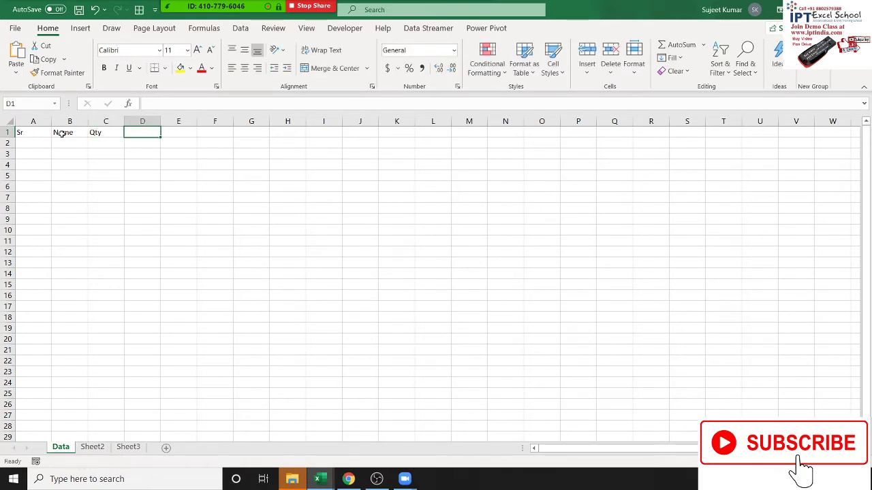
text(MRO)
key(Tab)
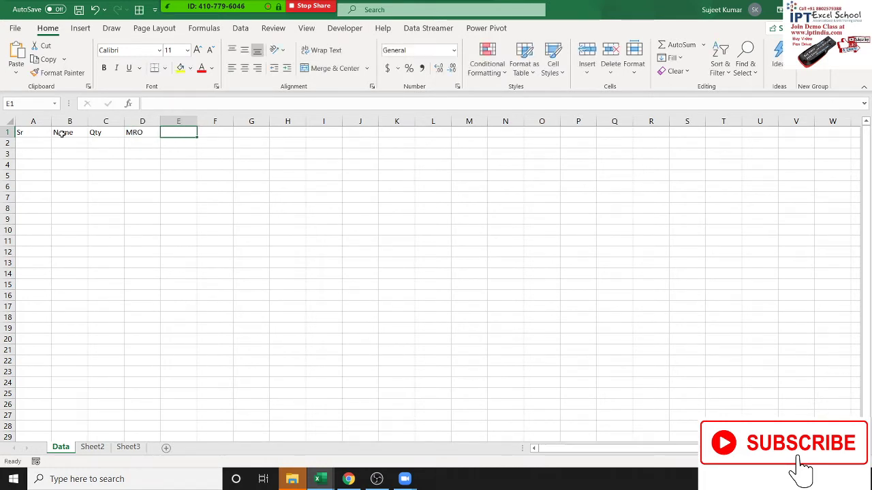
key(Left)
text(MRP)
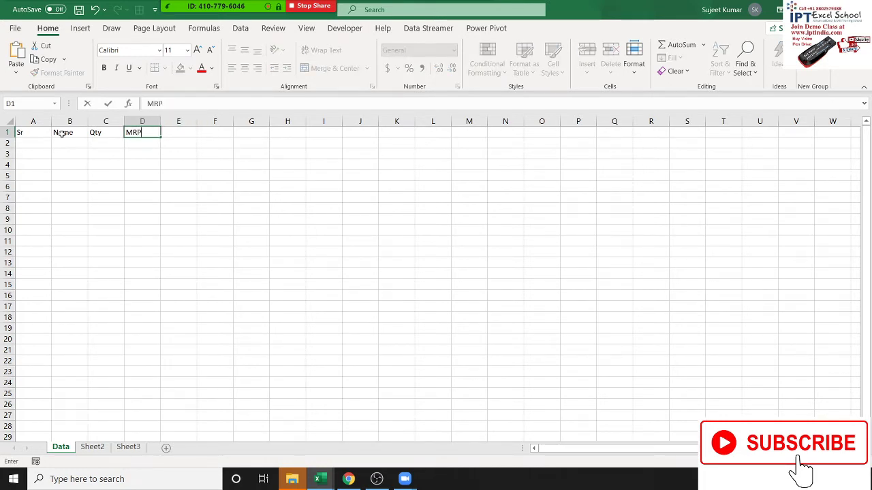
key(Tab)
text(Am)
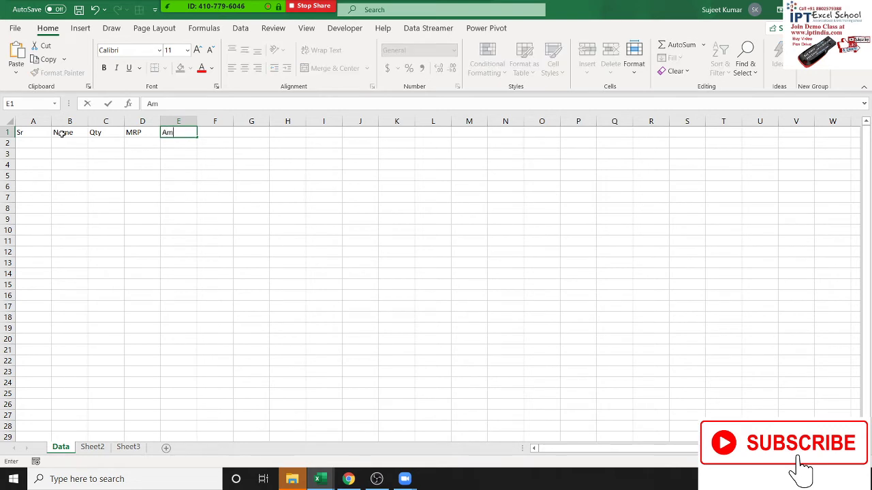
text(t)
key(Tab)
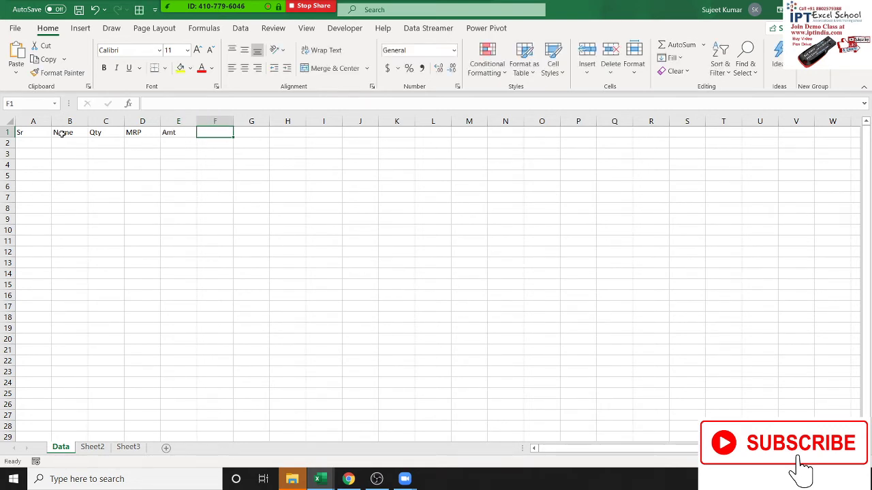
key(Down)
key(Down)
key(Down)
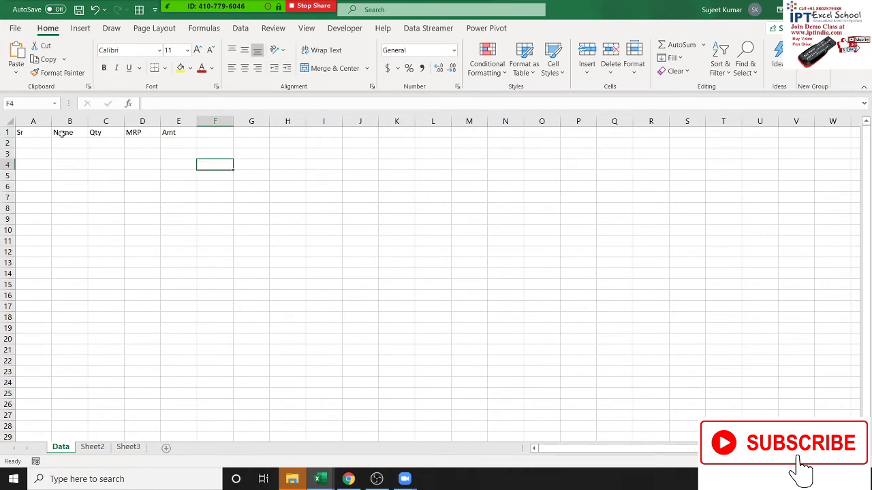
text(dsa)
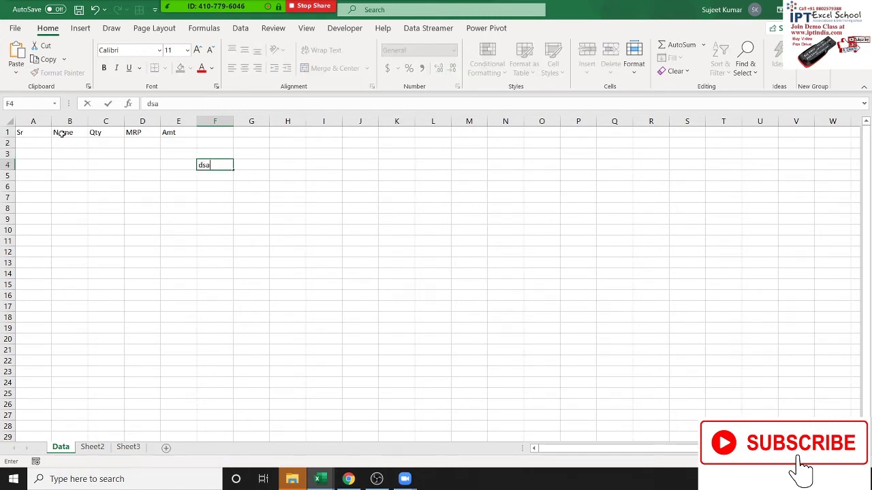
key(Return)
key(Up)
key(Delete)
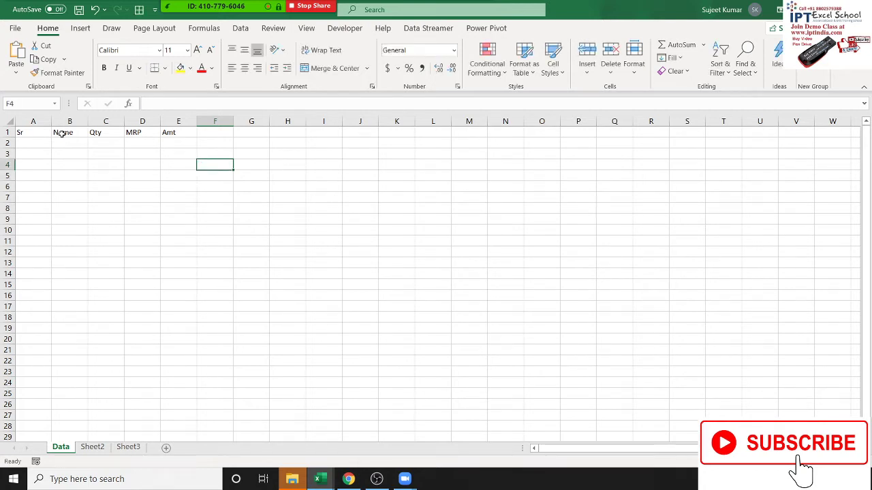
key(Left)
key(Right)
key(Left)
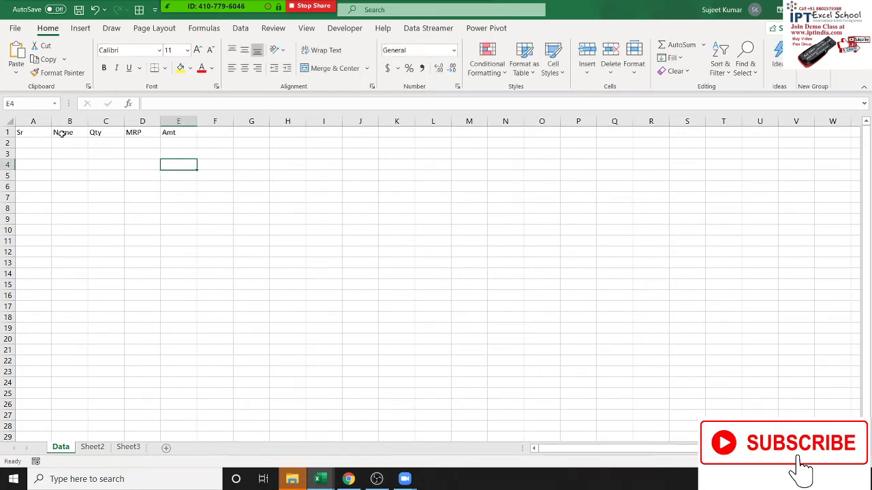
key(Right)
key(Left)
key(Down)
key(Right)
key(Up)
key(Down)
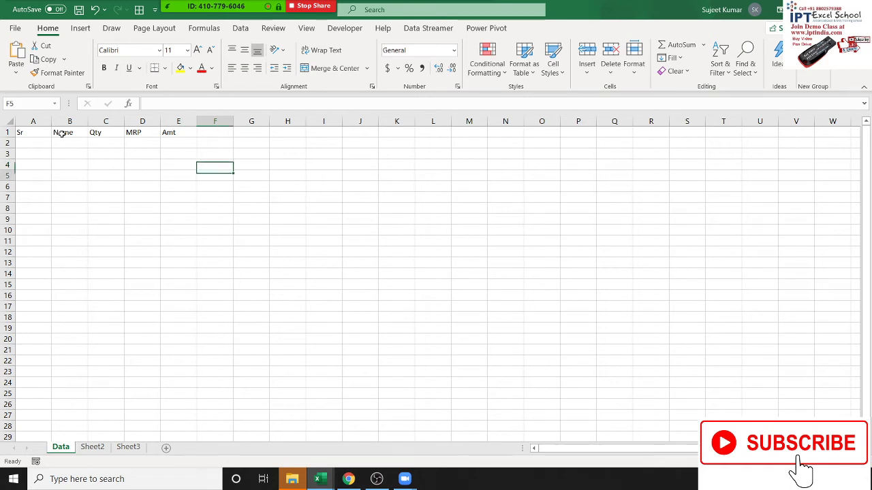
key(Up)
key(Left)
key(Up)
key(Up)
key(Down)
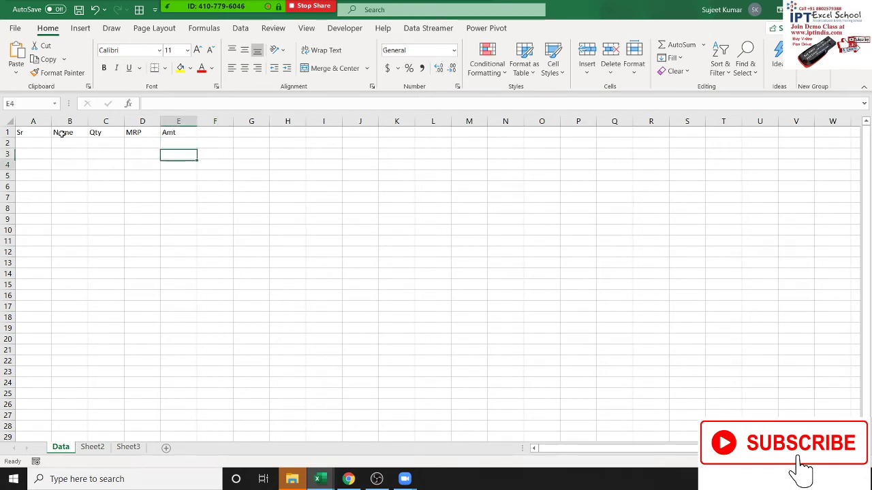
key(Down)
key(Down)
key(Down)
key(Up)
key(Right)
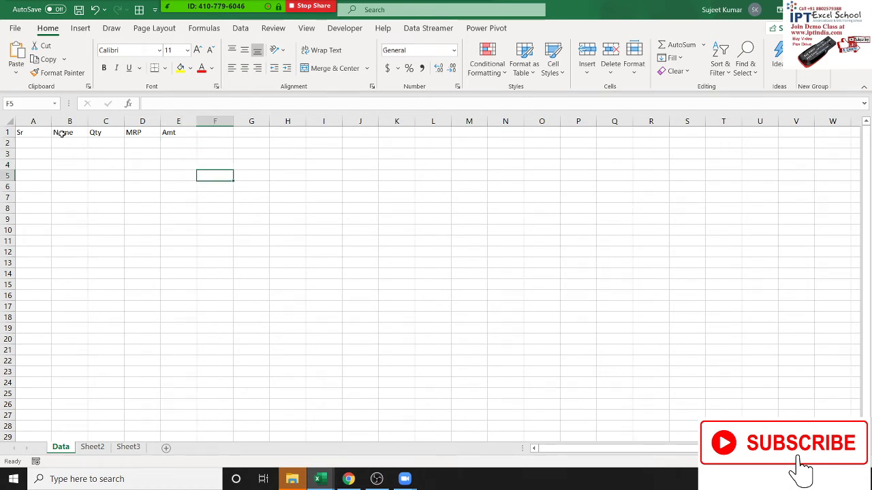
key(Left)
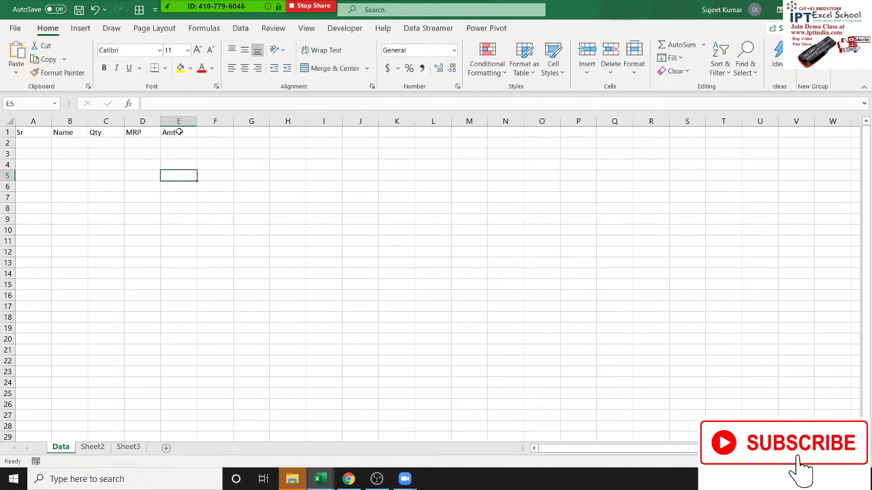
click(177, 132)
click(190, 142)
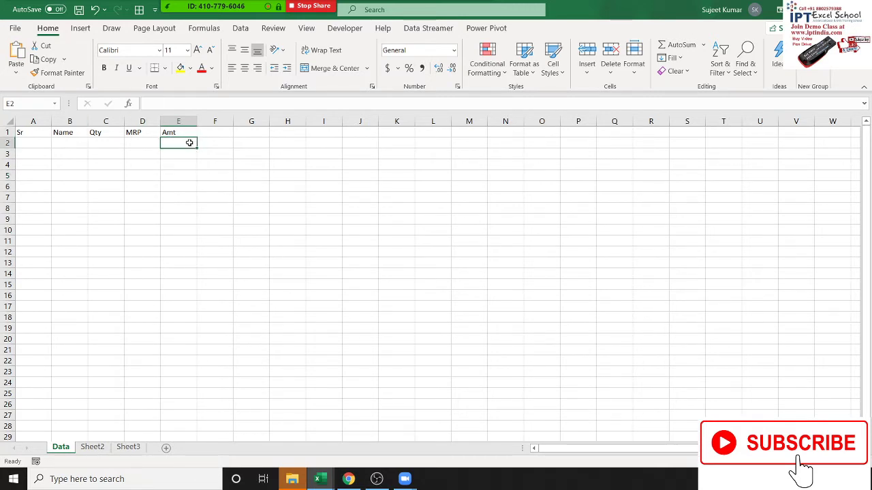
drag(189, 143, 190, 240)
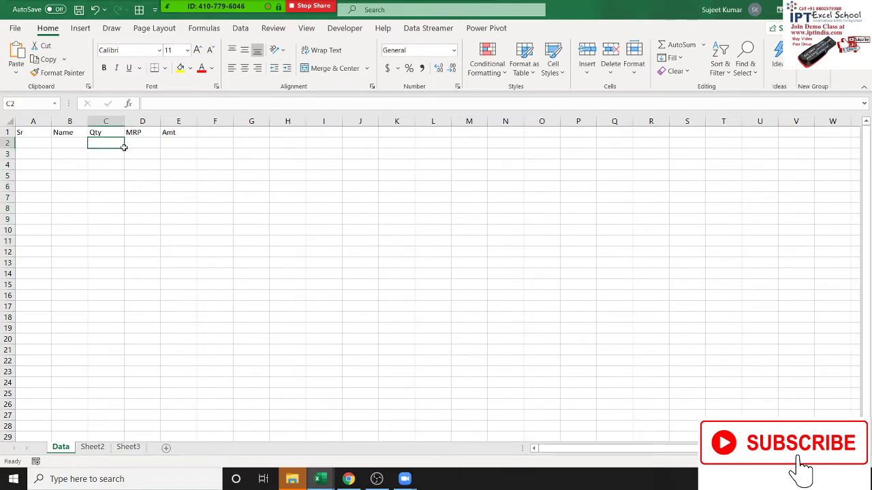
mouse_move(103, 145)
mouse_down()
mouse_move(134, 145)
mouse_move(181, 220)
mouse_up()
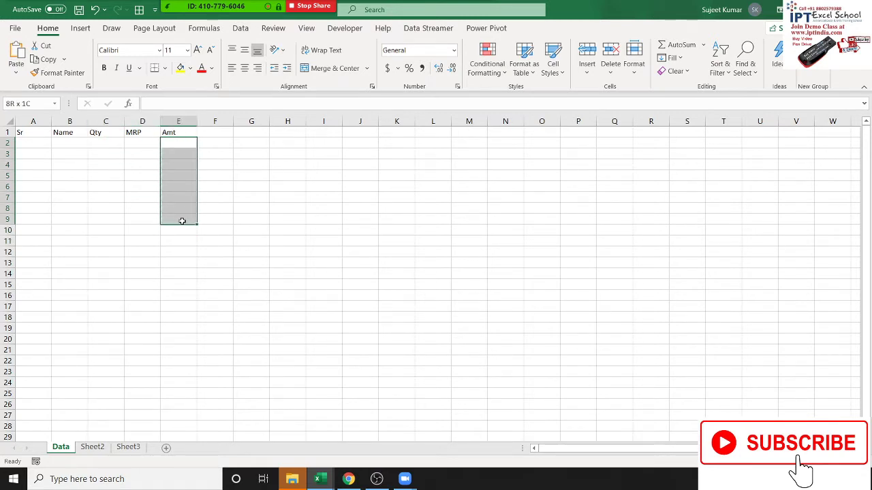
click(181, 143)
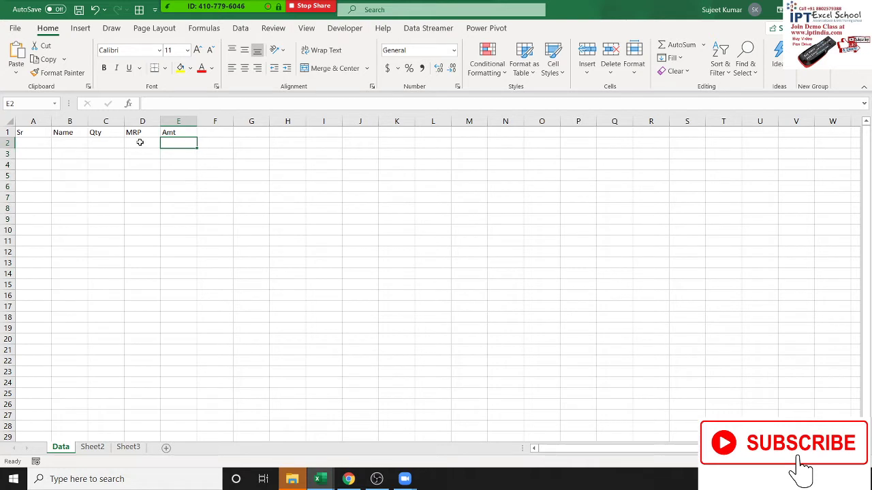
click(111, 141)
click(129, 143)
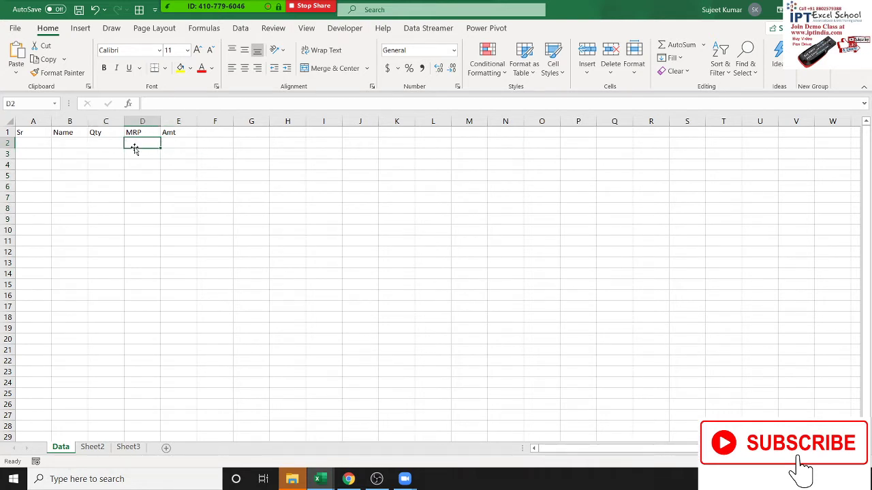
click(170, 145)
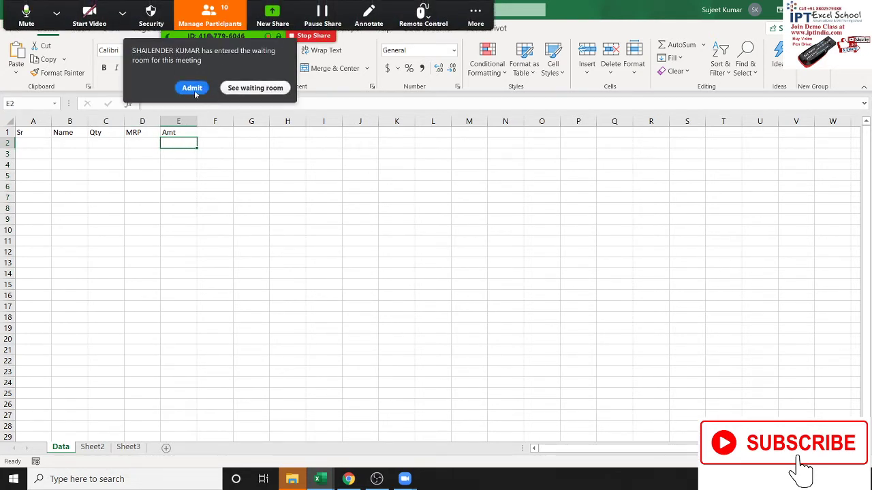
click(192, 57)
click(212, 19)
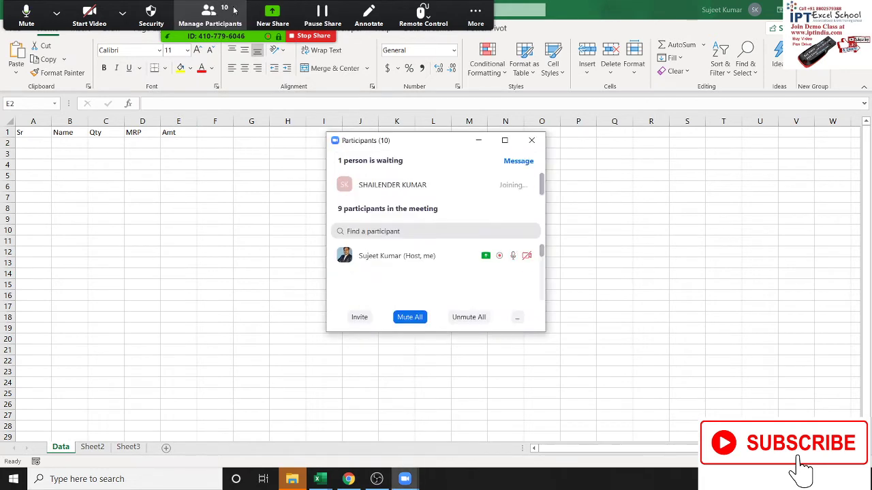
click(532, 140)
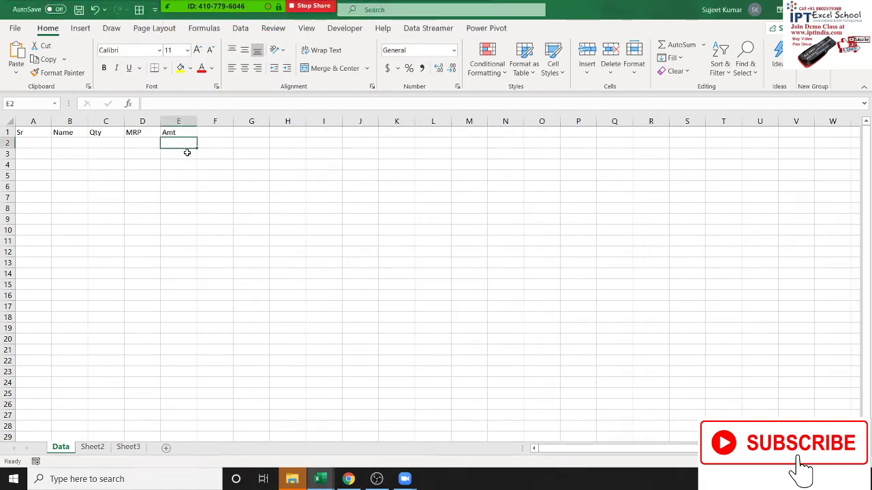
- Enter the Amt formula =C2*D2 in E2 and double-check it
text(=)
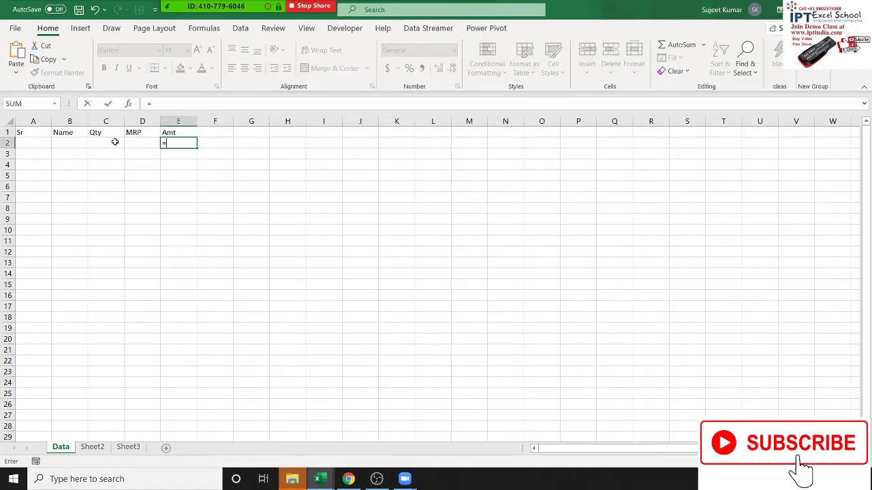
click(115, 141)
text(*)
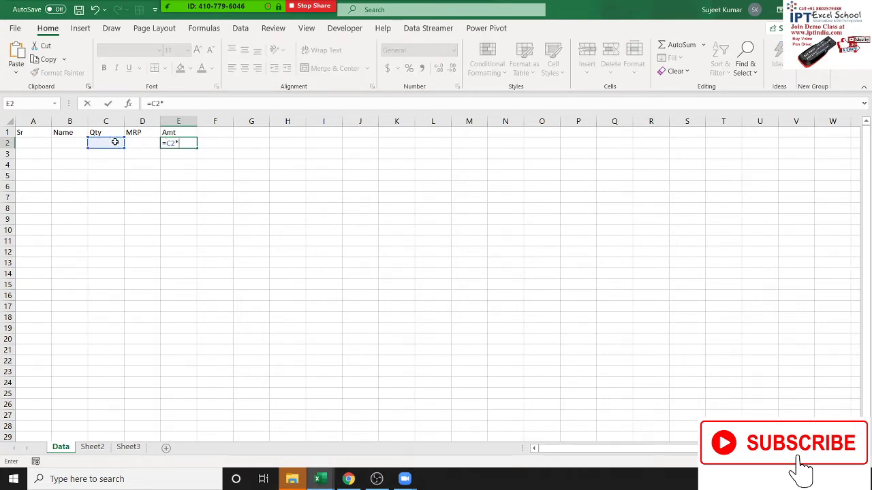
click(139, 144)
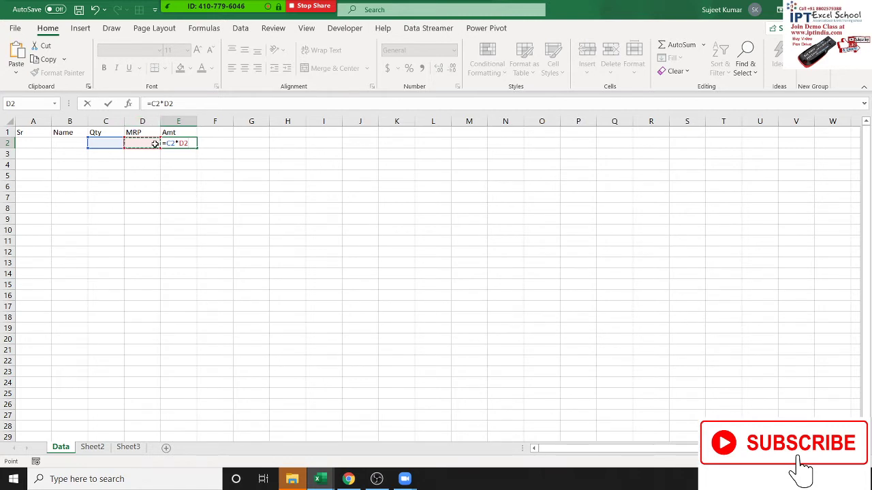
key(Return)
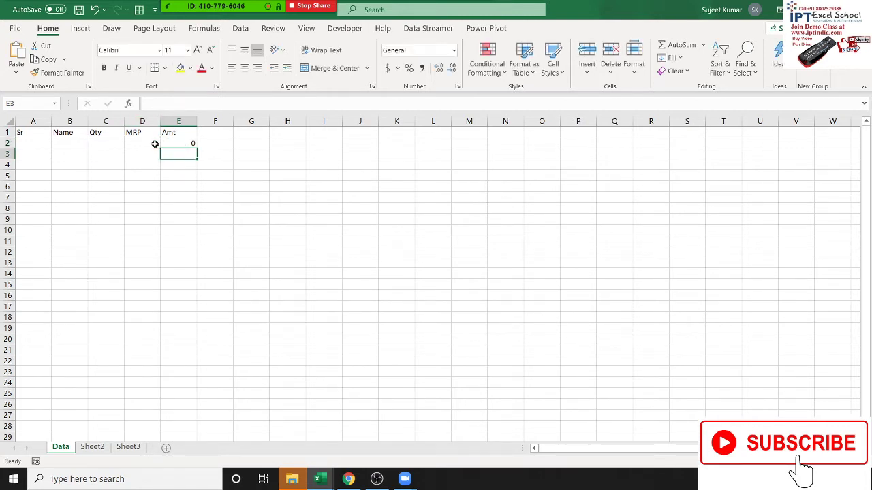
double_click(177, 143)
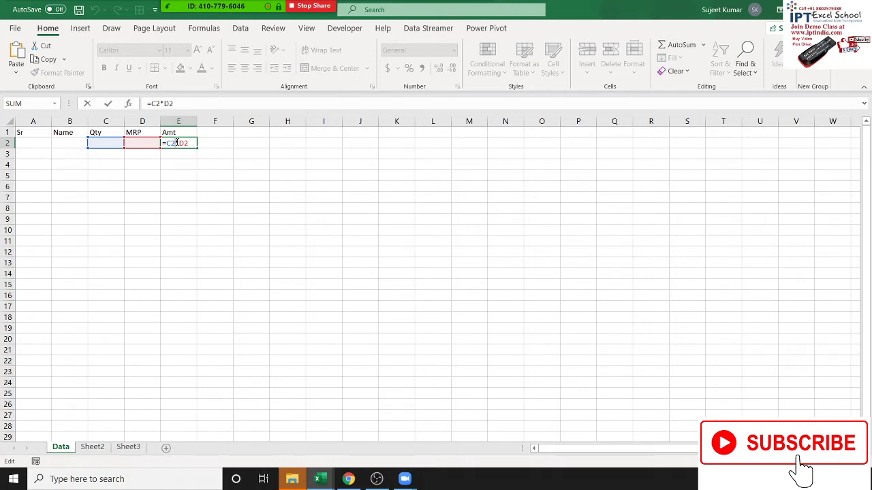
key(Return)
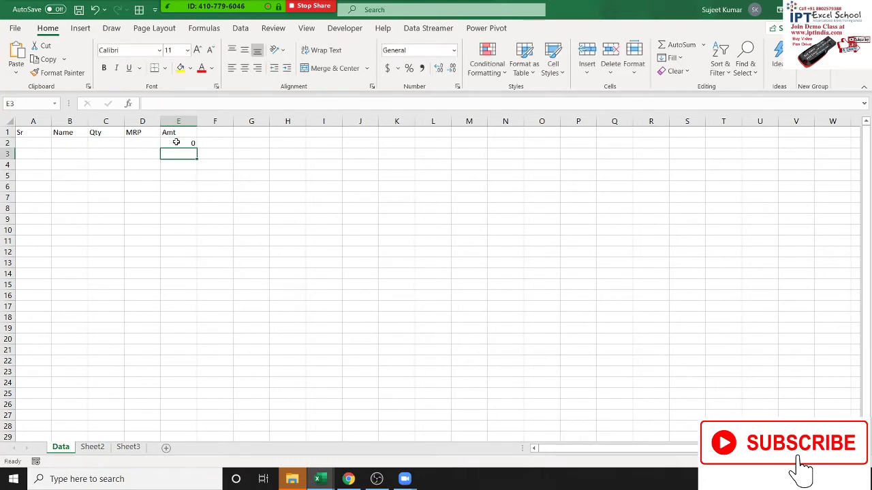
key(Up)
key(Up)
key(Right)
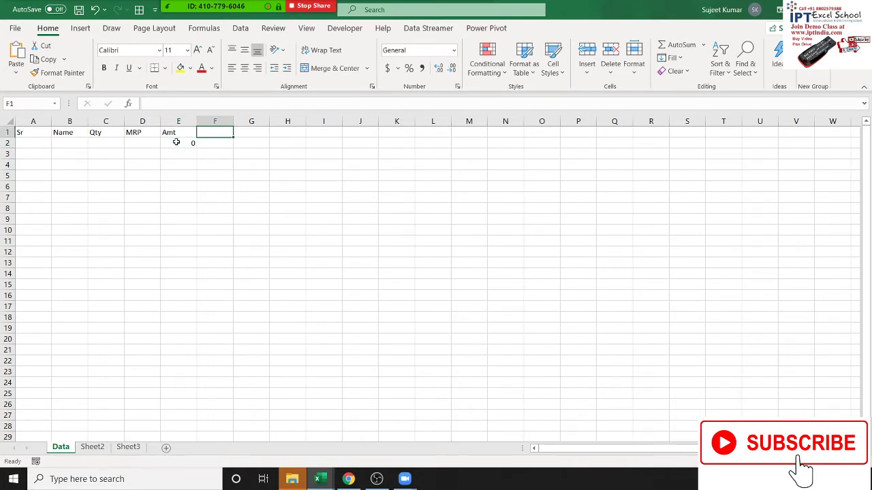
- Label column F with the heading GST in F1
text(GST)
key(Return)
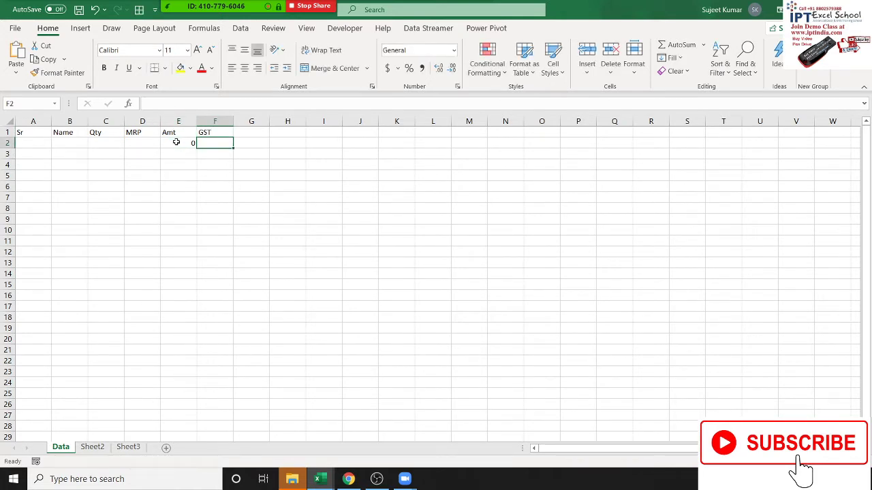
click(175, 142)
click(207, 134)
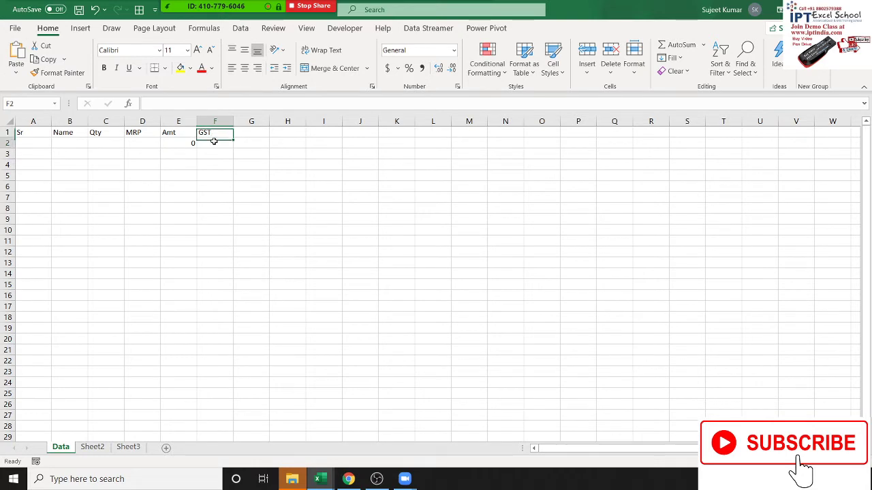
- Enter =E2*18% in F2 to calculate 18% GST on the Amt value
click(213, 143)
text(=)
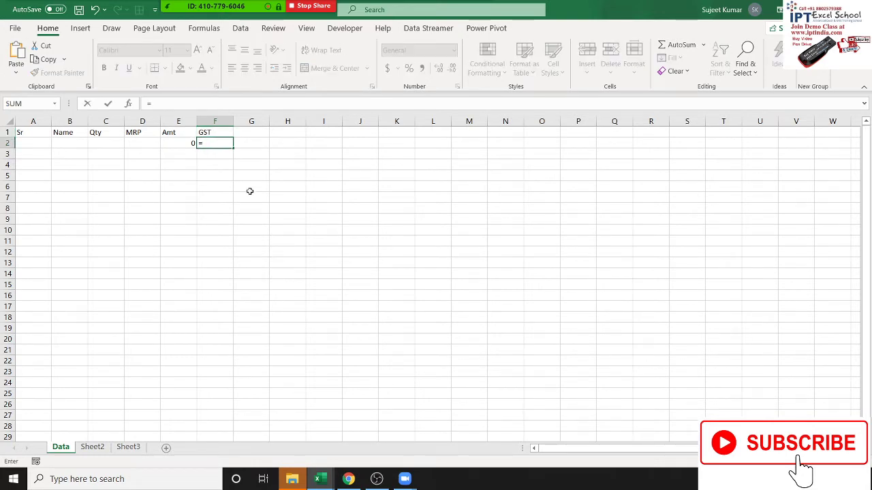
click(174, 143)
text(*)
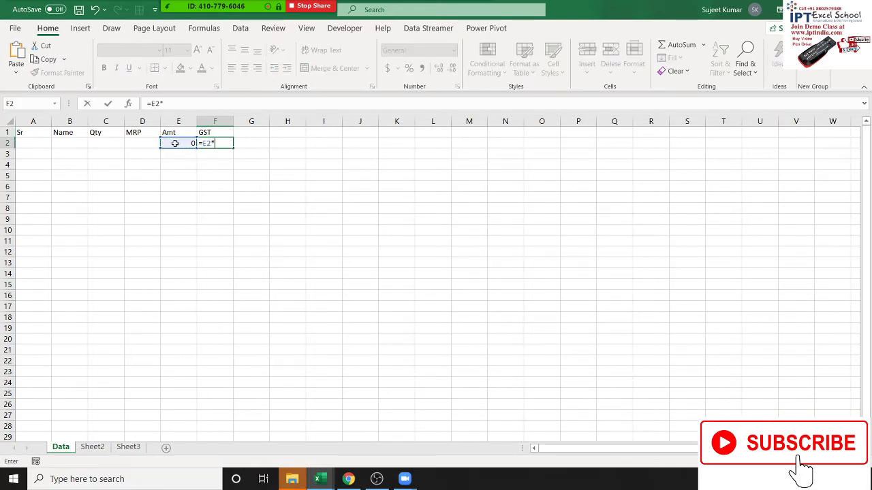
text(18%)
key(ctrl+Return)
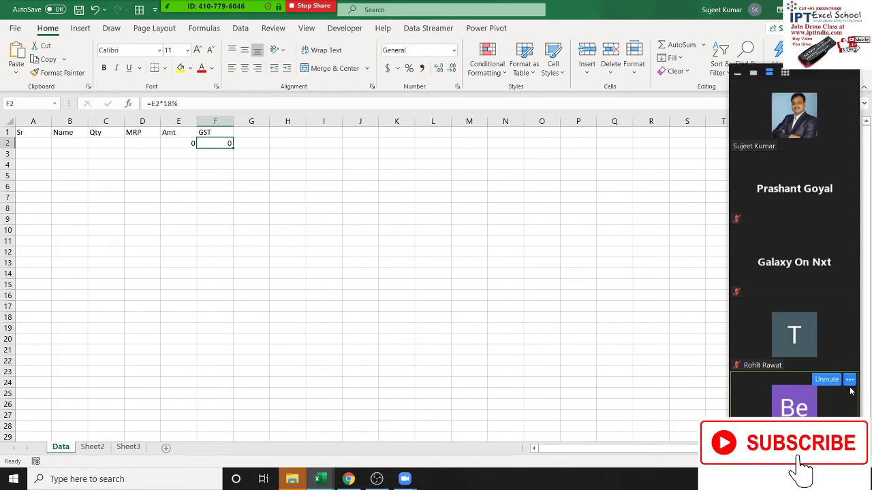
- Open the Zoom participants window and scroll down the list
click(850, 380)
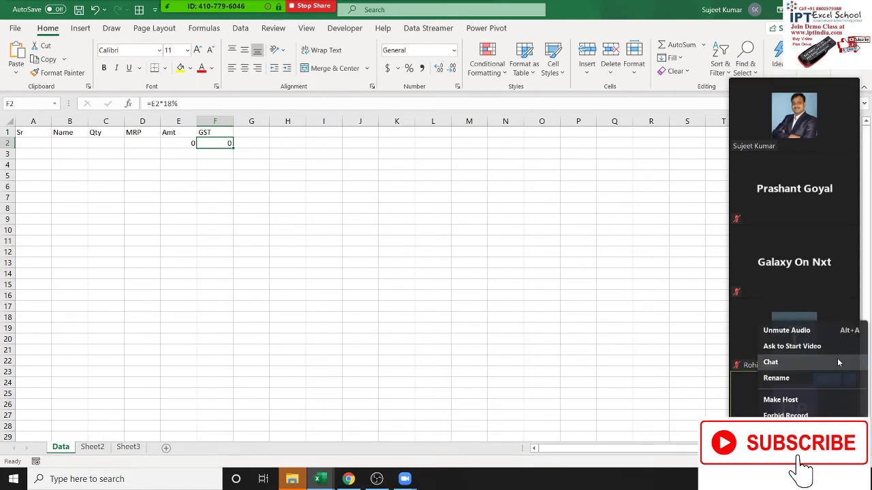
click(677, 326)
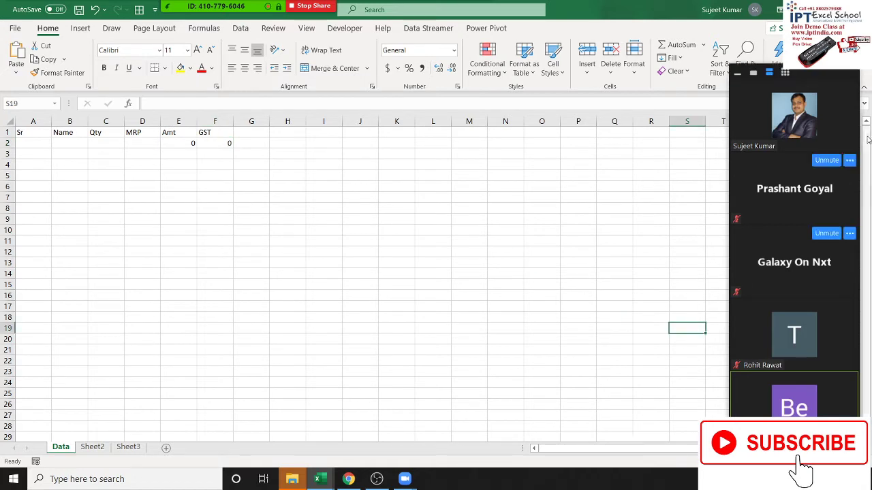
click(475, 14)
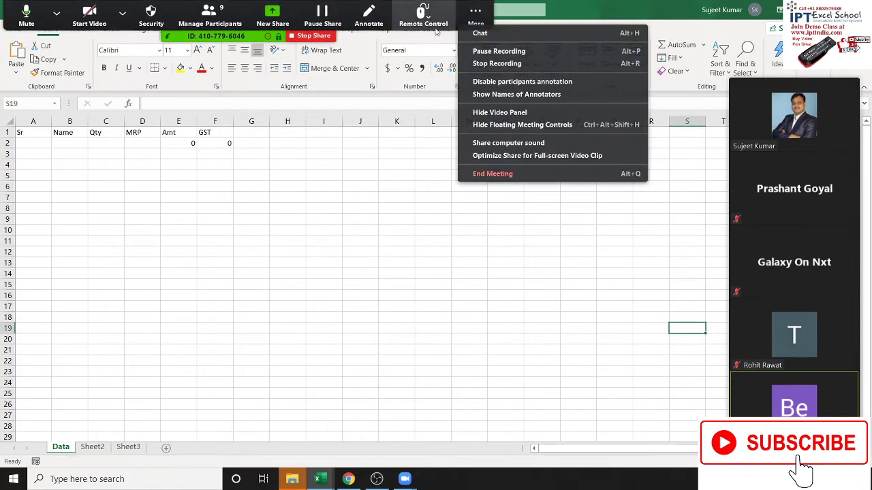
click(210, 16)
click(209, 16)
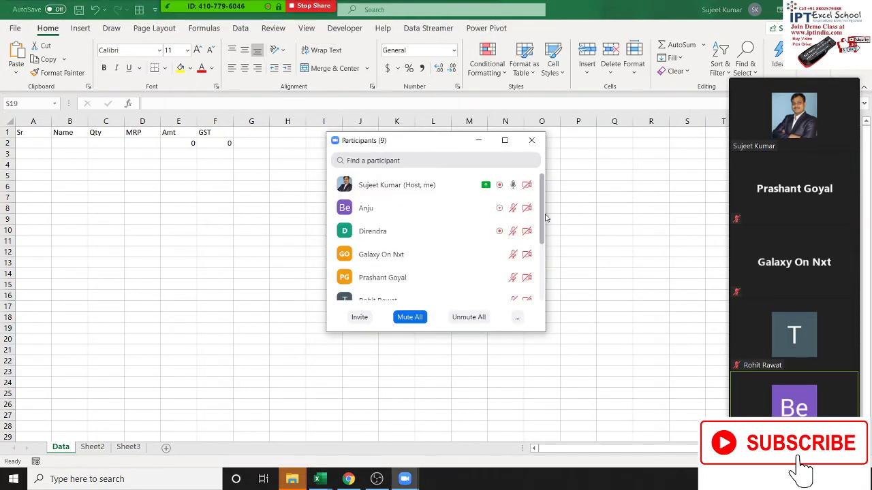
scroll(545, 218, down, 3)
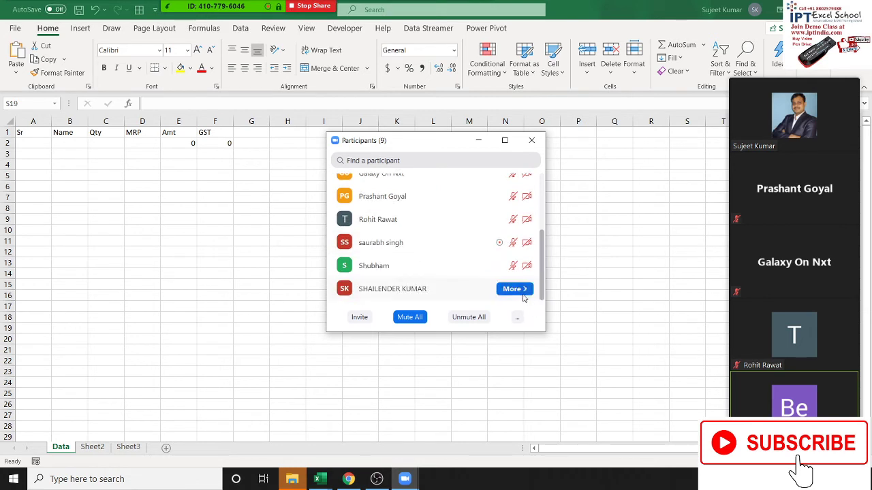
- Stop a participant's video from their More options menu
click(523, 293)
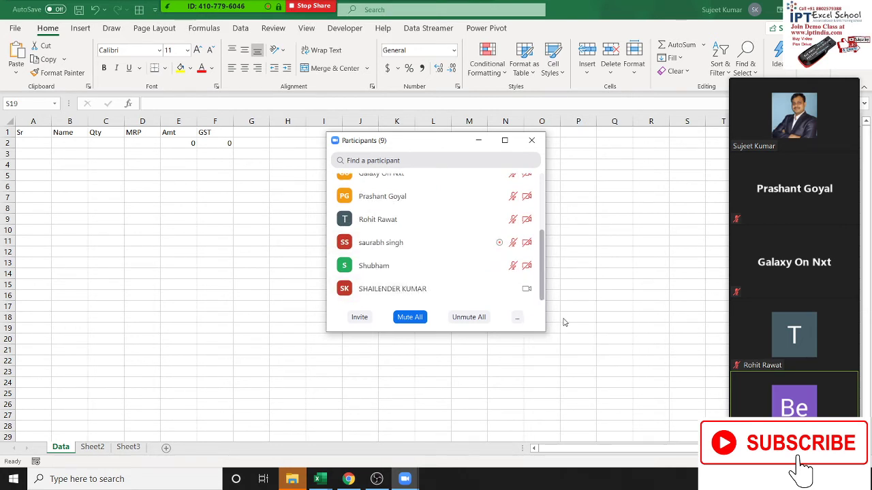
click(521, 290)
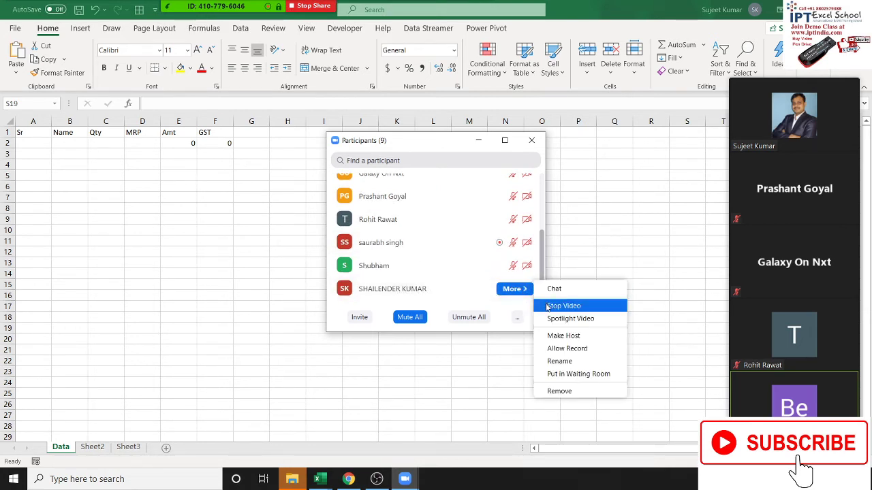
click(549, 305)
click(506, 291)
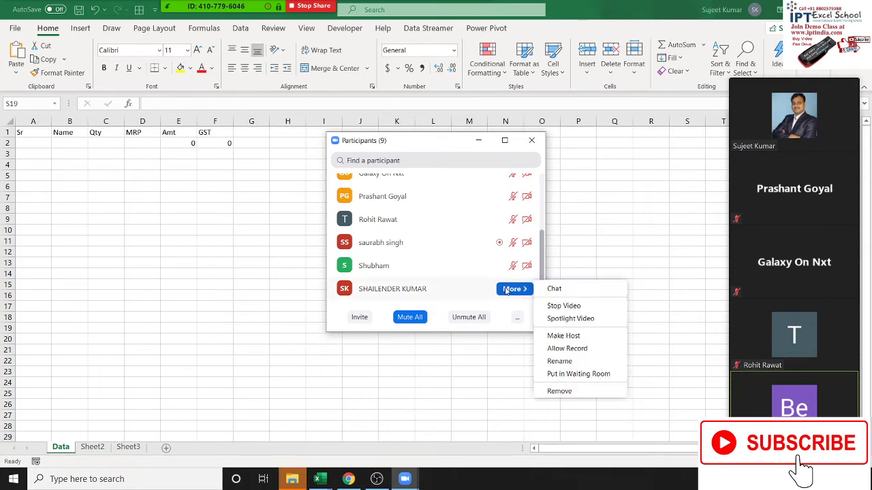
click(616, 244)
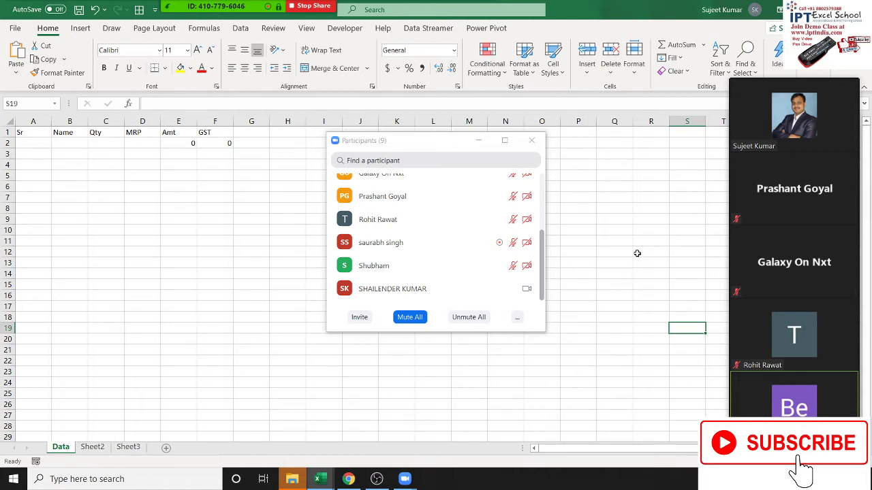
click(529, 291)
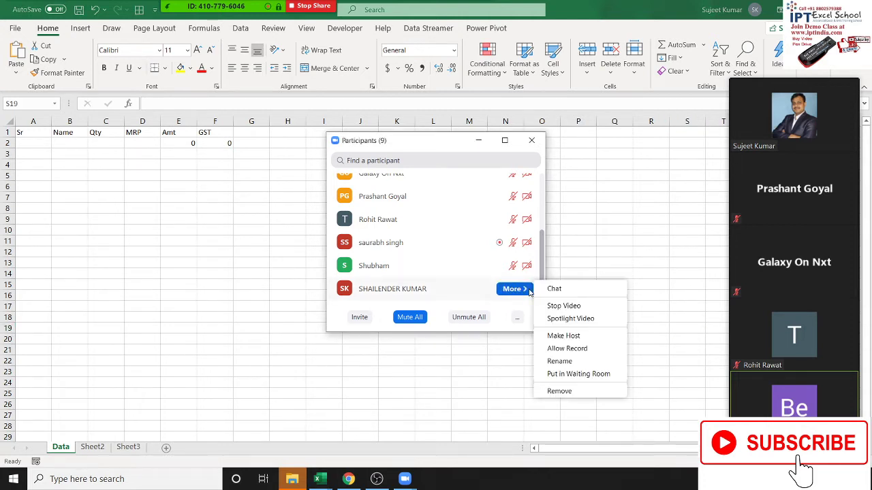
click(568, 305)
- Close the participants list and type the heading Total into G1
click(532, 141)
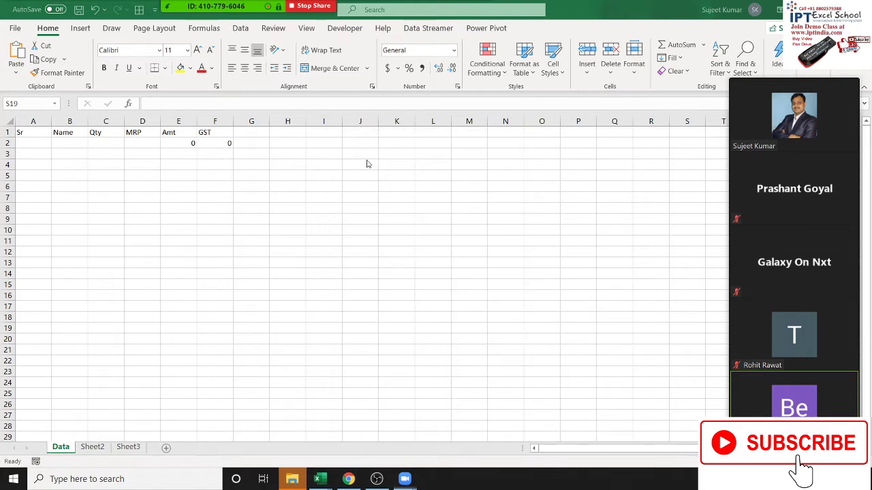
click(253, 143)
click(254, 134)
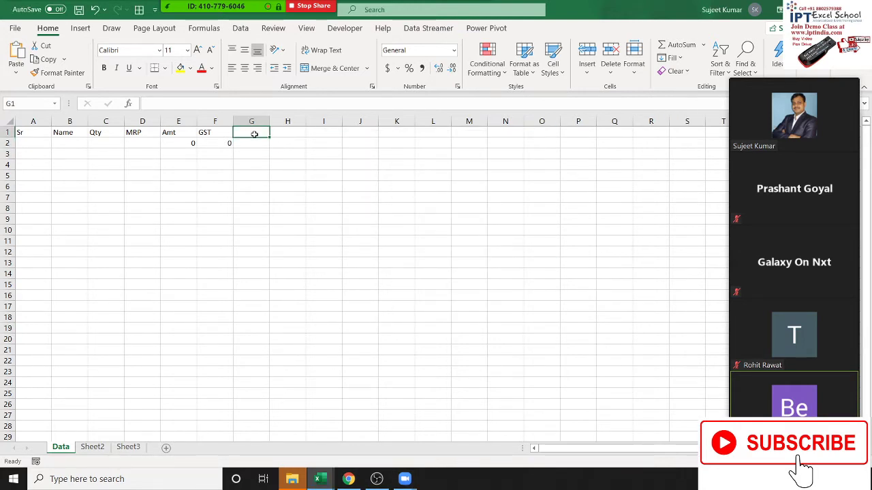
text(Tot)
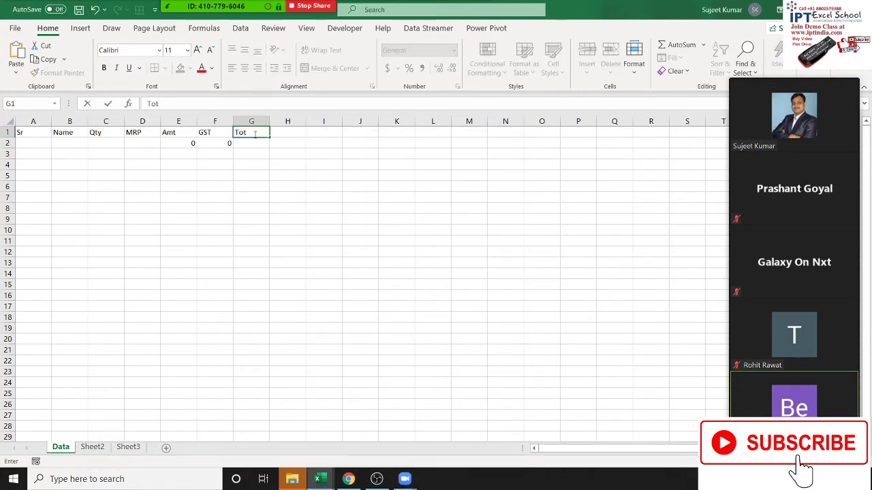
text(al)
- Confirm the Total heading and enter =E2+F2 in G2
key(Return)
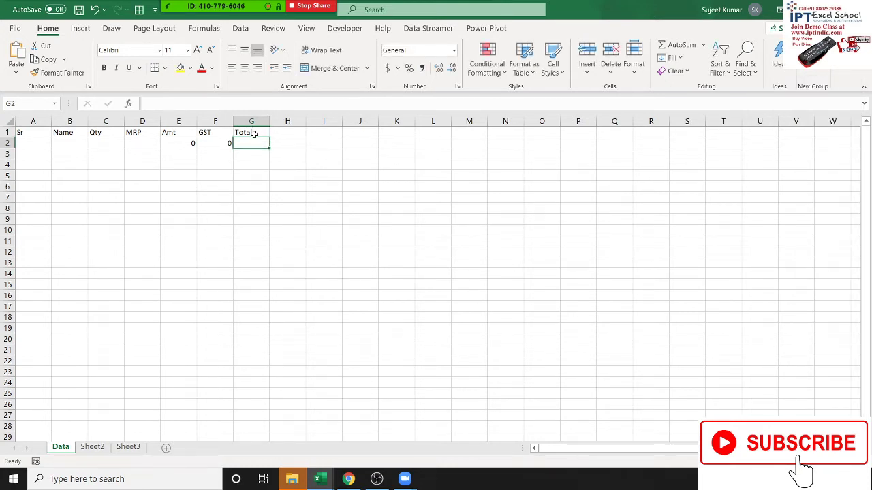
text(=)
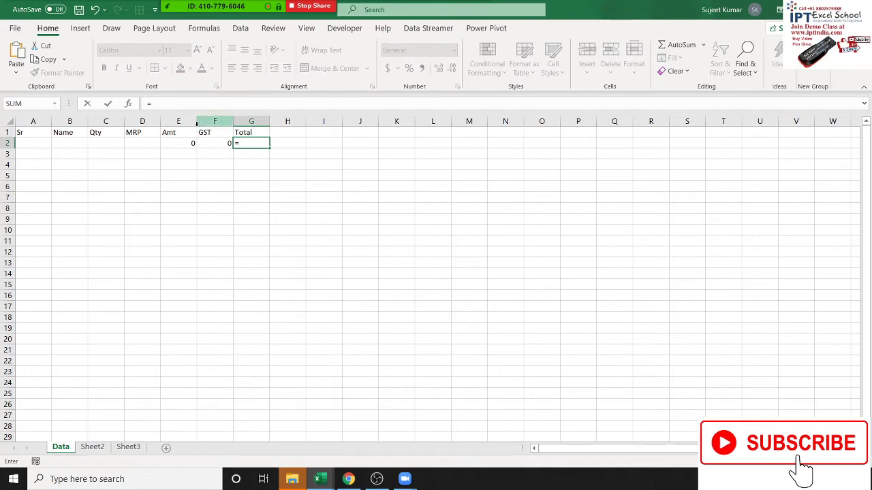
click(187, 143)
text(+)
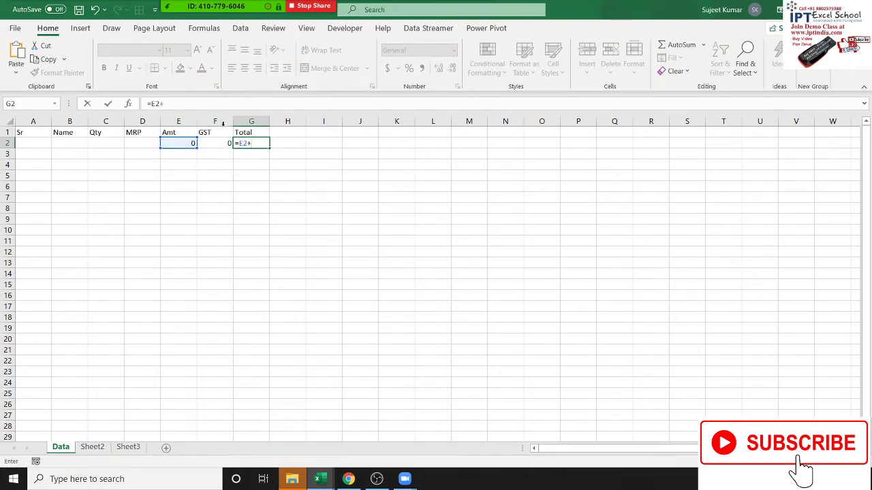
click(220, 143)
key(Return)
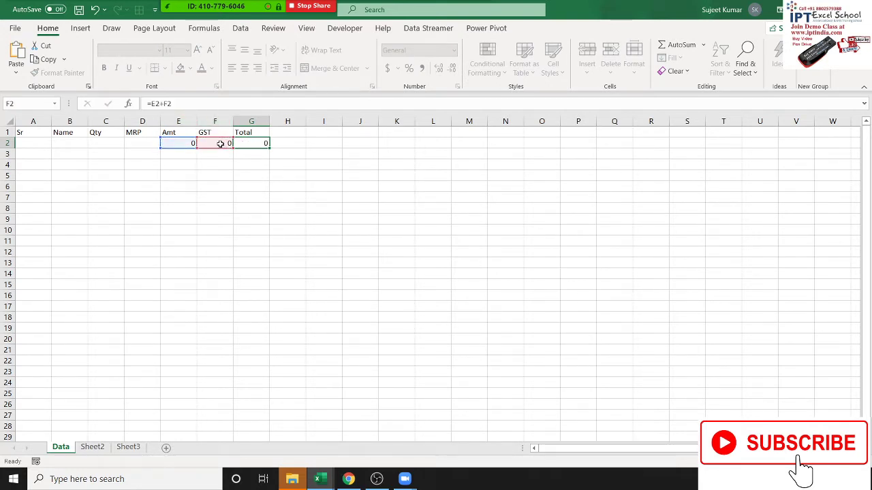
- Fill row 2 with serial 1, a customer name, Qty 25 and MRP 90
click(41, 142)
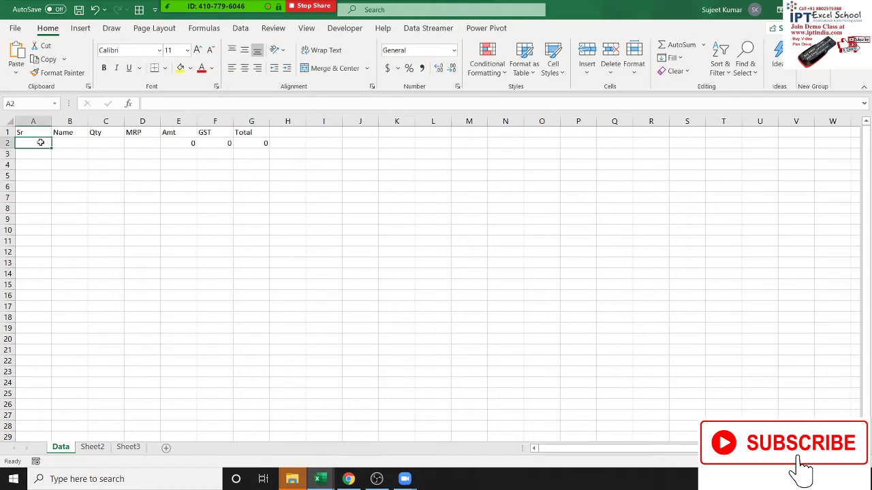
text(1)
key(Tab)
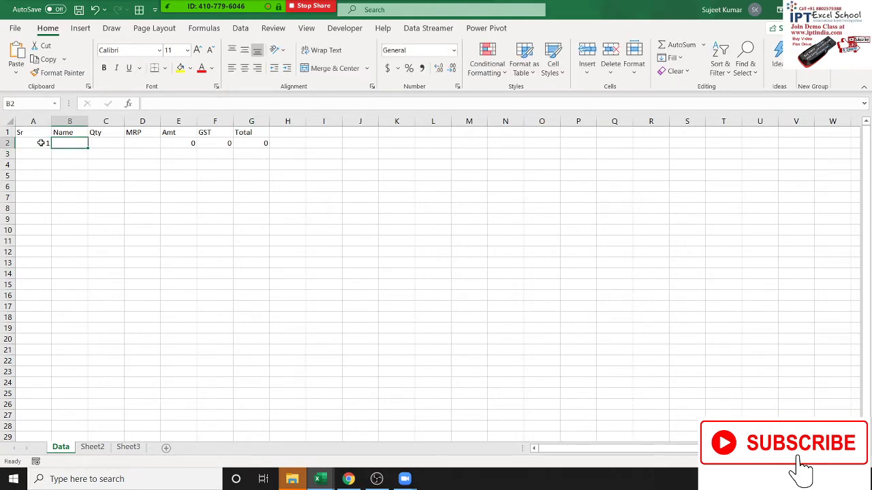
text(Puja)
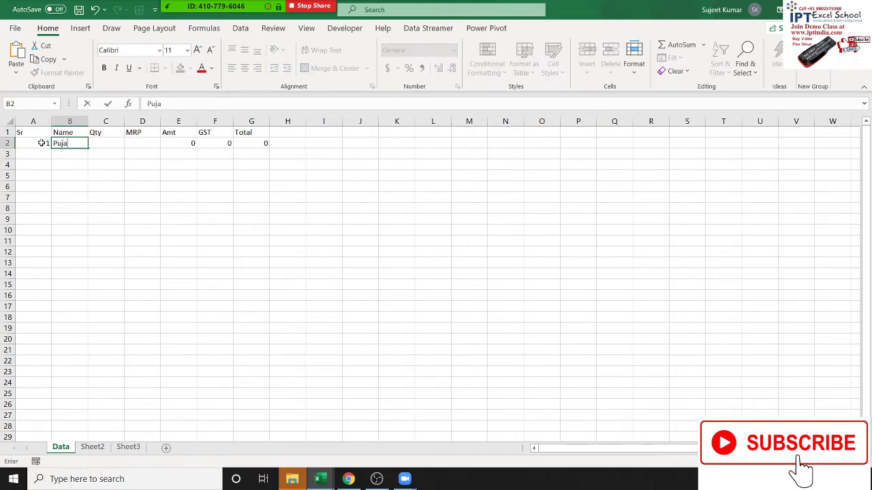
key(Tab)
text(2)
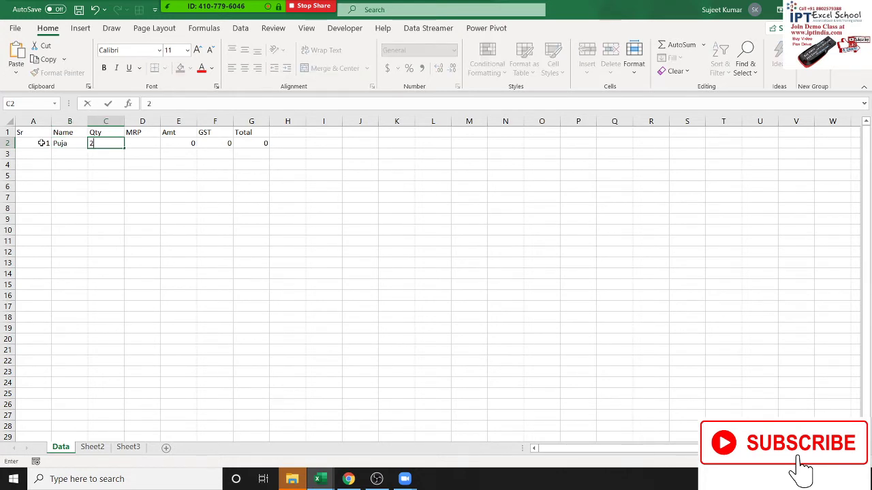
text(5)
key(Tab)
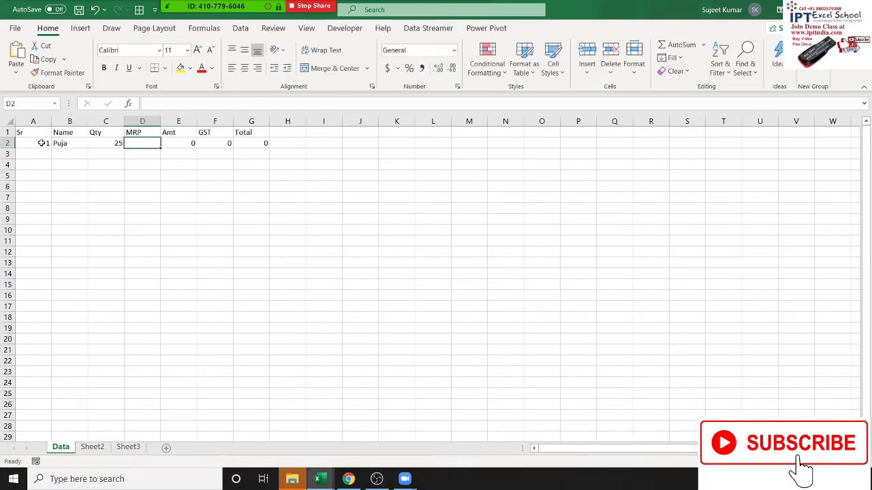
text(90)
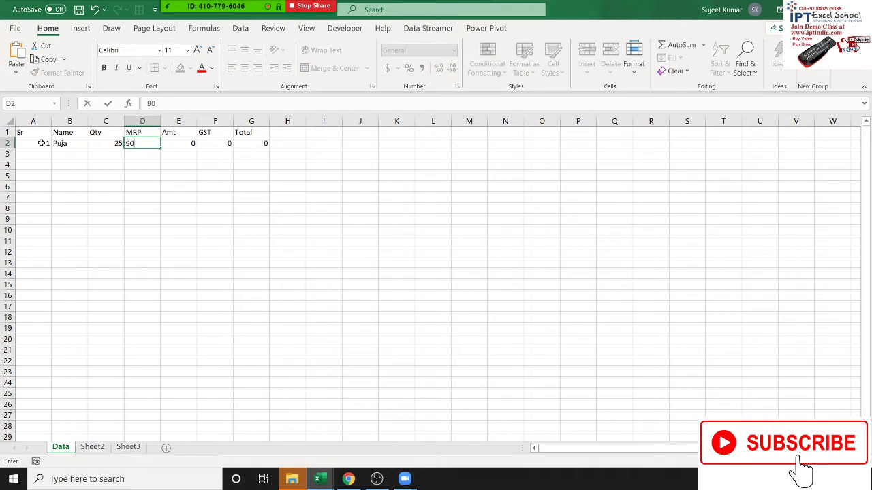
key(Return)
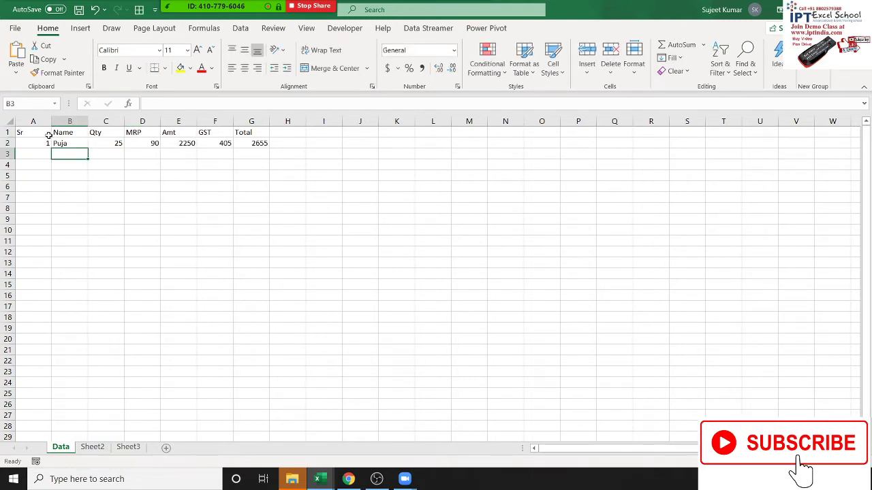
- Review the Amt, GST and Total formulas in E2, F2 and G2
click(181, 144)
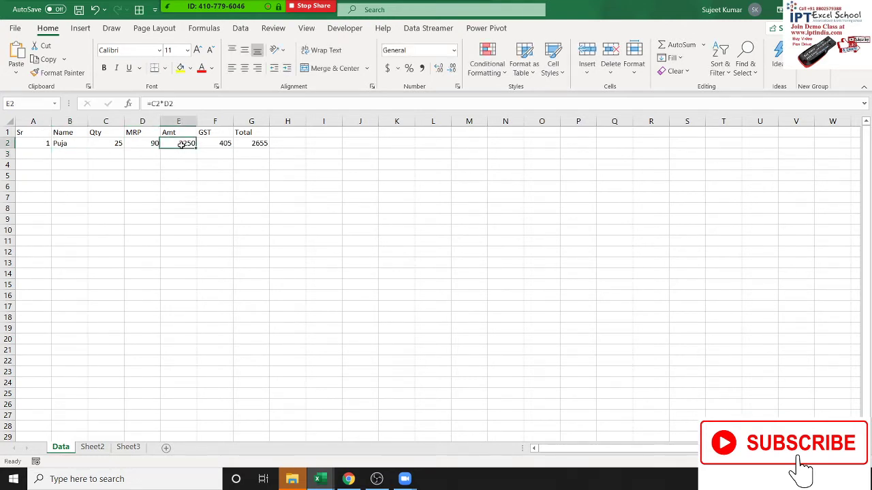
click(226, 143)
click(248, 143)
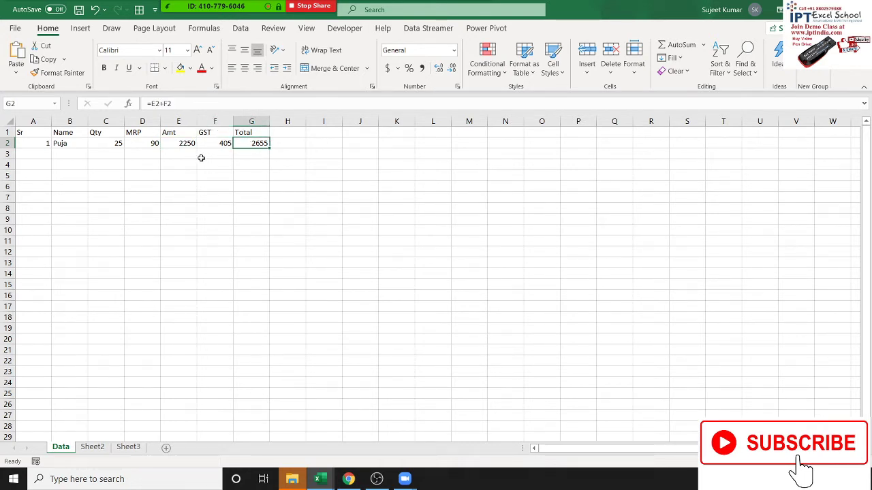
click(182, 144)
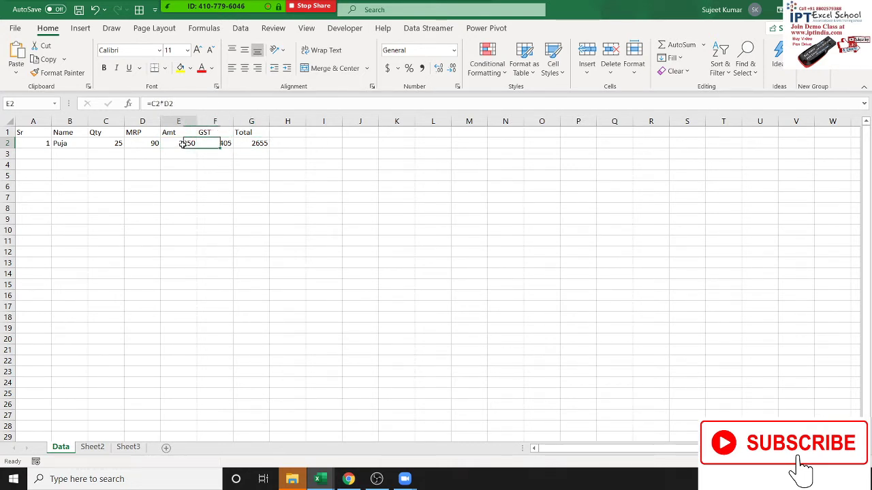
click(220, 143)
click(255, 143)
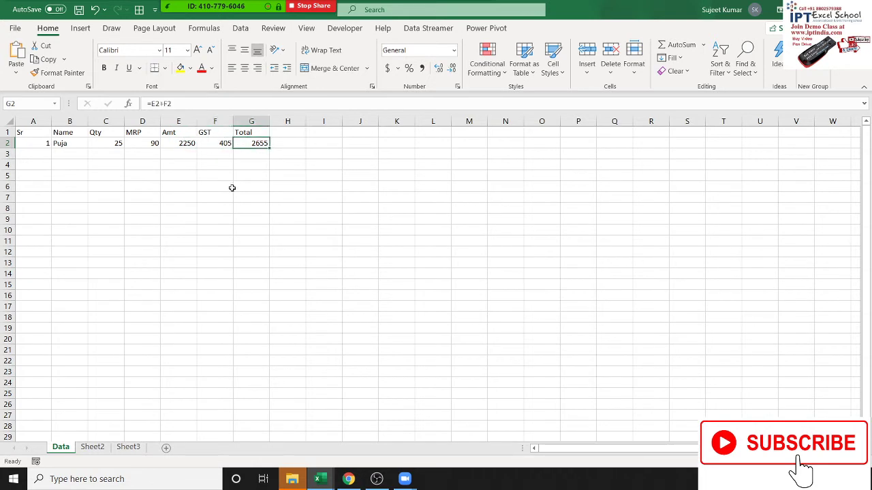
click(172, 156)
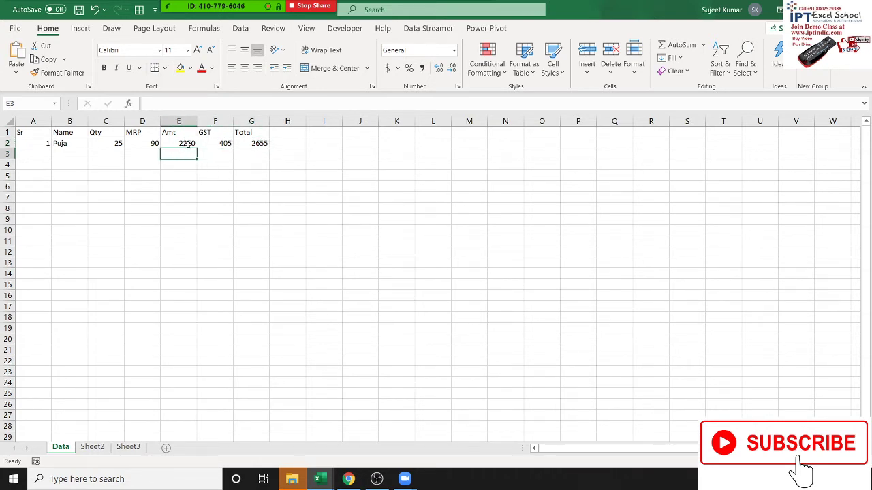
- Copy the formulas in E2:G2 and paste them into E3:G14
mouse_move(186, 143)
mouse_down()
mouse_move(242, 143)
mouse_move(250, 221)
mouse_move(242, 144)
mouse_up()
click(204, 242)
click(187, 144)
key(ctrl+c)
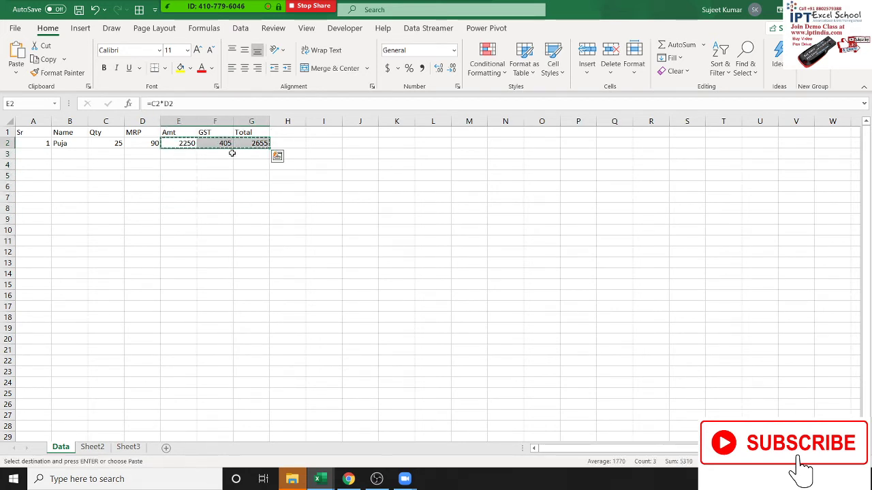
drag(193, 156, 232, 264)
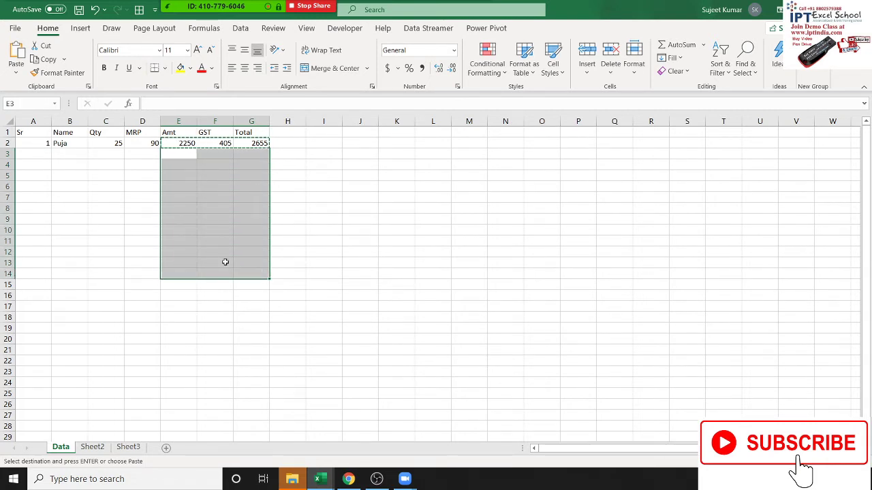
click(147, 206)
- Enter row 3 with a customer name, Qty 65 and MRP 85
key(Escape)
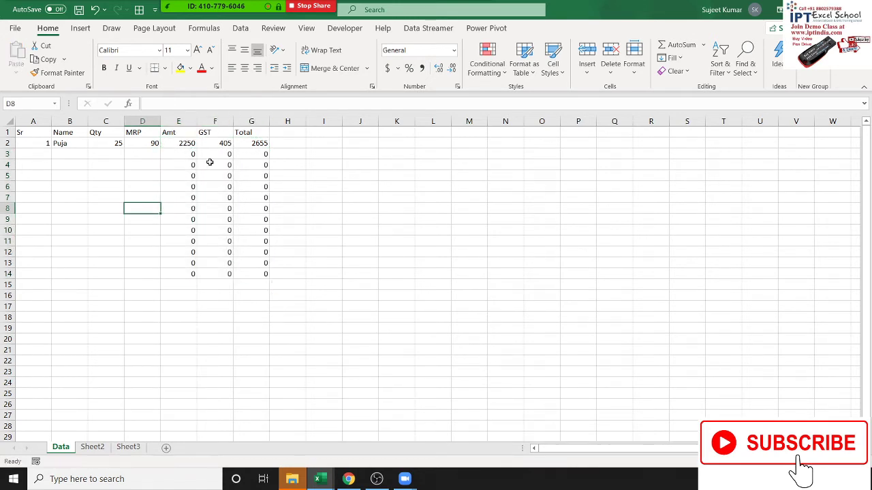
double_click(48, 154)
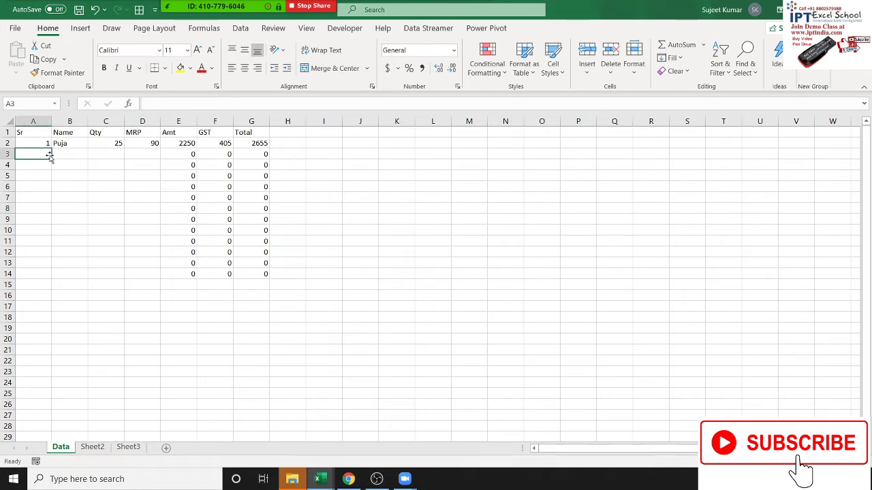
text(2)
key(Tab)
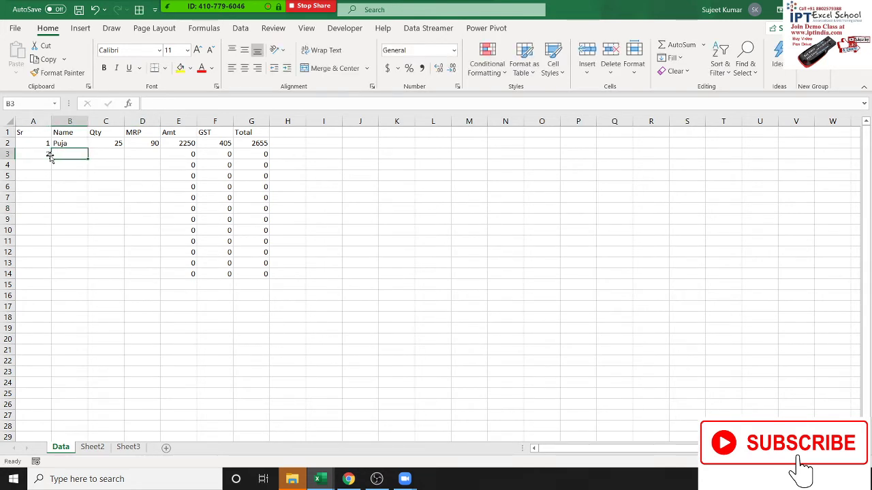
text(Uday)
key(Tab)
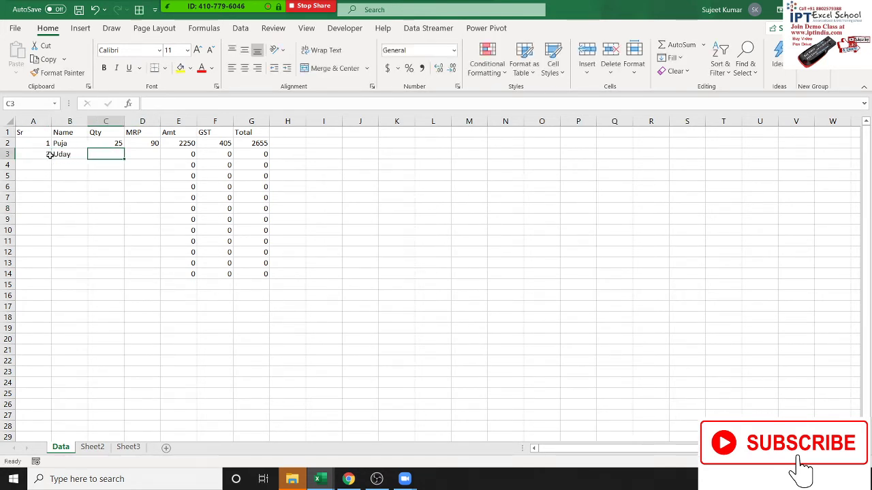
text(65)
key(Tab)
text(85)
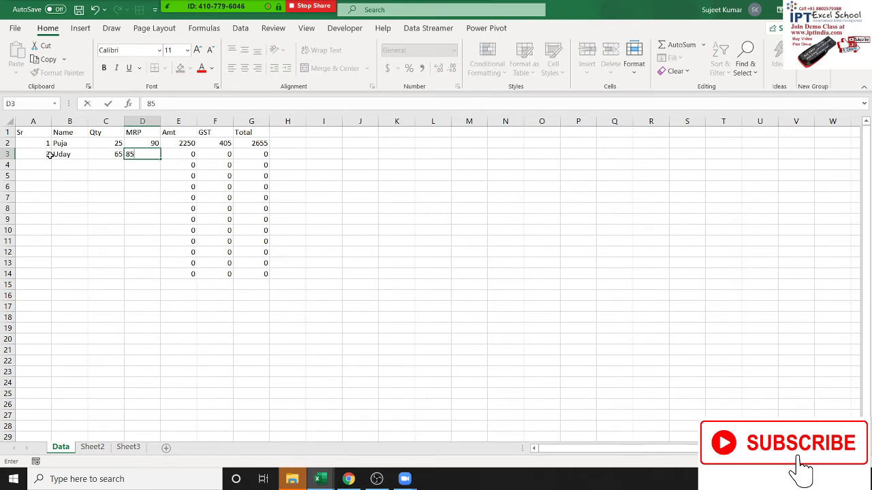
key(Tab)
key(Tab)
key(Tab)
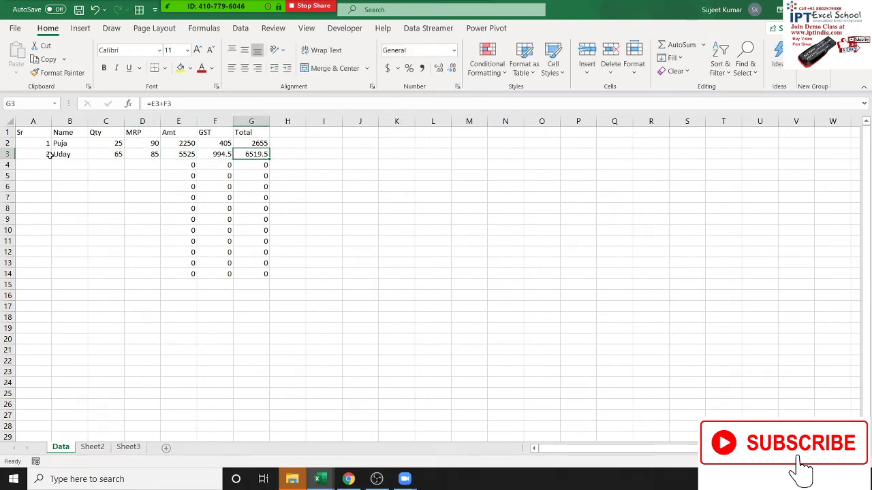
- Select the Amt, GST and Total cells from row 4 down to row 14
key(Down)
key(Left)
key(Left)
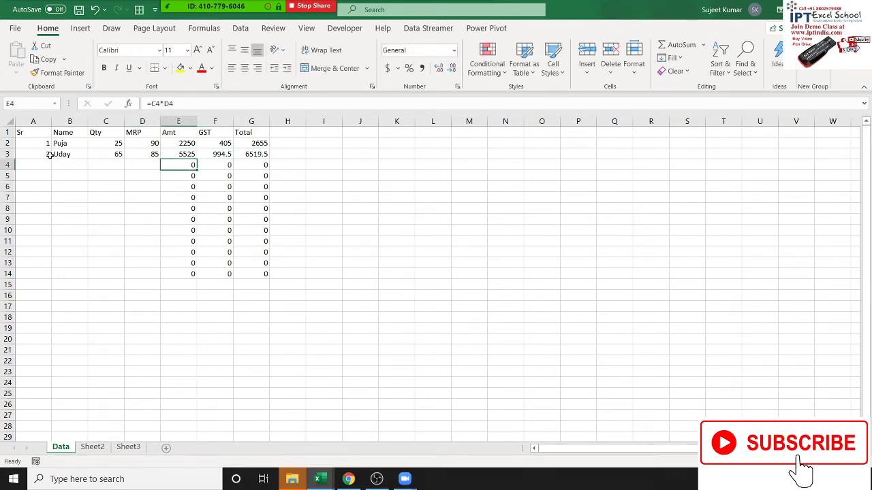
key(shift+Right)
key(shift+Right)
key(ctrl+shift+Down)
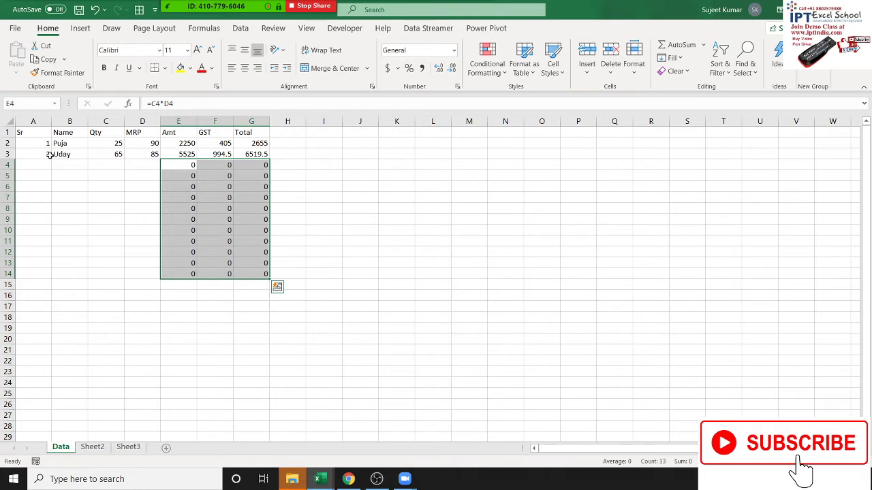
key(Up)
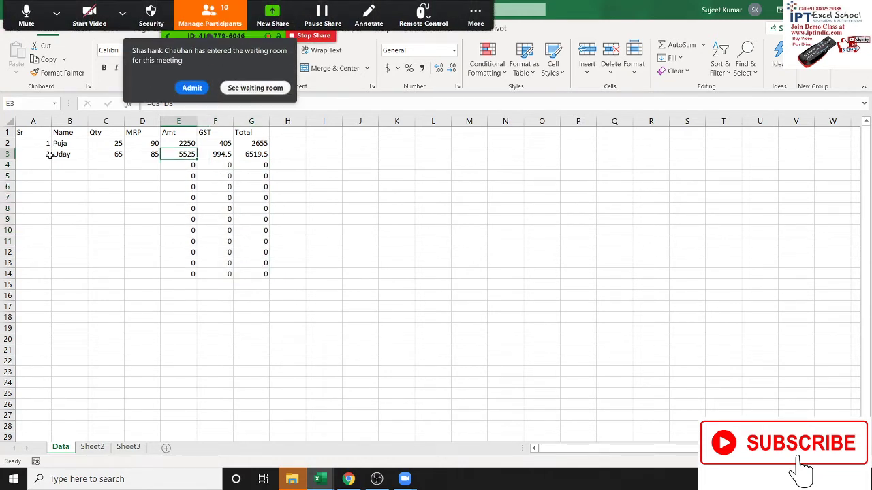
click(211, 17)
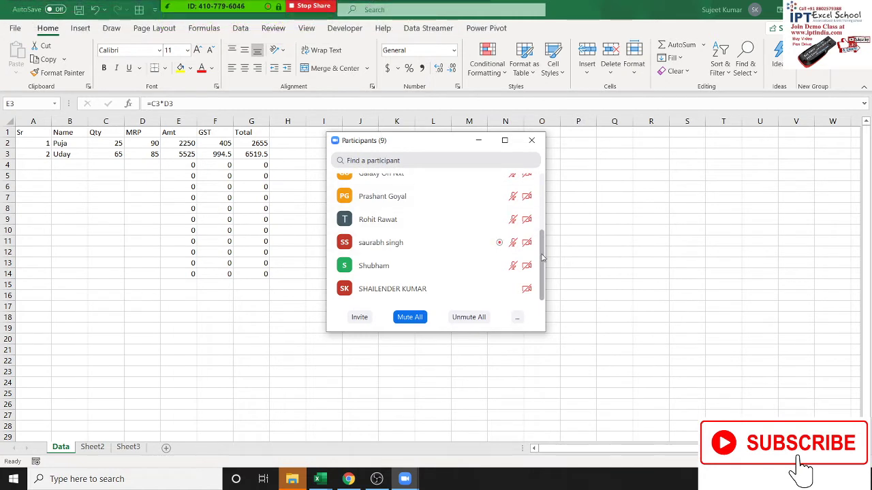
drag(543, 258, 544, 196)
scroll(476, 228, down, 1)
scroll(477, 286, down, 3)
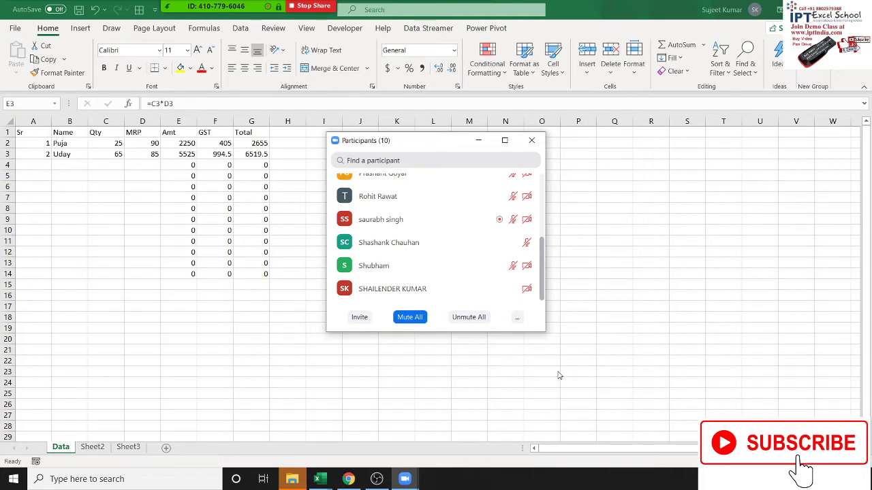
click(530, 142)
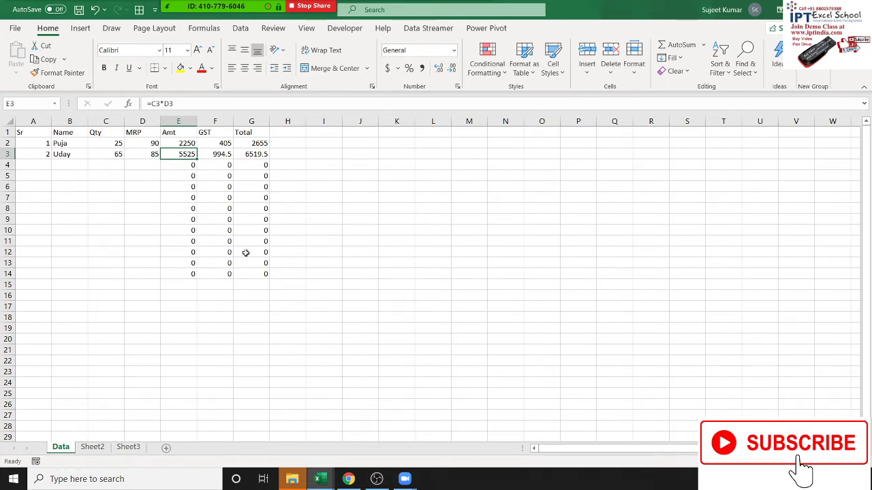
click(369, 210)
mouse_move(367, 166)
mouse_down()
mouse_move(383, 194)
mouse_move(426, 227)
mouse_up()
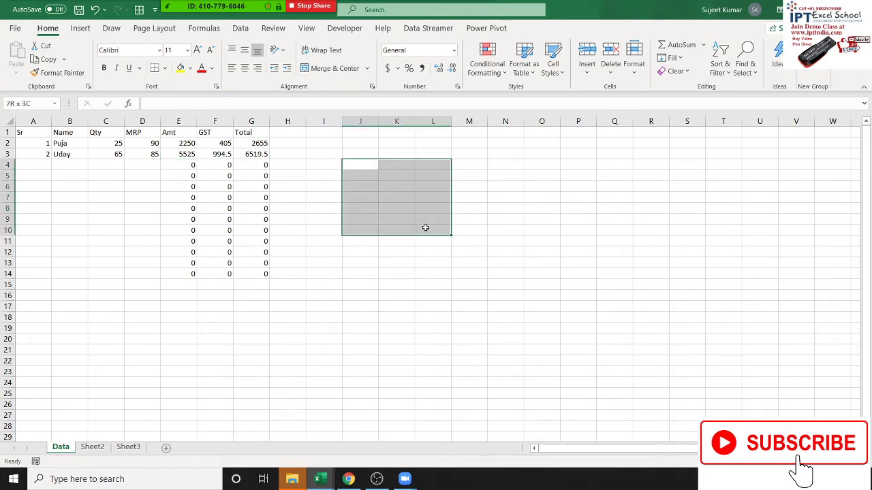
click(49, 59)
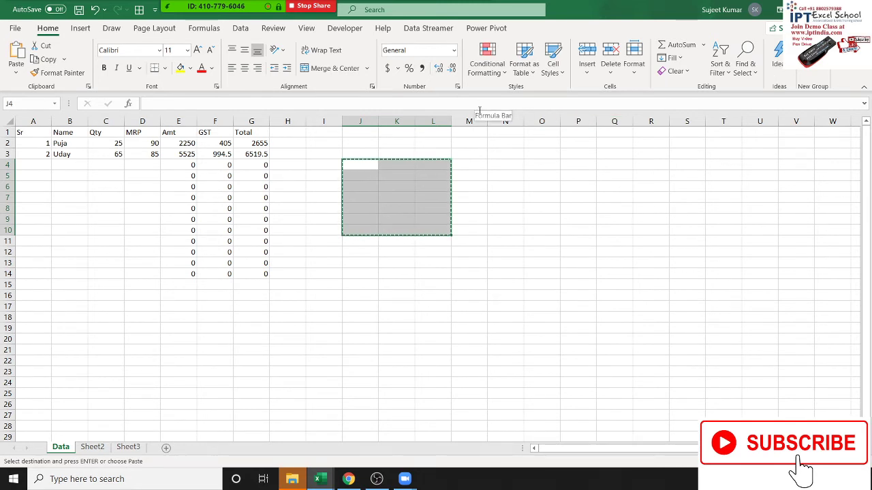
key(Escape)
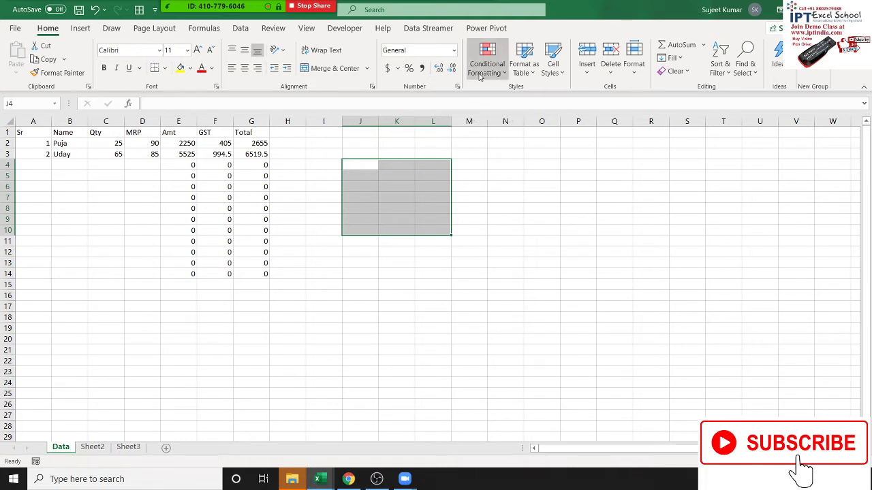
click(498, 195)
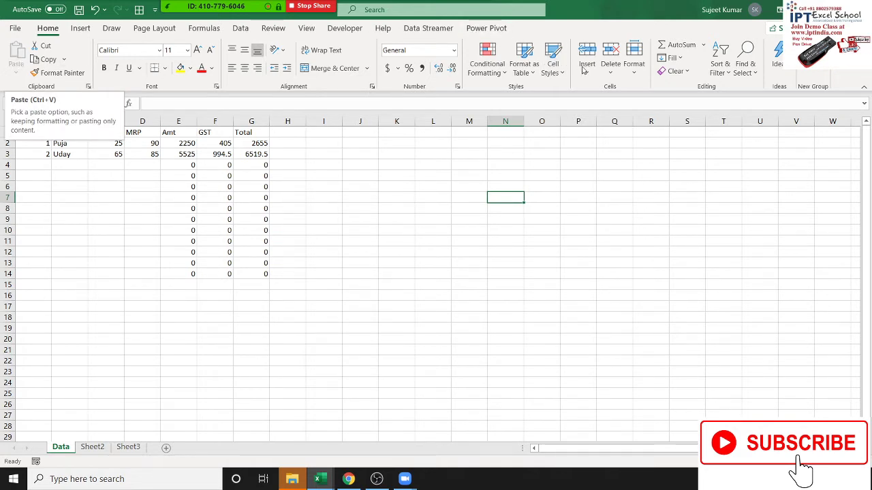
click(745, 68)
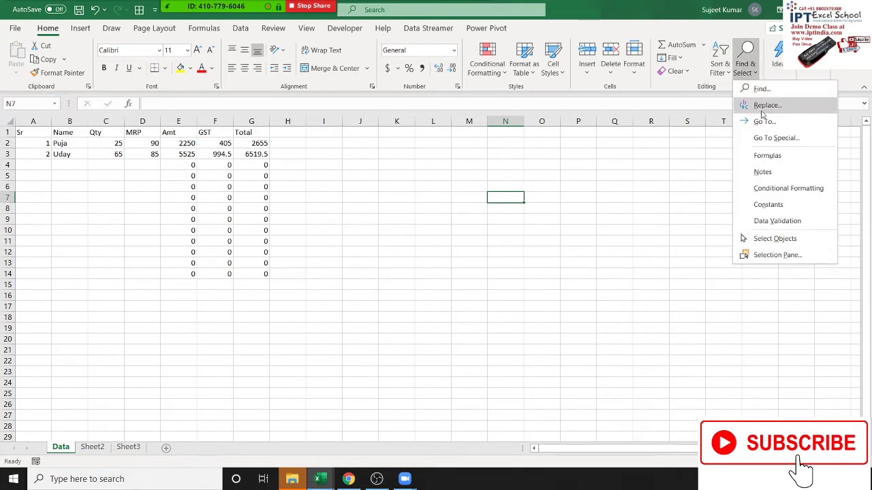
click(729, 71)
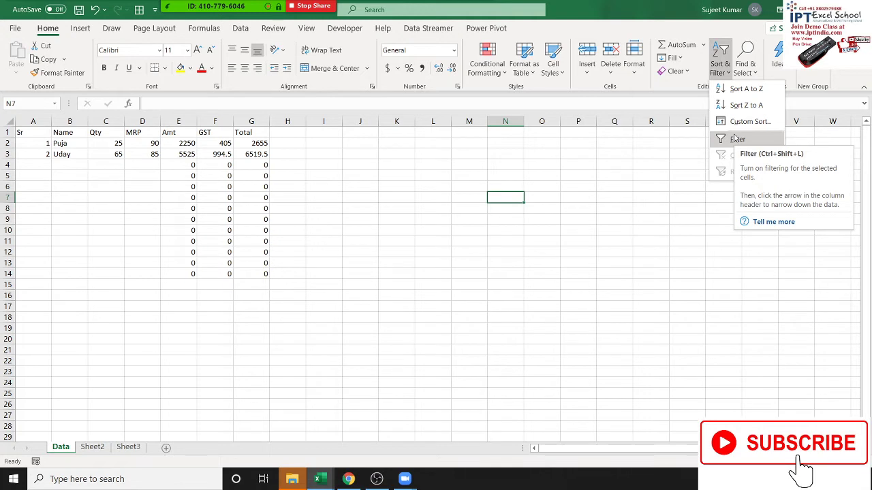
click(472, 215)
mouse_move(245, 13)
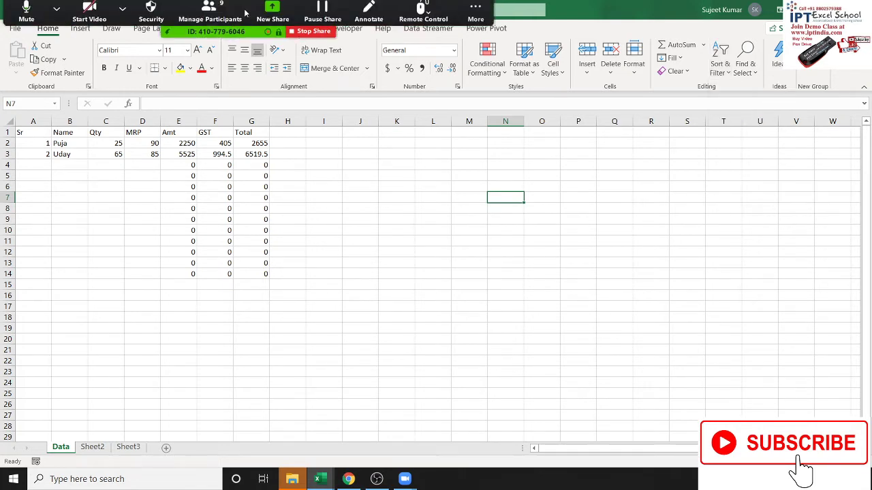
click(217, 13)
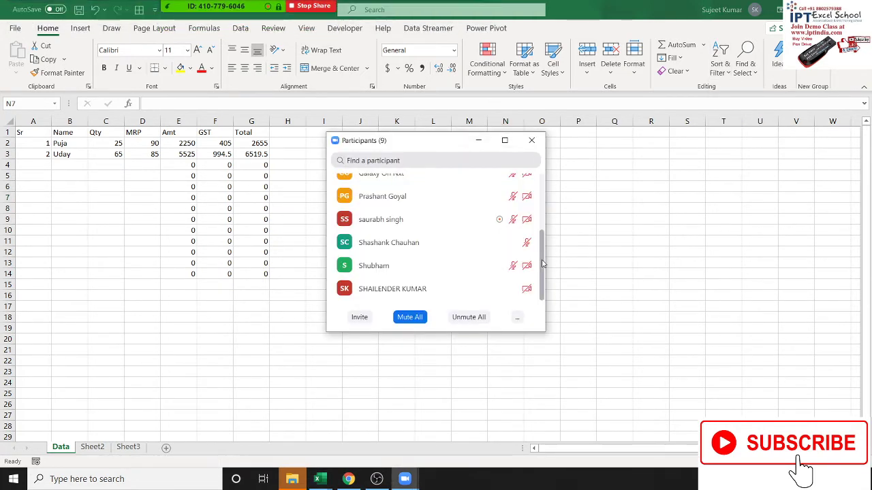
mouse_move(543, 265)
mouse_down()
mouse_move(553, 259)
mouse_move(554, 278)
mouse_up()
click(532, 141)
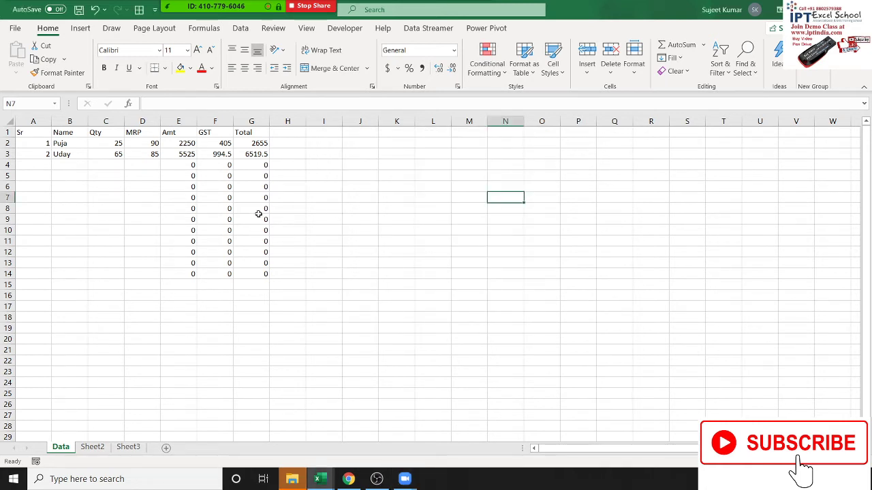
click(585, 238)
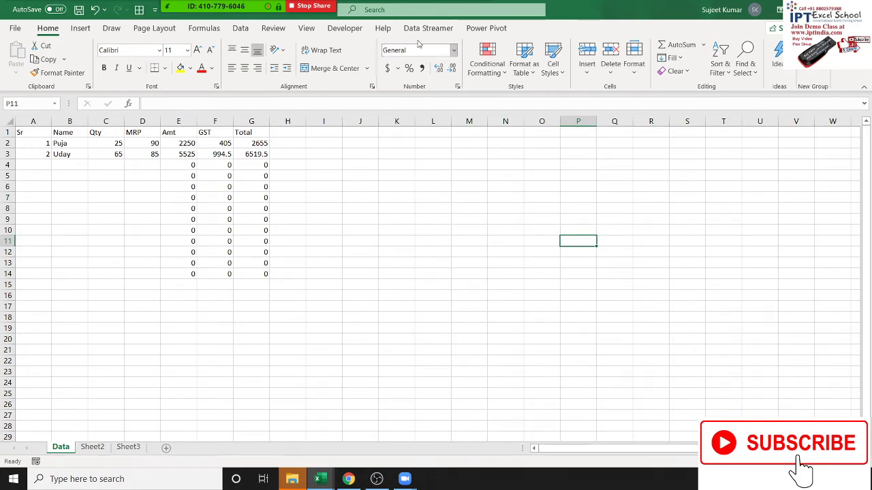
click(391, 10)
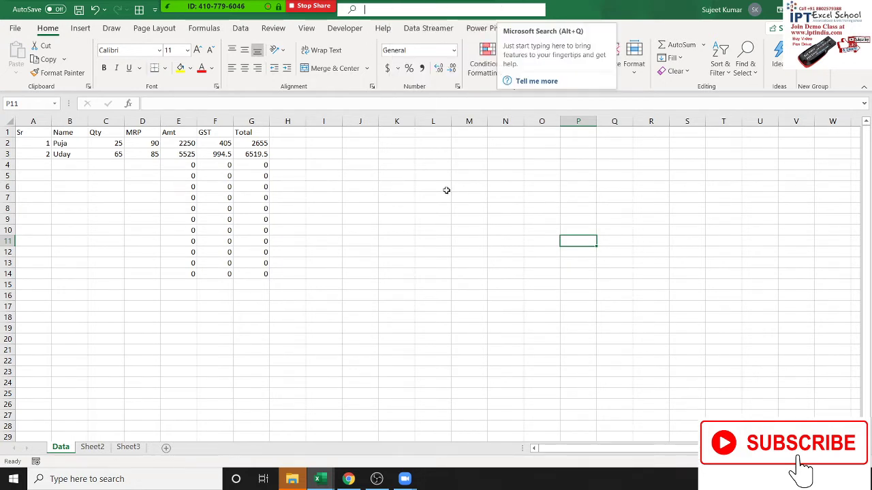
- Admit the waiting person to the Zoom meeting and discard stray text in L6
click(446, 188)
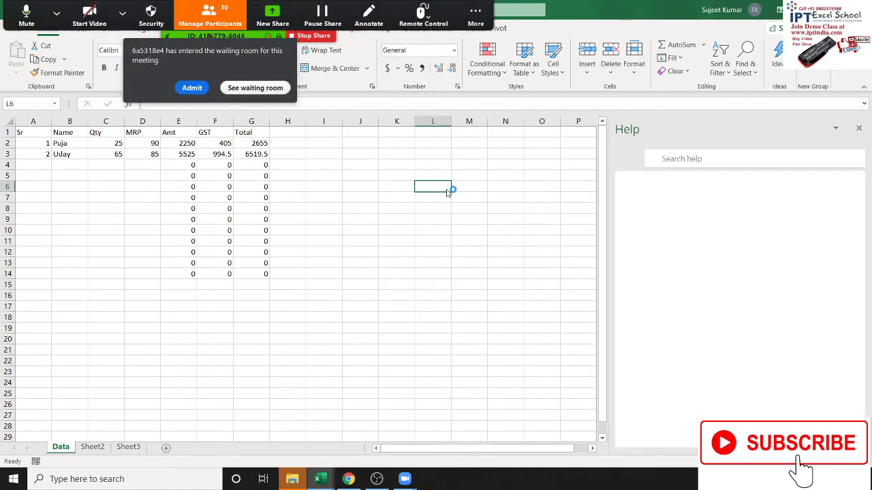
click(190, 88)
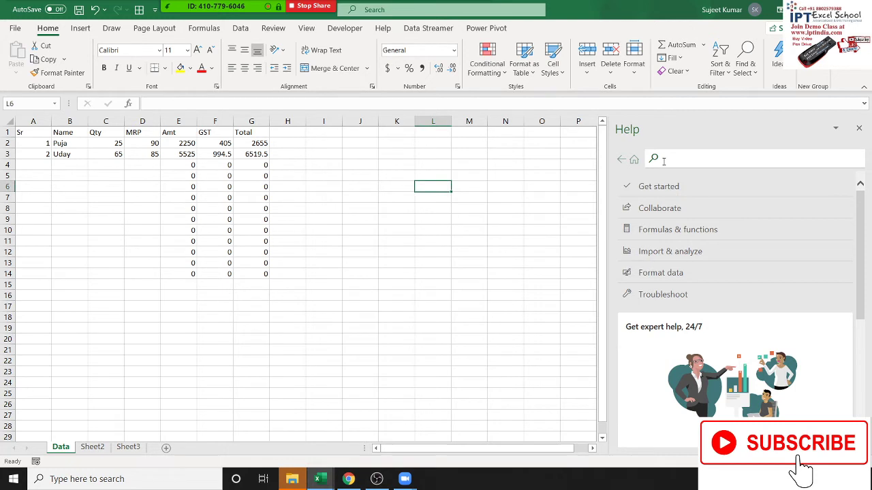
text(shor)
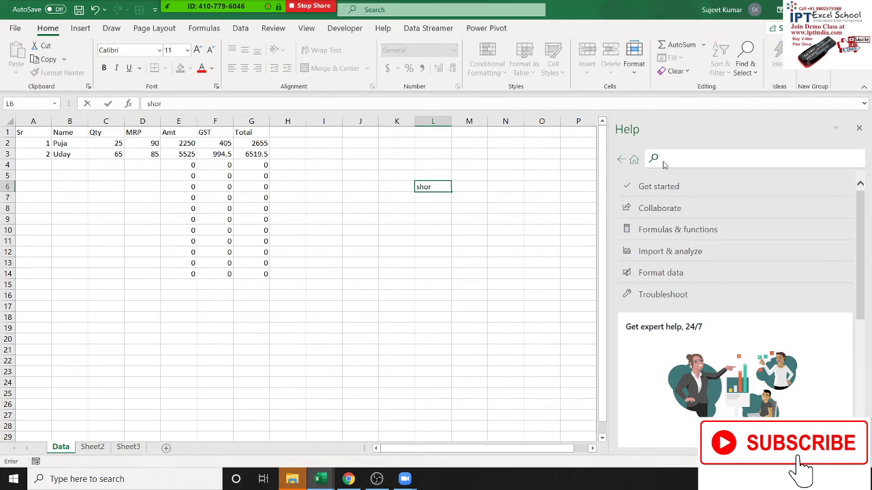
key(Escape)
- Search the Help pane for 'shortcut'
click(668, 160)
text(s)
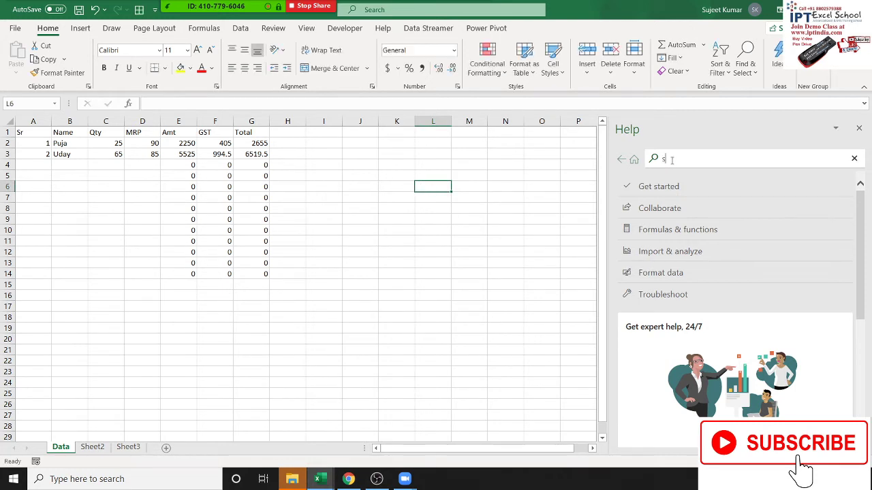
text(hort)
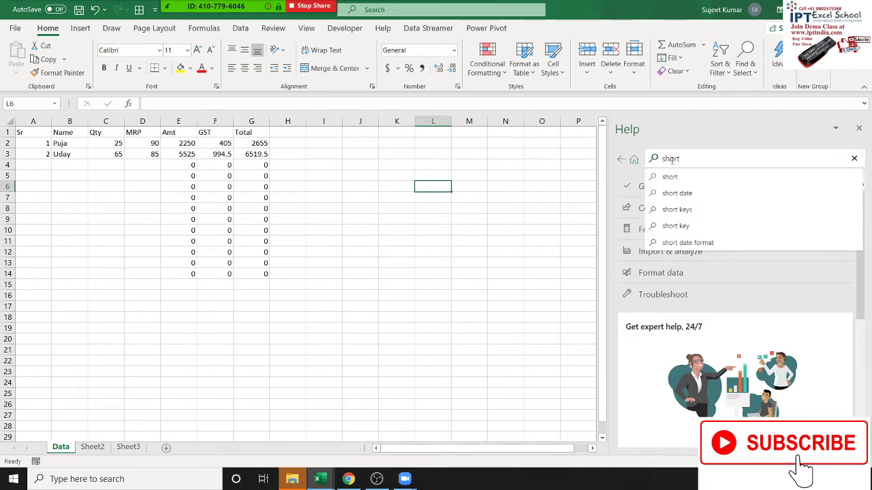
text(cut)
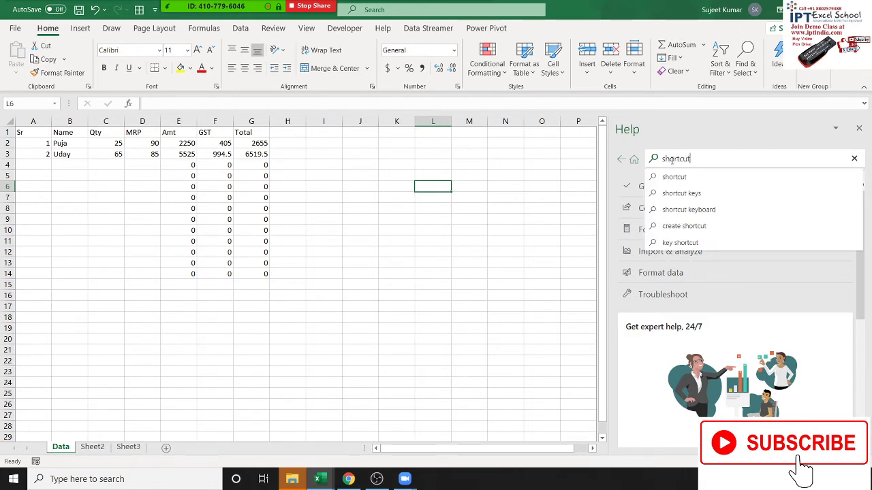
key(Down)
key(Return)
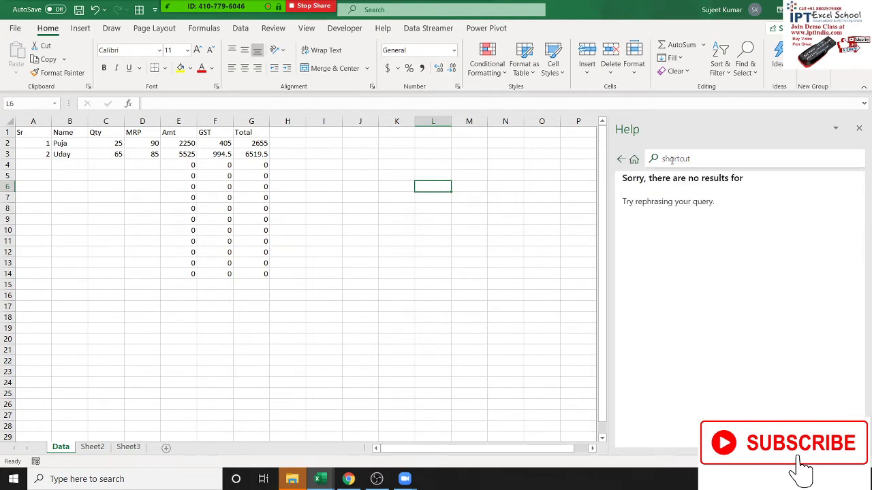
- Edit the Help query to 'sortcut' and return Help to its home topics
click(707, 156)
key(BackSpace)
key(BackSpace)
key(BackSpace)
key(BackSpace)
key(BackSpace)
key(BackSpace)
text(ortc)
text(u)
click(707, 317)
click(634, 160)
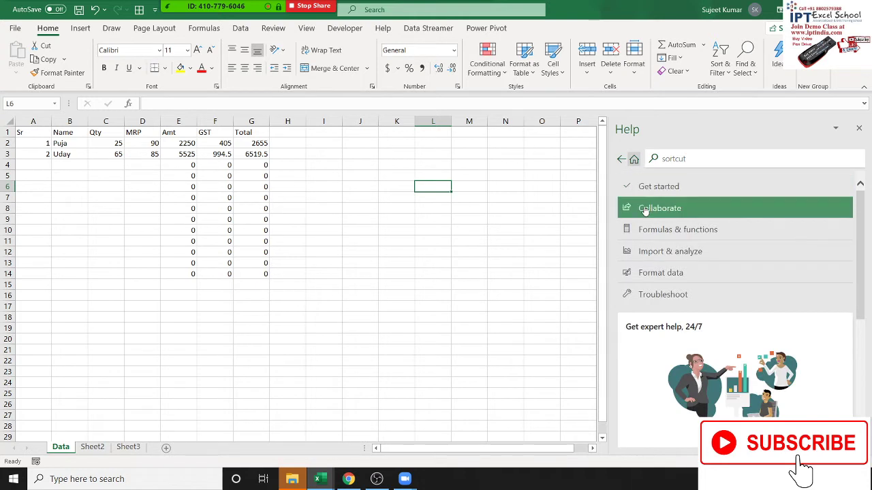
click(702, 160)
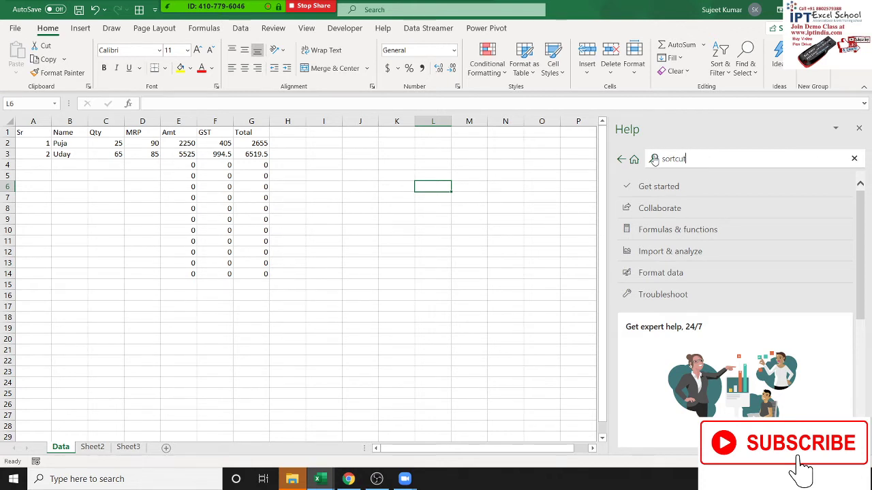
- Search Tell Me for 'sortcut' to list articles like 'Keyboard shortcuts in Excel'
click(416, 8)
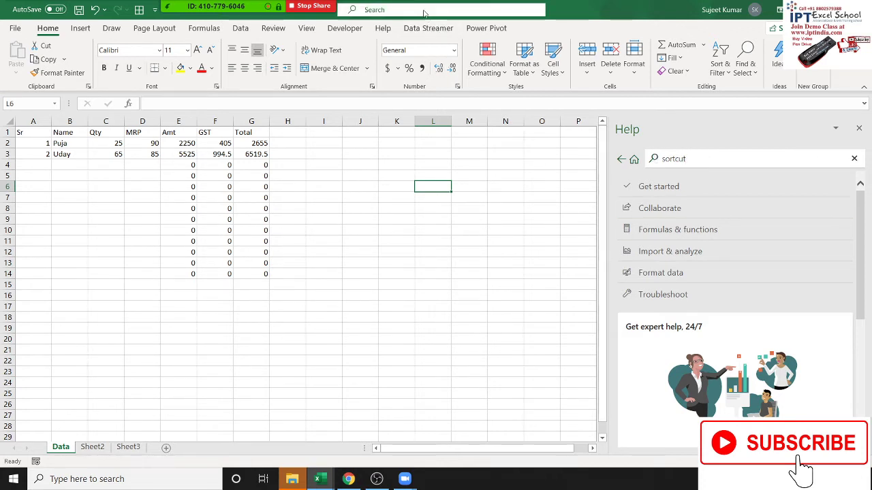
text(s)
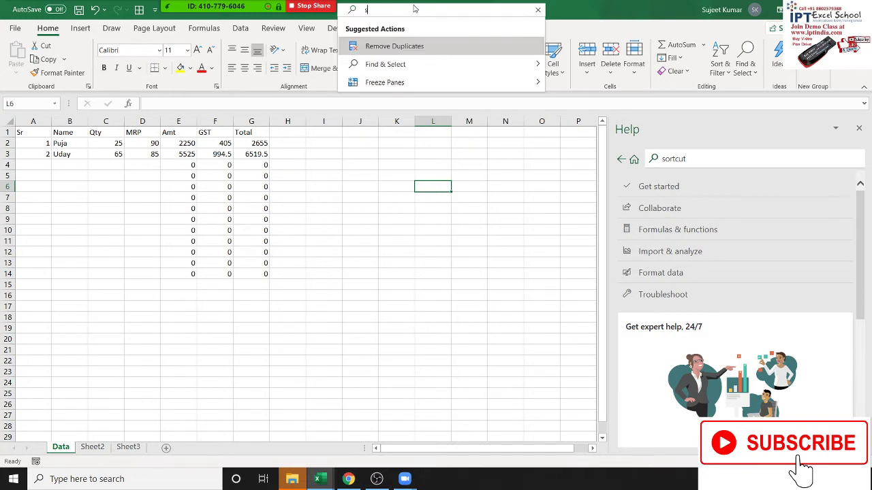
text(o)
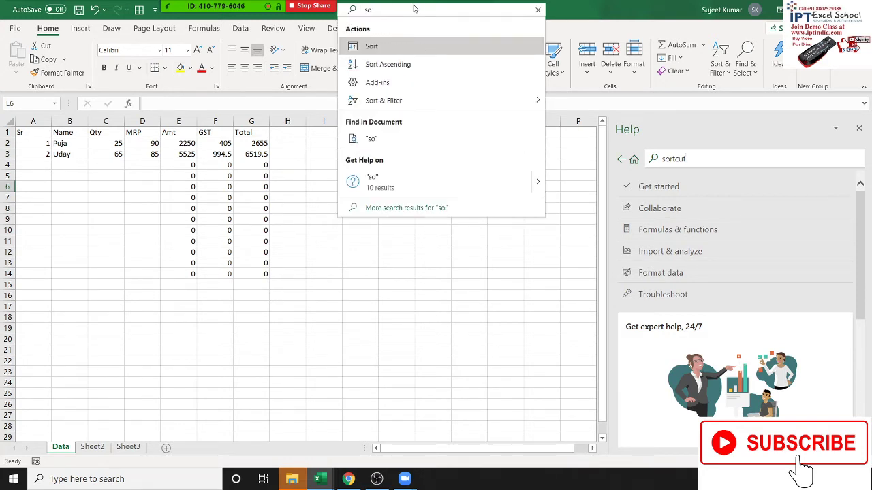
text(r)
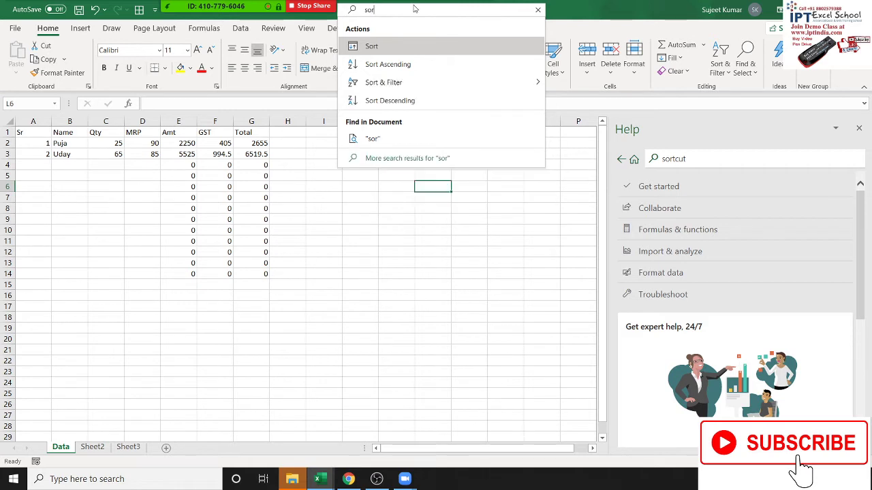
text(cur)
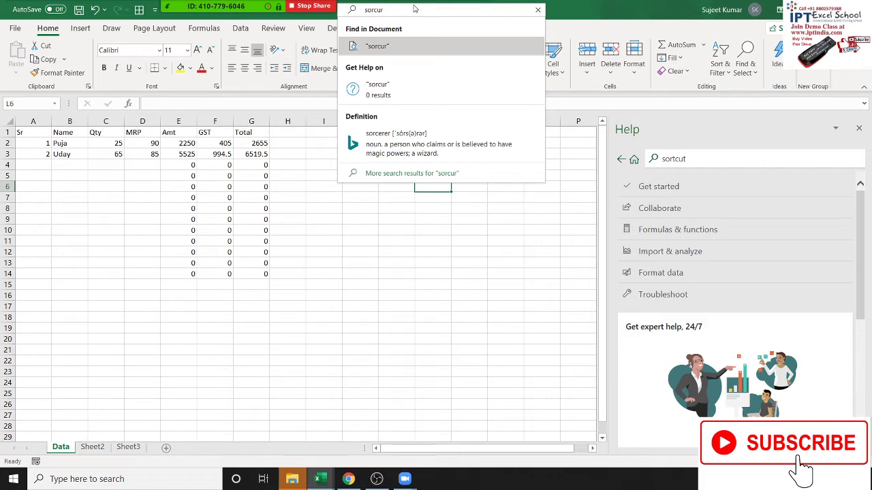
key(BackSpace)
text(t)
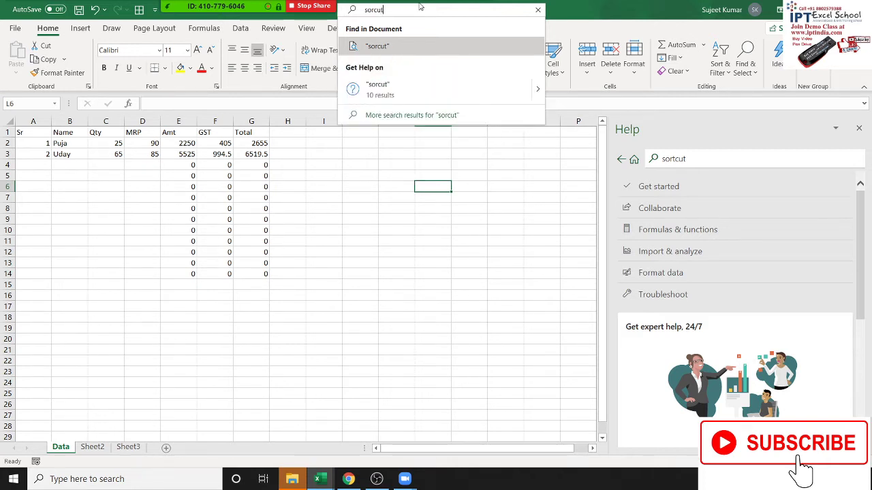
key(BackSpace)
key(BackSpace)
key(BackSpace)
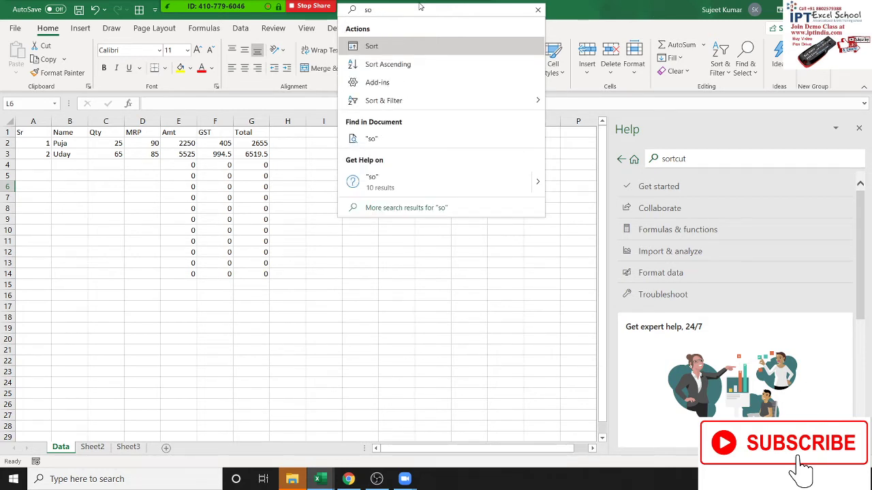
text(rt)
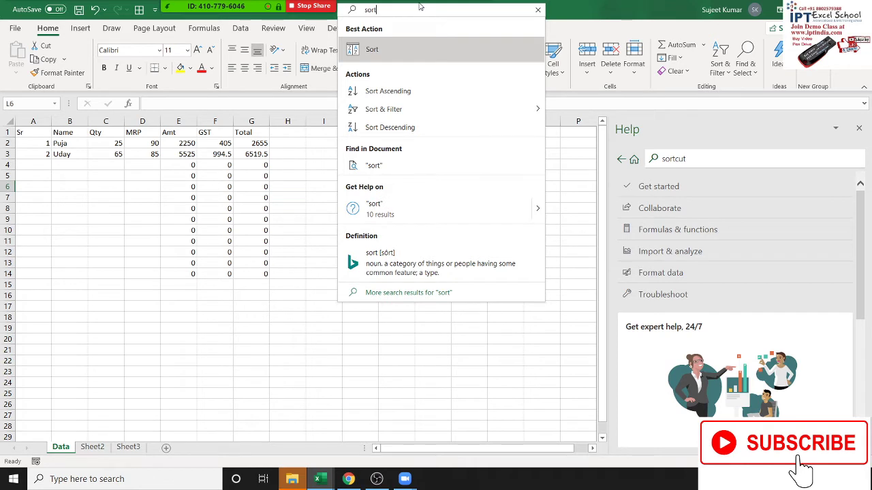
text(cut)
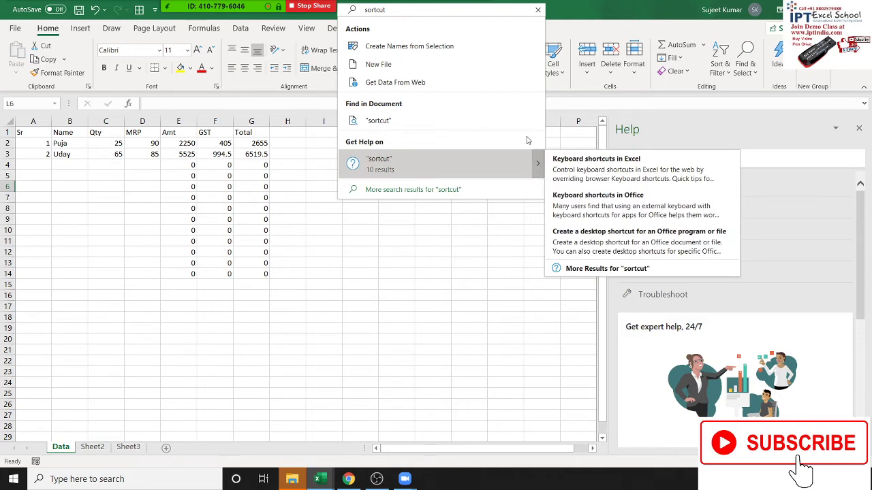
mouse_move(541, 169)
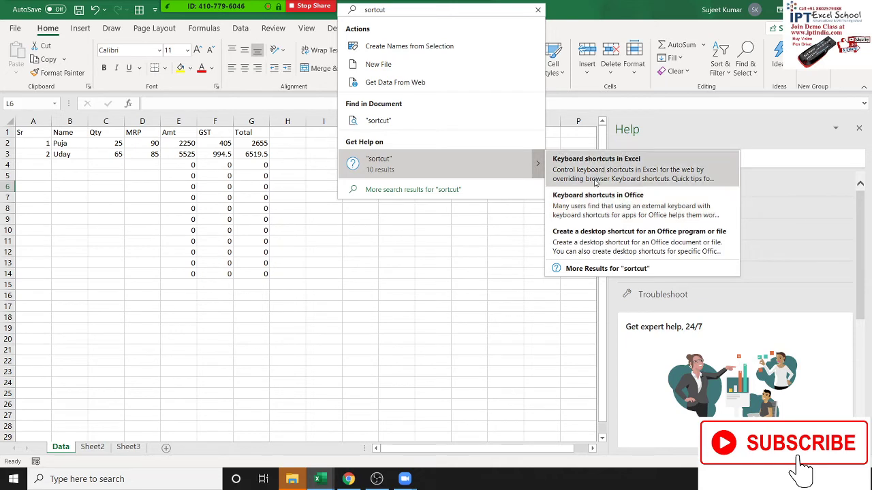
- Open the 'Keyboard shortcuts in Excel' help article and briefly check the meeting participants list
click(594, 182)
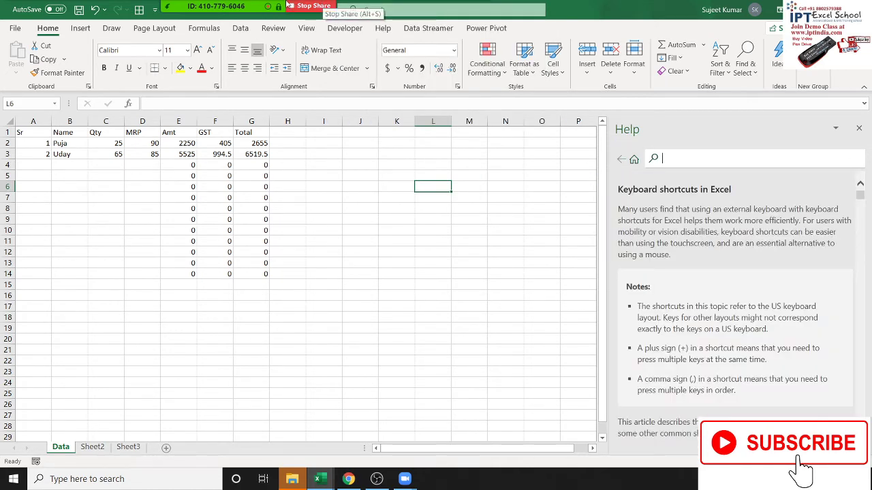
click(208, 8)
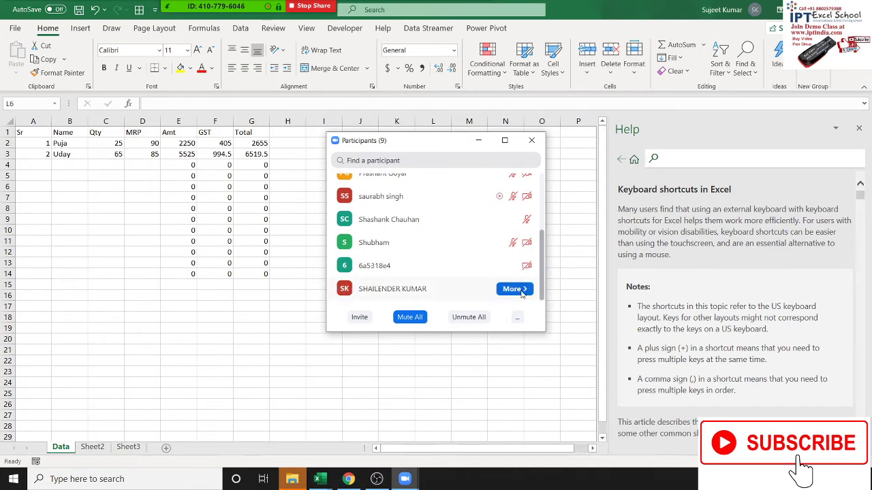
click(523, 291)
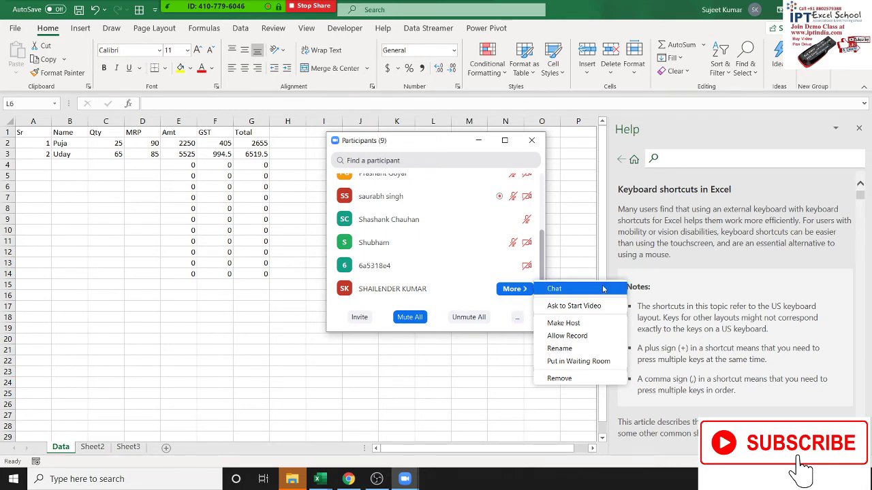
click(532, 141)
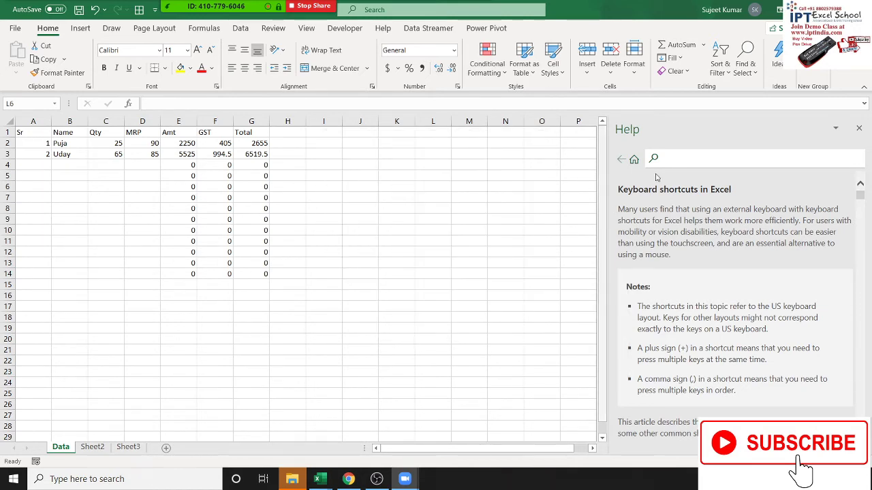
- Read the shortcuts article past 'Close a workbook' down to Power Pivot shortcuts, then bring up the Zoom recording folder
click(860, 199)
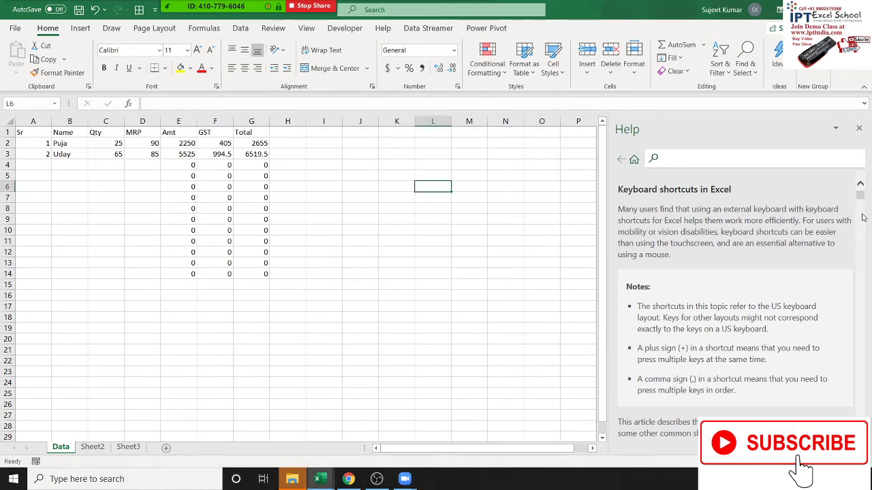
scroll(841, 253, down, 3)
scroll(841, 254, down, 3)
scroll(837, 257, down, 3)
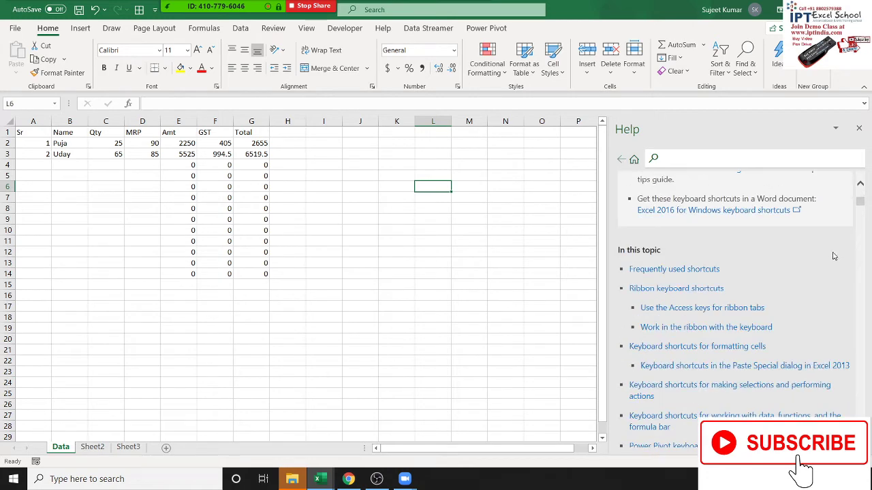
scroll(834, 255, down, 2)
scroll(833, 256, down, 3)
scroll(833, 255, down, 1)
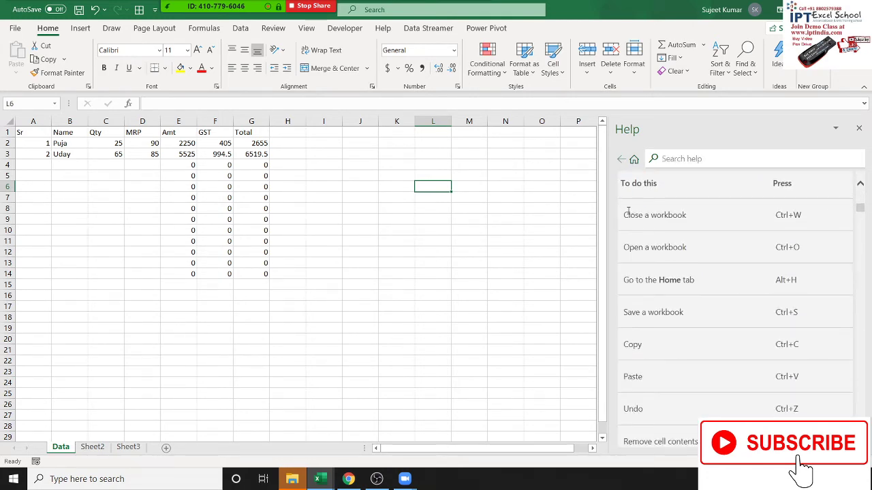
double_click(629, 213)
scroll(644, 246, down, 2)
scroll(644, 246, down, 3)
scroll(645, 249, down, 3)
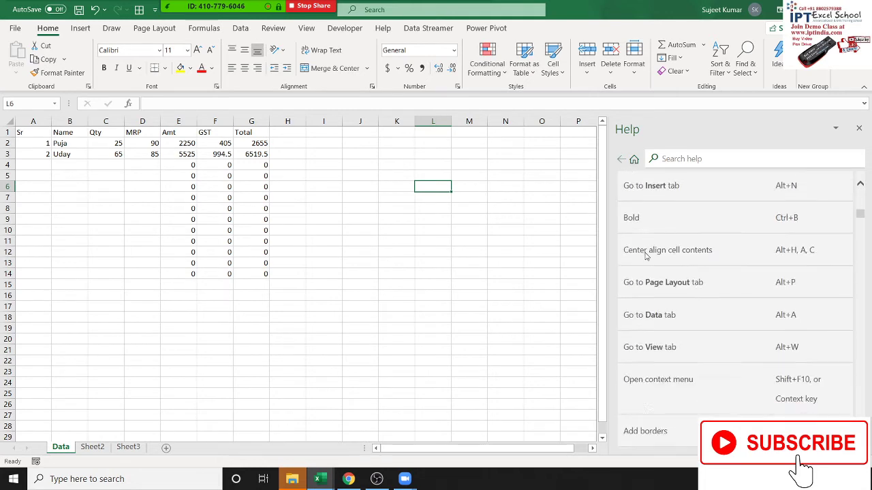
scroll(646, 254, down, 3)
scroll(645, 253, down, 5)
scroll(645, 257, down, 3)
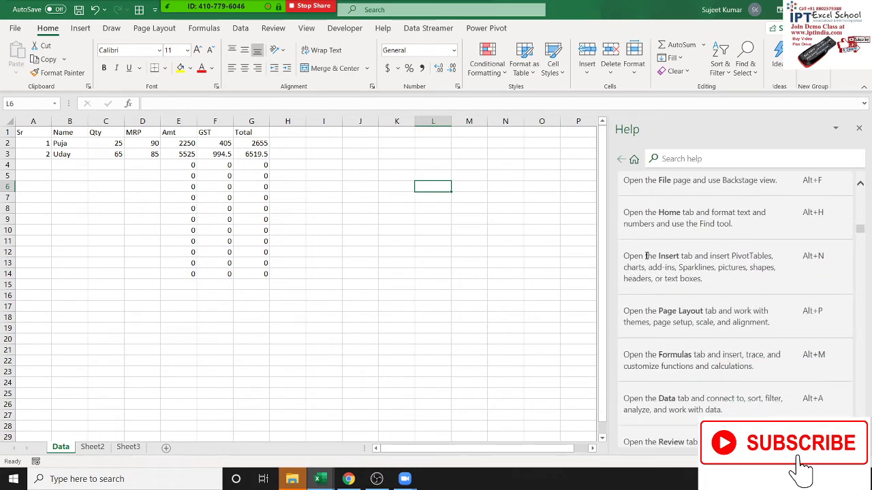
scroll(645, 257, down, 4)
scroll(646, 257, down, 4)
scroll(645, 260, down, 3)
scroll(646, 259, down, 4)
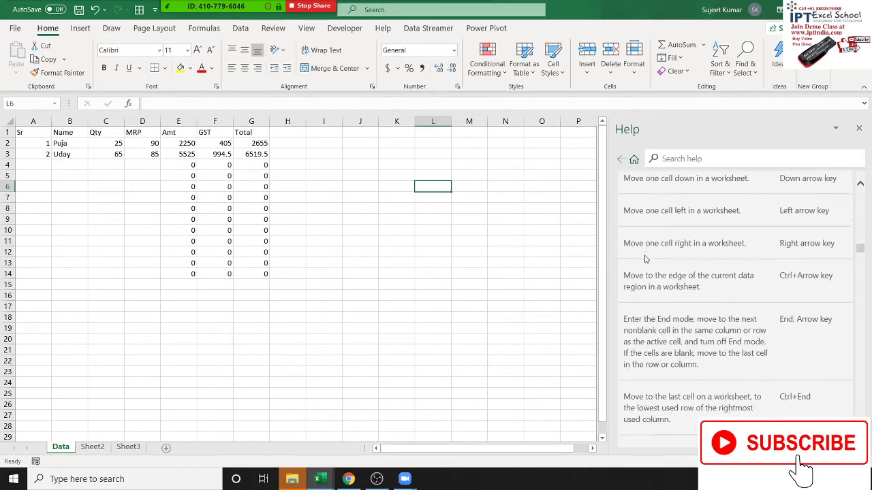
scroll(645, 259, down, 4)
scroll(645, 259, down, 4)
scroll(645, 259, down, 4)
scroll(645, 260, down, 4)
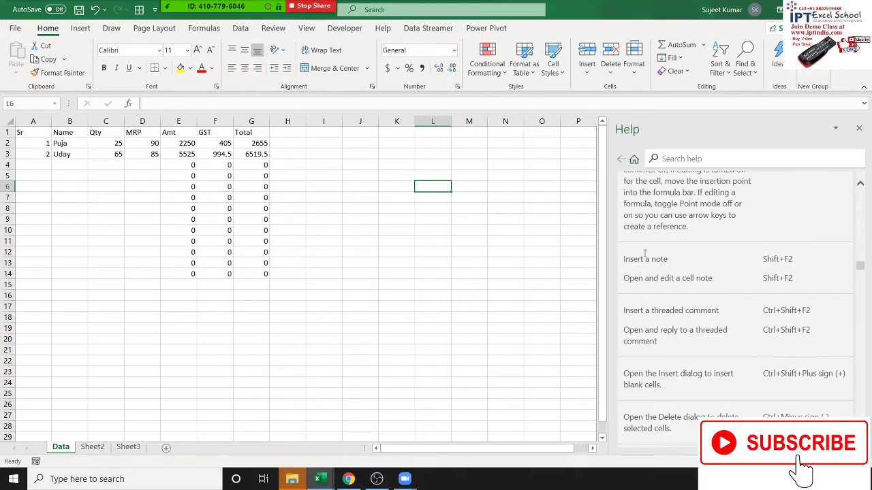
scroll(645, 259, down, 4)
scroll(646, 257, down, 4)
scroll(646, 255, down, 4)
scroll(646, 256, down, 4)
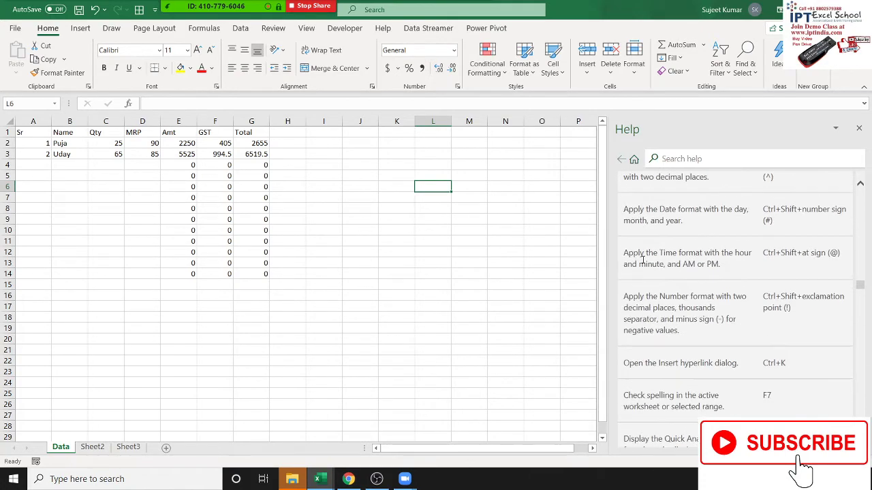
scroll(644, 263, down, 4)
scroll(640, 269, down, 4)
scroll(634, 281, down, 4)
scroll(633, 283, down, 4)
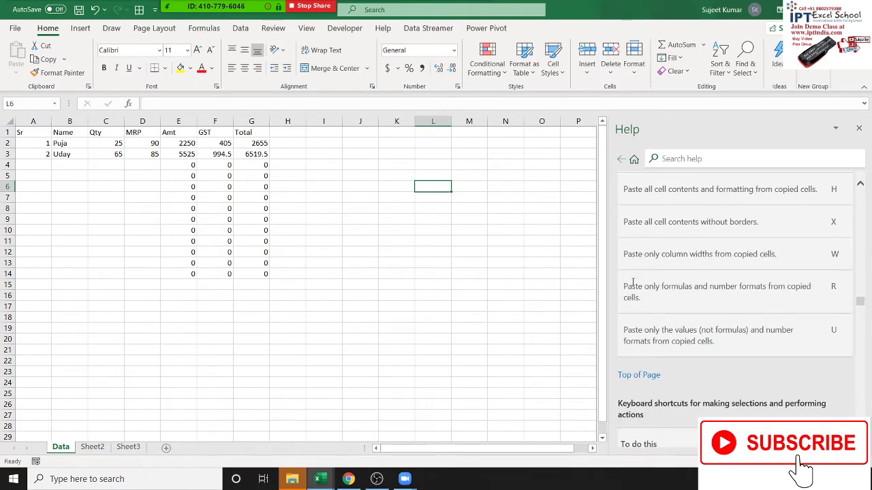
scroll(633, 283, down, 4)
scroll(632, 283, down, 4)
scroll(631, 283, down, 4)
scroll(632, 283, down, 4)
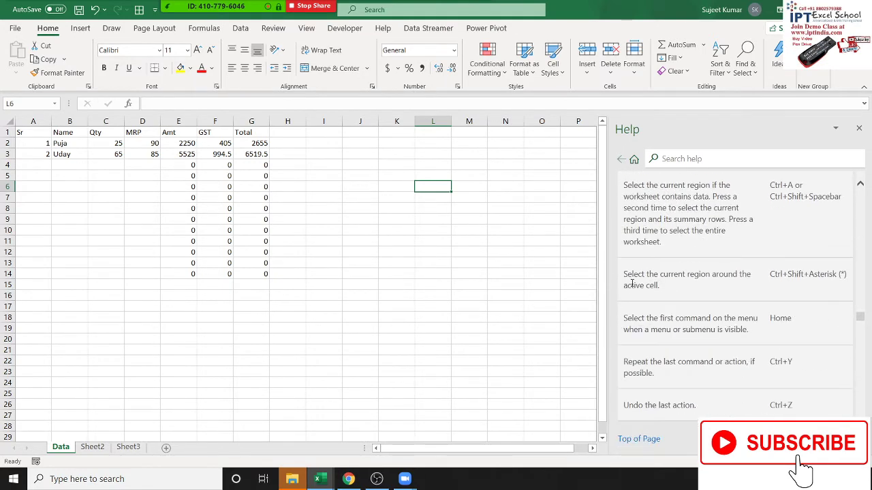
scroll(632, 284, down, 4)
scroll(631, 285, down, 4)
scroll(630, 286, down, 4)
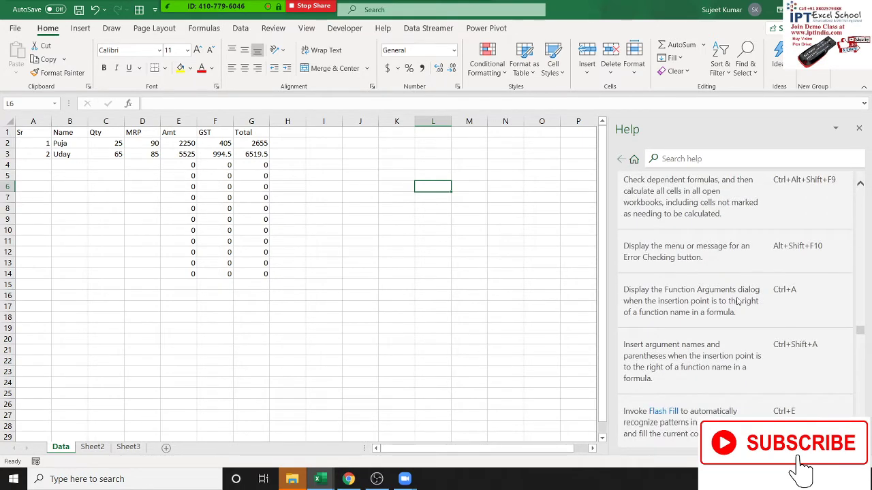
scroll(729, 302, down, 5)
scroll(727, 303, down, 4)
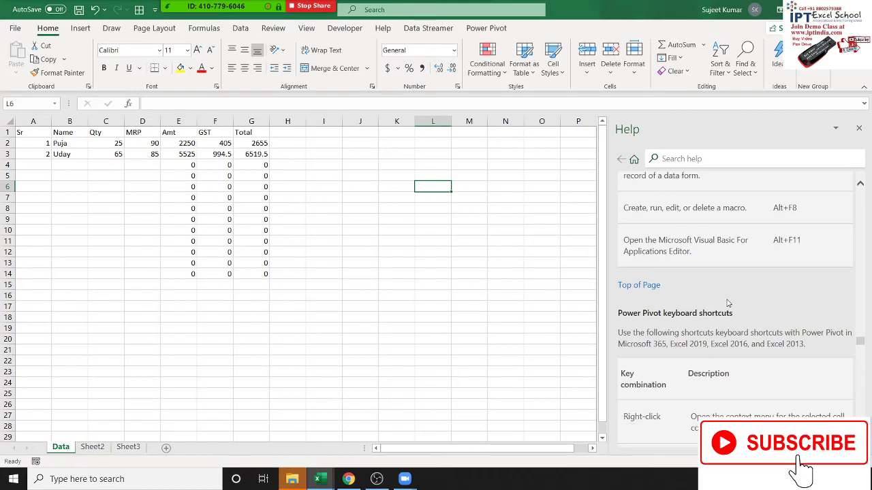
click(292, 479)
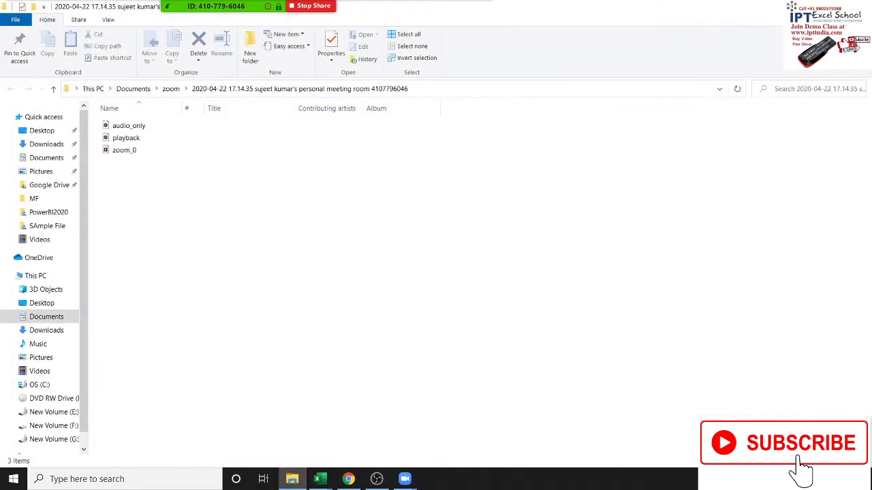
- Minimize the Zoom recording folder so Excel's Help pane is showing again
click(292, 479)
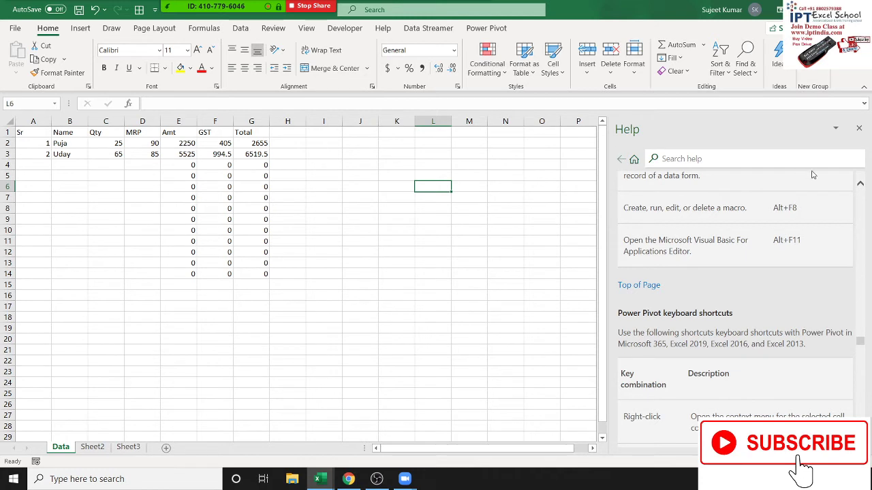
- Close the shortcut Help pane and select cells H6 and J3 on the Data sheet
click(857, 130)
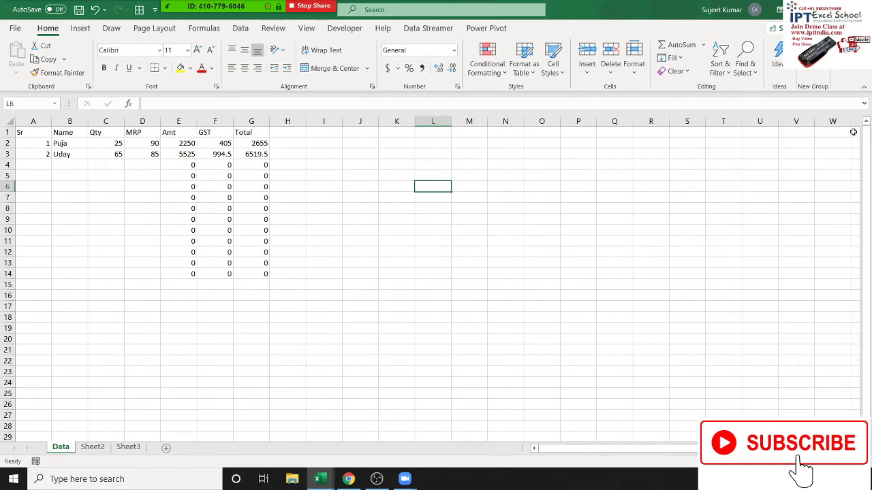
click(294, 187)
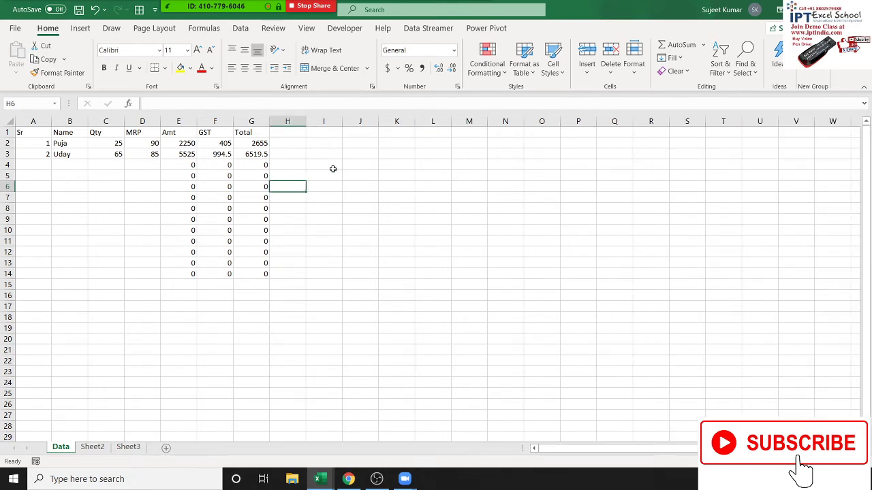
click(355, 153)
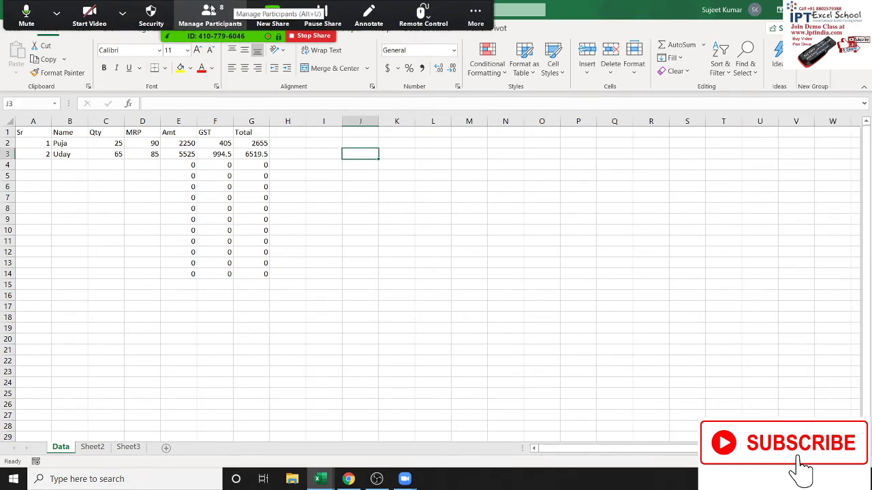
- Bring up the meeting participants list of 8 attendees and look through it
click(209, 17)
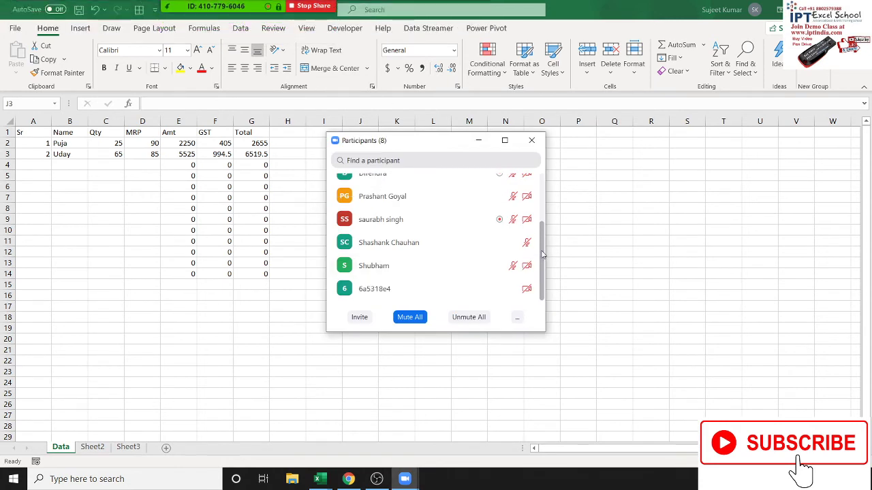
drag(543, 243, 553, 273)
scroll(552, 273, up, 1)
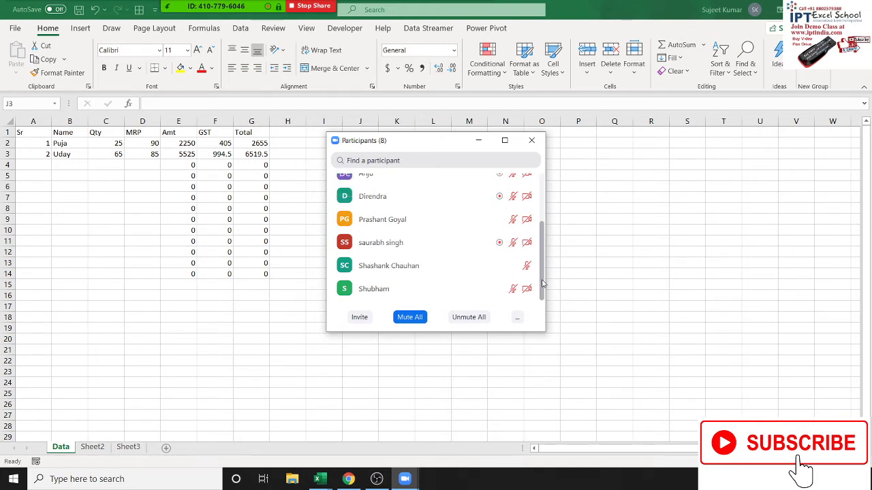
scroll(543, 272, up, 3)
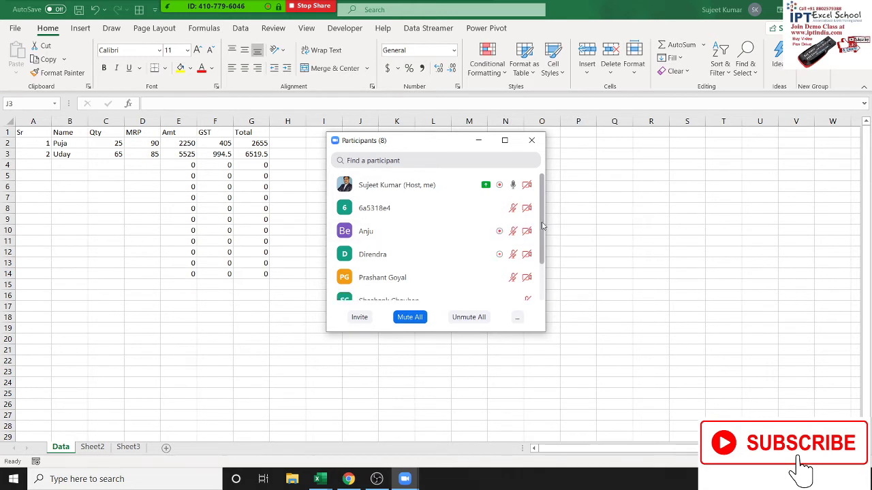
drag(541, 231, 543, 267)
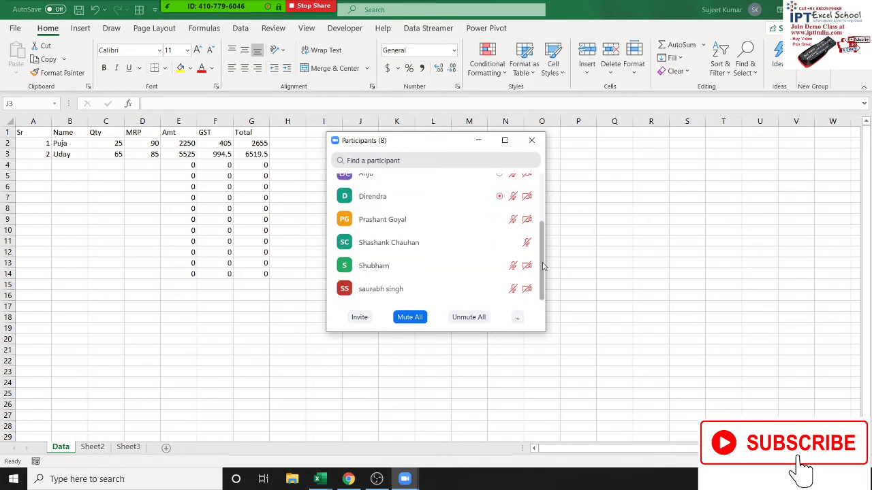
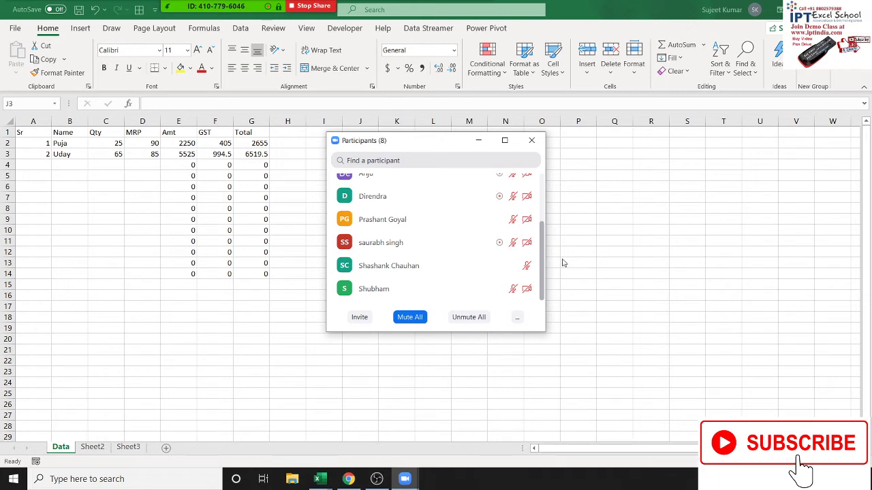
- Close the Zoom participants panel and select K3:M12 as the form grid area
click(531, 140)
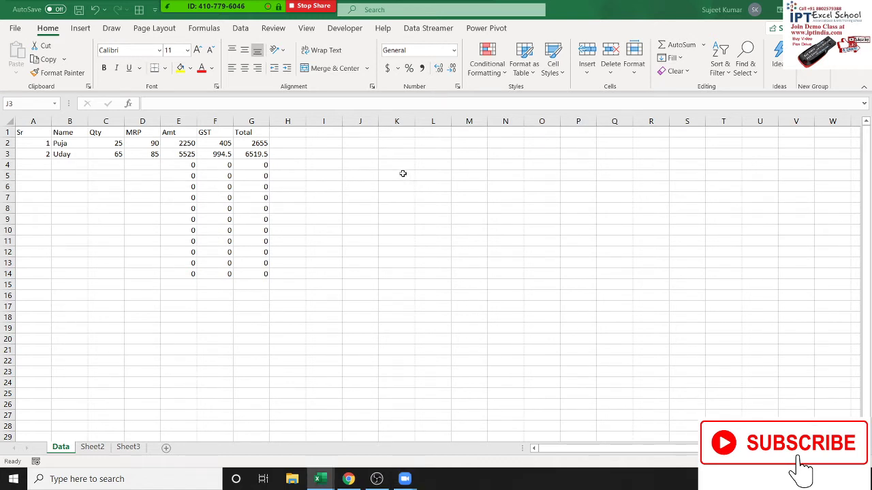
drag(398, 154, 467, 259)
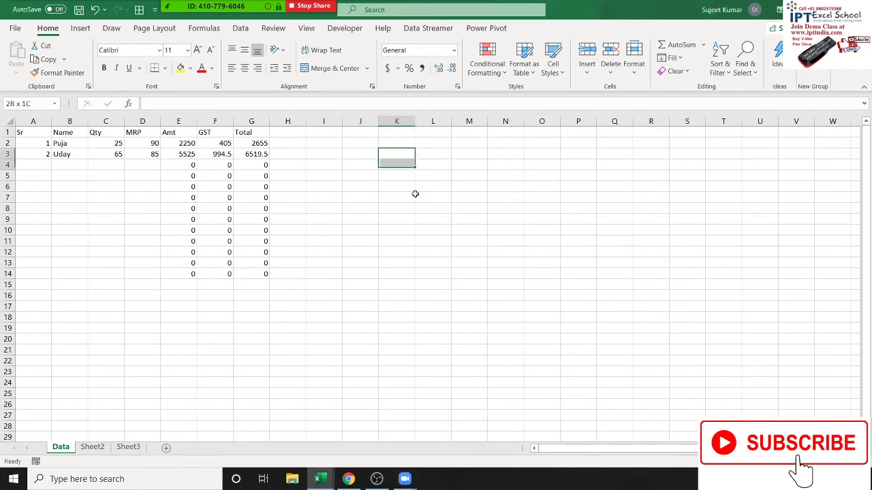
click(164, 68)
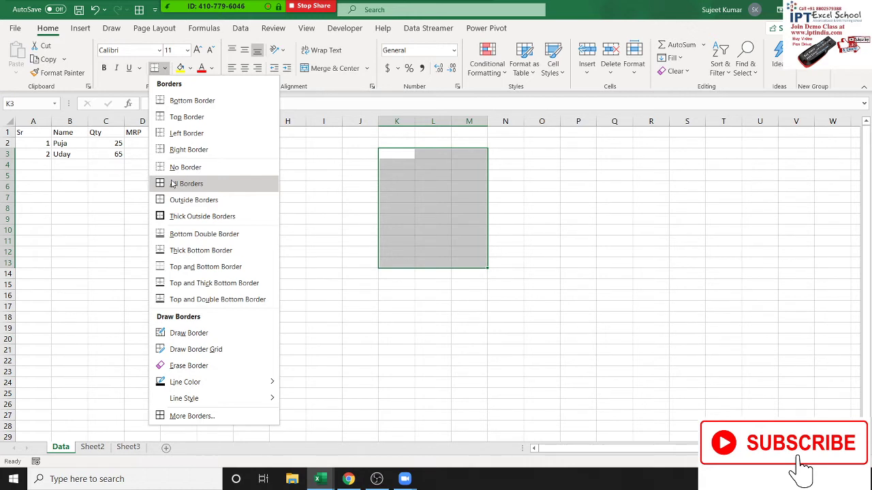
click(376, 228)
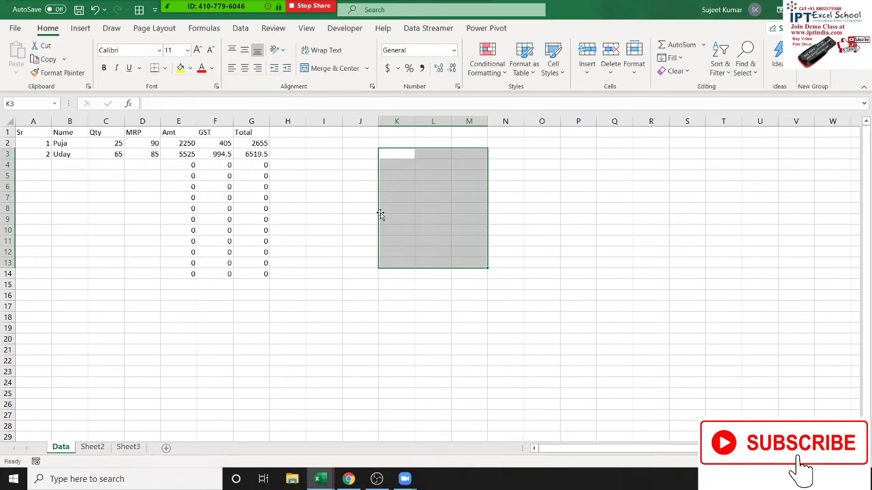
drag(401, 154, 471, 252)
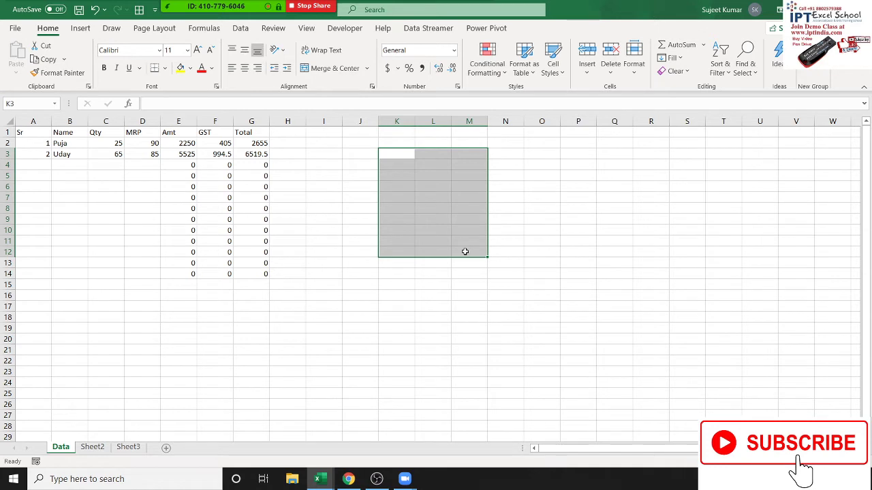
key(alt)
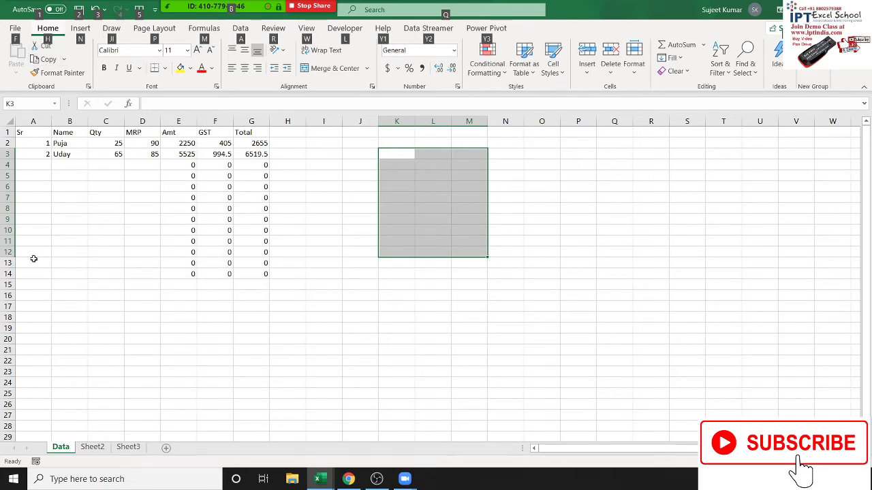
- Apply All Borders to K3:M12 with the Alt+H+B+A shortcut
key(h)
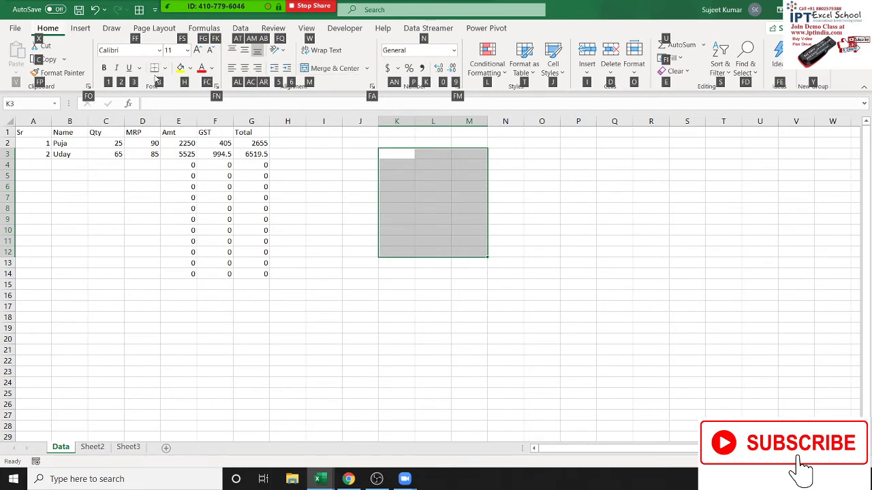
key(b)
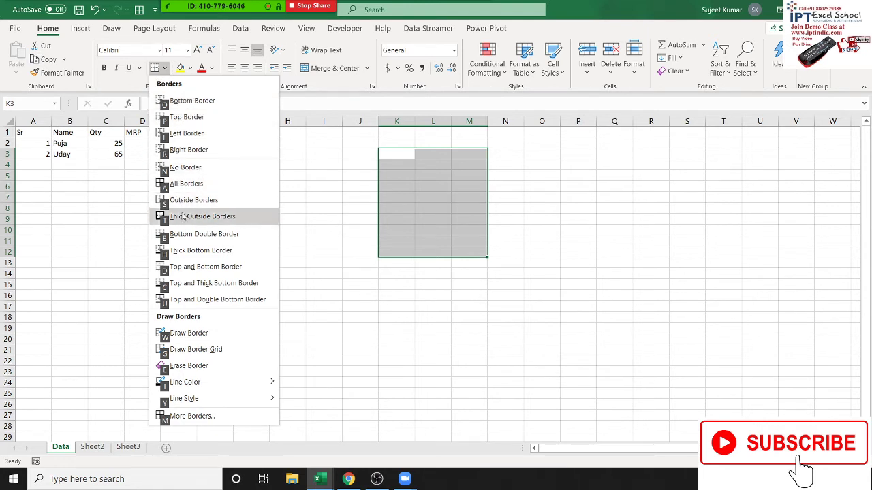
key(a)
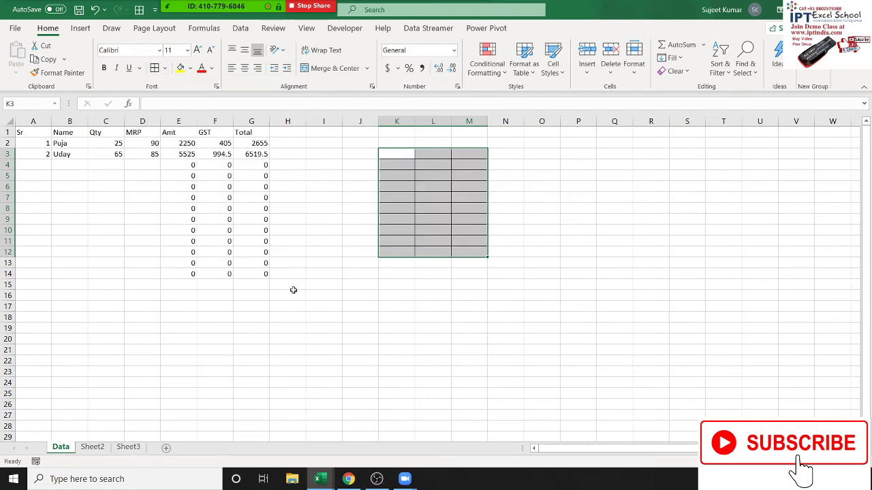
click(293, 290)
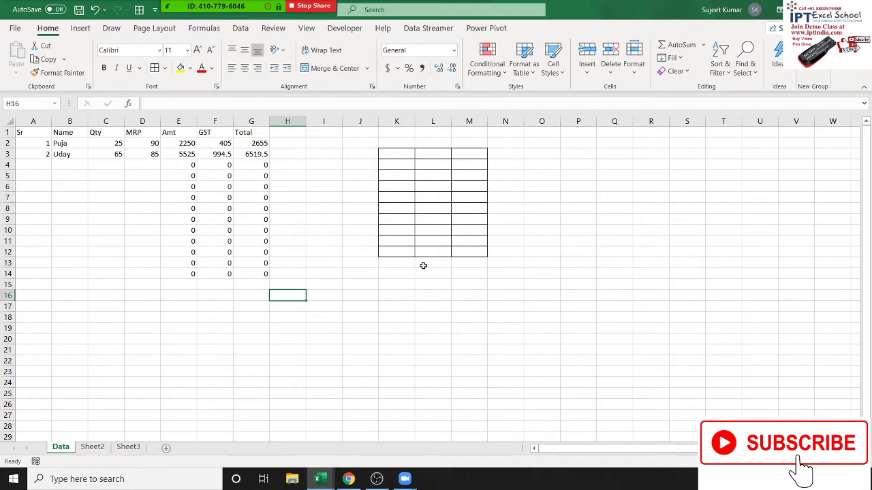
- Apply All Borders to O2:R12, then select columns J through S
click(486, 244)
mouse_move(553, 147)
mouse_down()
mouse_move(619, 225)
mouse_move(667, 252)
mouse_up()
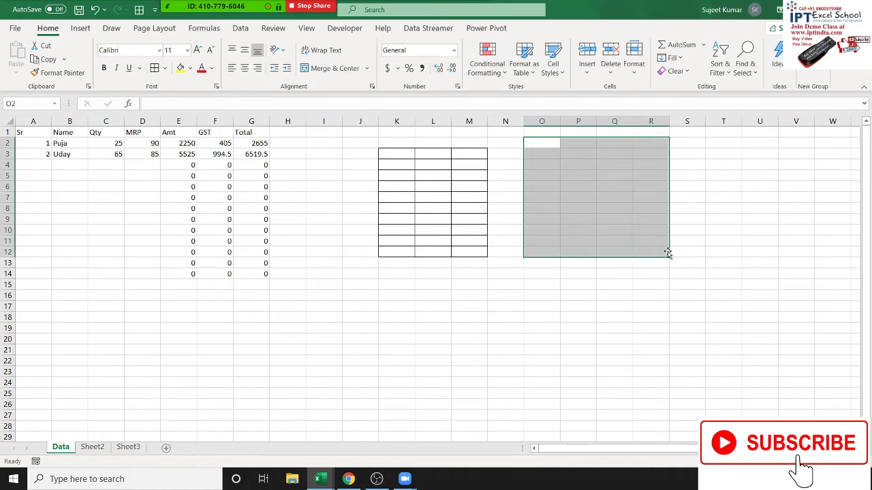
key(alt)
key(h)
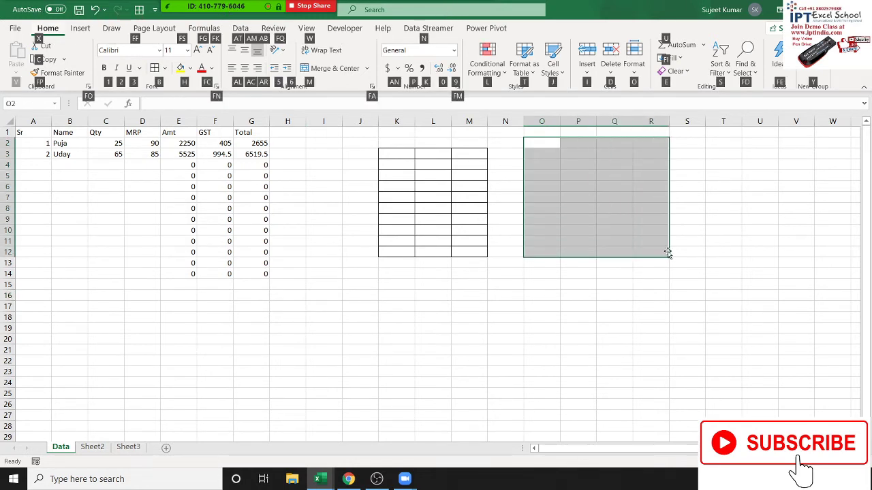
key(b)
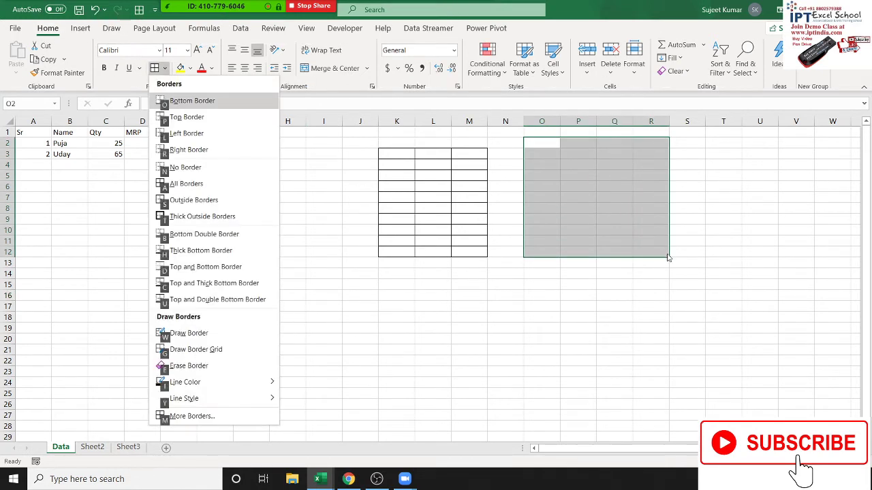
key(a)
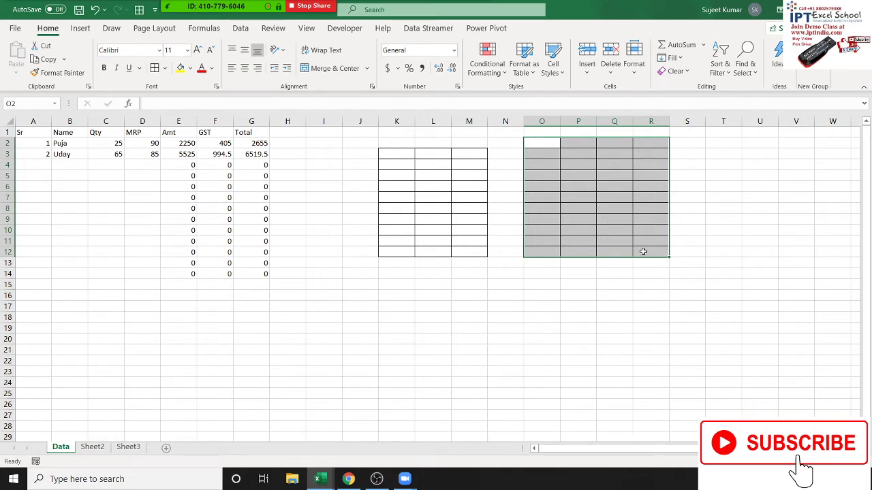
click(506, 243)
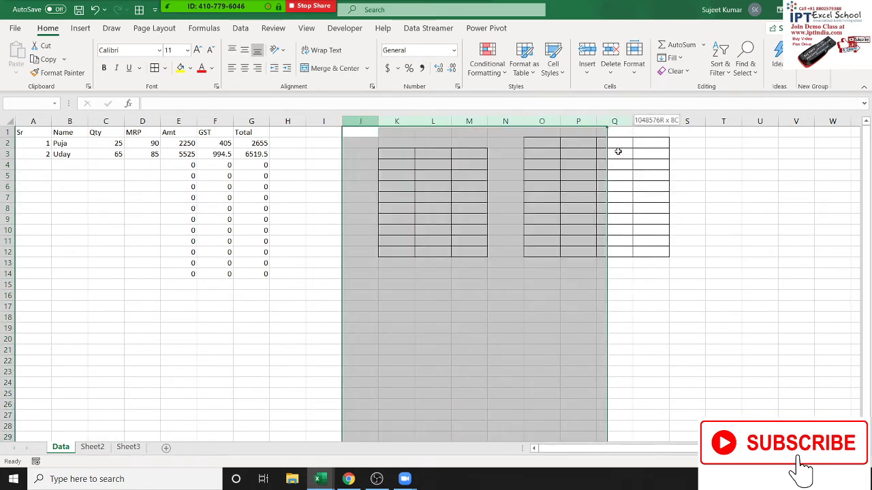
drag(358, 121, 678, 149)
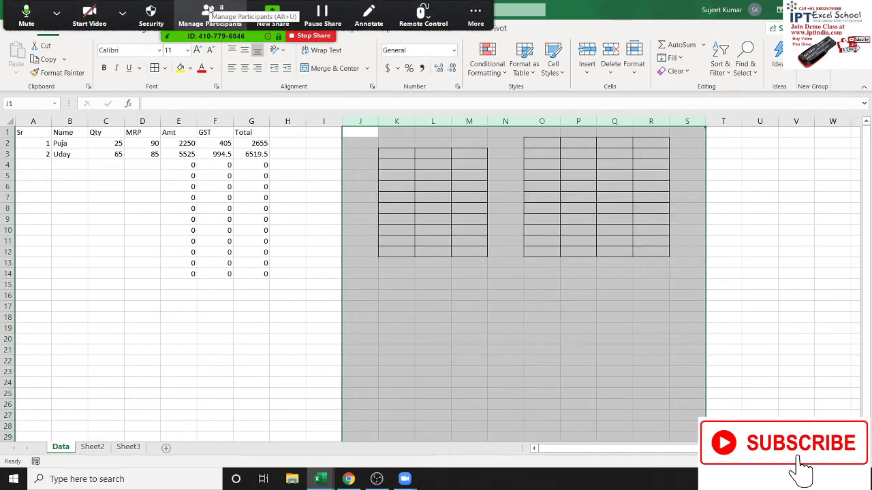
click(210, 10)
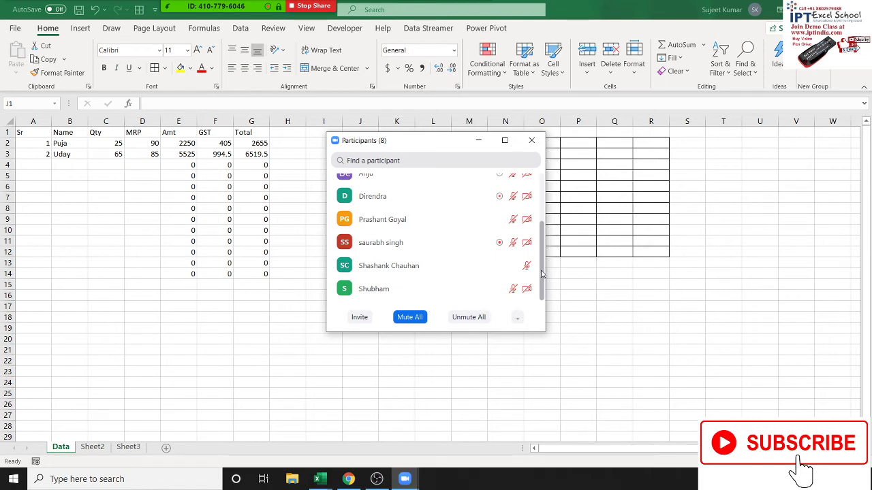
scroll(545, 273, up, 1)
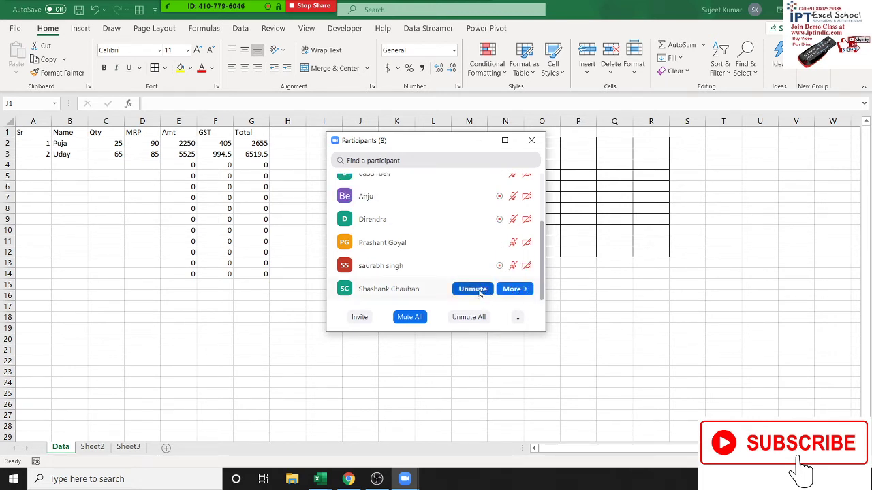
click(470, 288)
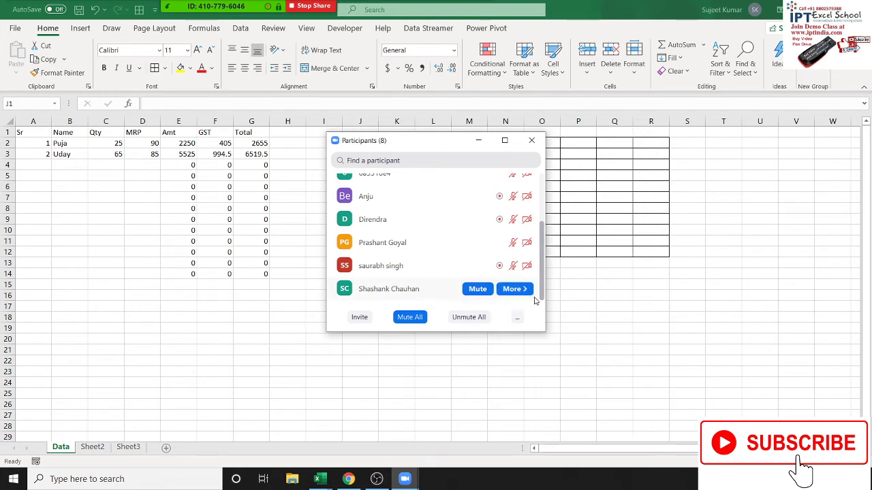
mouse_move(366, 297)
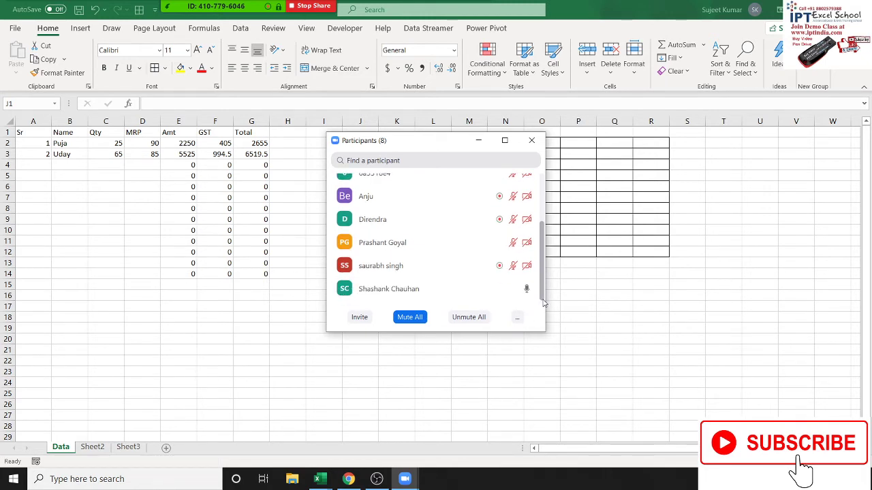
mouse_move(513, 298)
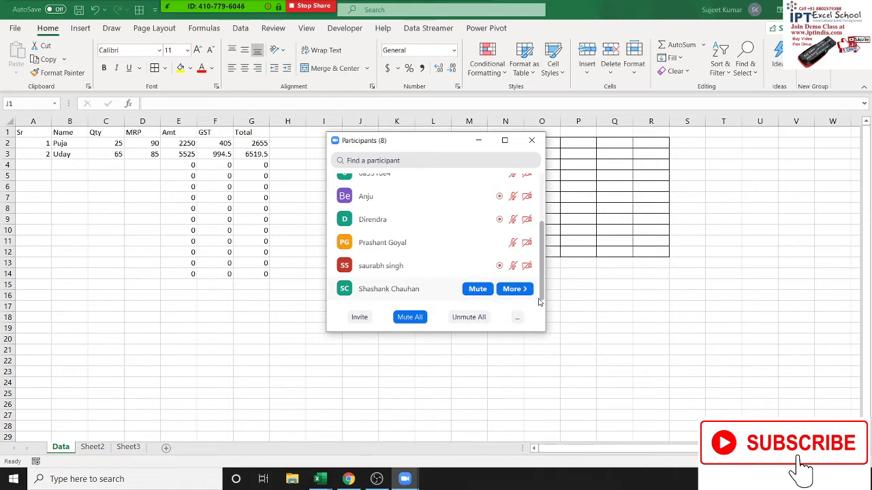
click(477, 289)
drag(542, 278, 544, 229)
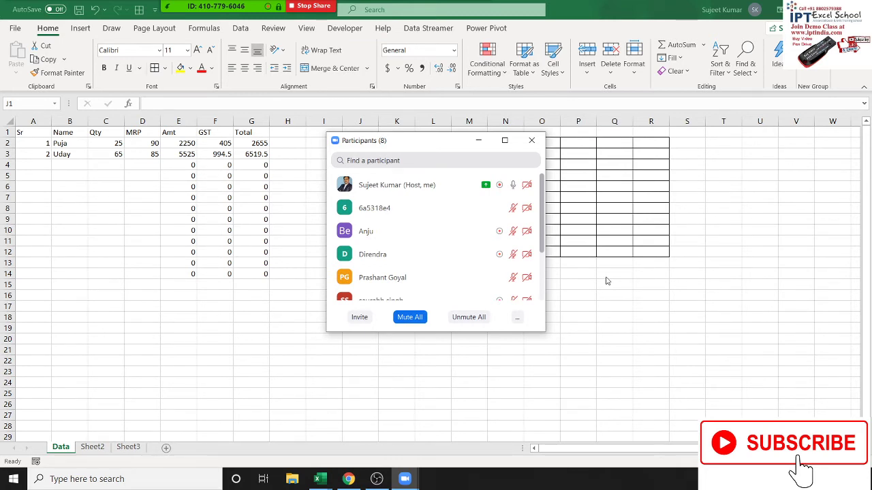
click(531, 141)
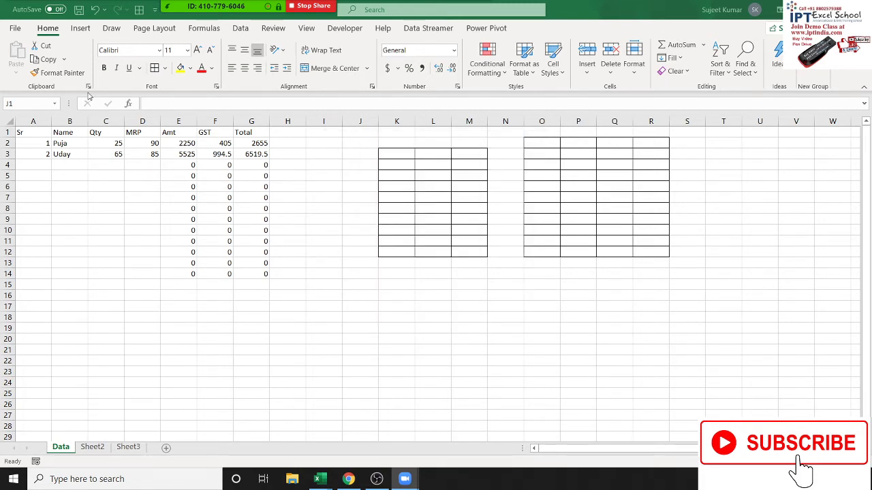
key(ctrl+a)
click(241, 30)
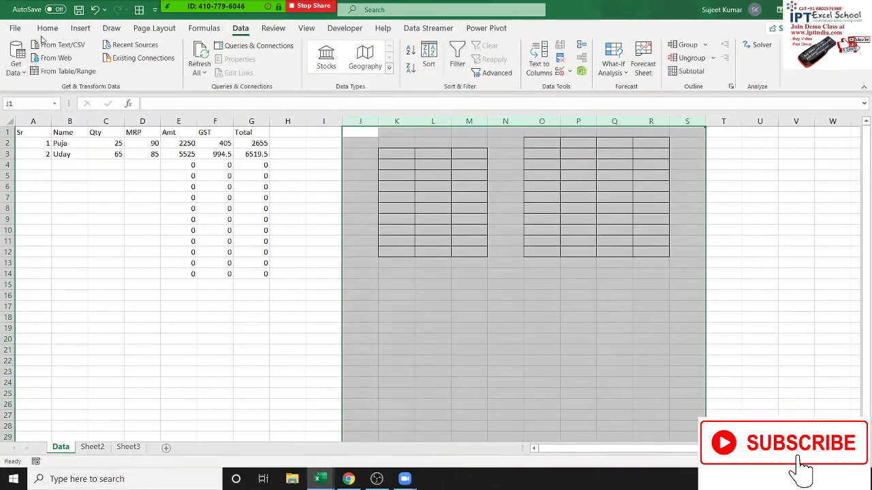
click(47, 28)
click(81, 28)
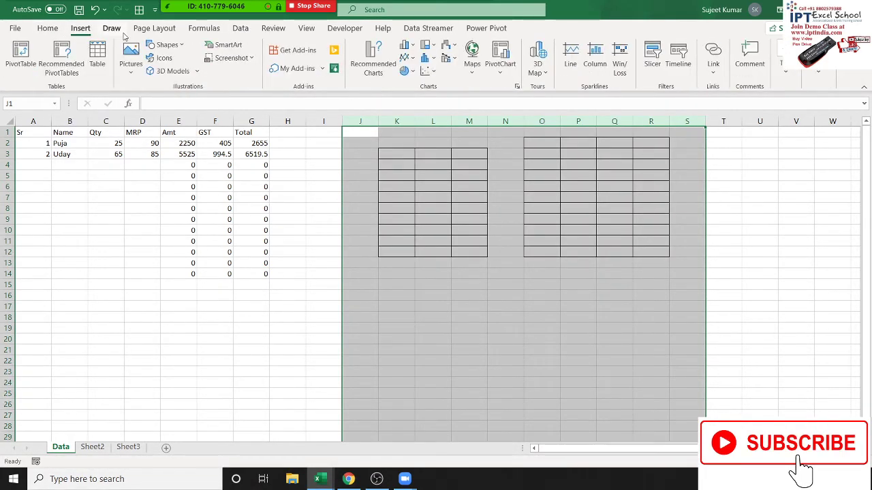
click(112, 28)
click(98, 295)
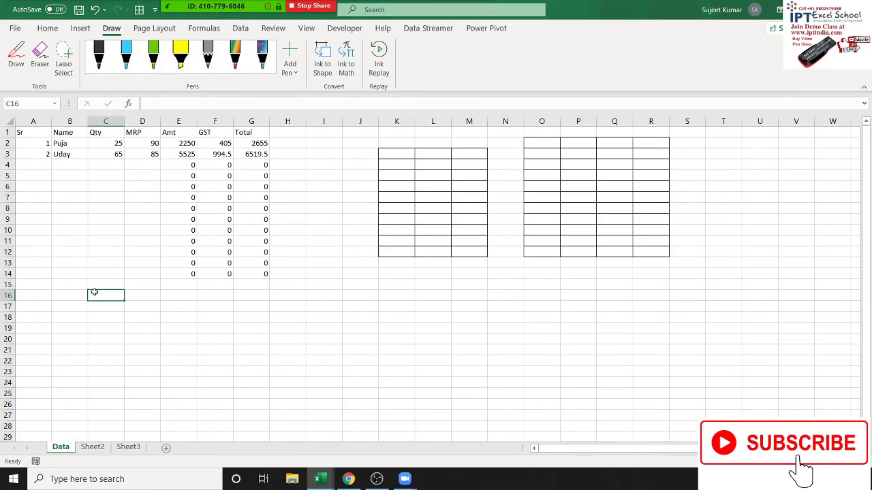
click(47, 28)
click(313, 175)
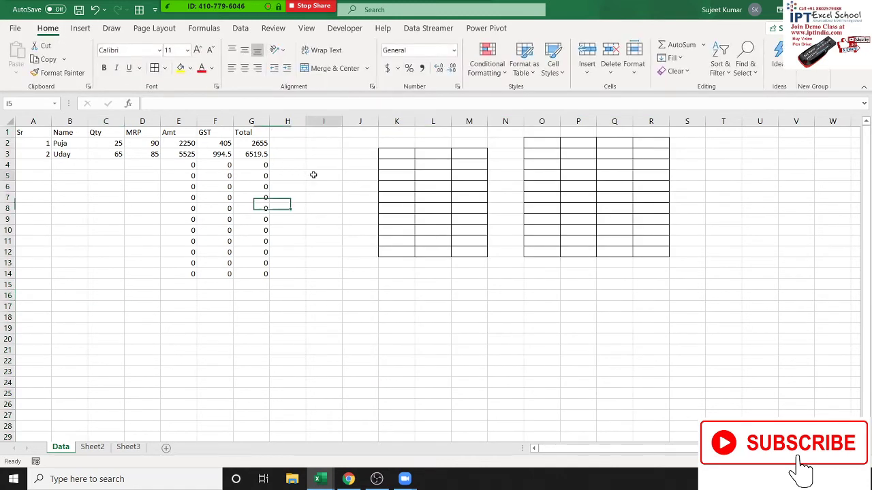
key(alt)
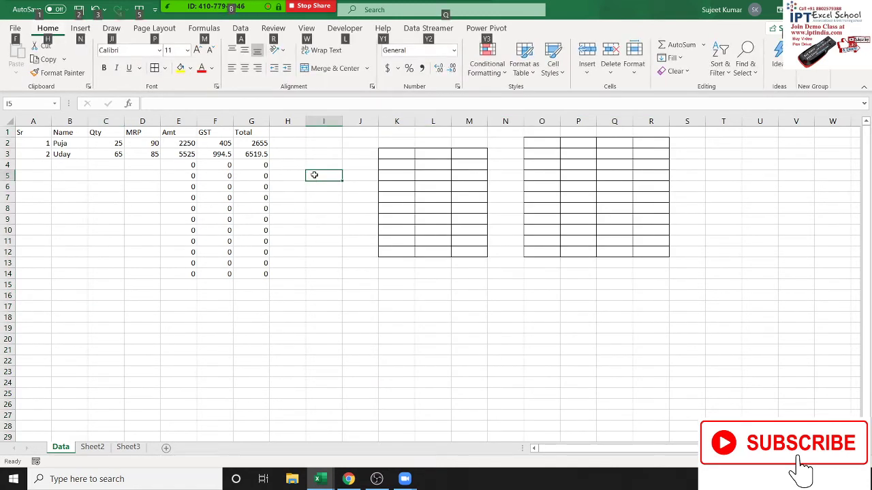
key(Escape)
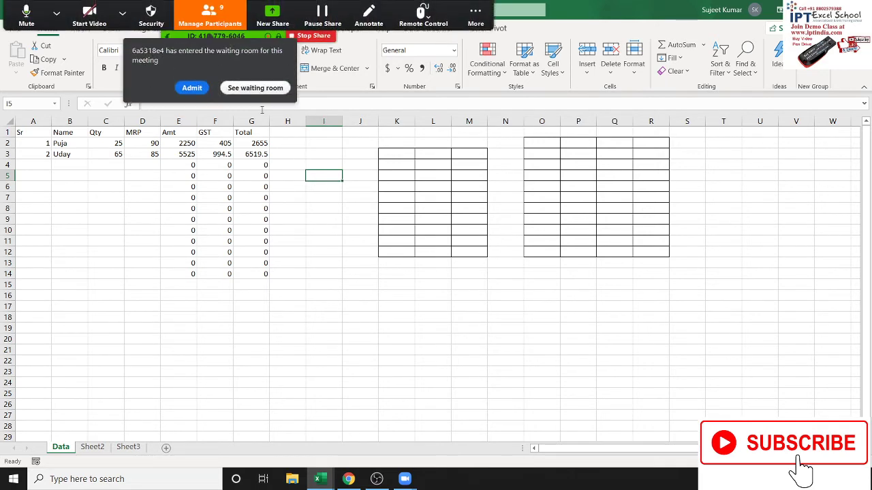
- Admit the waiting guest, review the participant list and options, then close it
click(192, 87)
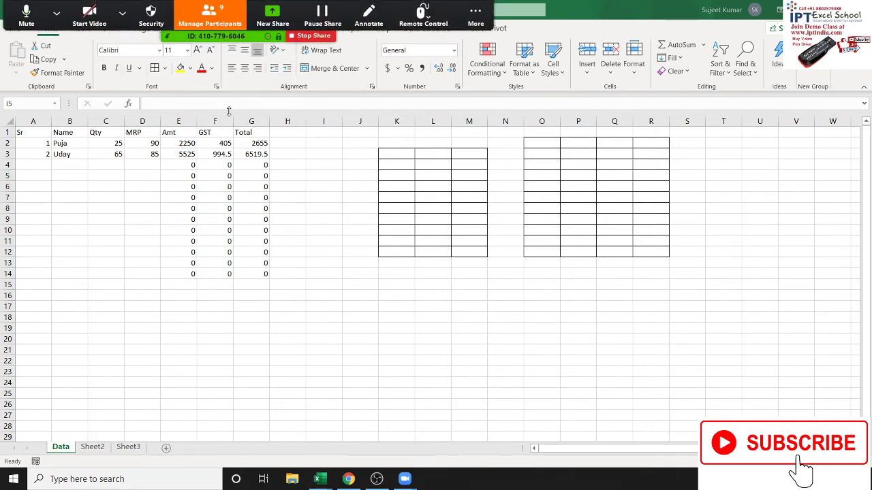
click(235, 30)
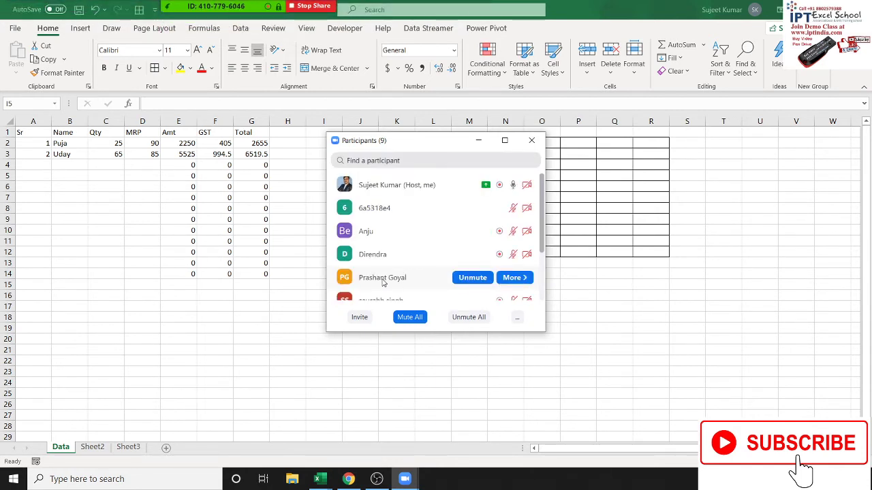
drag(542, 211, 529, 256)
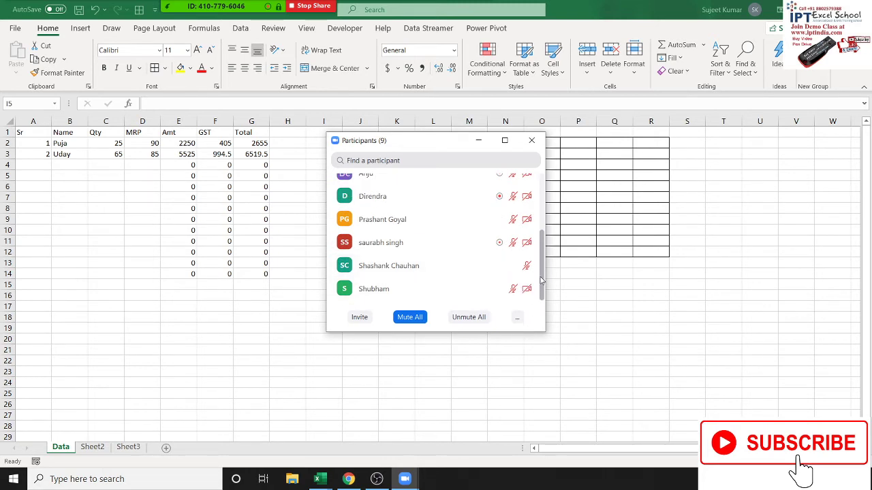
scroll(541, 276, up, 5)
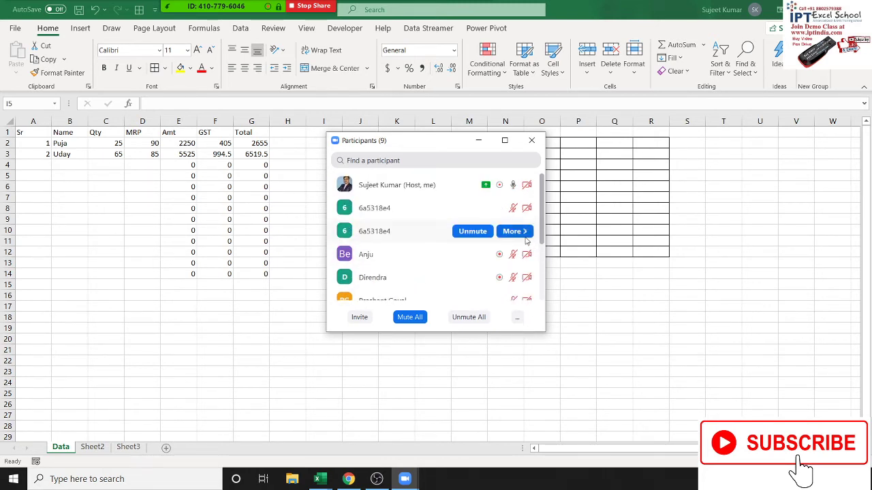
click(525, 235)
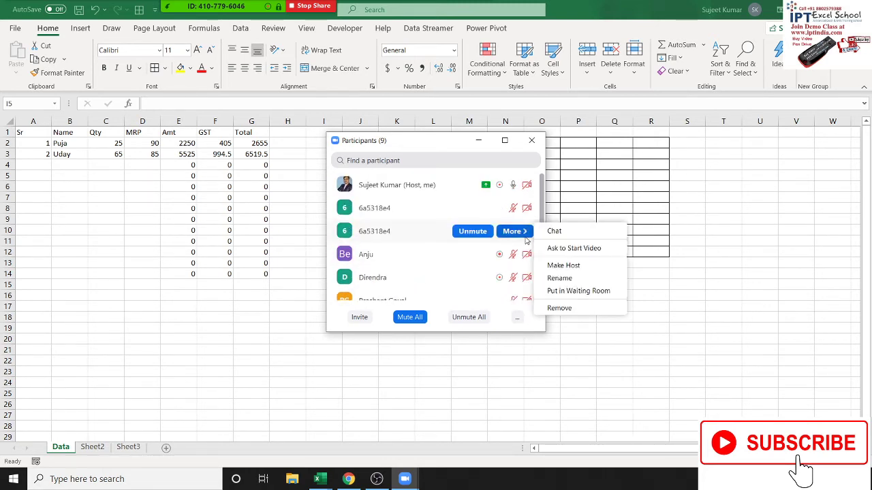
click(531, 141)
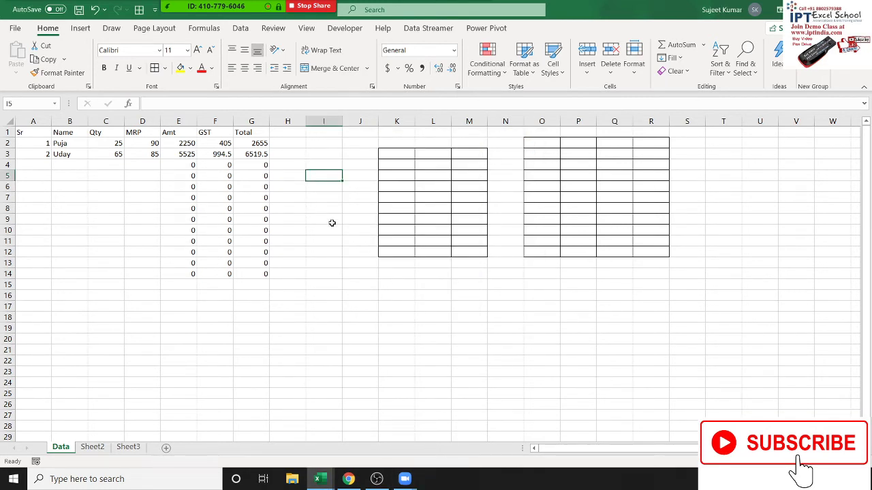
key(shift+F10)
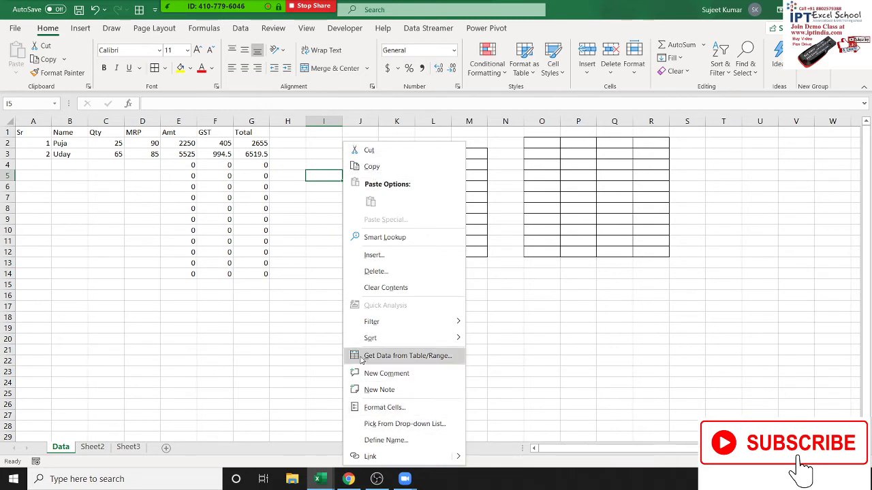
- Open Format Cells on I5 and choose the Text number category
mouse_move(370, 347)
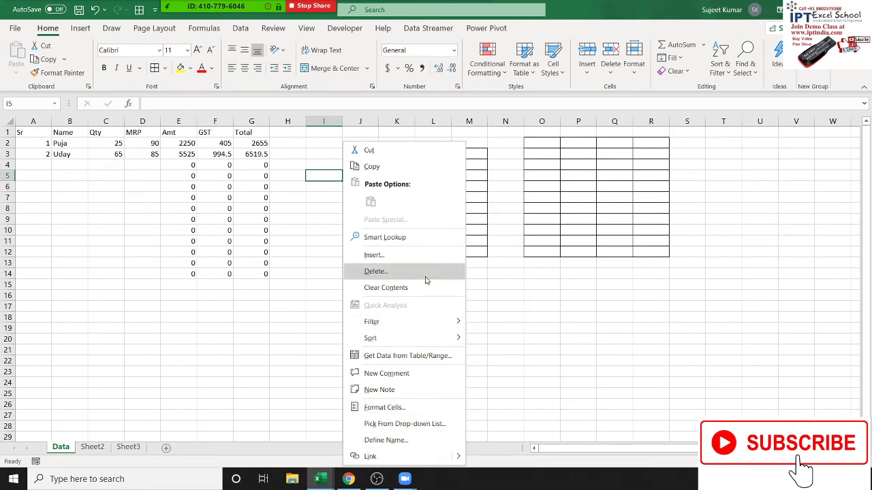
key(Escape)
key(ctrl+1)
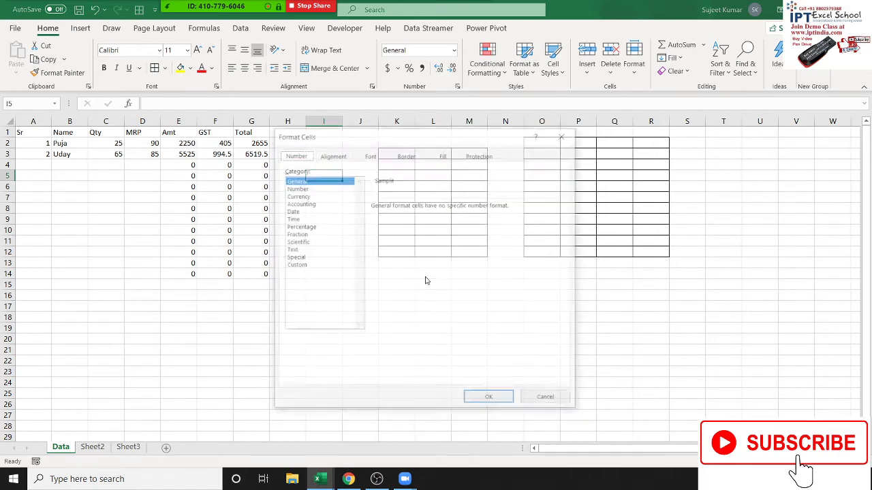
drag(400, 141, 451, 141)
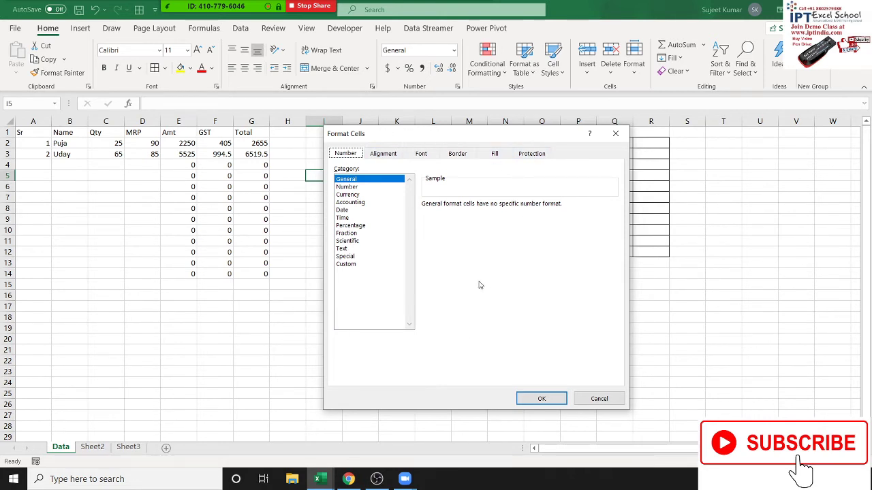
drag(422, 140, 397, 140)
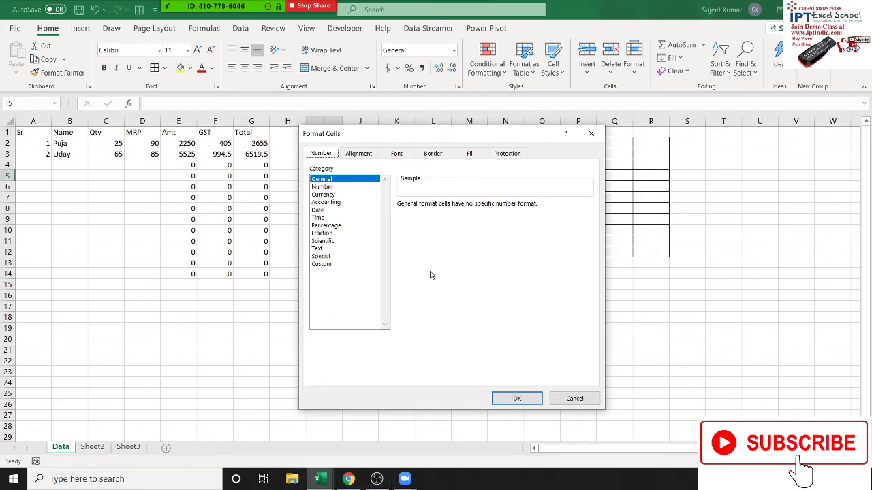
key(Tab)
key(Tab)
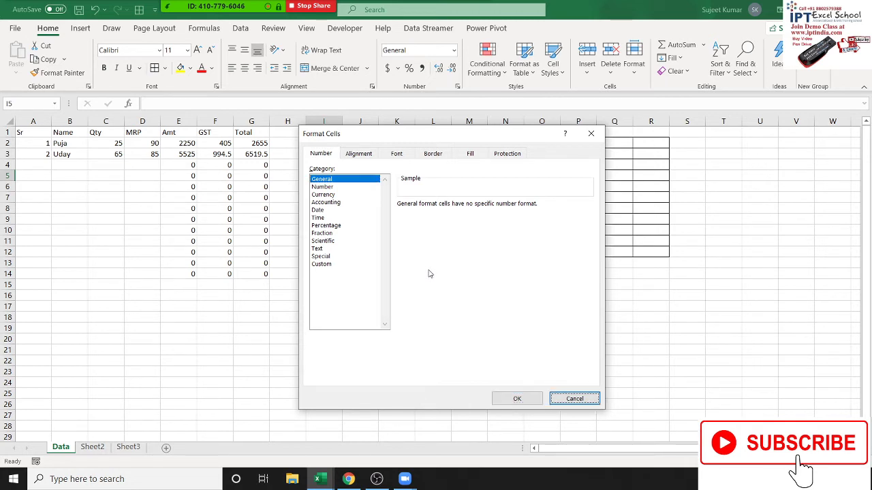
key(Tab)
key(Tab)
key(Down)
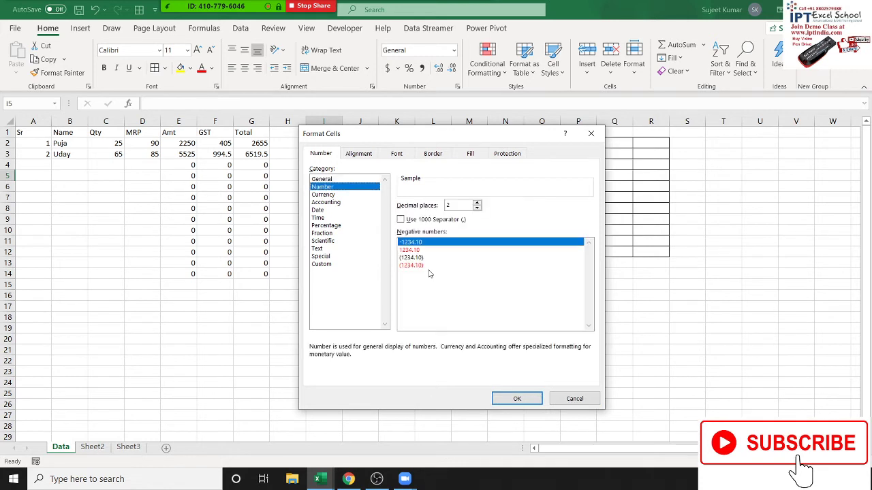
key(Down)
key(Down)
key(Down)
key(Down)
key(Down)
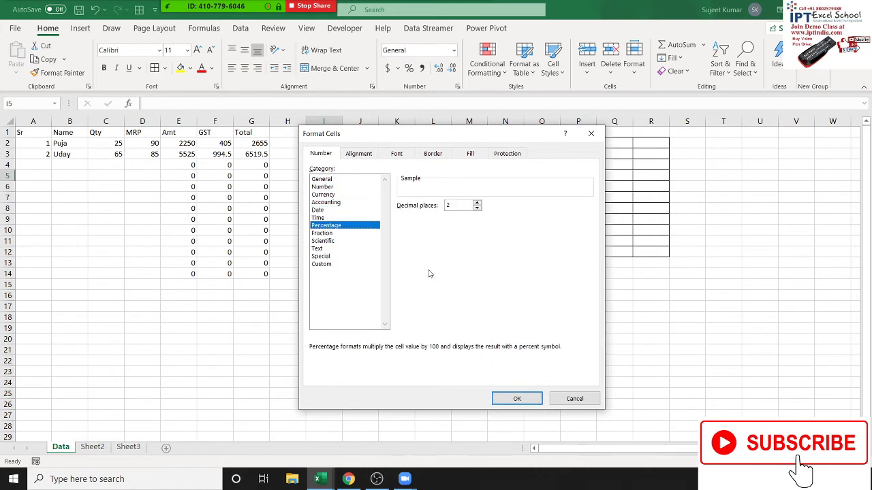
key(Down)
key(Down)
key(Down)
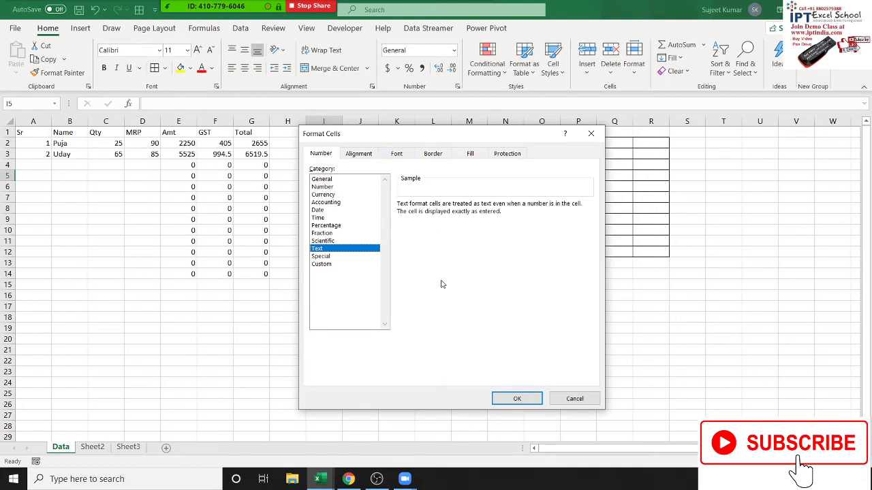
- Browse the Alignment, Font, Border and Fill pages, then apply the Text format
key(ctrl+Tab)
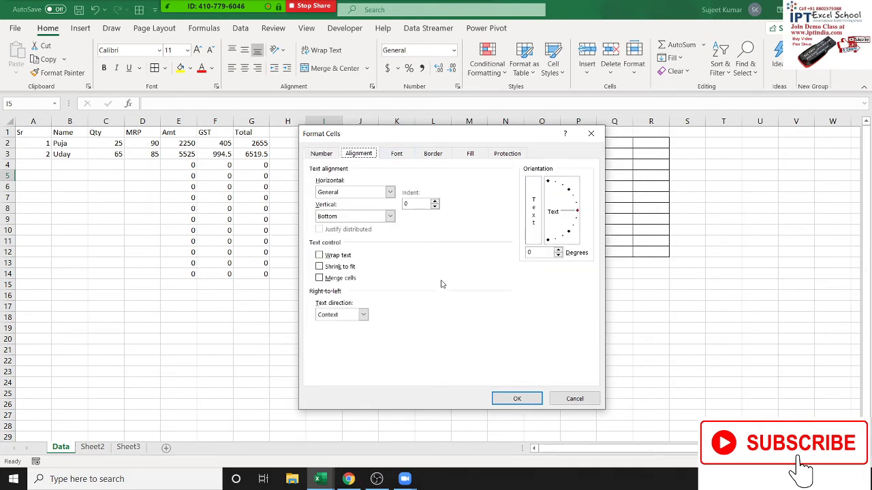
key(ctrl+Tab)
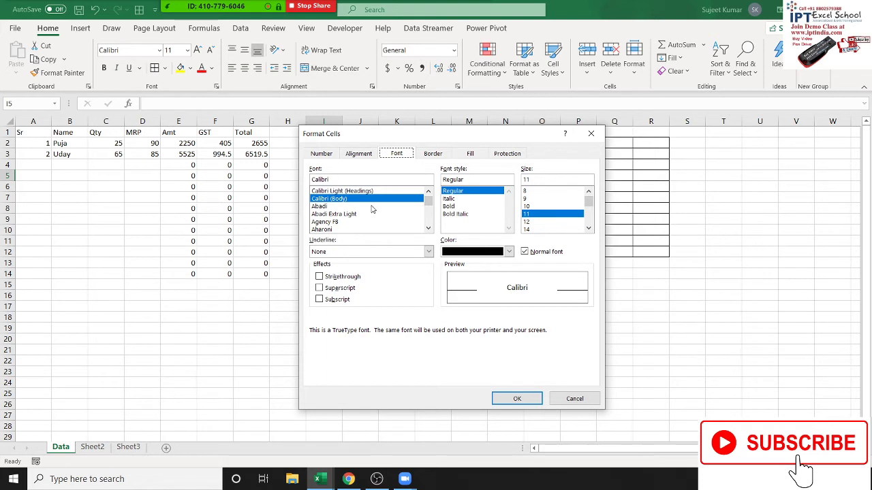
key(ctrl+Tab)
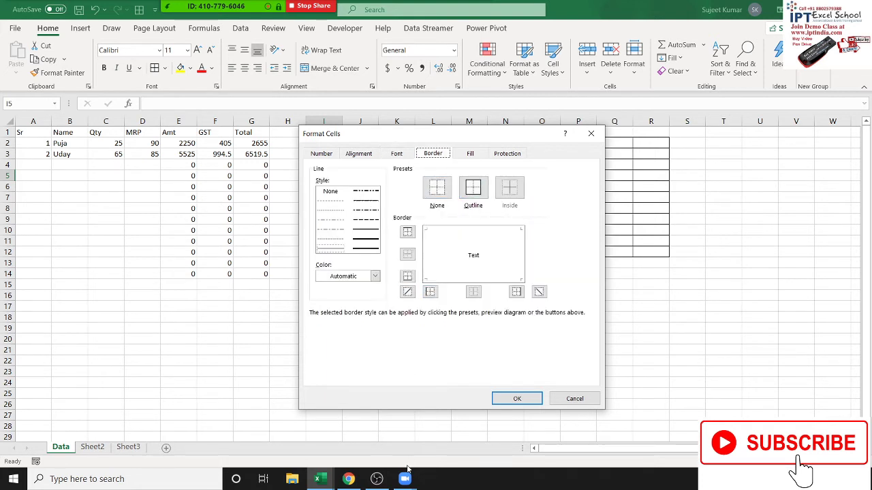
key(Tab)
key(Down)
key(Down)
key(Down)
key(Down)
key(Down)
key(Down)
key(ctrl+Tab)
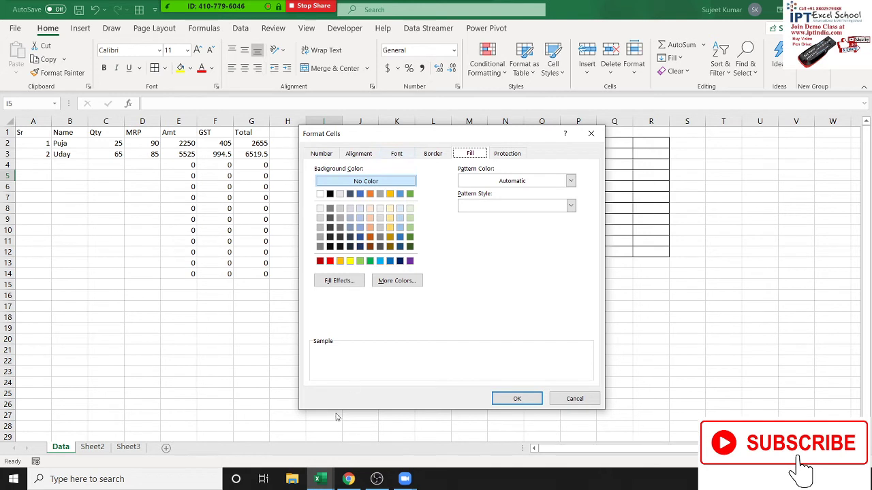
mouse_move(387, 486)
key(Left)
key(Left)
key(Left)
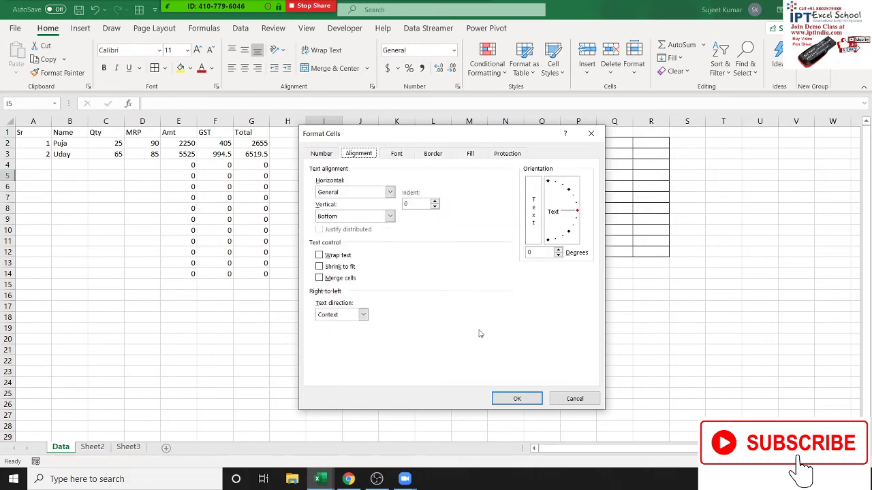
key(Right)
key(Right)
key(Left)
key(Left)
key(Tab)
key(Tab)
key(Tab)
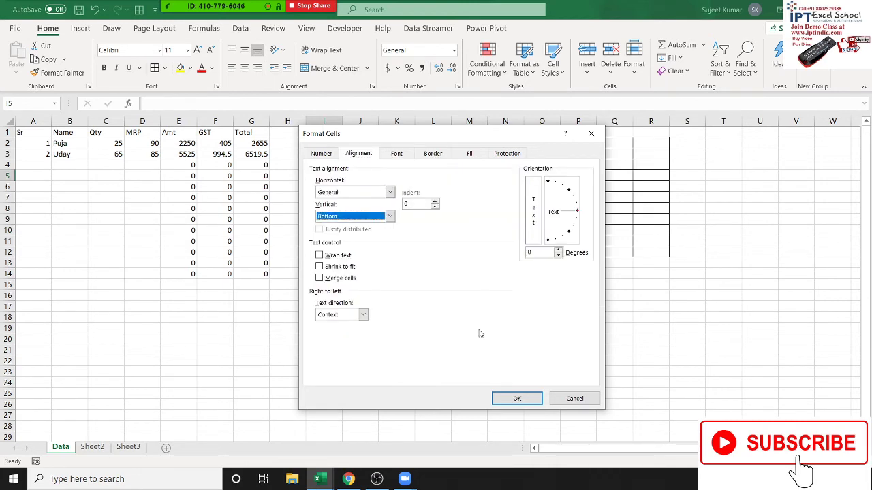
key(Return)
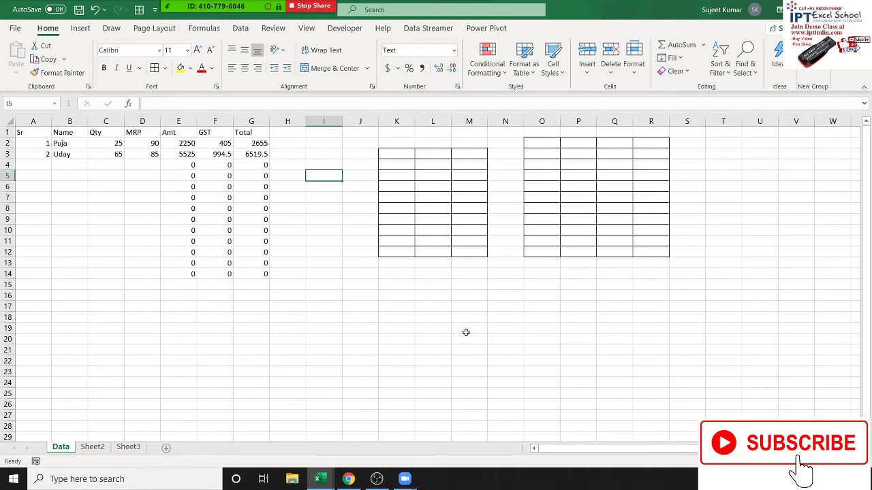
- Move through cells I2–N2 and column I to review the table beside the bordered grids
click(320, 159)
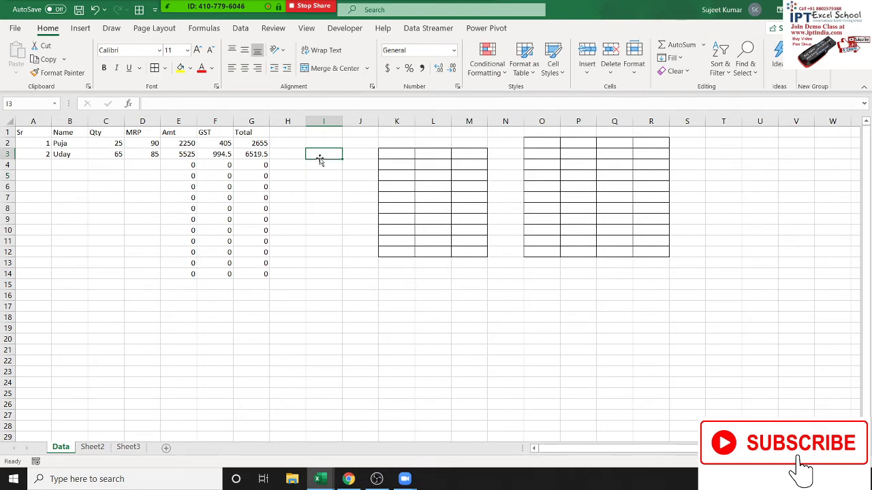
key(Down)
key(Down)
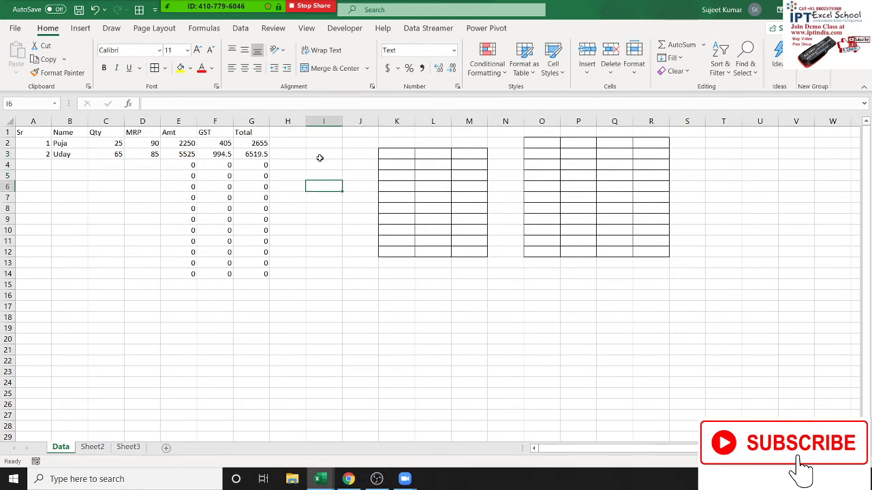
key(Down)
key(Up)
key(Up)
key(Up)
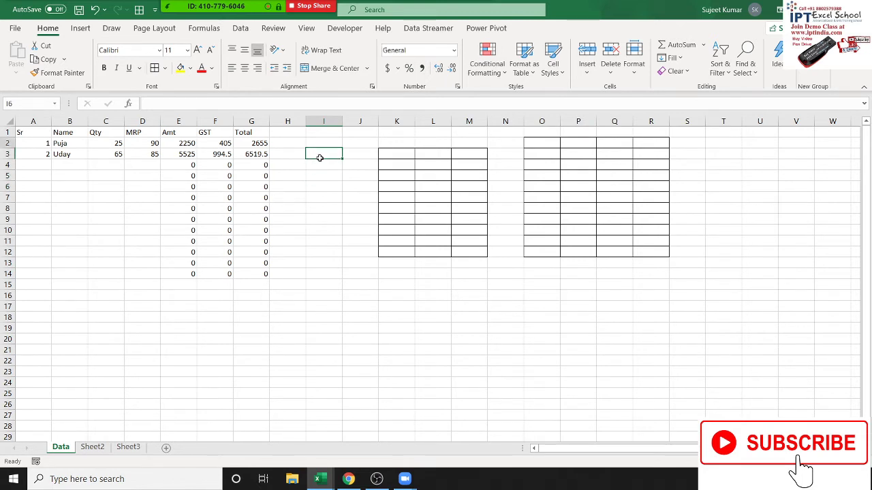
key(Up)
key(Right)
key(Right)
key(Right)
key(Right)
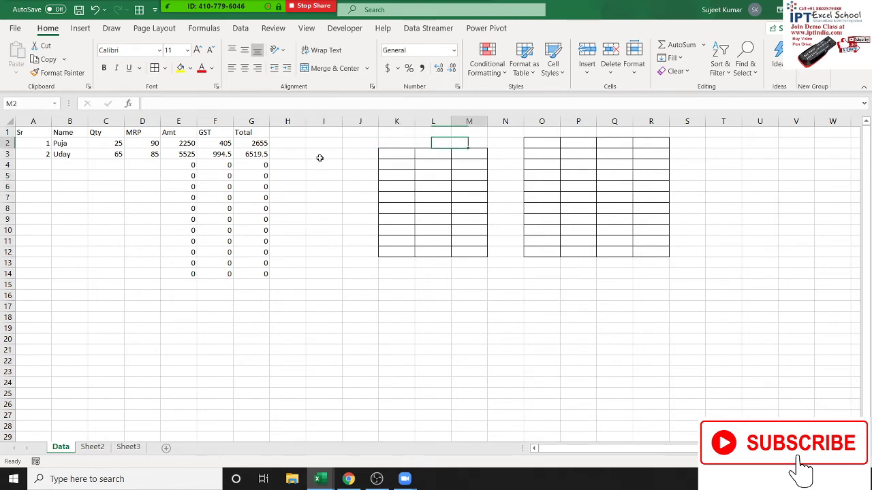
key(Right)
key(Left)
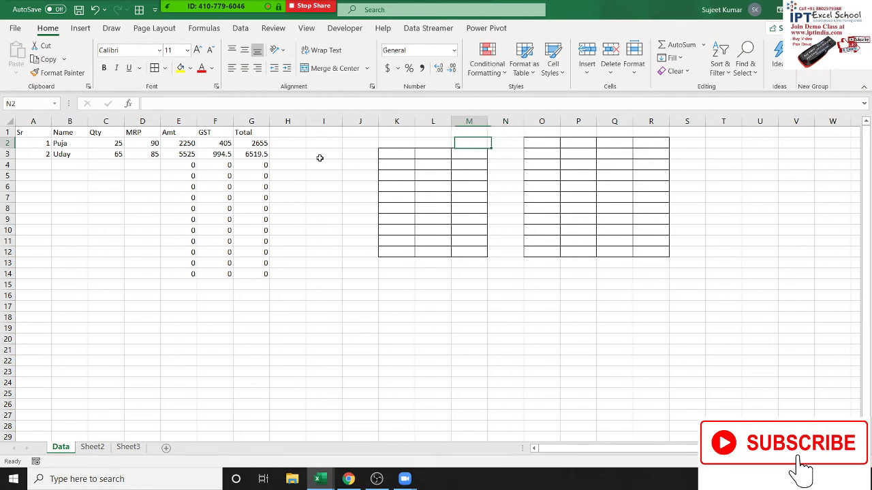
key(Left)
key(Left)
key(Left)
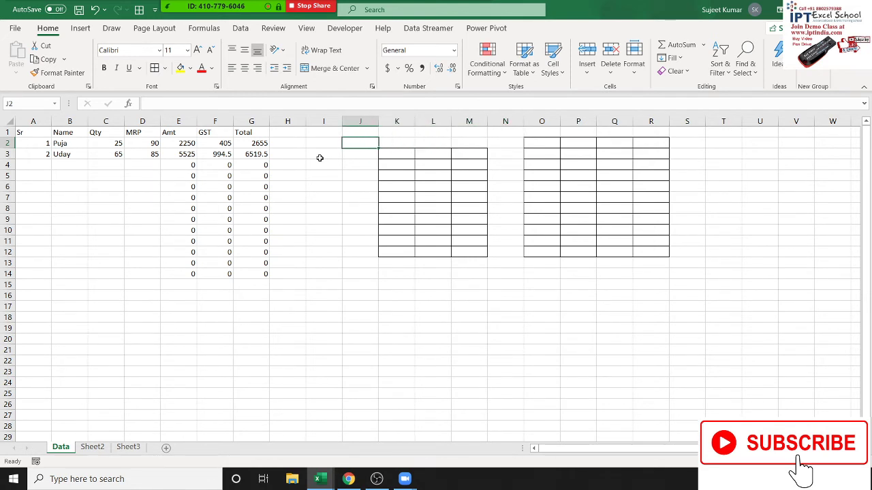
key(Left)
key(Down)
key(Down)
key(Down)
key(Down)
key(Down)
key(Down)
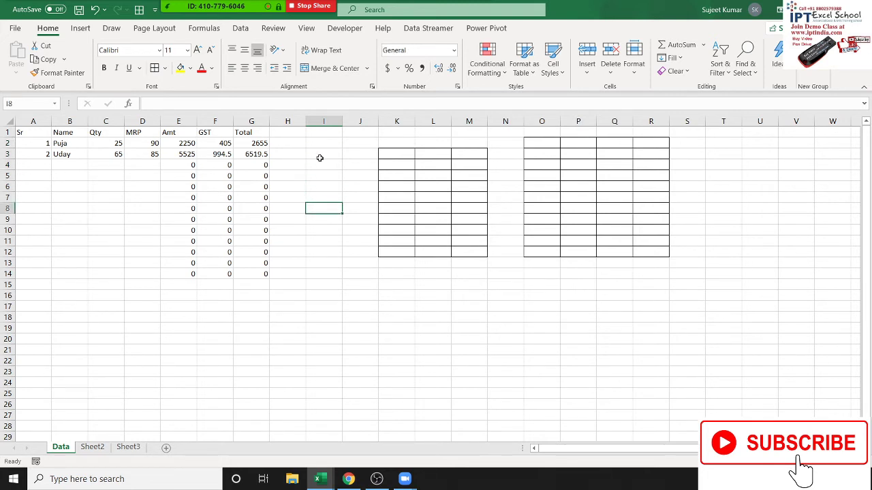
click(398, 123)
- Delete columns K through R to remove both bordered grids
drag(398, 123, 658, 136)
right_click(658, 139)
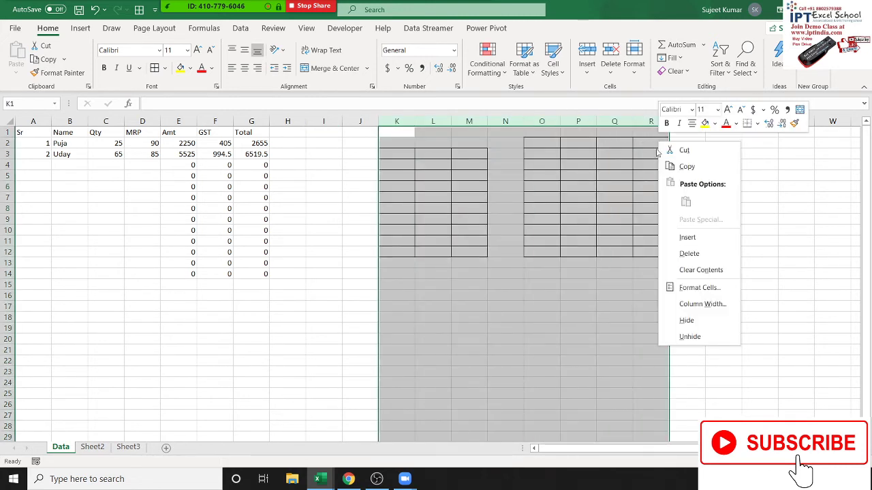
click(690, 254)
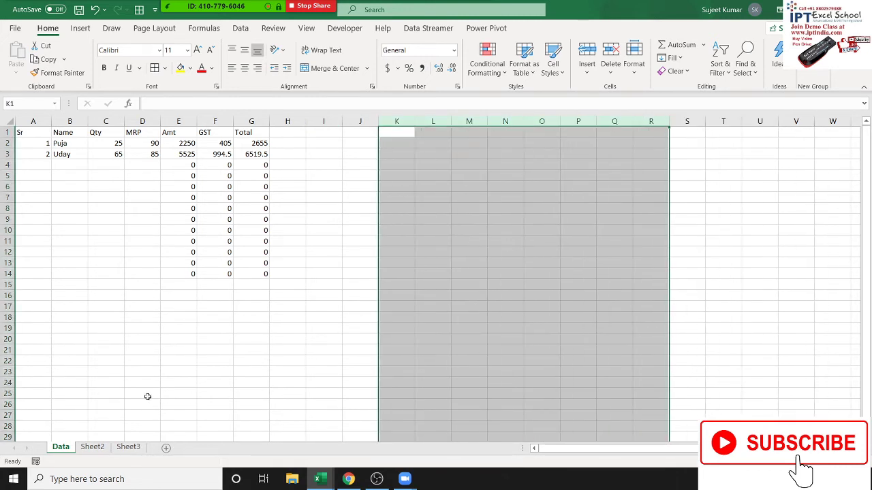
click(115, 361)
- Save the workbook and check the formula in E10
click(103, 252)
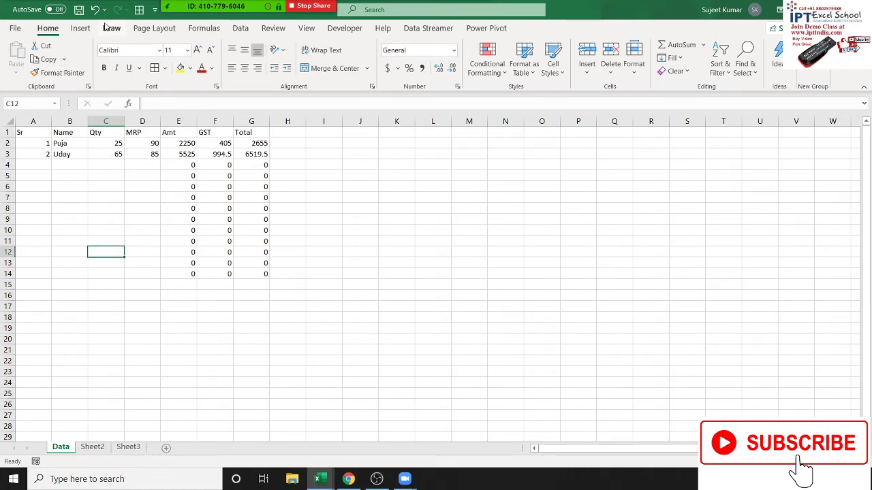
click(80, 16)
click(180, 229)
click(426, 277)
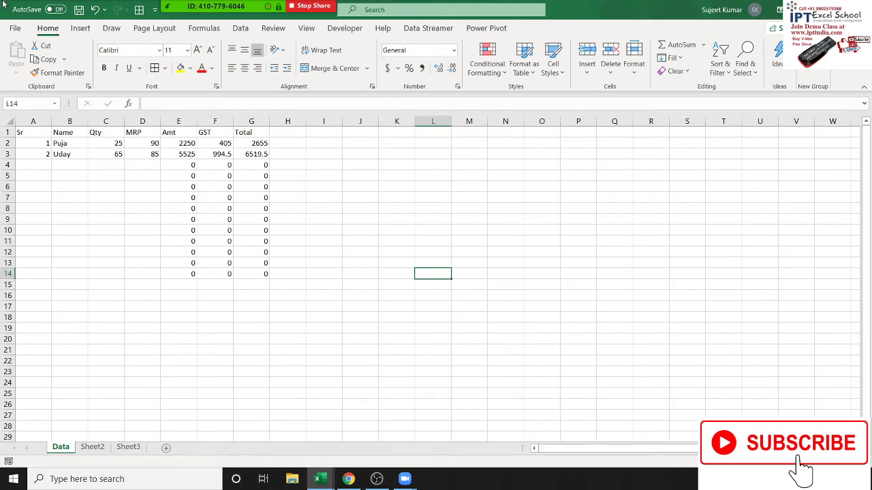
- Go to File > New and scroll through the template gallery
click(163, 165)
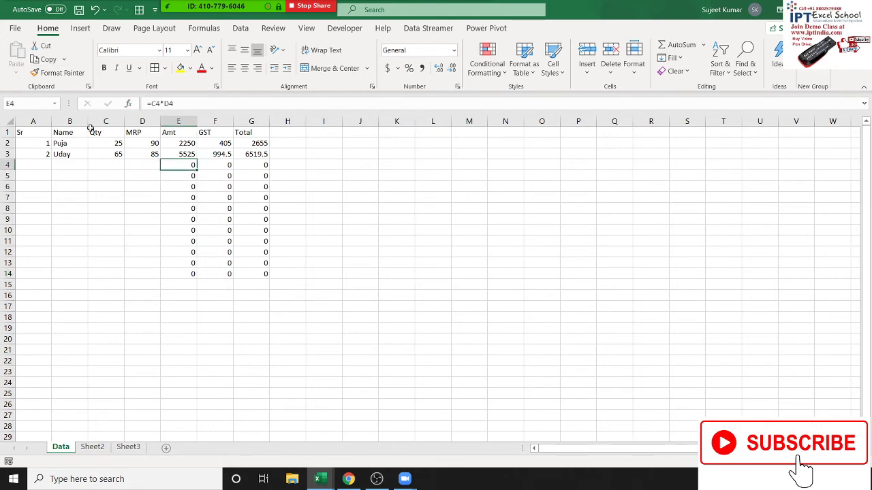
click(18, 29)
click(36, 86)
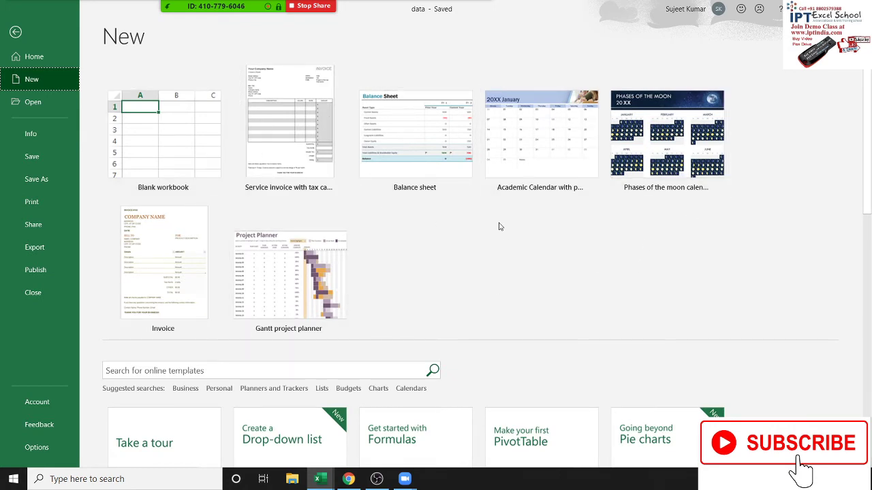
scroll(467, 249, down, 2)
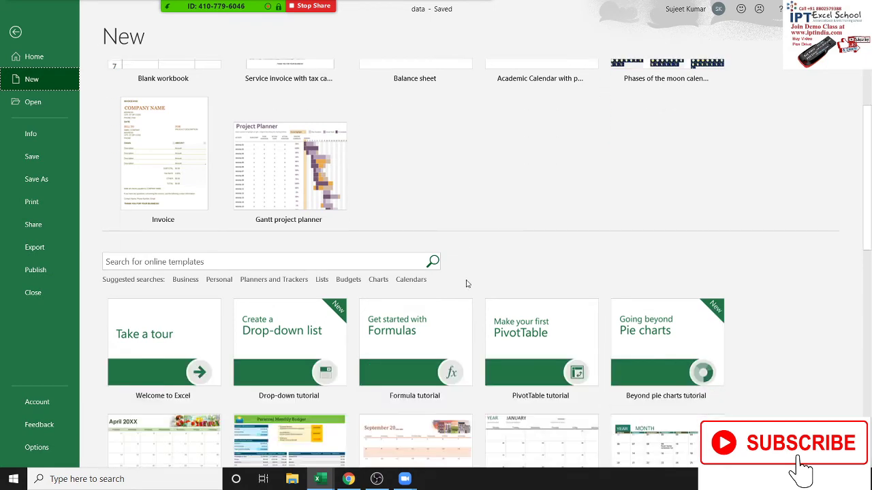
scroll(465, 229, down, 2)
scroll(466, 283, down, 3)
scroll(465, 287, down, 2)
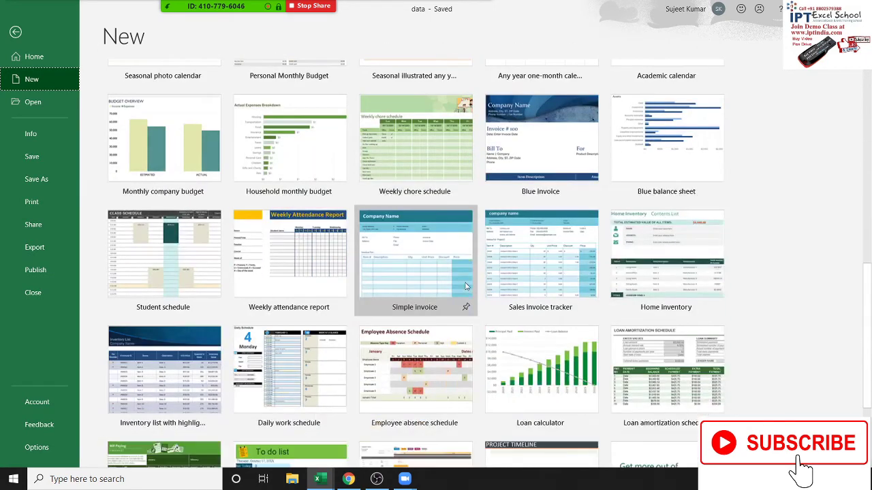
scroll(462, 284, down, 2)
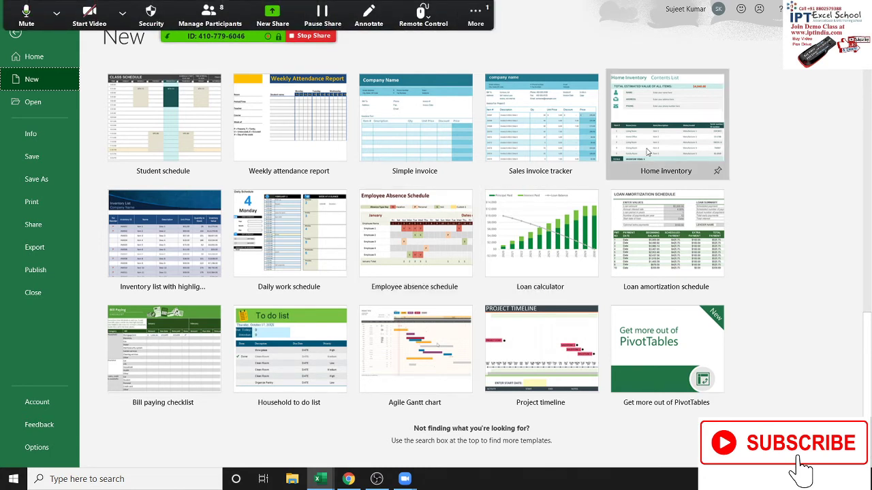
- Read an attendee's message in the Zoom chat, close it, and return to the templates
click(479, 8)
click(491, 39)
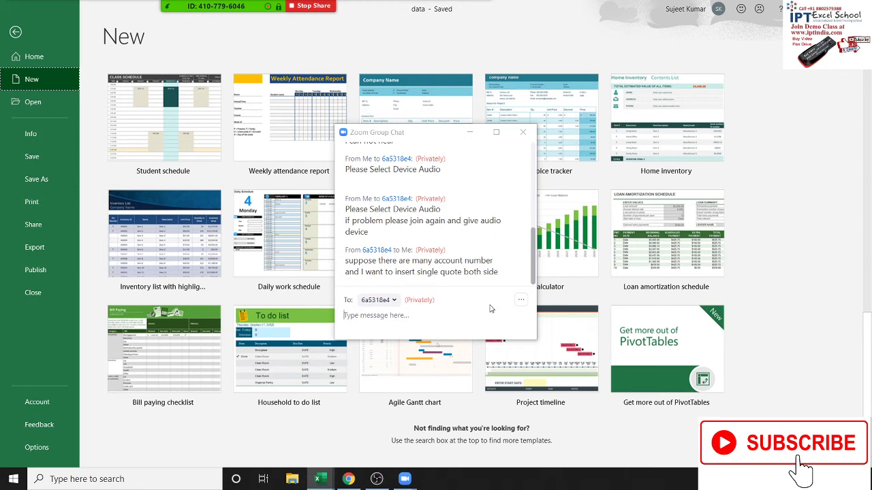
click(477, 275)
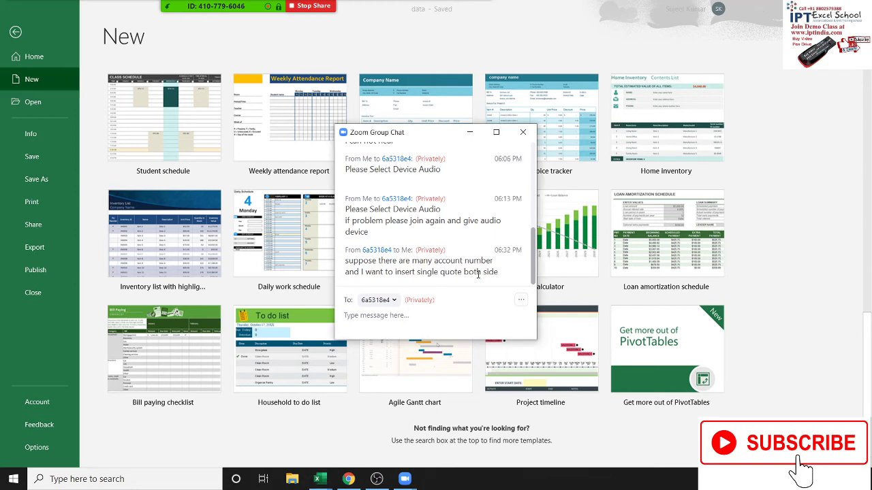
double_click(472, 271)
drag(483, 272, 486, 275)
click(522, 132)
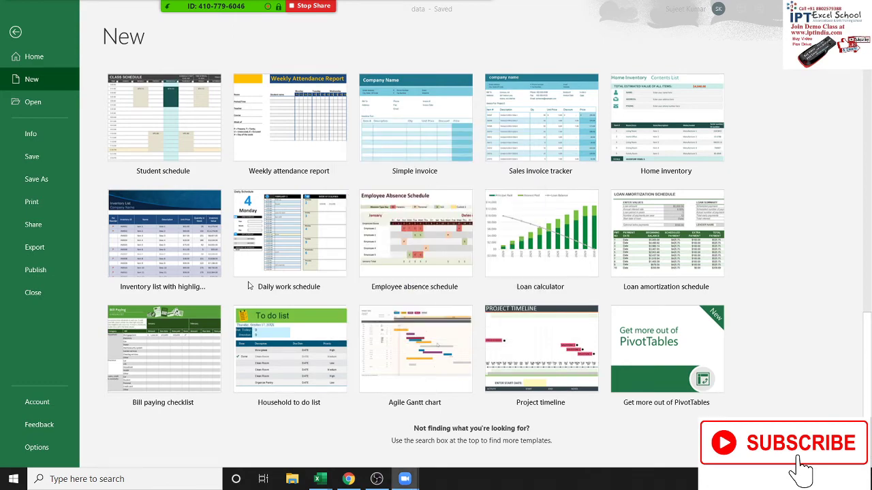
scroll(249, 286, up, 2)
scroll(250, 286, up, 5)
scroll(178, 235, up, 3)
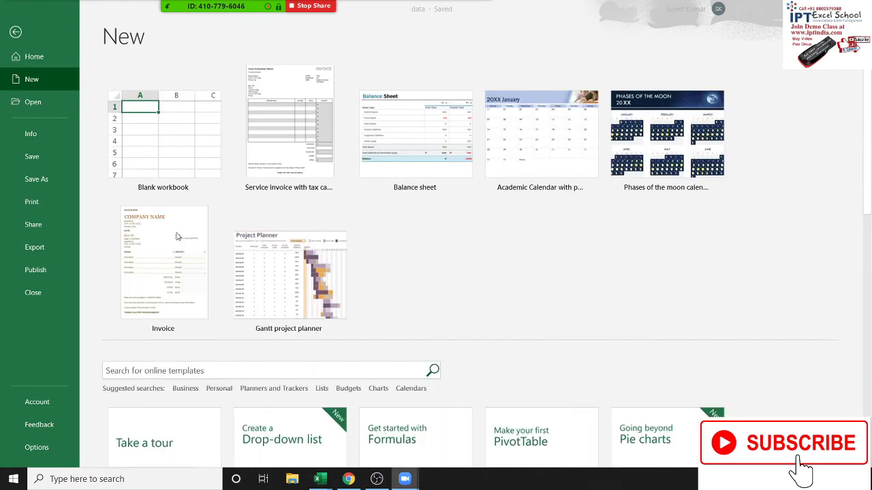
scroll(174, 279, down, 2)
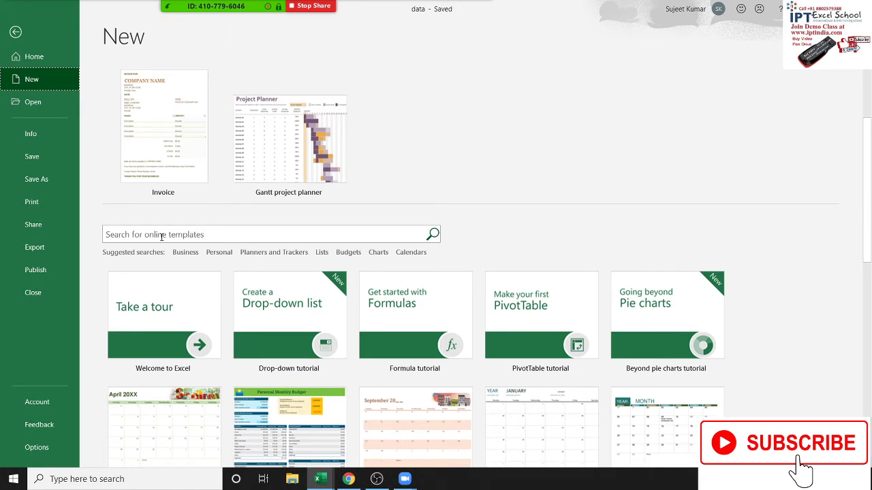
- Search online templates for 'bill' and create a workbook from the Invoice template
click(161, 237)
text(bill)
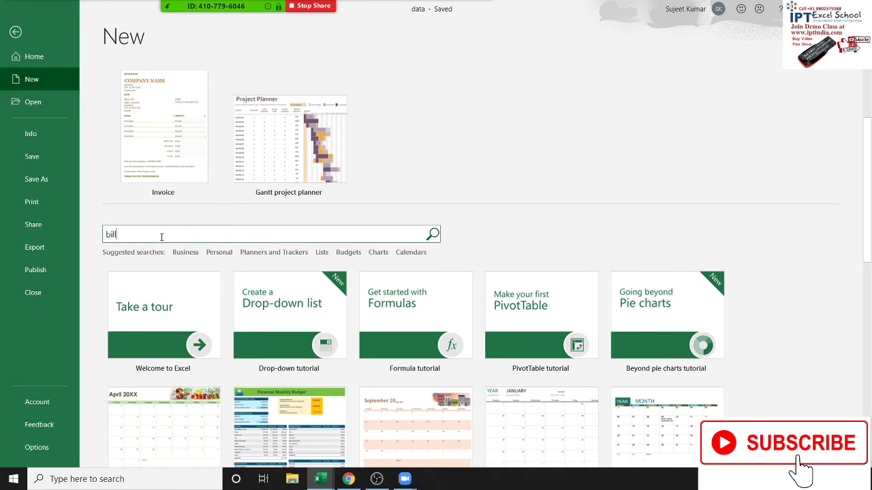
key(Return)
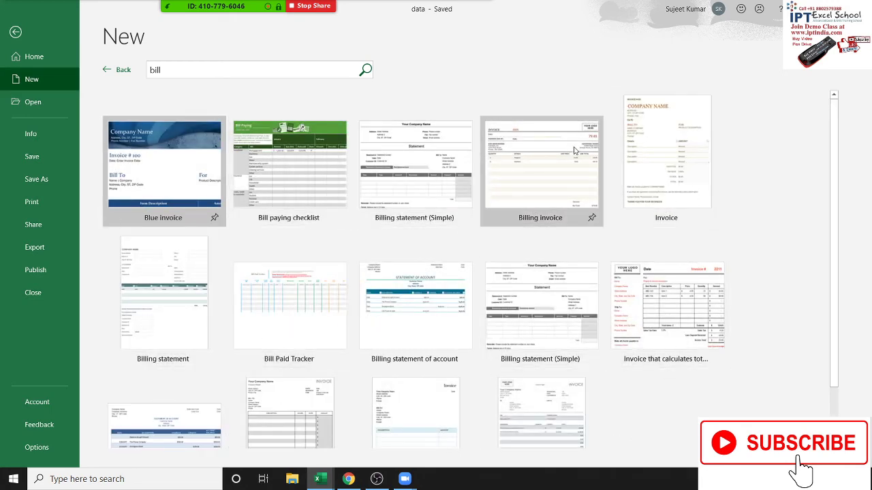
click(660, 188)
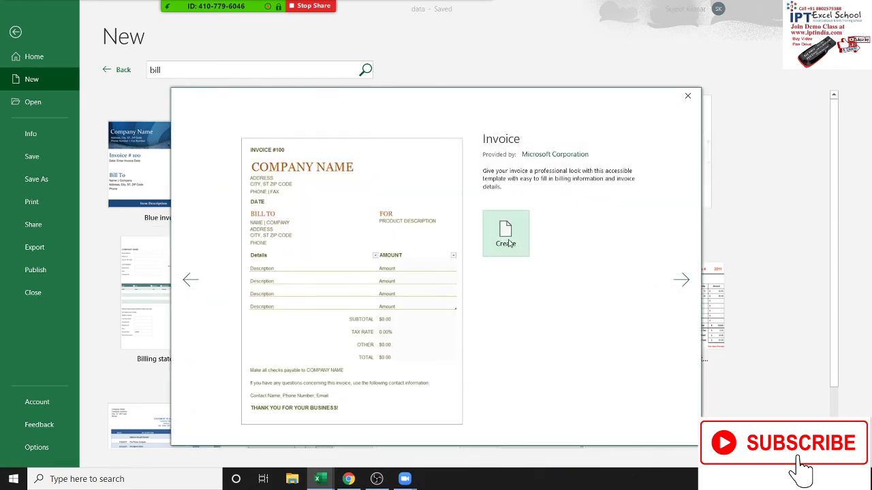
click(506, 243)
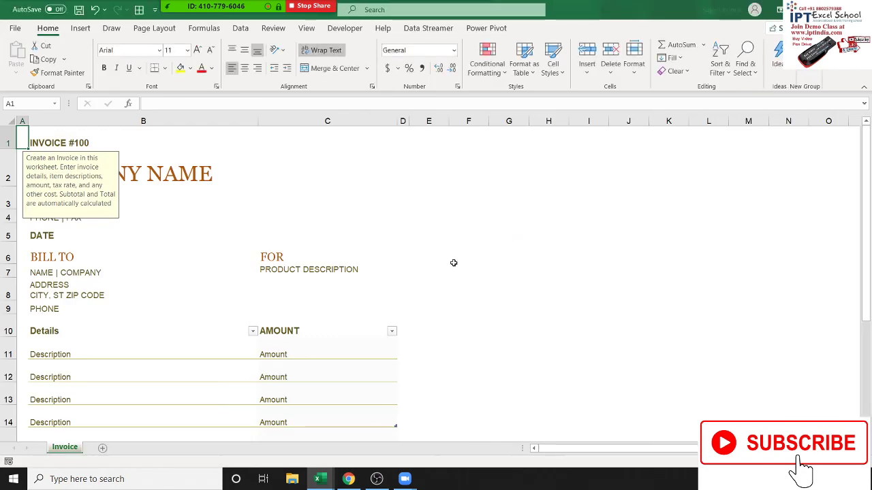
- Scroll through the new invoice sheet around the PRODUCT DESCRIPTION area
click(321, 291)
scroll(318, 296, down, 3)
scroll(205, 258, up, 3)
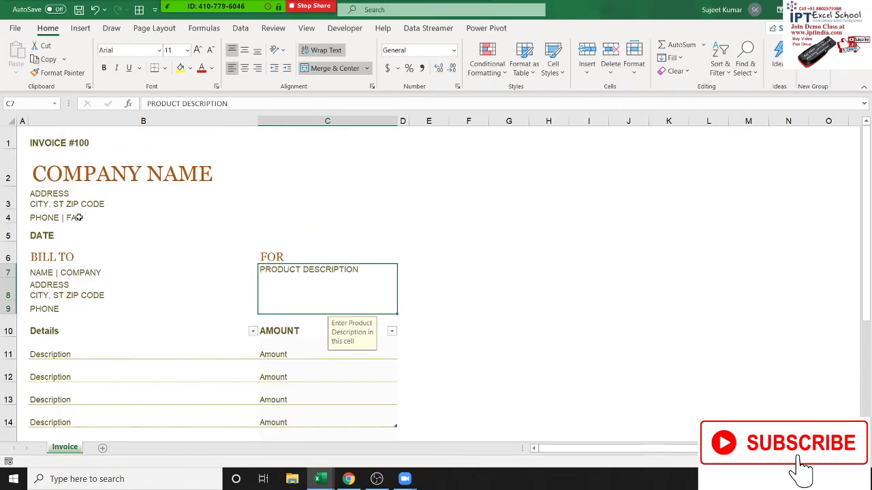
drag(56, 164, 181, 247)
scroll(181, 247, down, 1)
scroll(204, 252, down, 4)
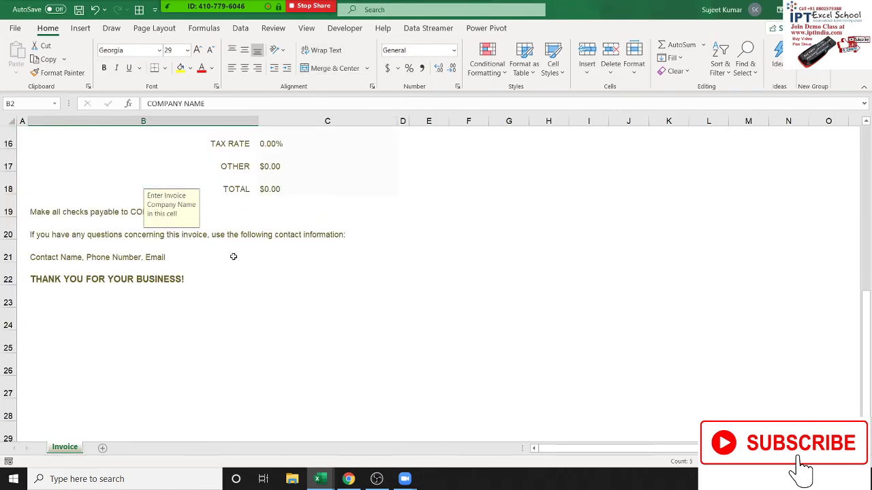
scroll(233, 256, up, 2)
scroll(259, 269, up, 3)
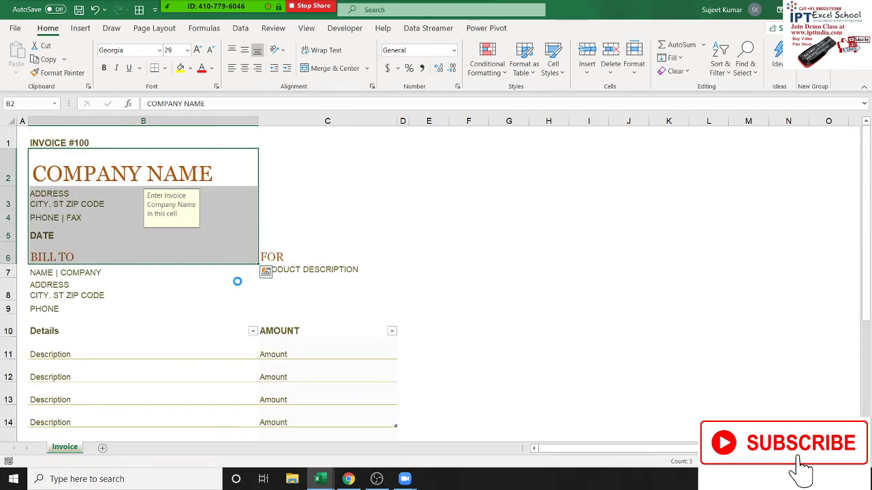
- Preview the invoice's print layout, then return to Excel's Home page
key(ctrl+p)
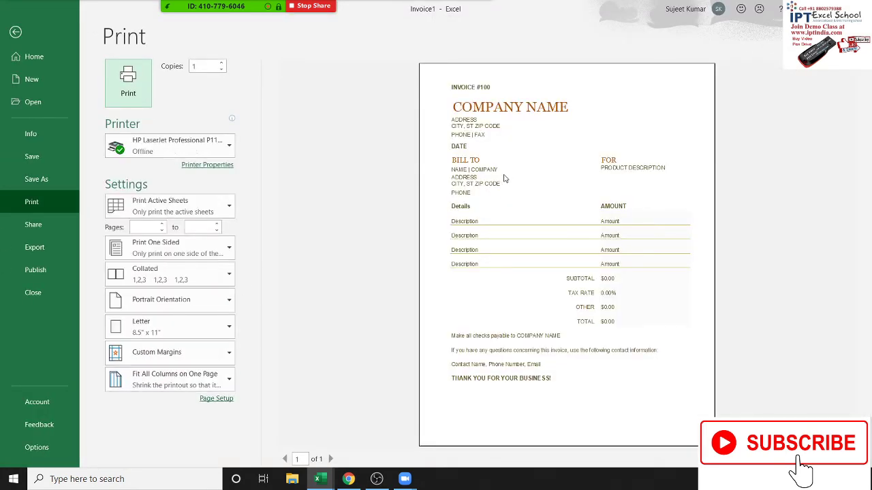
key(Escape)
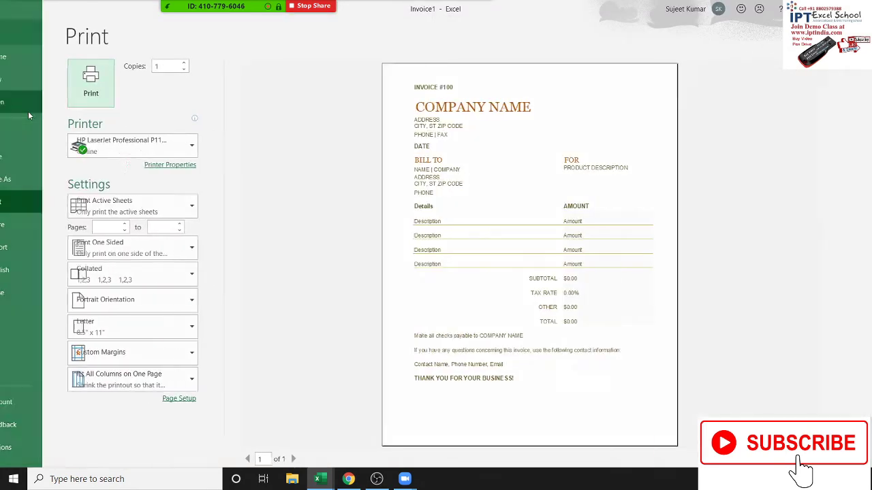
click(17, 35)
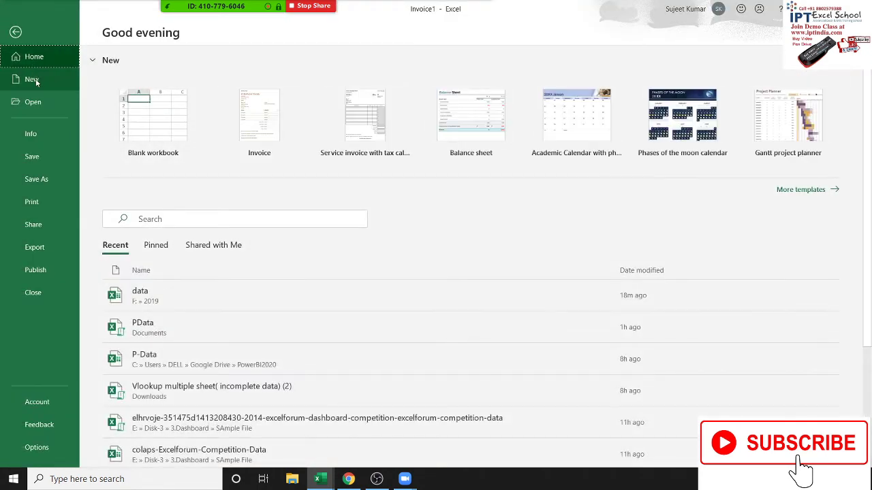
- Search the online new-workbook templates for budget templates
click(38, 83)
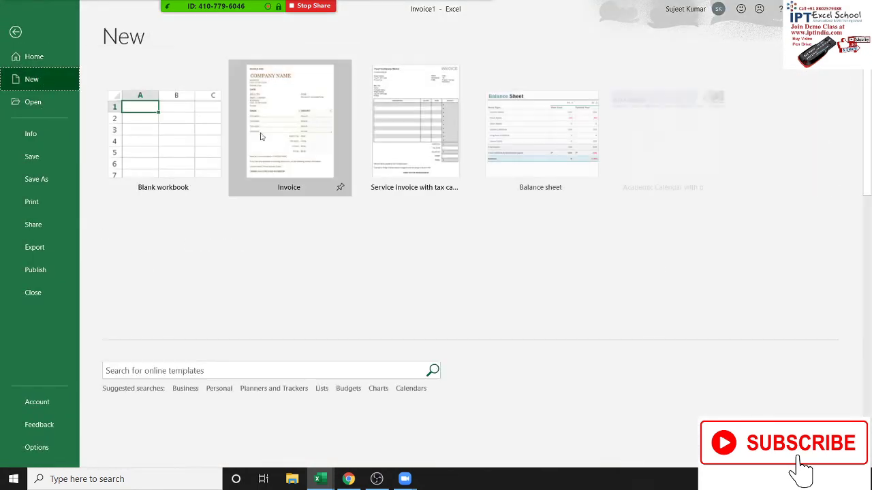
click(274, 342)
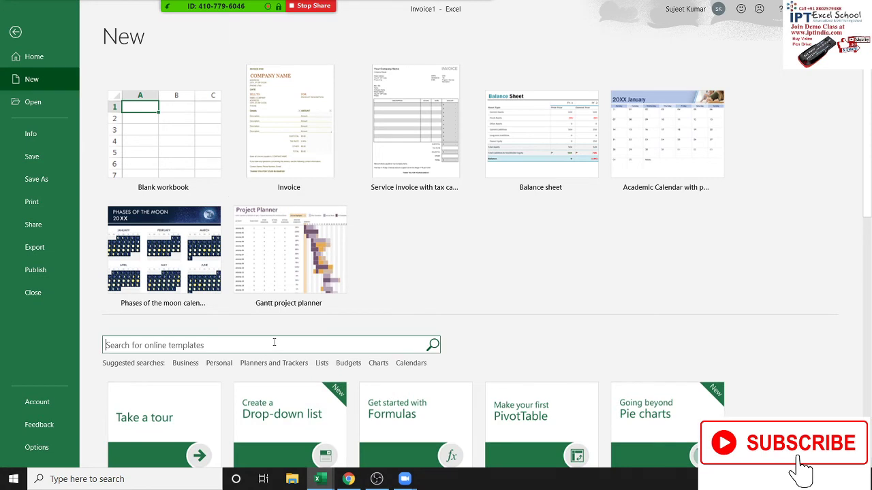
text(buget)
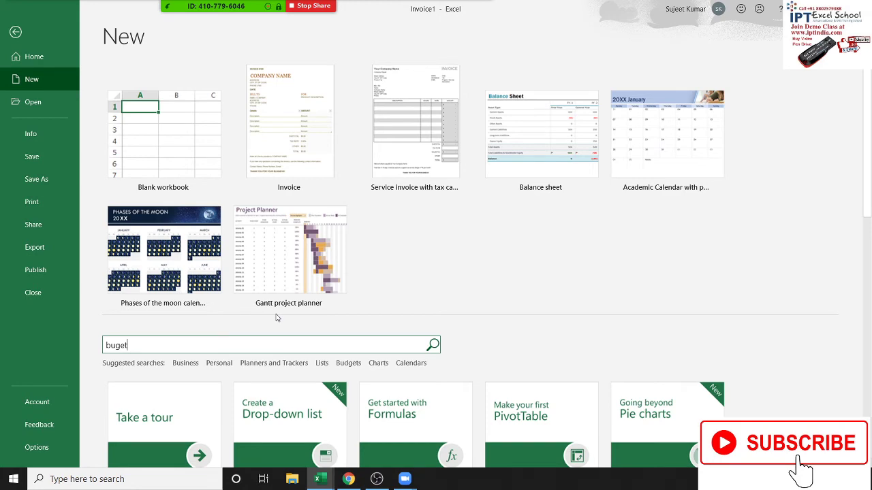
key(Return)
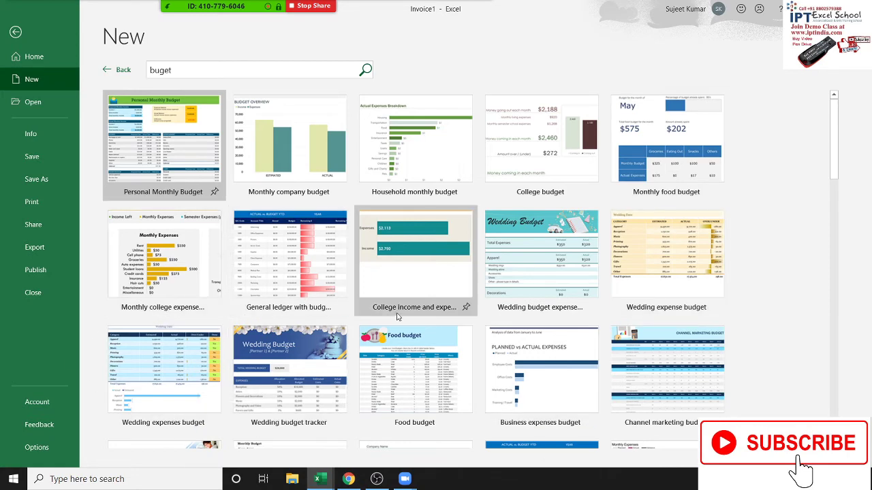
- Scroll the results and preview the Business monthly budget template
scroll(405, 406, down, 3)
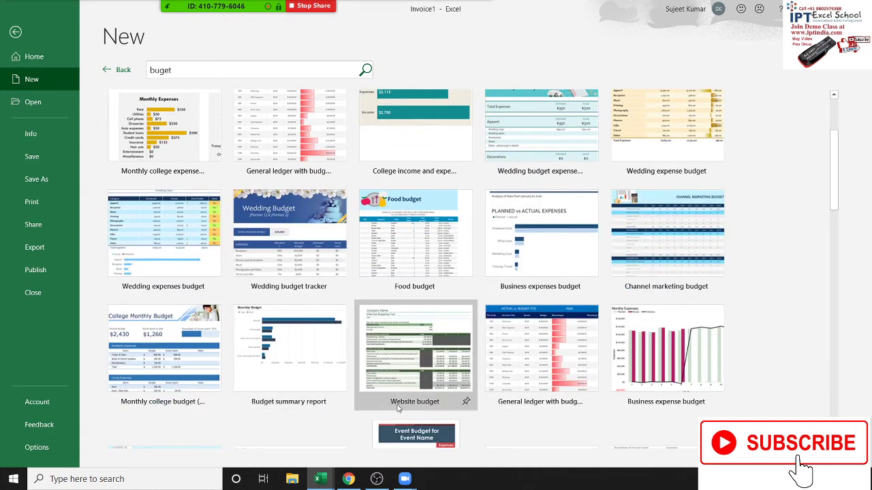
scroll(402, 408, down, 3)
scroll(399, 408, down, 3)
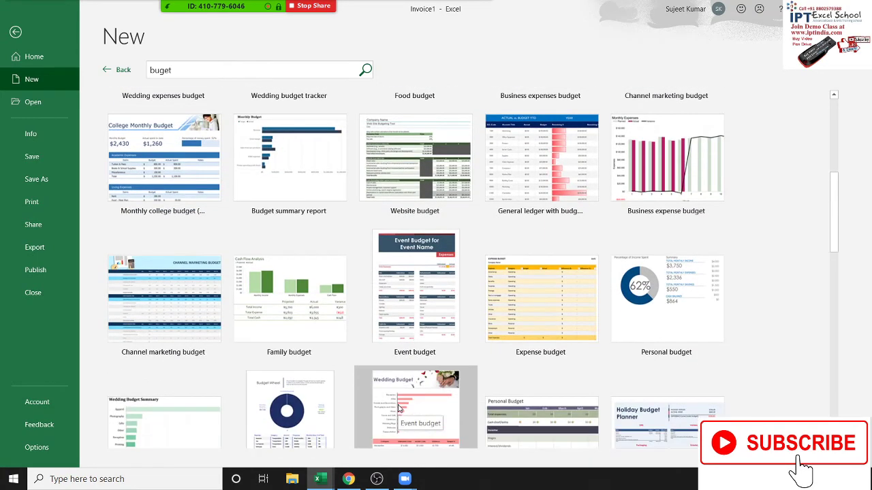
scroll(327, 358, down, 3)
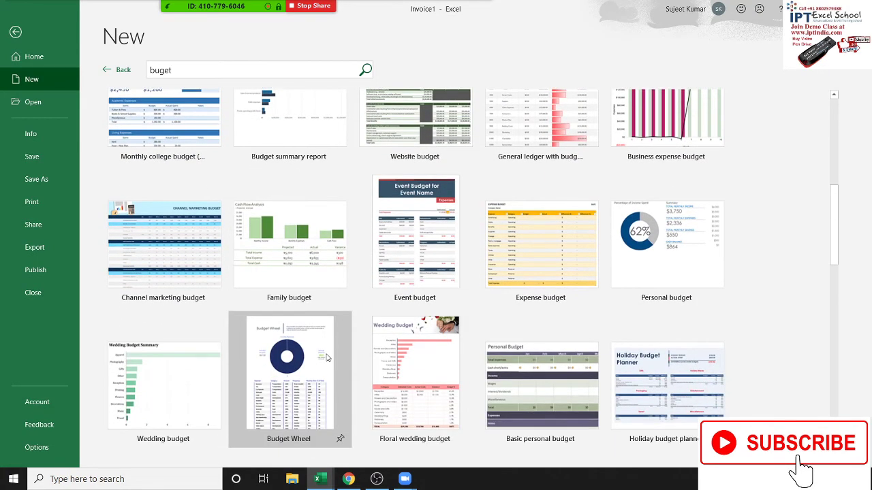
scroll(326, 358, down, 3)
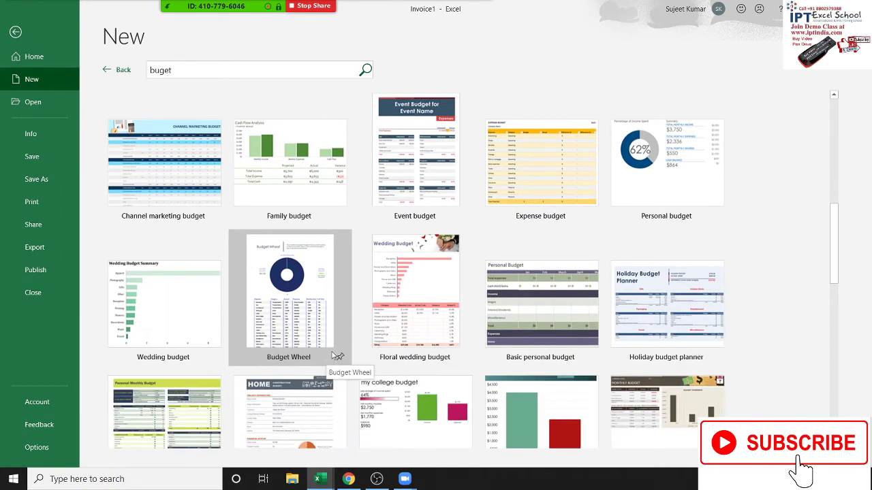
scroll(334, 355, down, 3)
scroll(333, 359, down, 2)
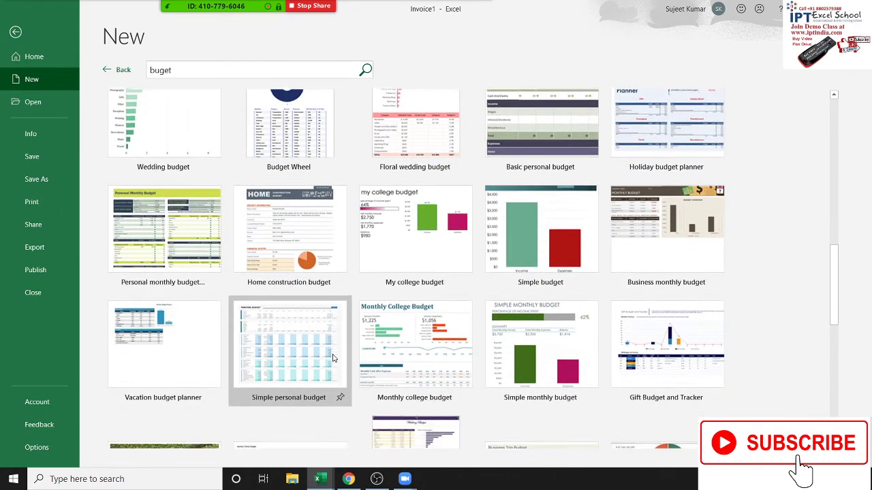
scroll(334, 357, down, 1)
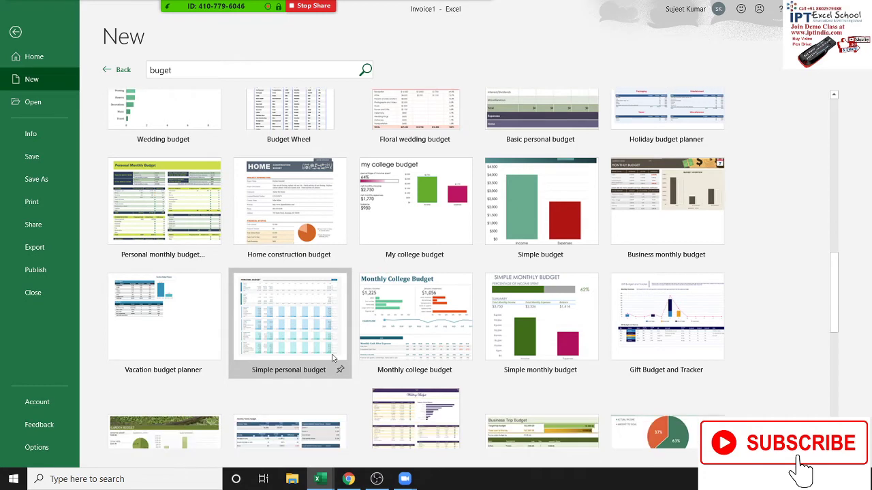
click(693, 229)
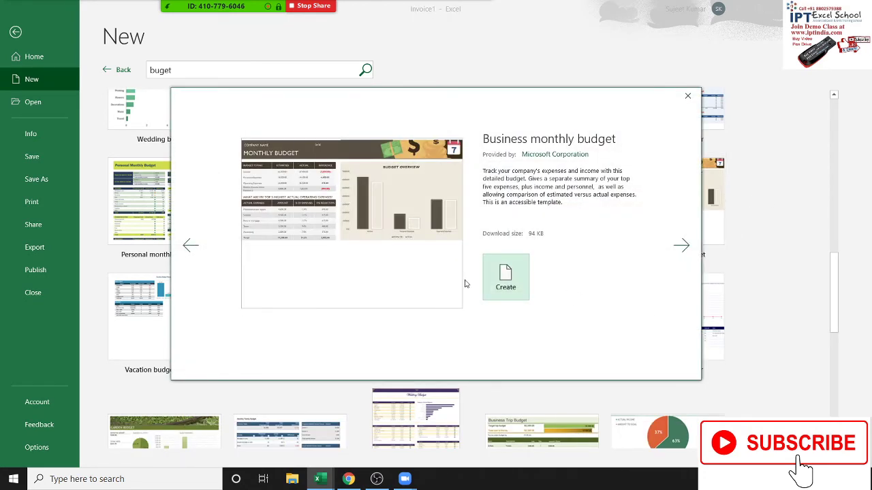
- Create the budget workbook and review its Income, Personnel Expenses, Operating Expenses and Summary sheets
click(488, 282)
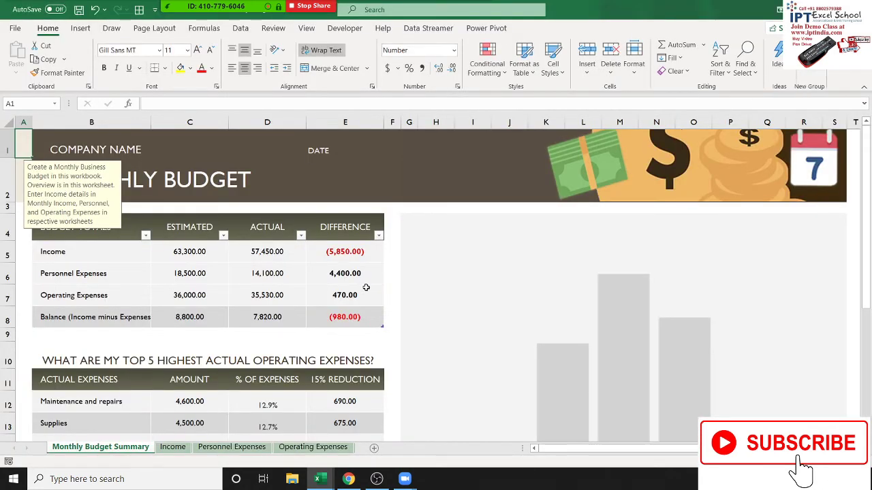
click(173, 448)
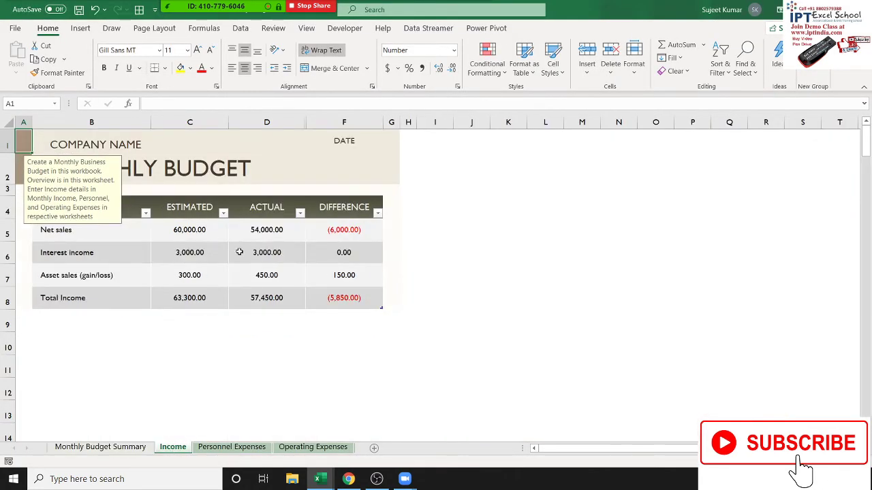
click(231, 448)
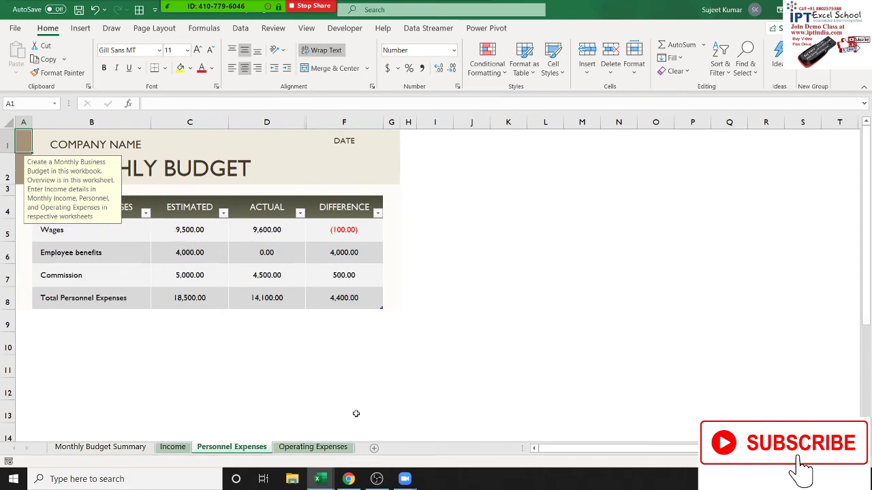
click(334, 449)
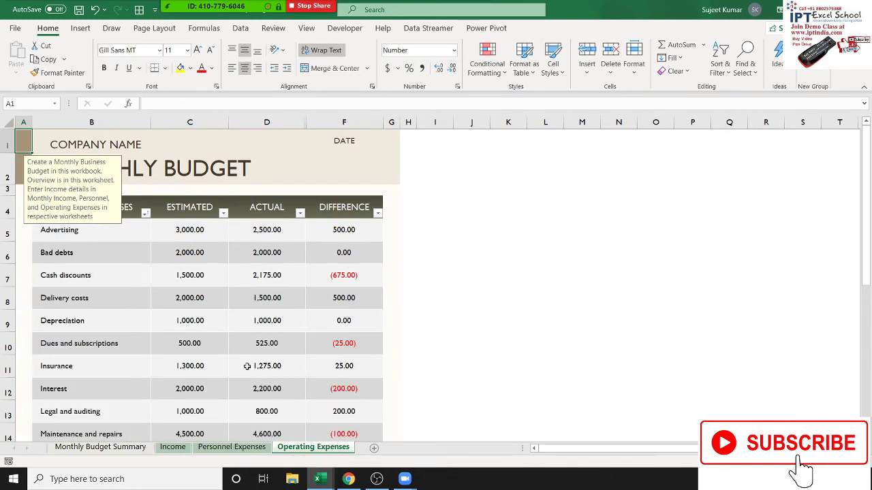
click(107, 450)
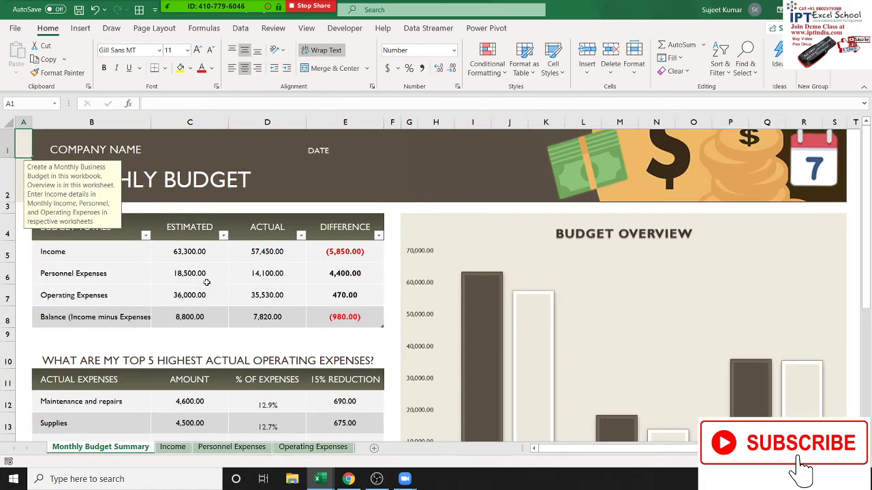
scroll(207, 282, down, 3)
scroll(206, 282, down, 3)
scroll(206, 282, up, 6)
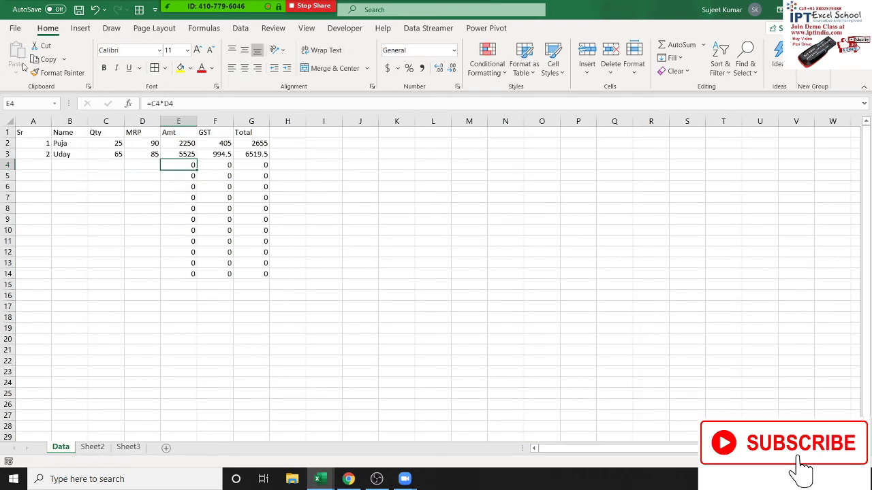
- Browse the new-workbook template gallery, then go back and create a blank workbook with Ctrl+N
click(16, 29)
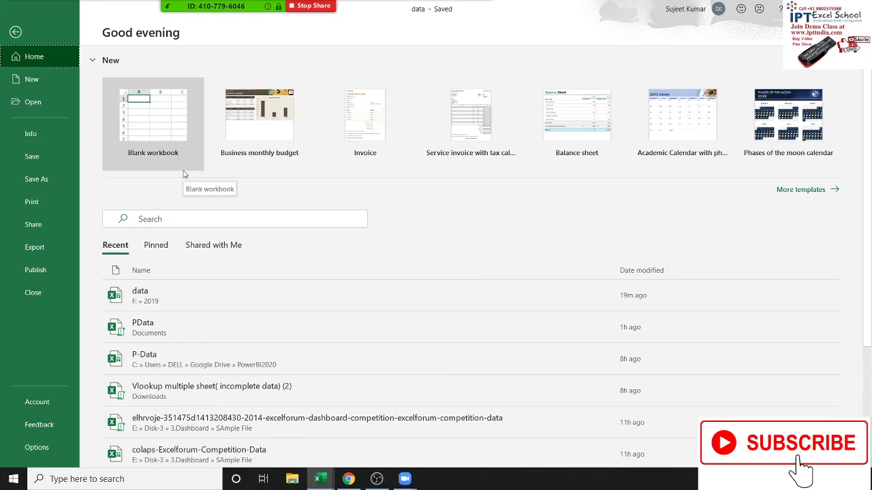
scroll(259, 220, down, 3)
scroll(290, 242, up, 3)
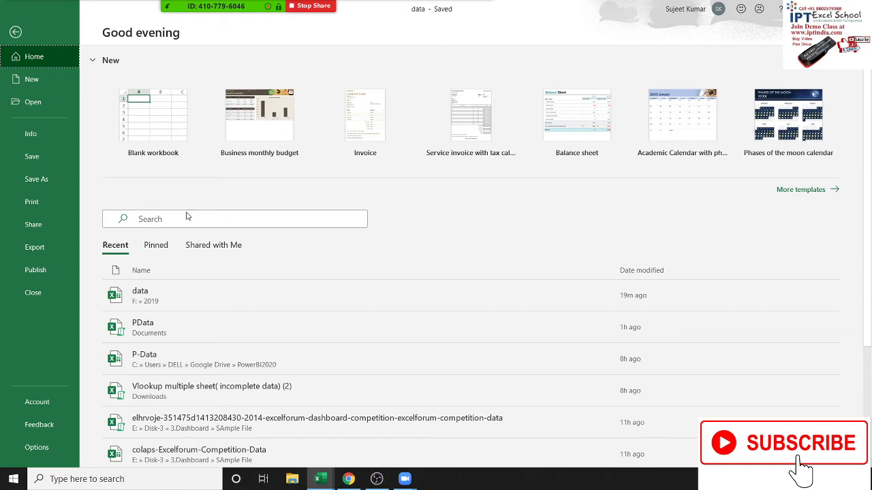
click(48, 80)
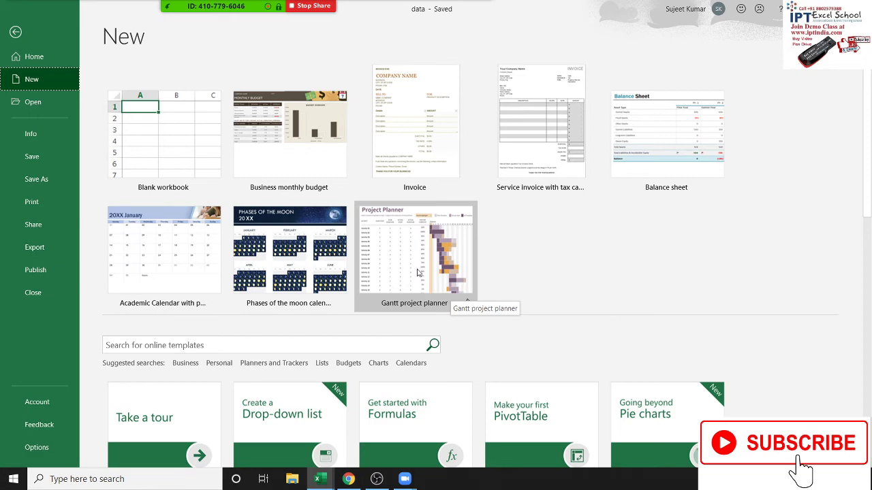
key(Escape)
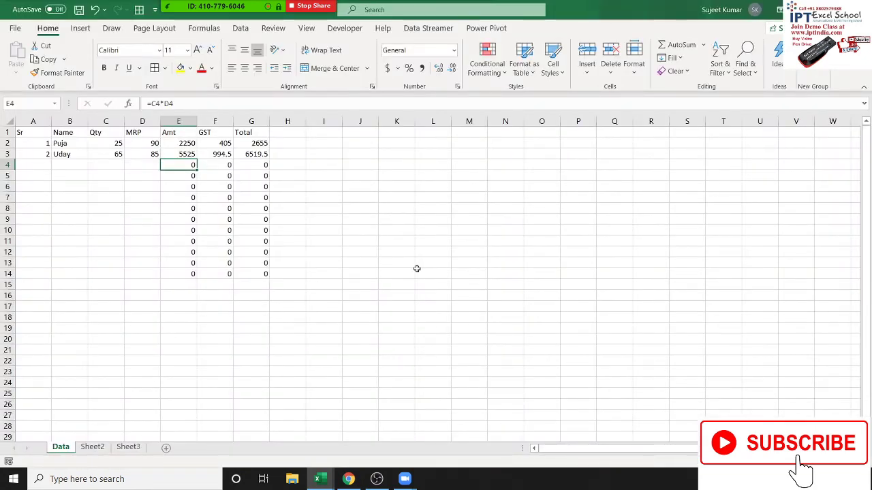
key(ctrl+n)
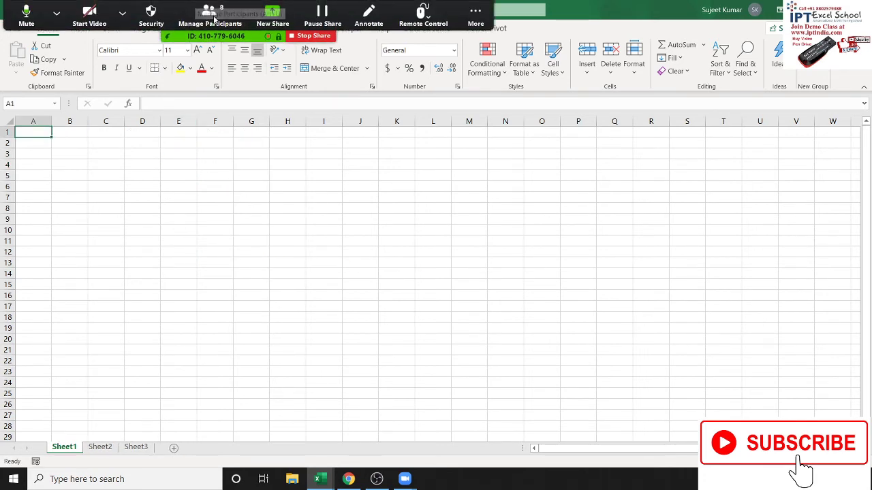
click(213, 16)
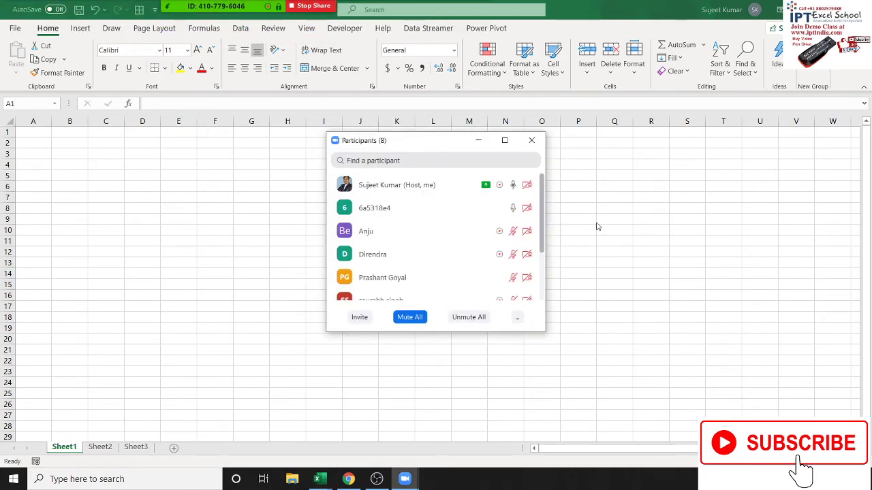
drag(544, 219, 544, 288)
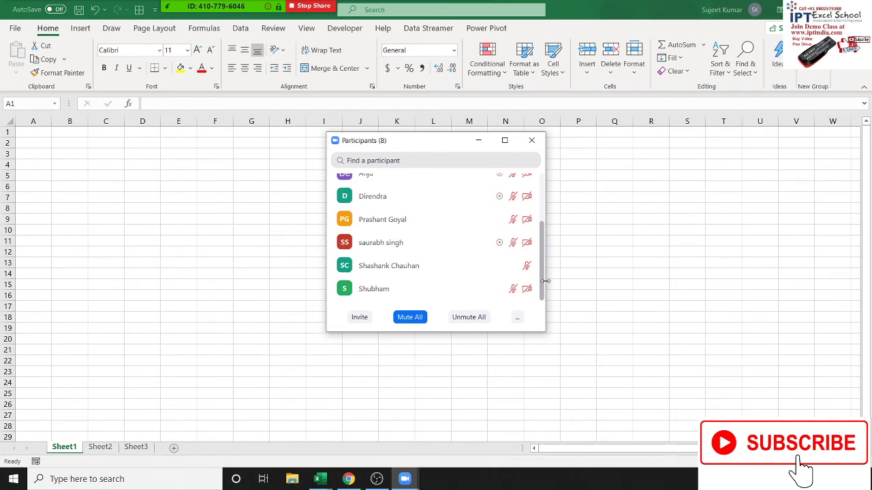
mouse_move(534, 273)
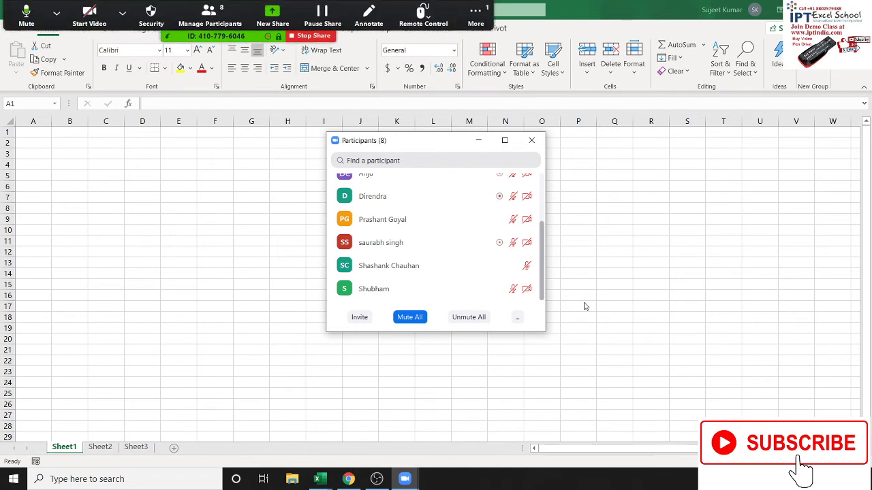
click(476, 20)
click(488, 42)
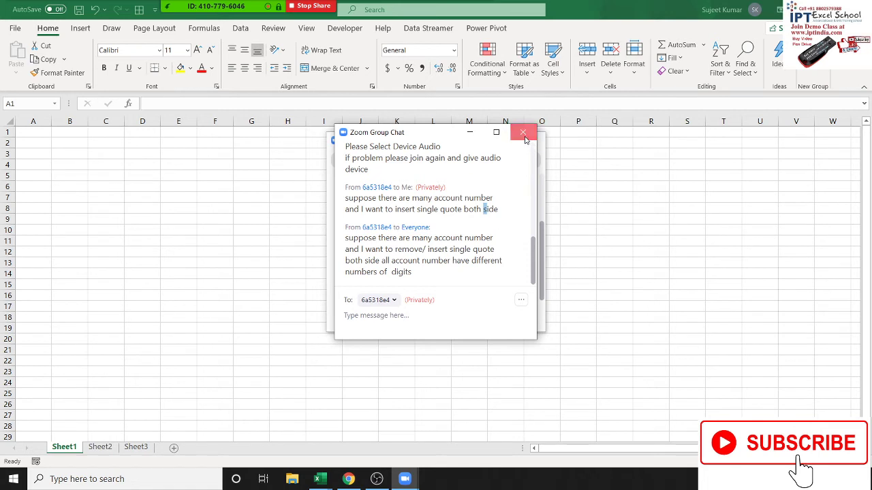
click(523, 132)
click(532, 141)
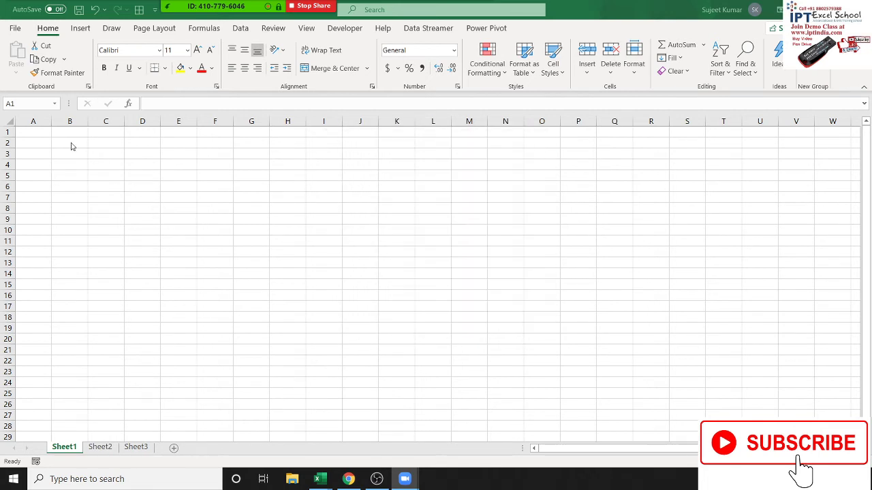
click(36, 132)
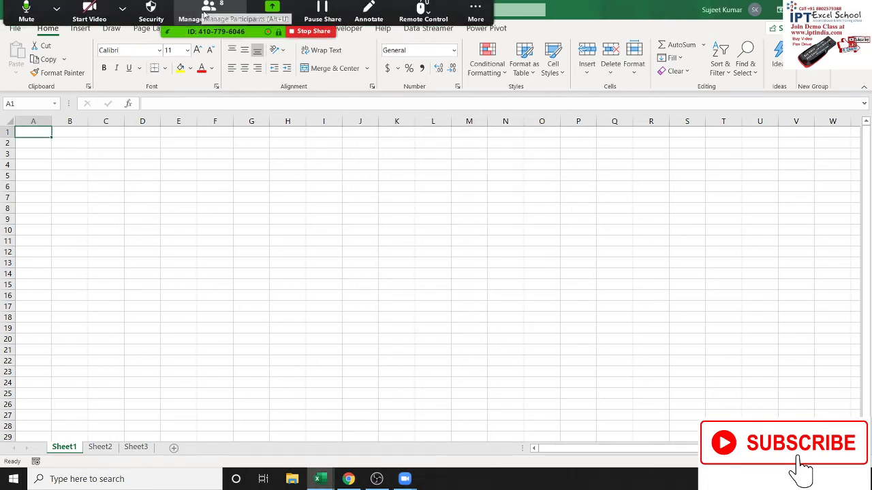
click(210, 17)
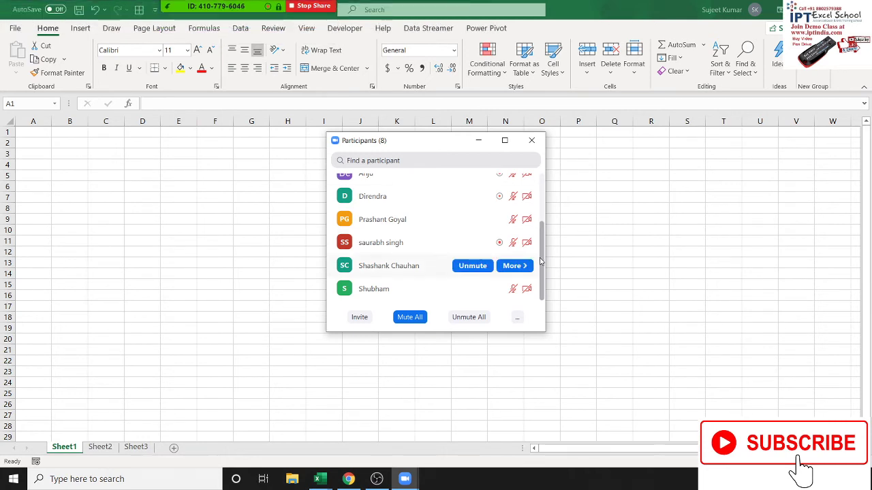
scroll(545, 232, up, 3)
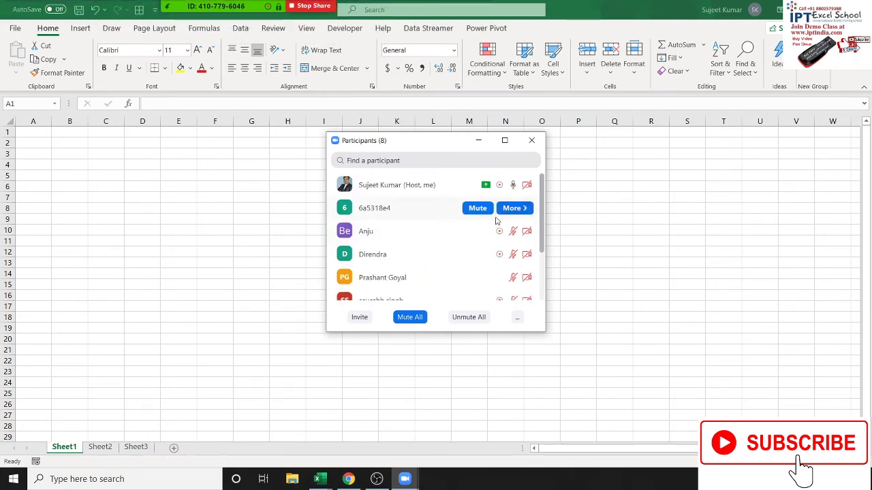
mouse_move(471, 227)
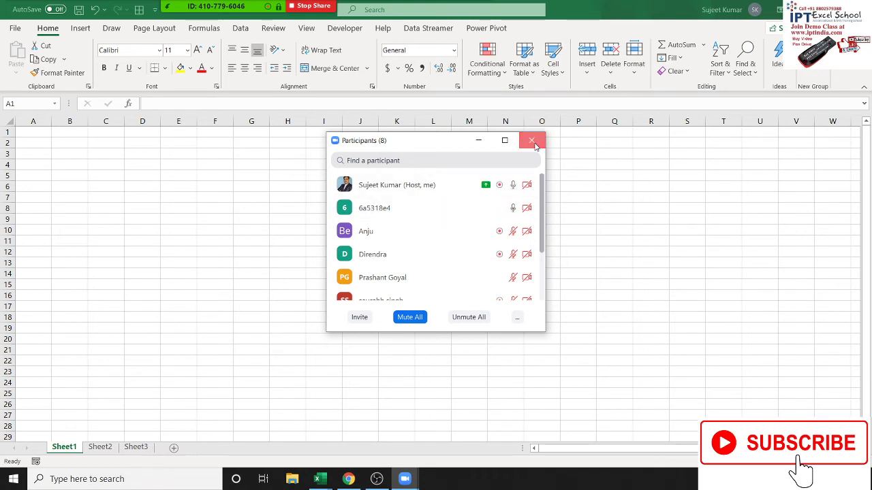
click(532, 141)
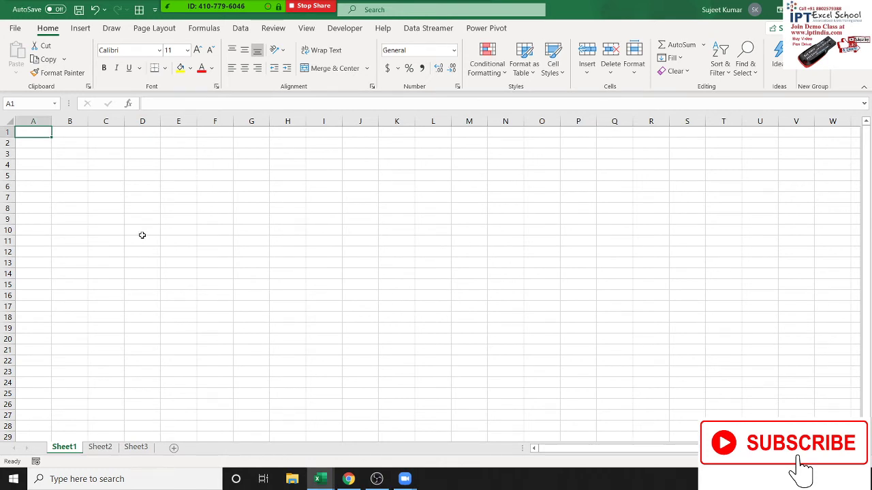
click(68, 180)
click(29, 121)
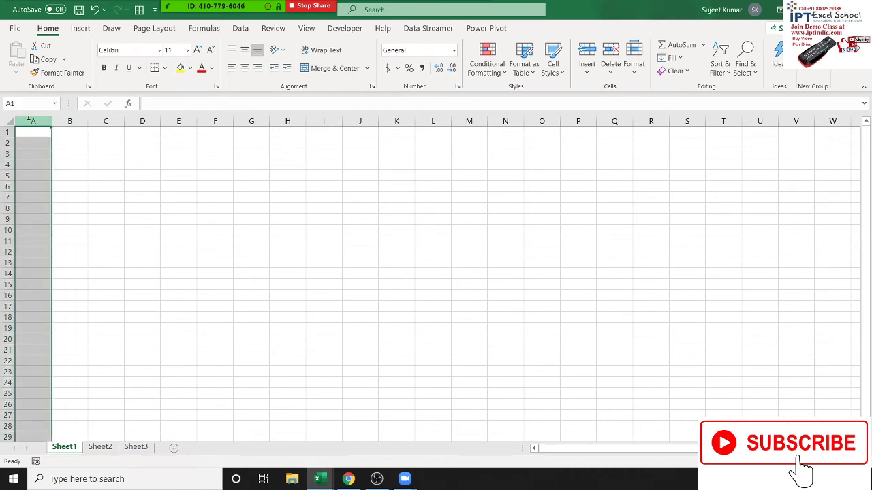
click(31, 130)
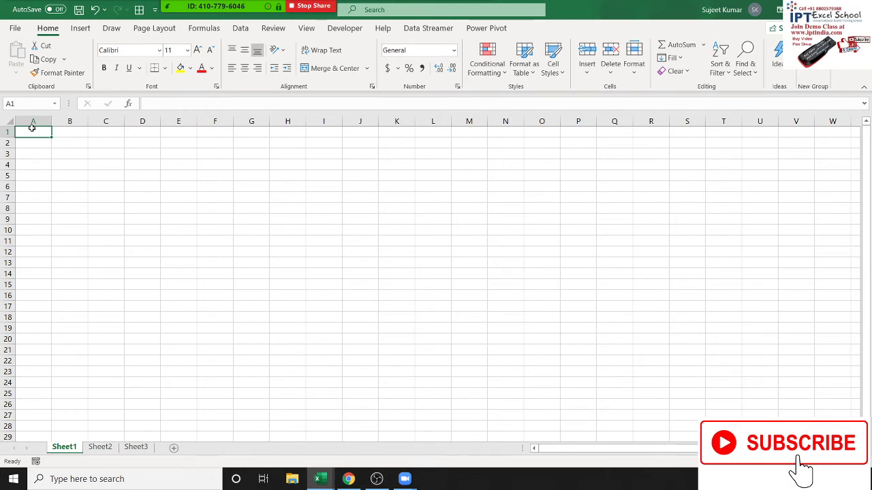
drag(31, 131, 393, 161)
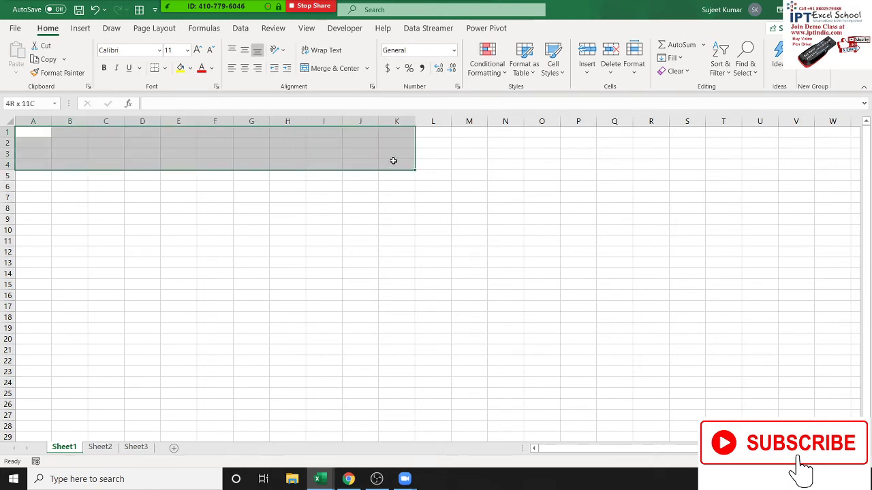
click(324, 78)
key(Return)
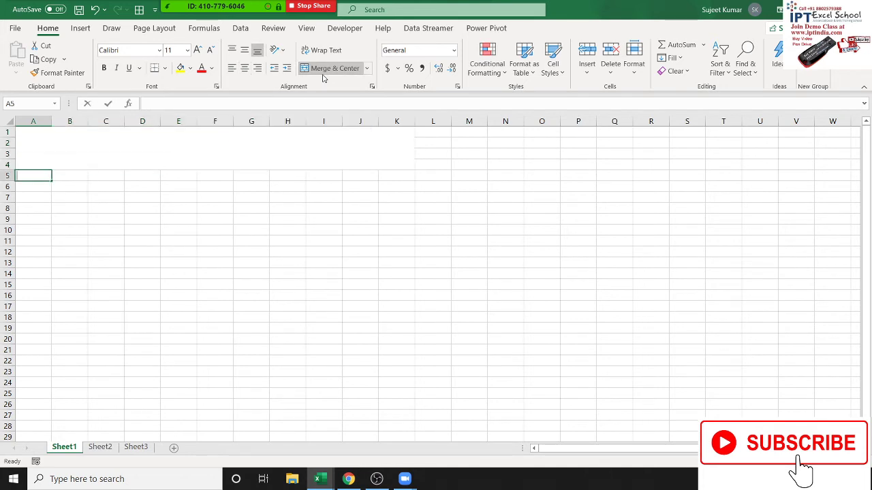
key(Escape)
key(Up)
key(Down)
key(Up)
text(Dail)
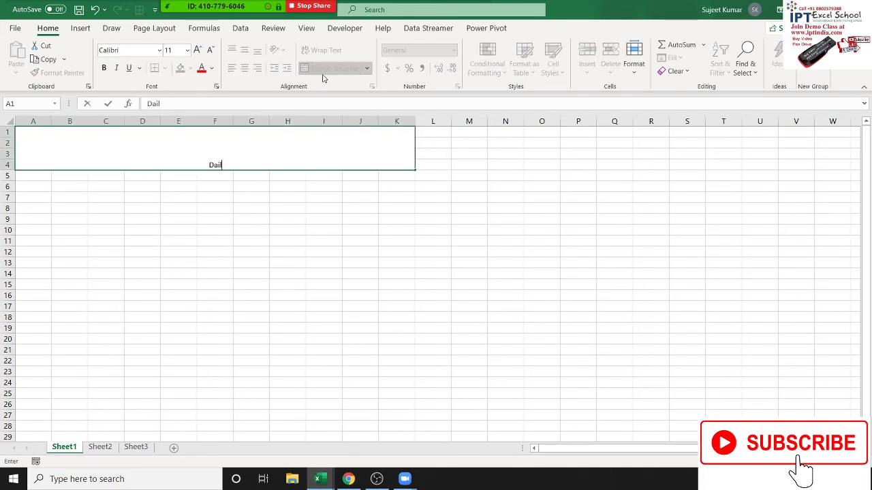
text(y)
text( Sals)
key(BackSpace)
text(es)
text( Re)
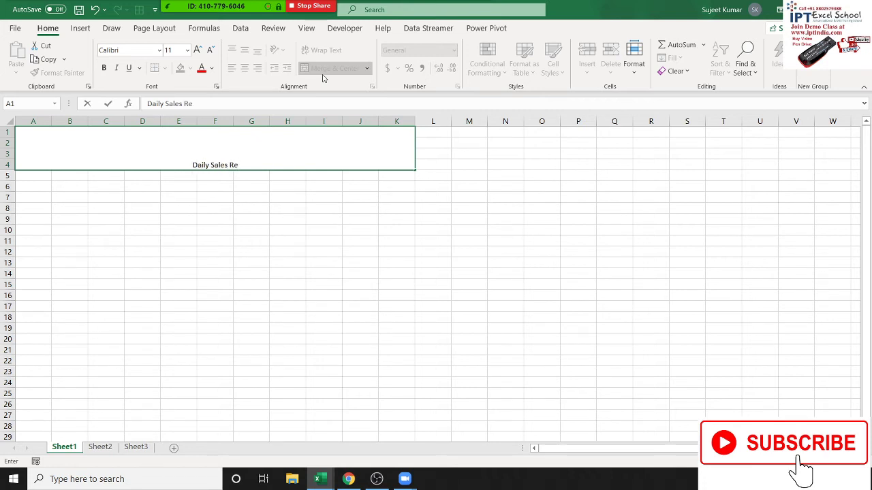
text(port)
key(Return)
key(Up)
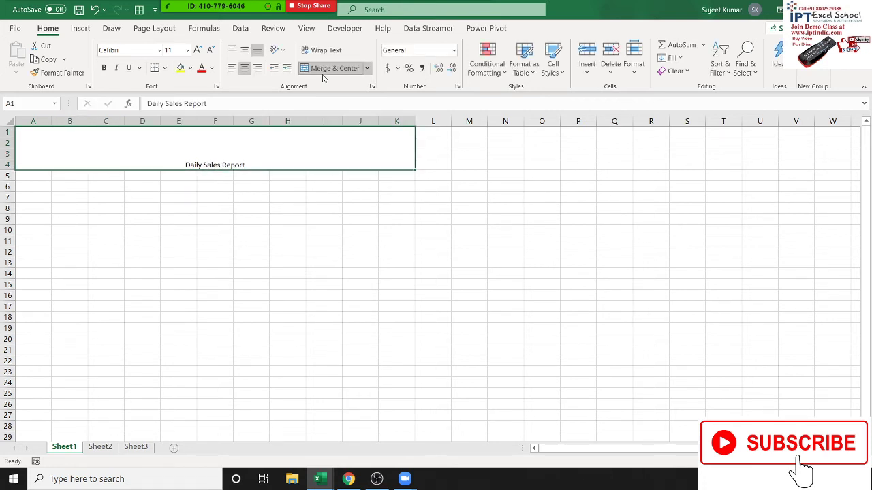
click(197, 51)
click(197, 51)
click(197, 51)
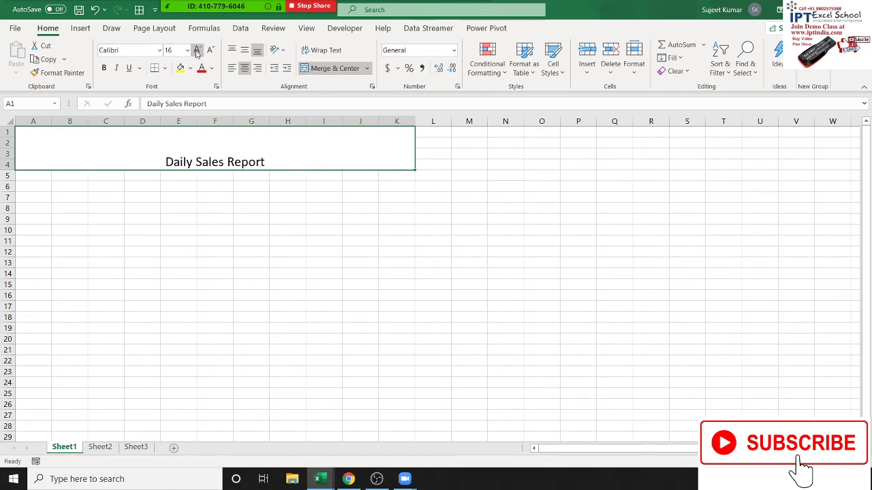
click(197, 51)
click(197, 51)
click(197, 51)
key(ctrl+z)
key(ctrl+z)
key(ctrl+z)
key(ctrl+z)
key(ctrl+z)
key(ctrl+z)
key(ctrl+z)
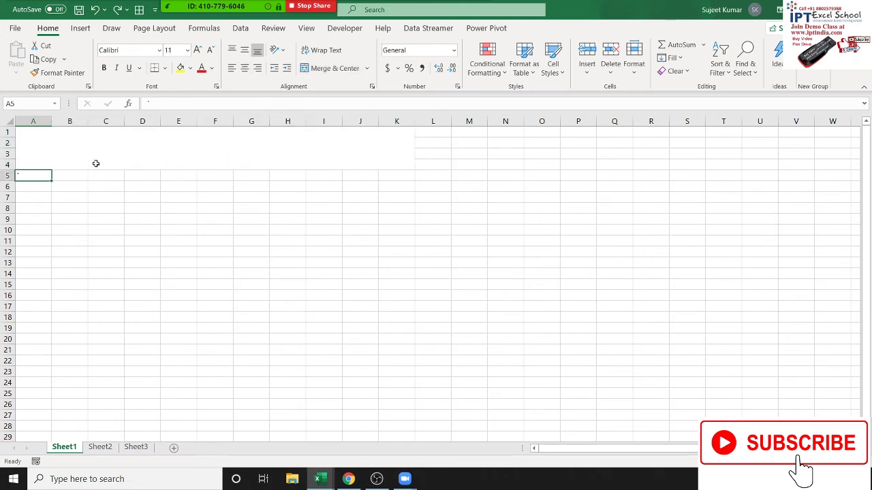
key(ctrl+z)
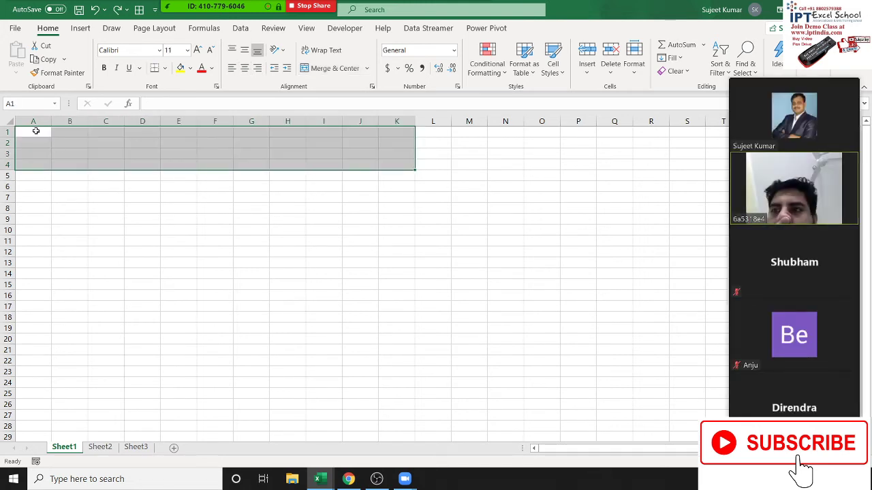
- Merge and centre A1:J3 and enter the title 'Daily Sales Report'
drag(34, 131, 470, 175)
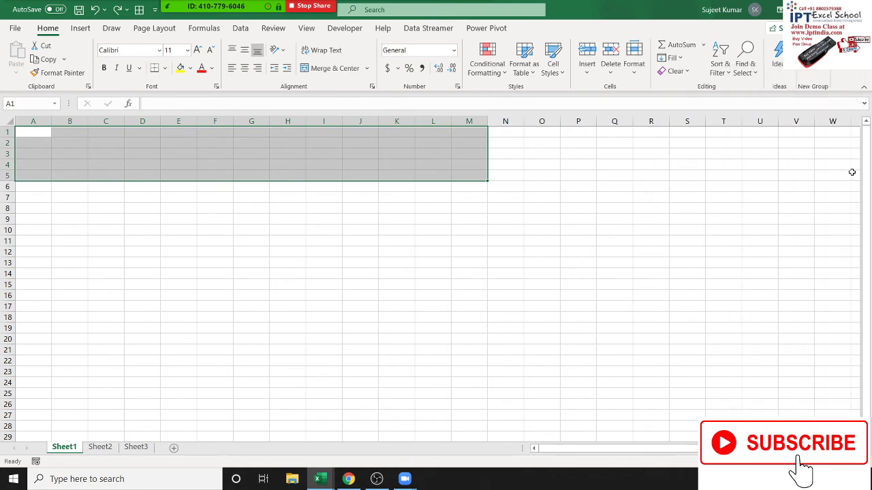
click(333, 69)
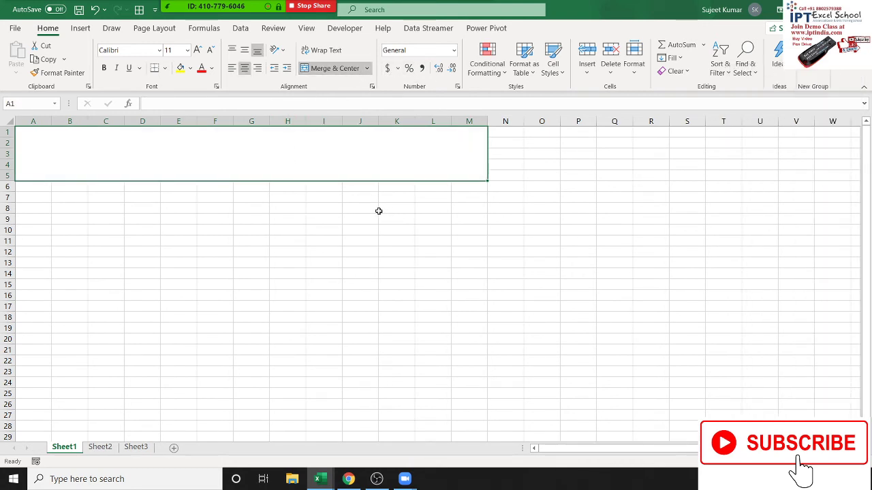
key(ctrl+z)
click(136, 174)
drag(33, 132, 377, 156)
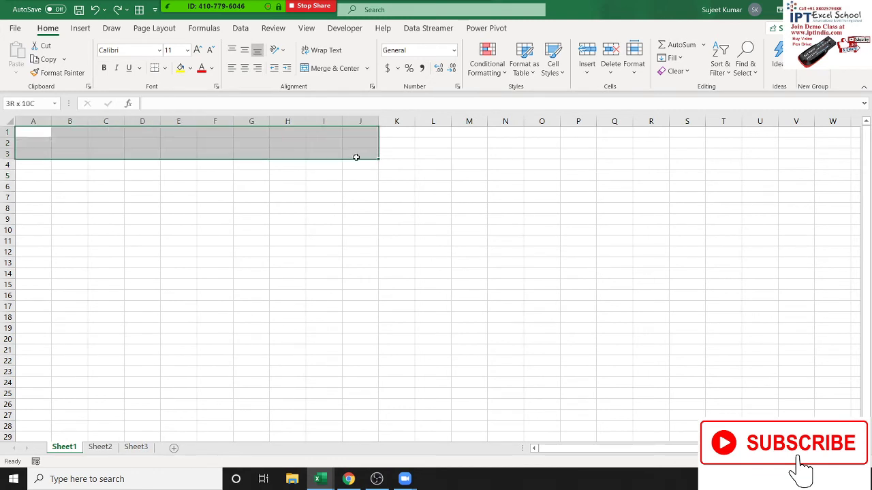
click(334, 68)
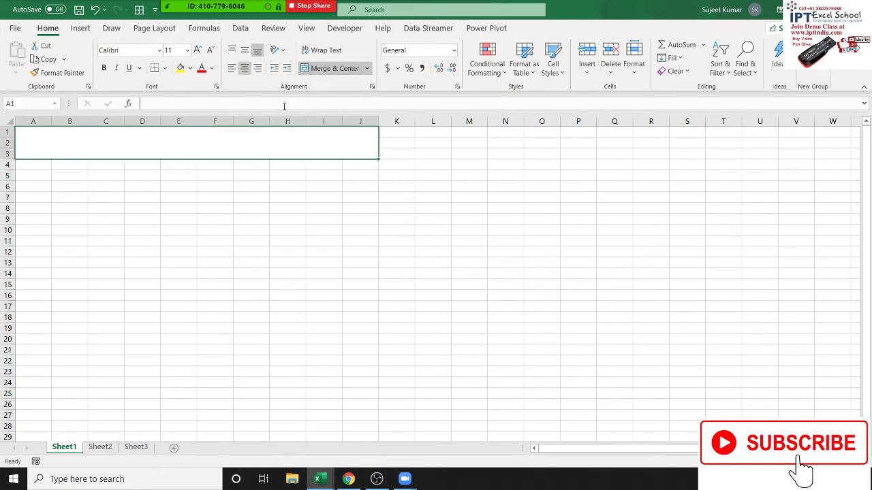
text(Dail)
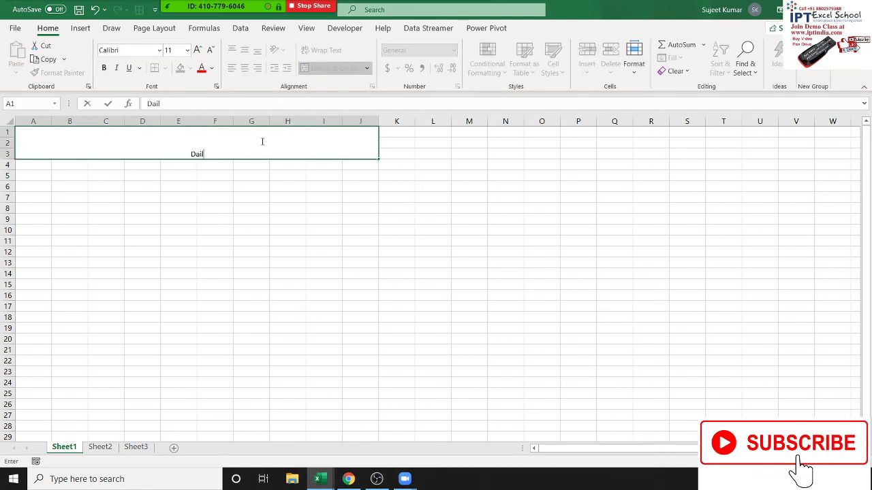
text(y Sal)
text(es Report)
key(Return)
- Set the title to 36-point font and underline it
click(262, 140)
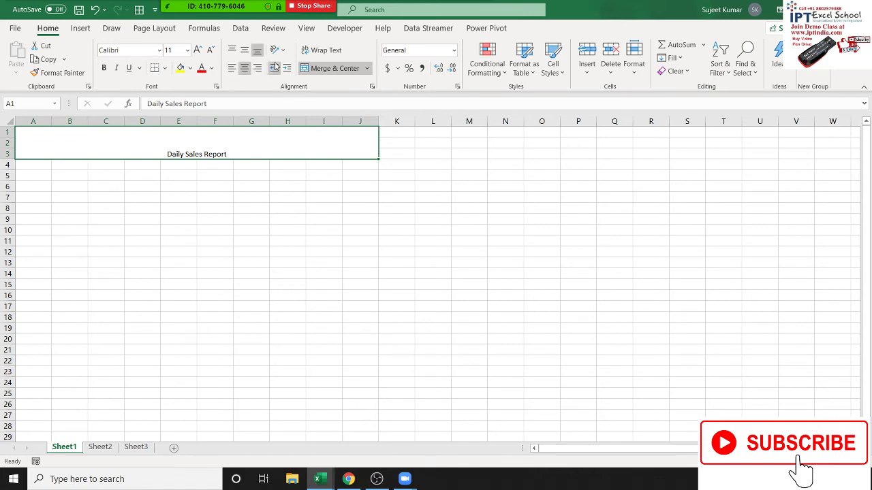
click(195, 54)
click(195, 54)
click(196, 53)
click(195, 53)
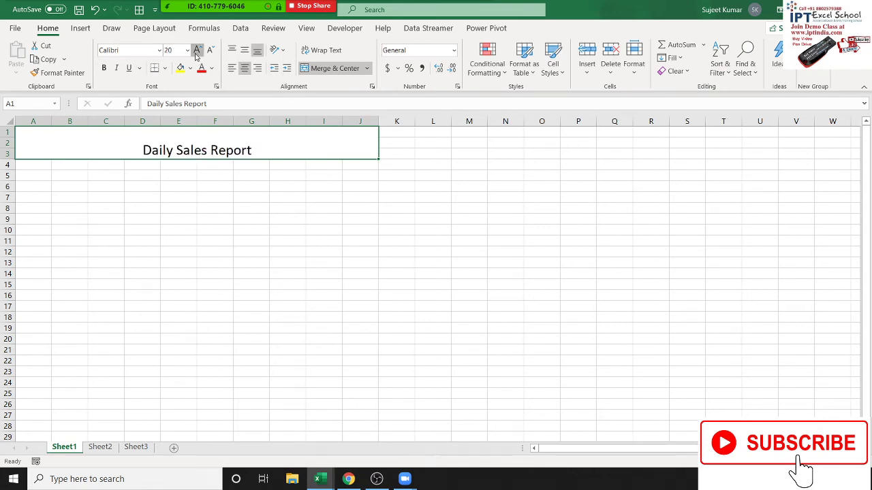
click(196, 53)
click(195, 53)
click(196, 53)
click(195, 54)
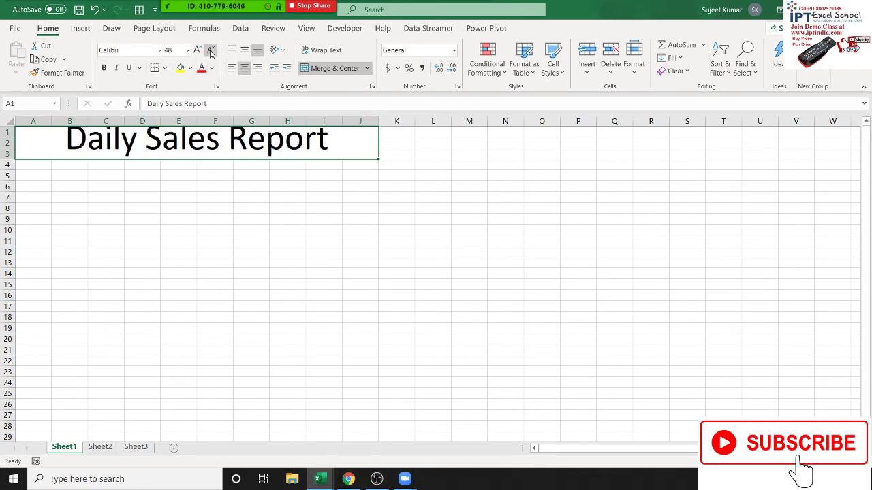
click(210, 50)
click(129, 69)
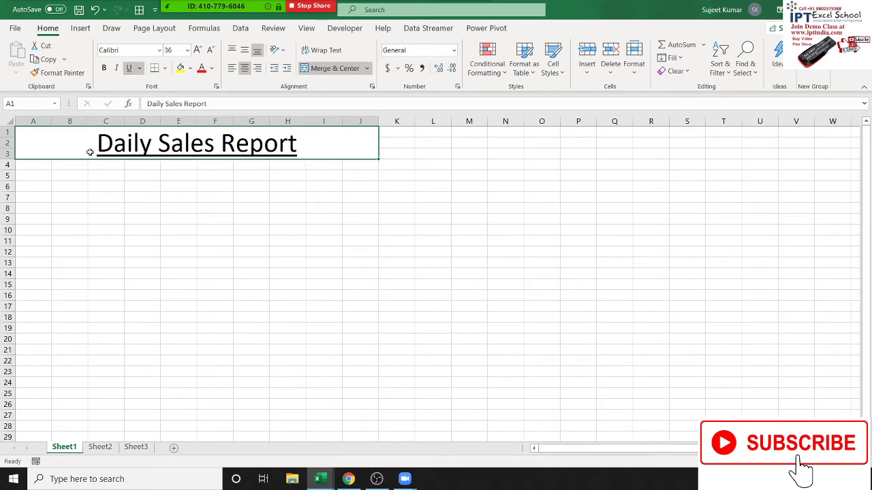
- Enter the 'Date' label in A6 and give A6:B6 a bottom border
click(42, 186)
text(Date)
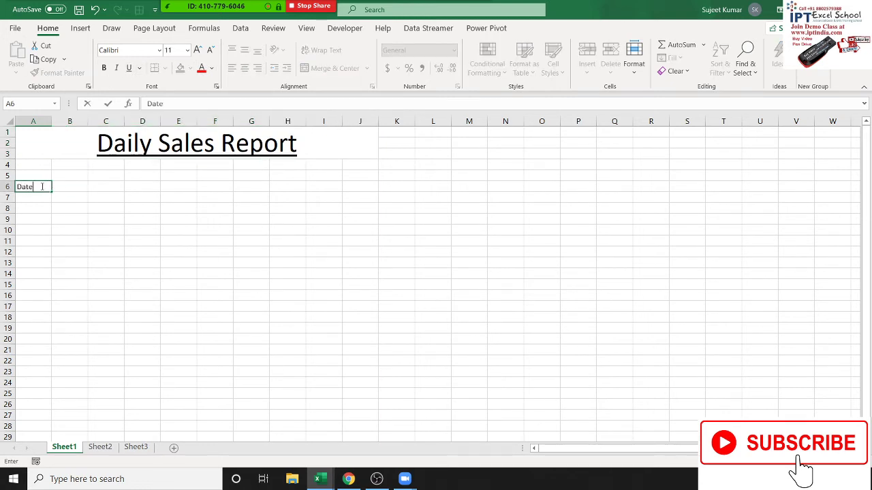
key(Tab)
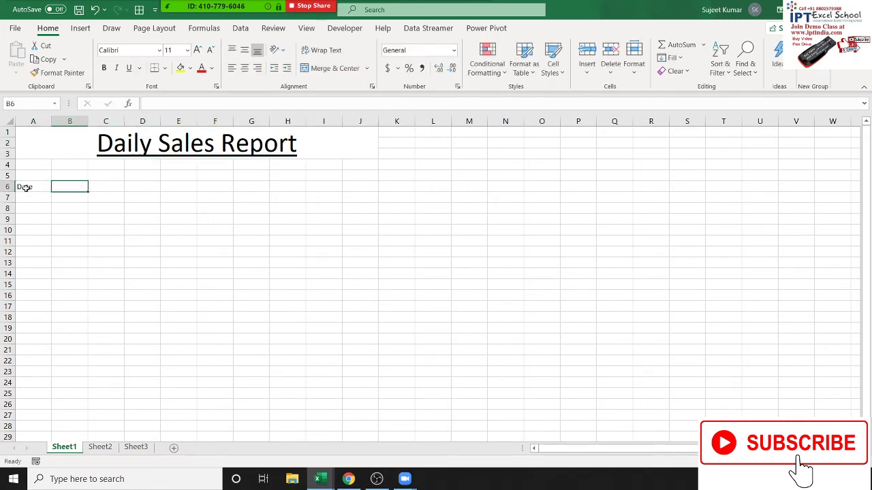
drag(26, 188, 66, 184)
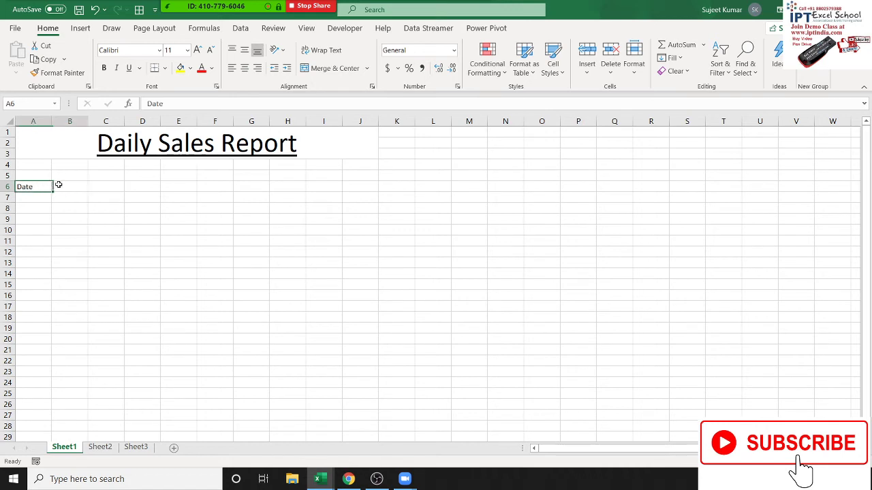
click(164, 68)
click(161, 103)
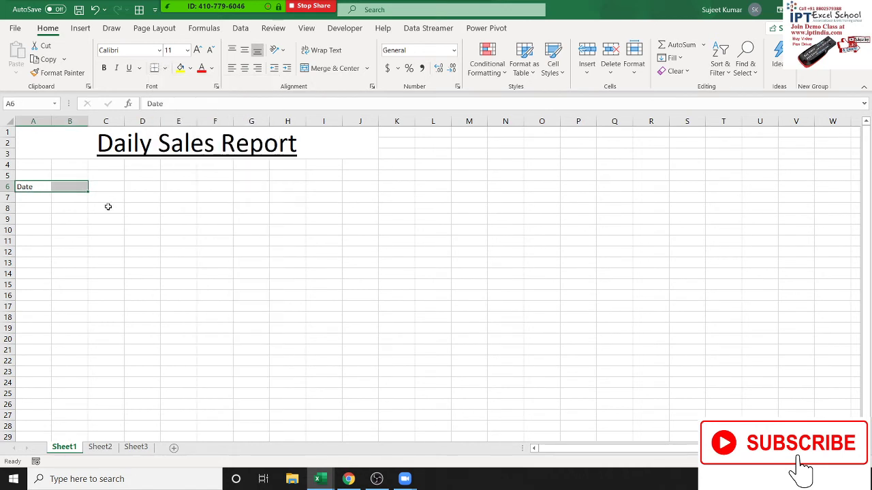
click(107, 204)
- Enter the 'Location' label in F6 and give F6:G6 a bottom border
click(224, 186)
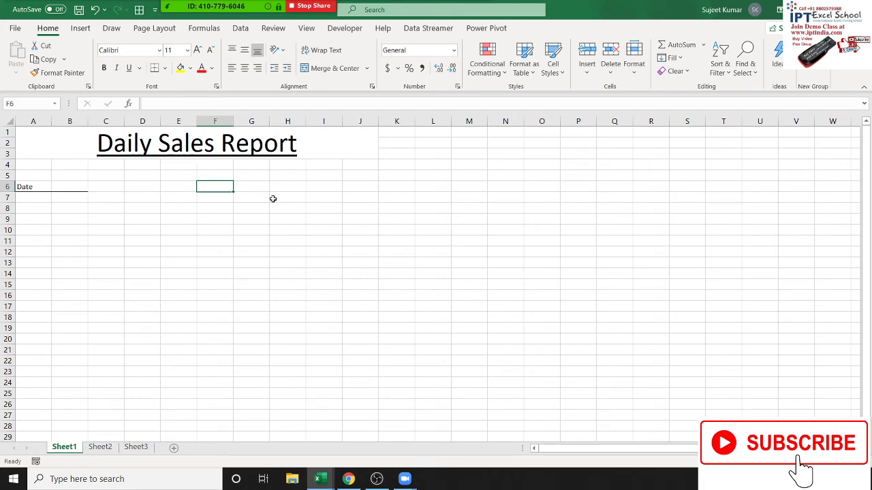
text(Loca)
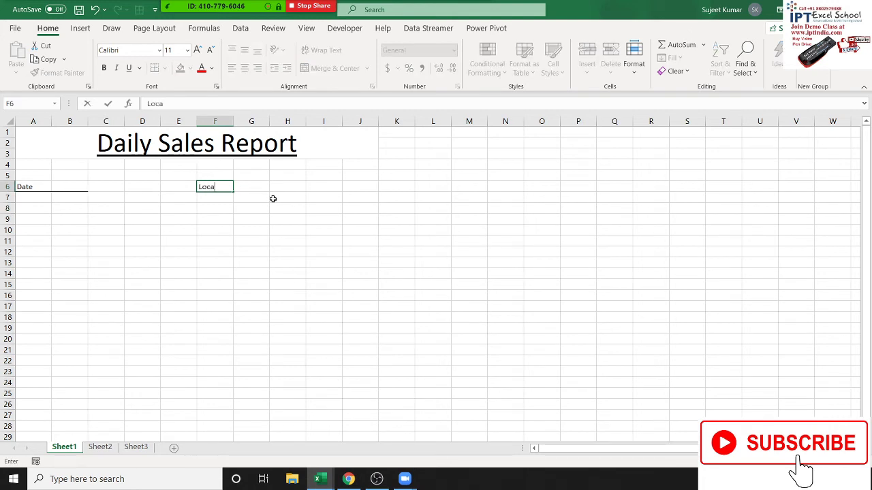
text(n)
key(Return)
key(Up)
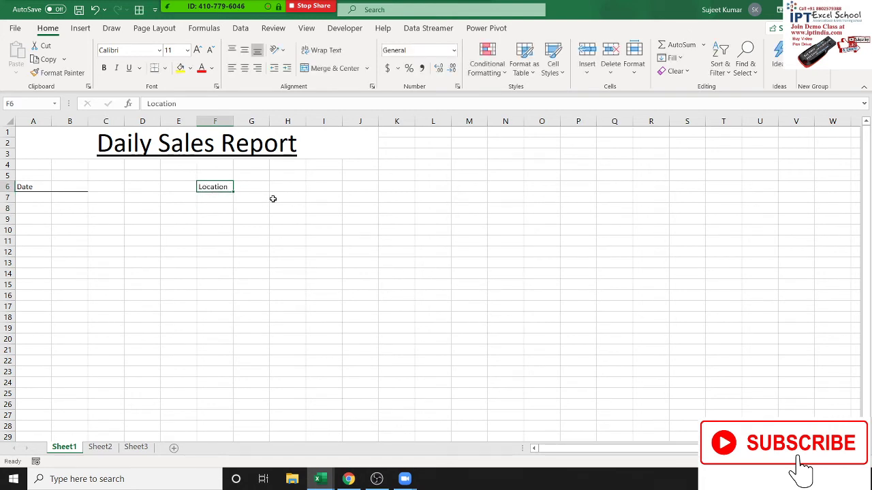
key(shift+Right)
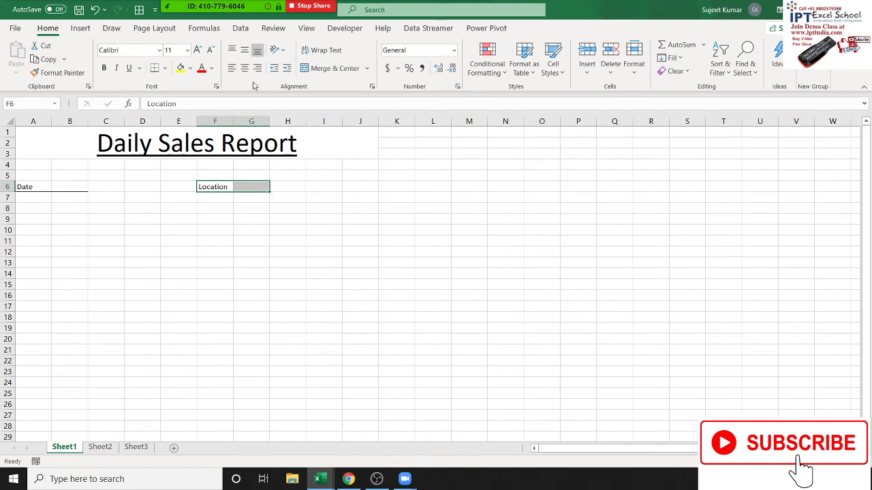
click(155, 68)
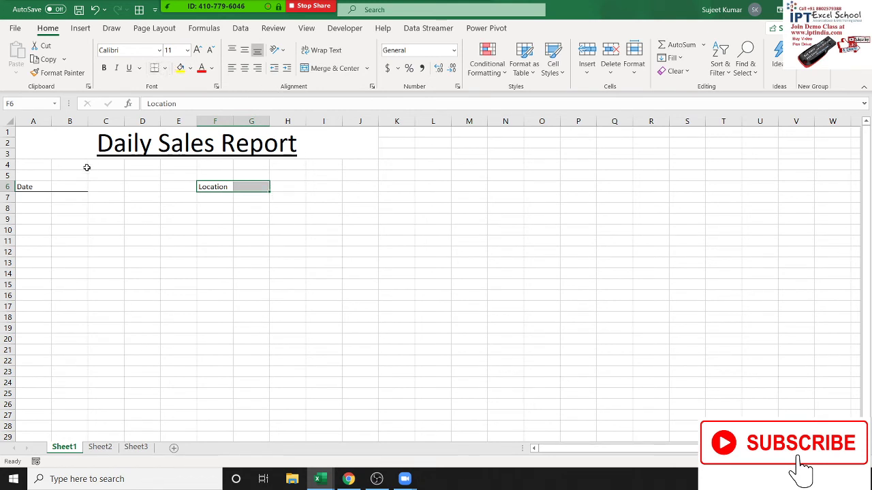
click(32, 228)
- Enter headings Sr, Des., Person, Dr, Cr and Balance in A10:F10, then widen column B
text(Sr)
key(Tab)
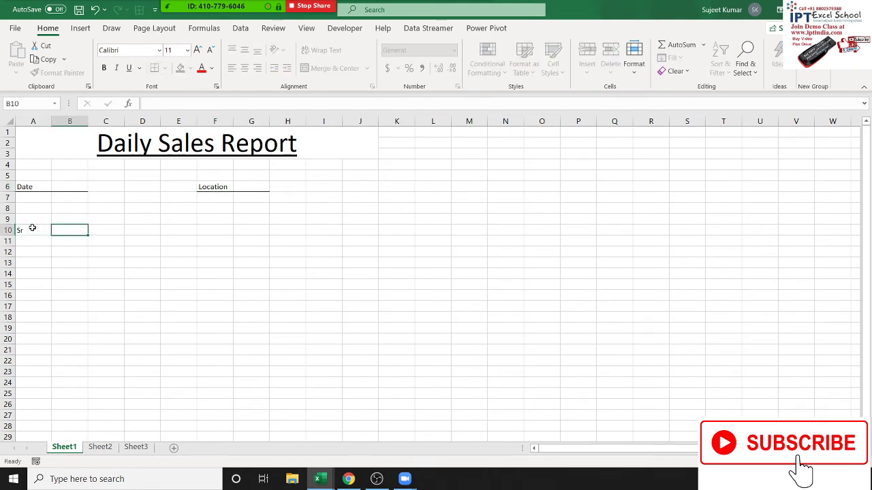
text(Des)
text(.)
key(Tab)
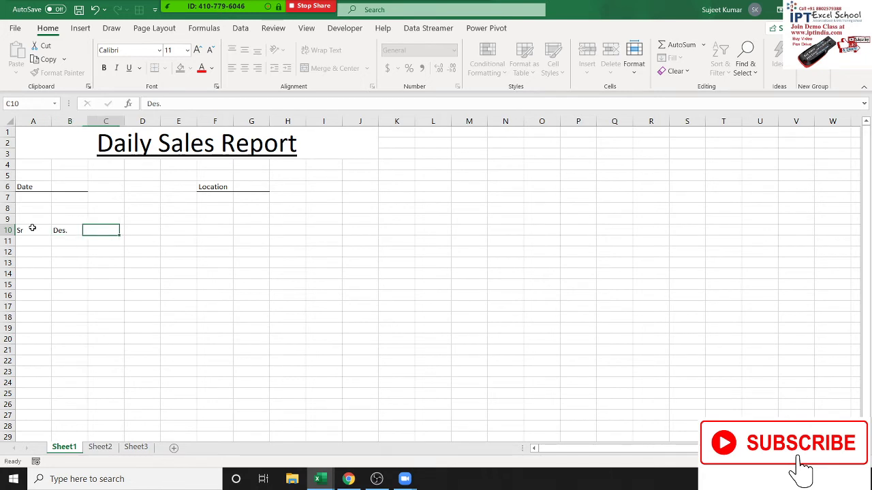
text(Perso)
text(n)
key(Tab)
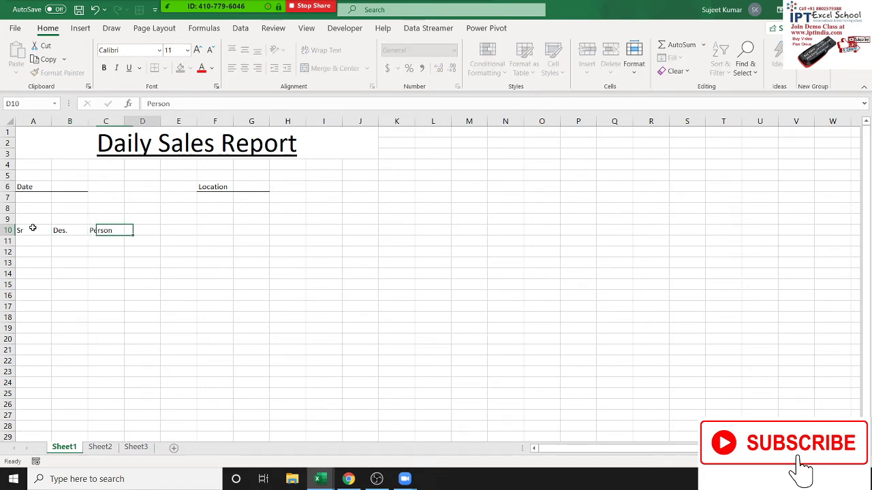
text(Dr)
key(Tab)
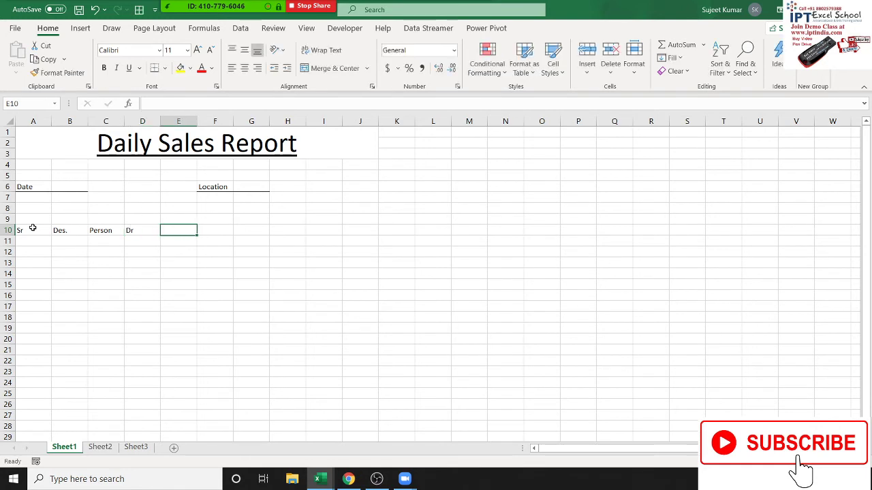
text(Cr)
key(Tab)
text(Bala)
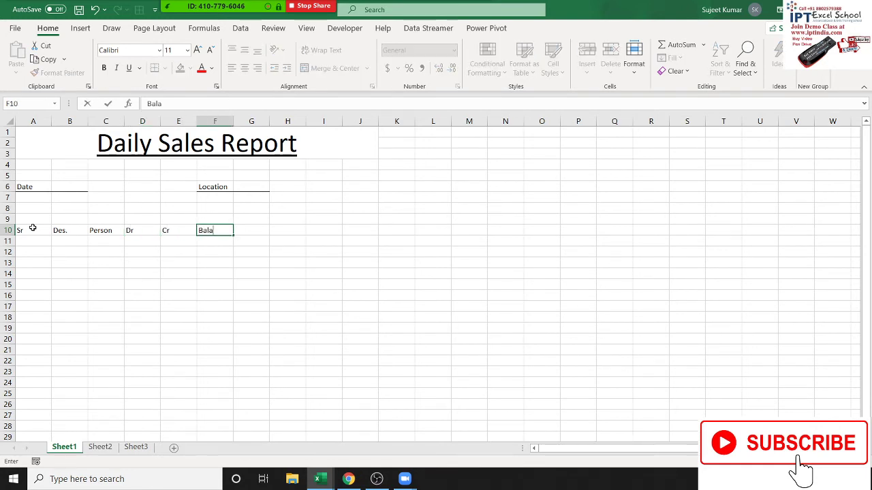
text(nce)
key(Return)
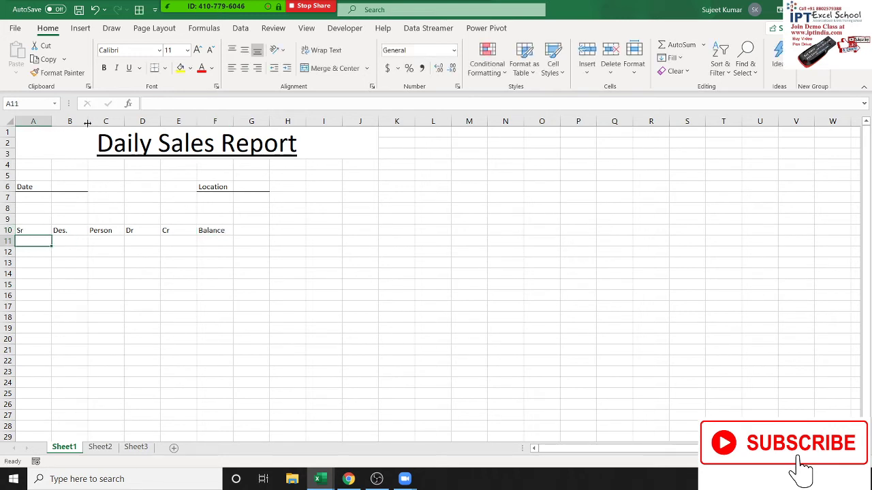
drag(87, 123, 177, 121)
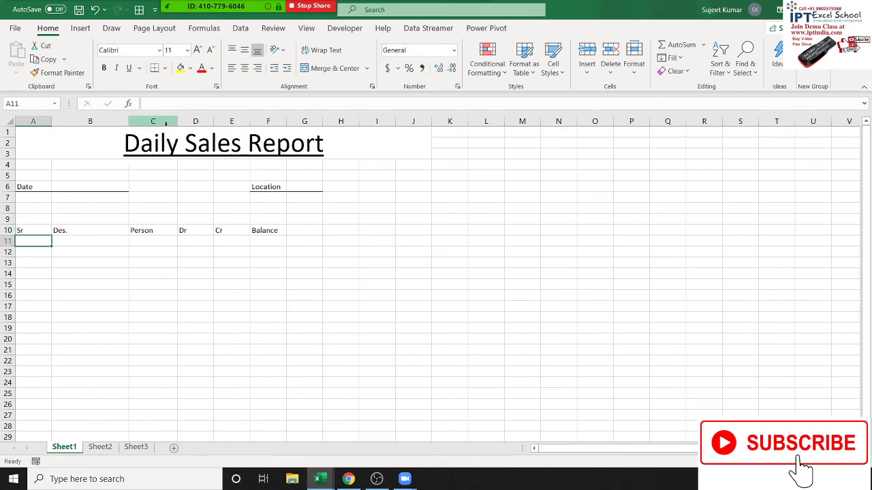
- Left-align the merged Daily Sales Report title, then select columns H through J
click(225, 143)
click(232, 68)
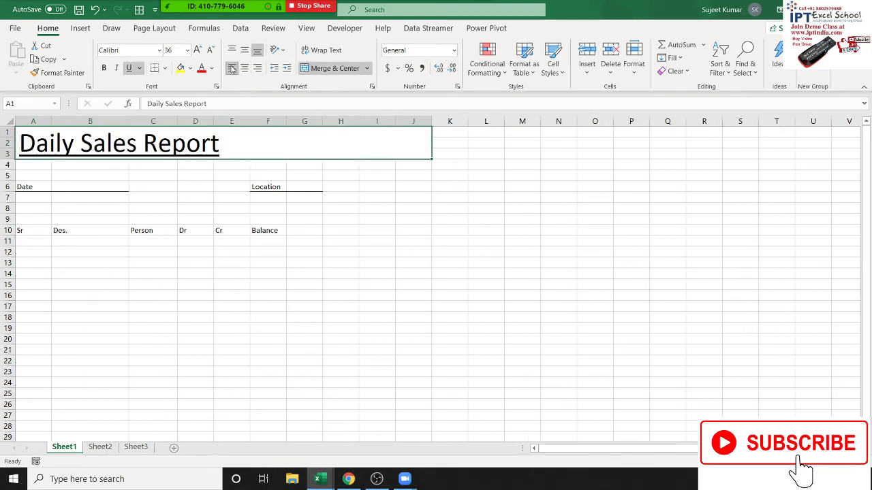
click(311, 252)
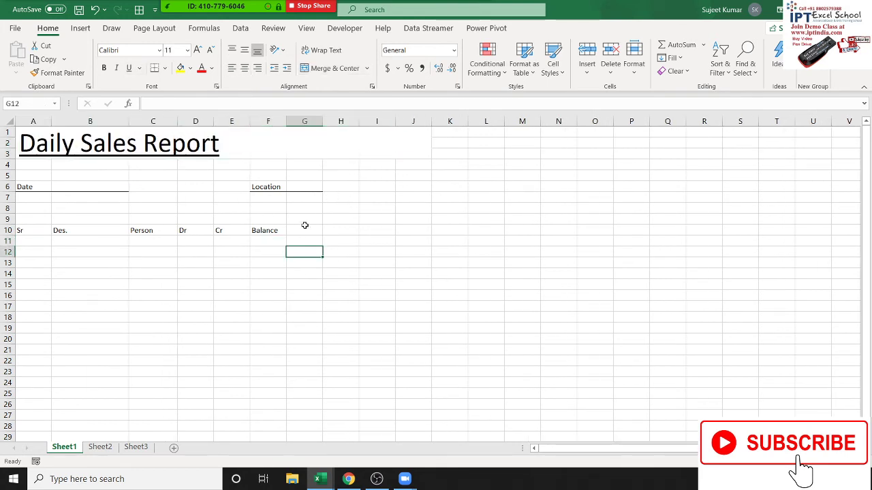
click(340, 122)
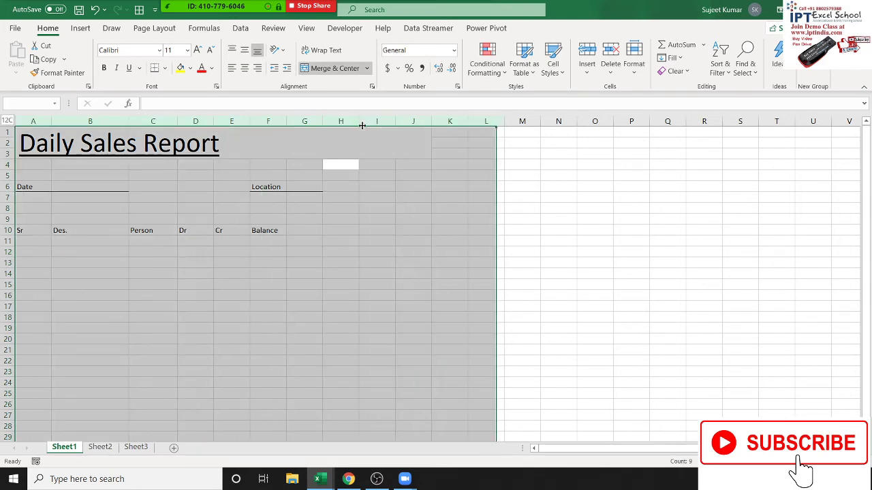
drag(340, 121, 413, 121)
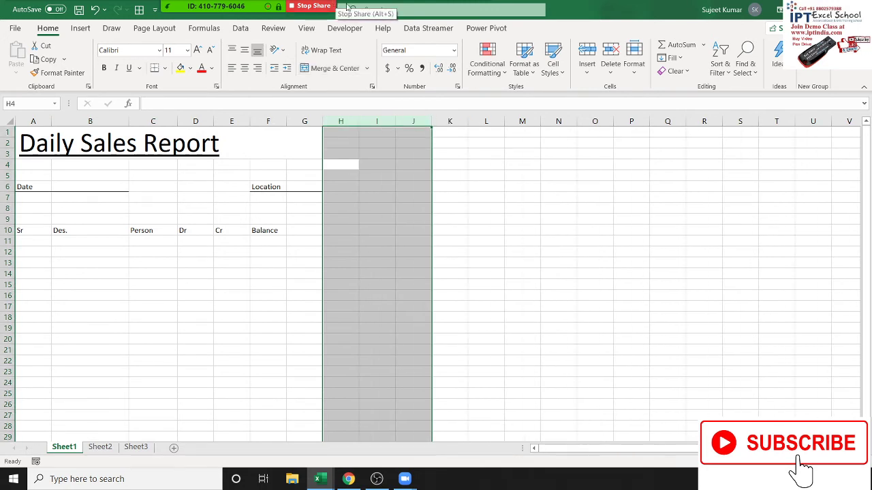
click(425, 251)
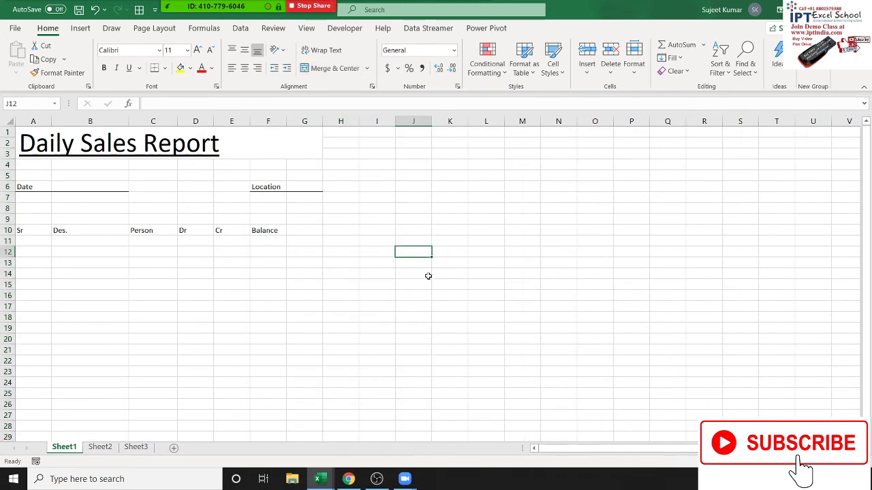
click(265, 231)
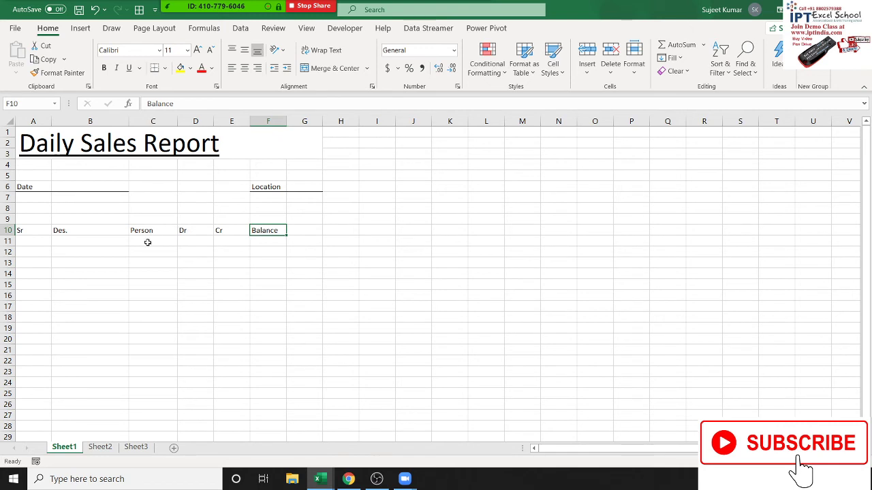
- Enter the first balance formula =E11-D11 in F11
click(266, 244)
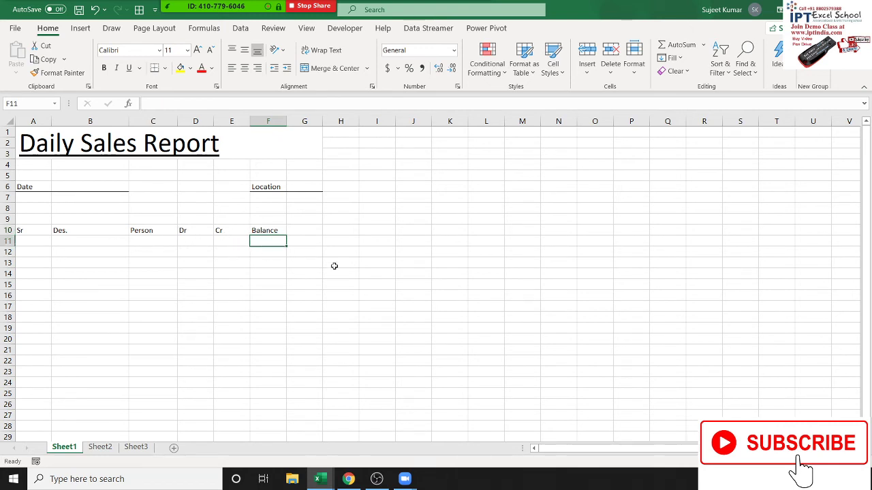
text(=E11-)
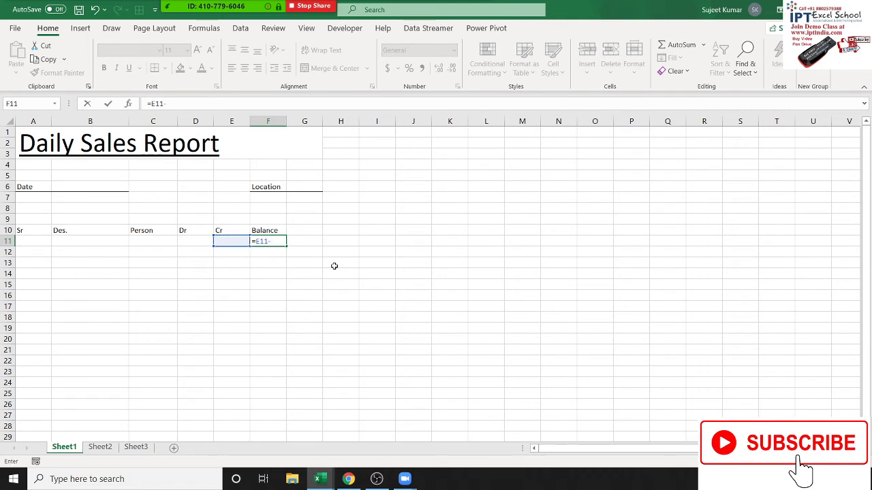
key(Left)
key(Left)
key(Return)
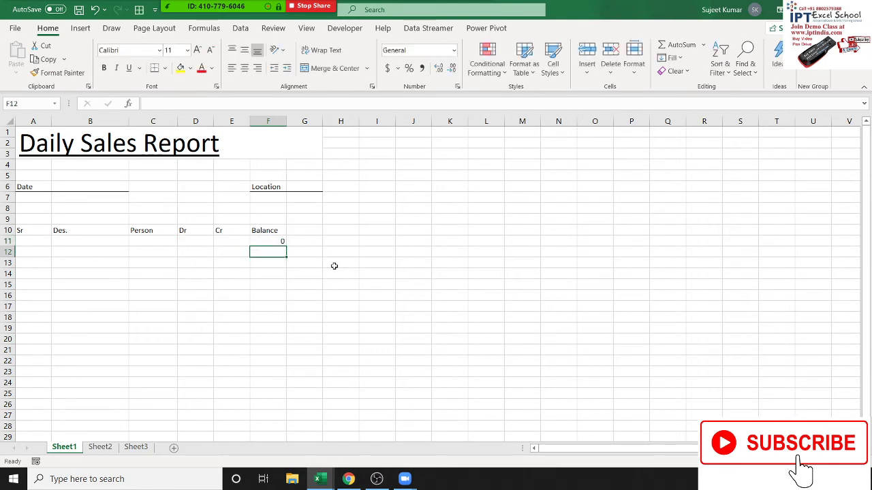
- Enter the running balance =F11+E12-D12 in F12 and fill it down to F18
text(=)
key(Up)
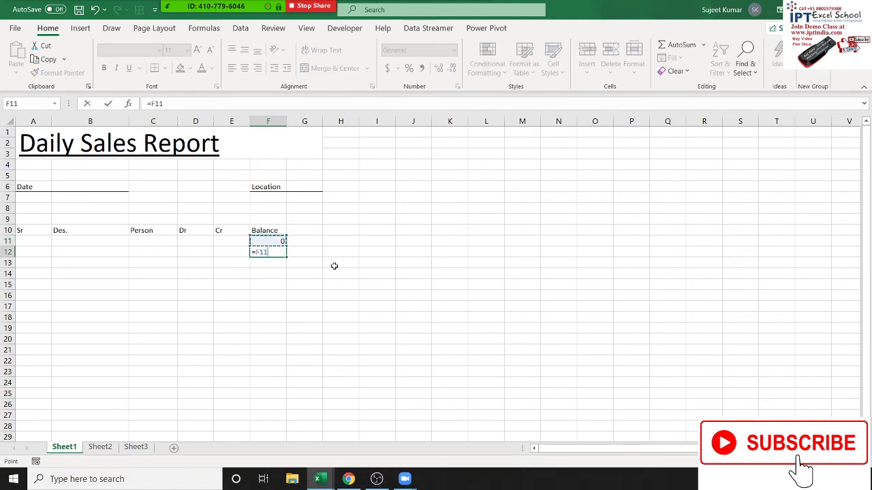
text(+)
key(Left)
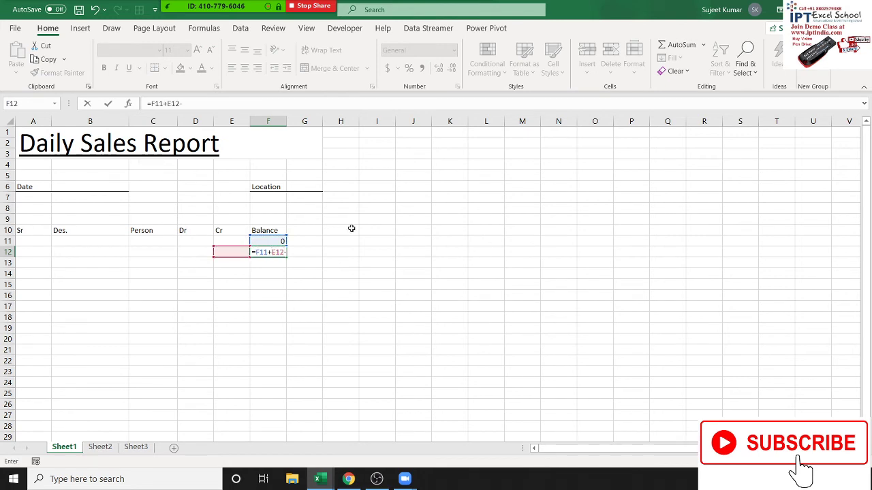
text(-)
key(Left)
key(Left)
key(Return)
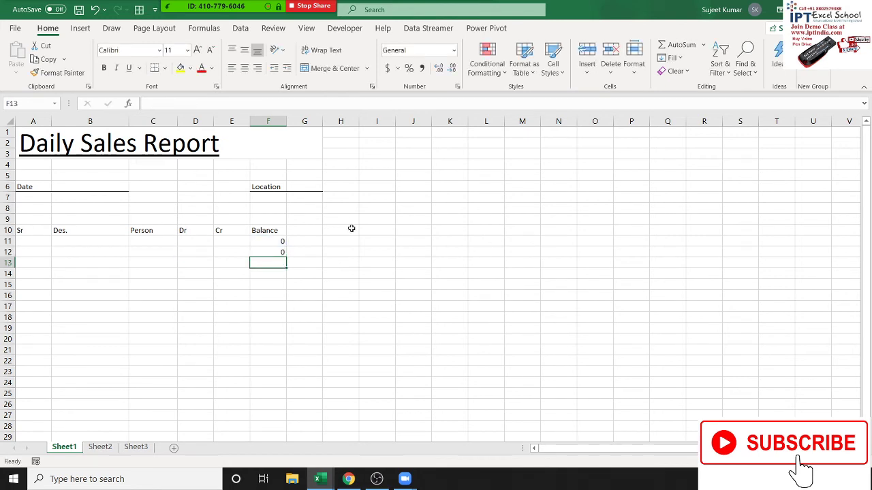
key(Up)
key(shift+Down)
key(shift+Down)
key(shift+Down)
key(shift+Down)
key(shift+Down)
key(shift+Down)
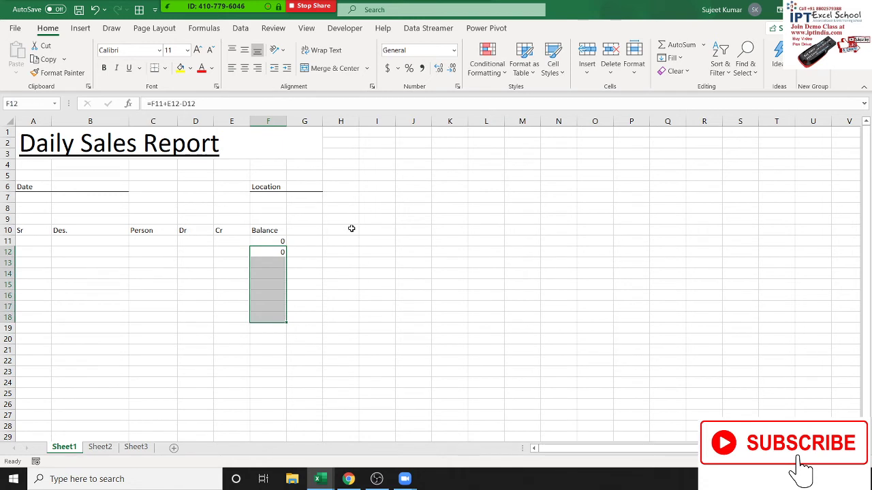
key(ctrl+d)
key(Left)
key(Up)
key(Left)
key(Left)
key(Left)
- Start row 11 with serial number 1 and description Cash Rec
text(1)
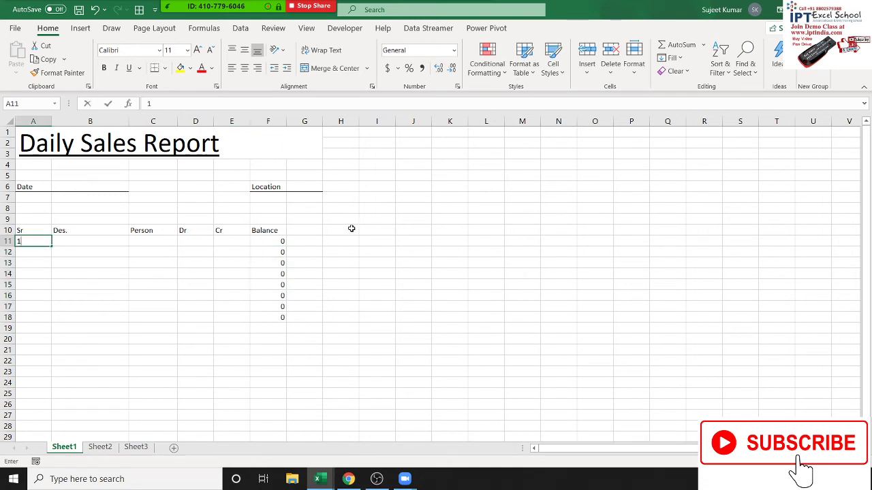
key(Tab)
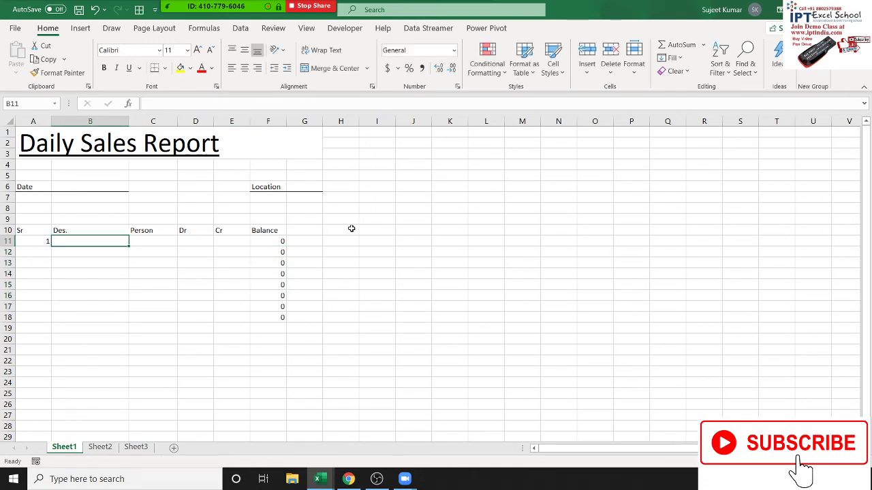
text(Cash Rec)
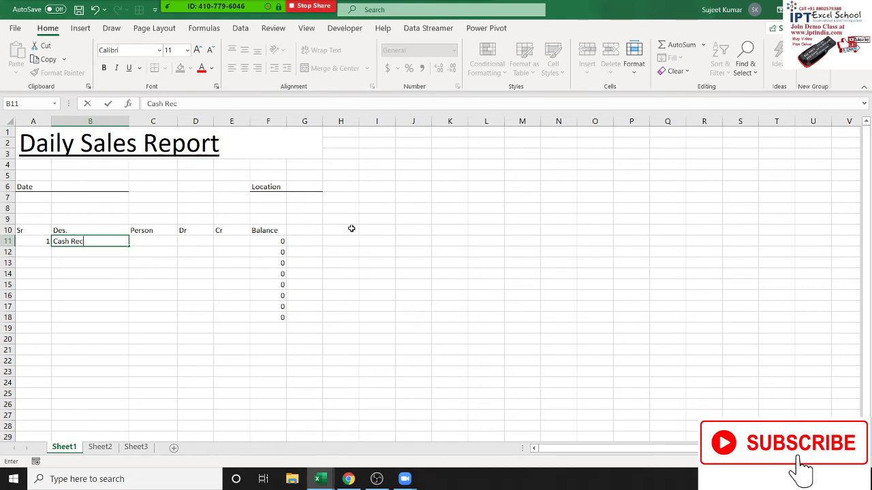
key(Return)
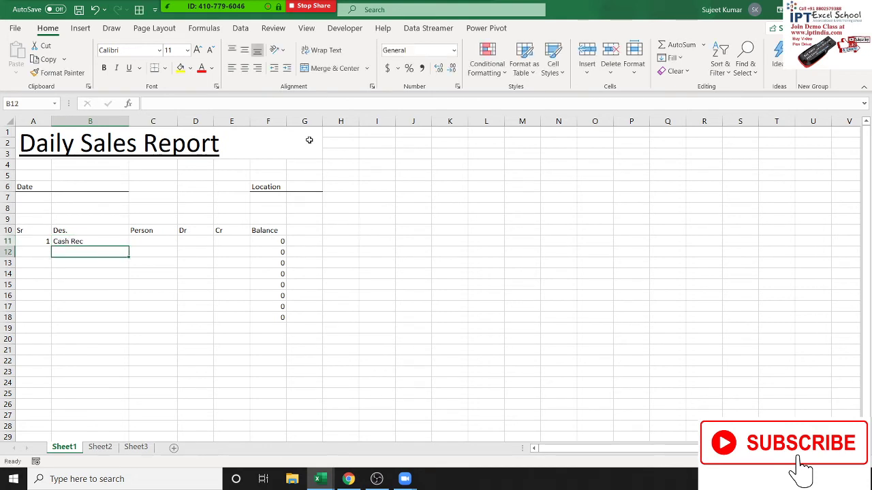
- Mute all participants in the meeting window
click(210, 15)
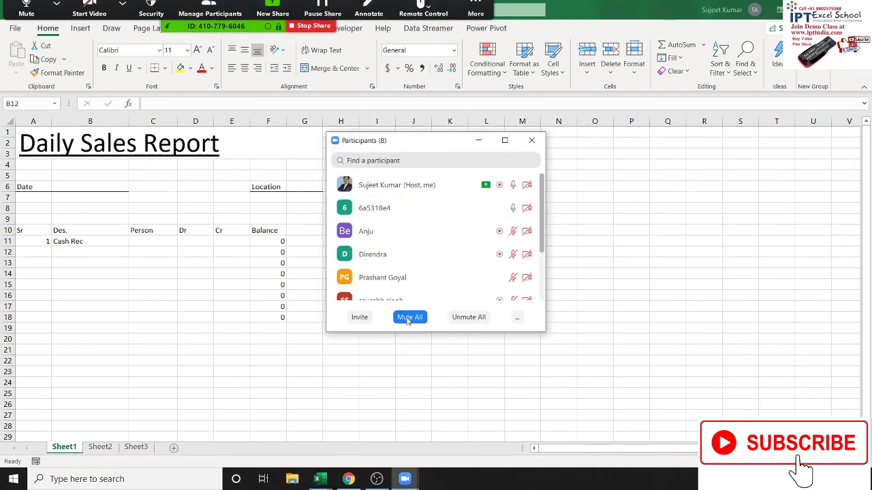
click(409, 317)
click(471, 271)
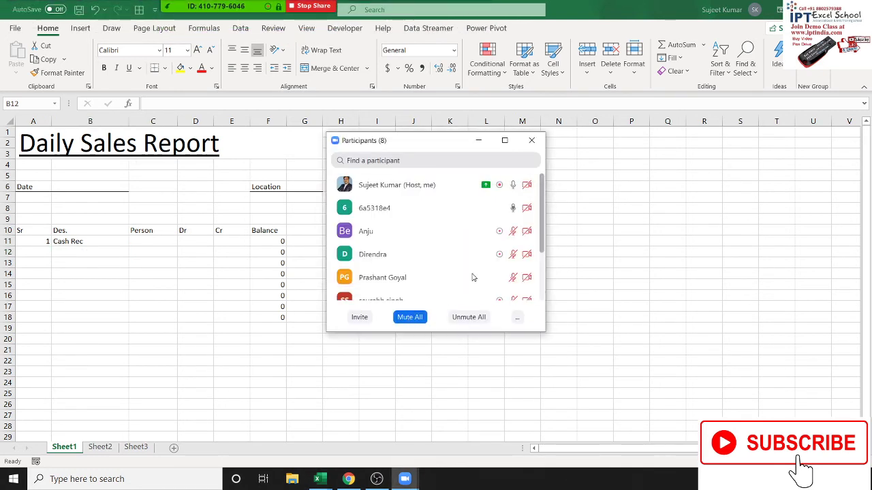
click(538, 143)
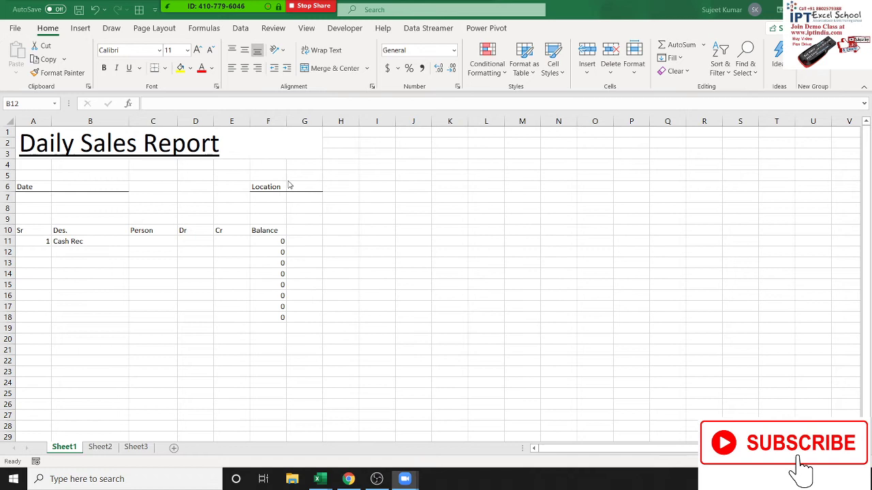
- Add the person's name and a 5000 credit to the Cash Rec entry
click(158, 243)
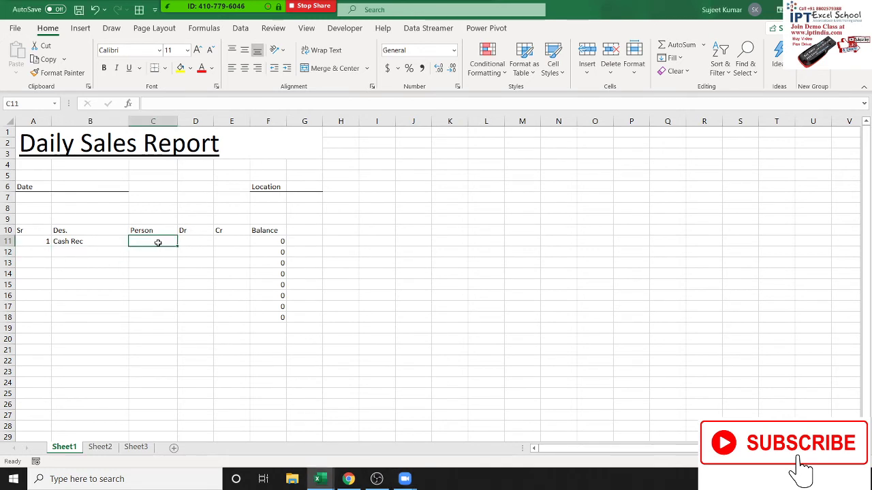
text(P)
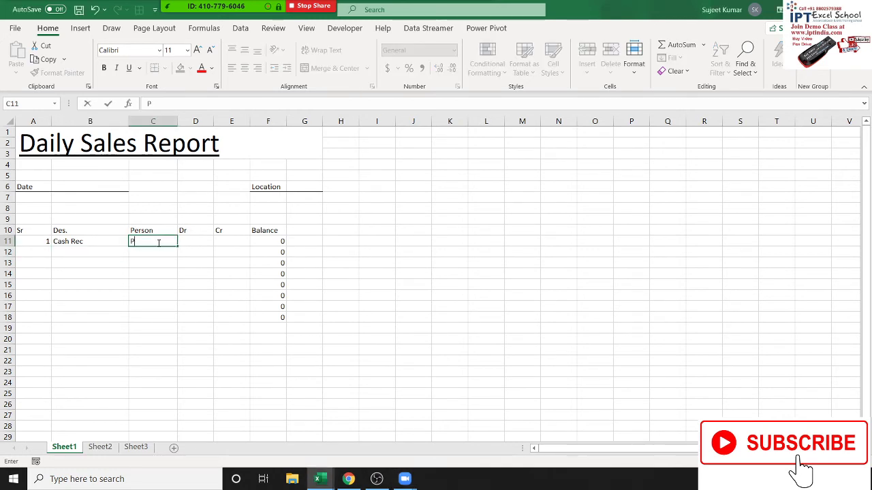
text(uneet)
key(Tab)
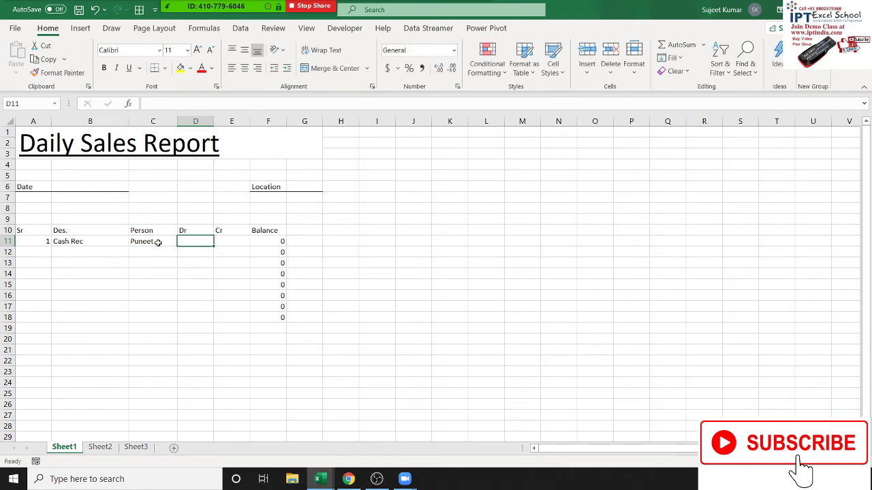
text(0)
key(Escape)
key(Tab)
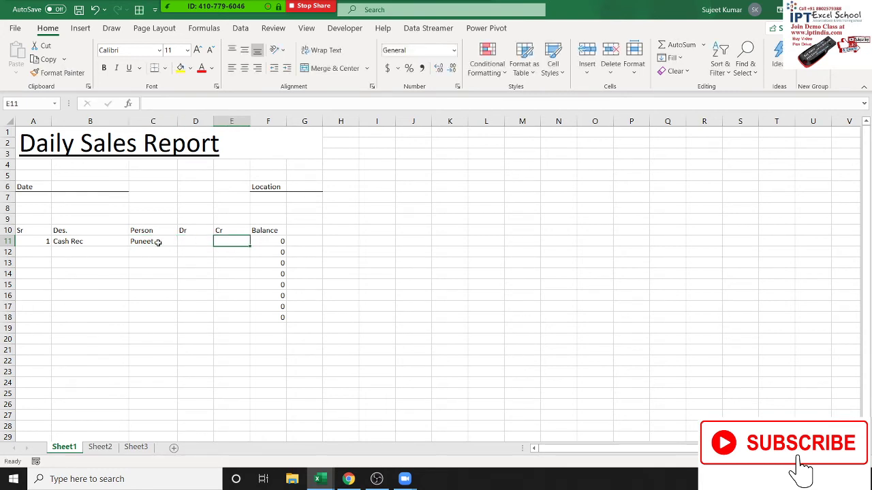
text(5000)
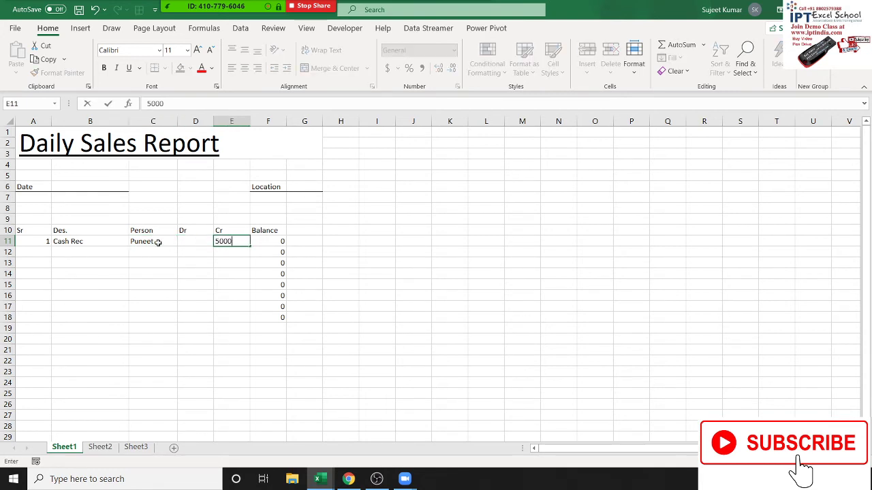
key(Return)
key(Left)
key(Left)
key(Left)
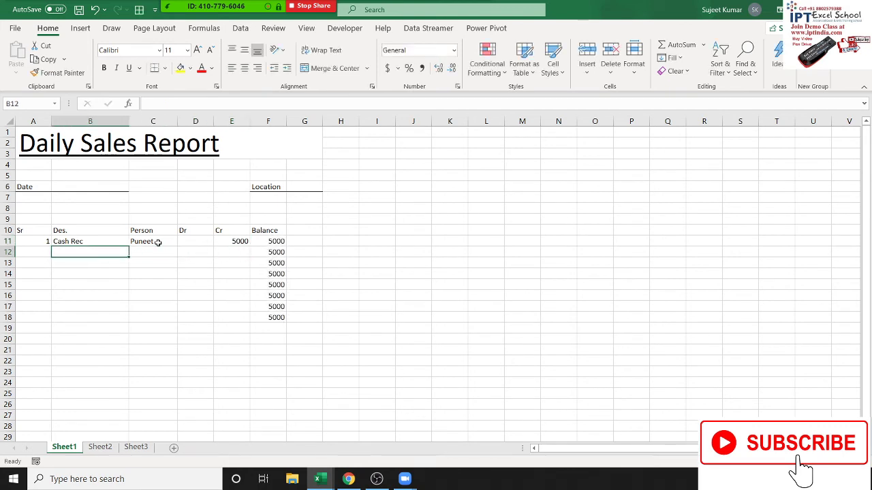
key(Left)
- Enter serial number 2 in A12 and refill the balance formula down to F18
text(2)
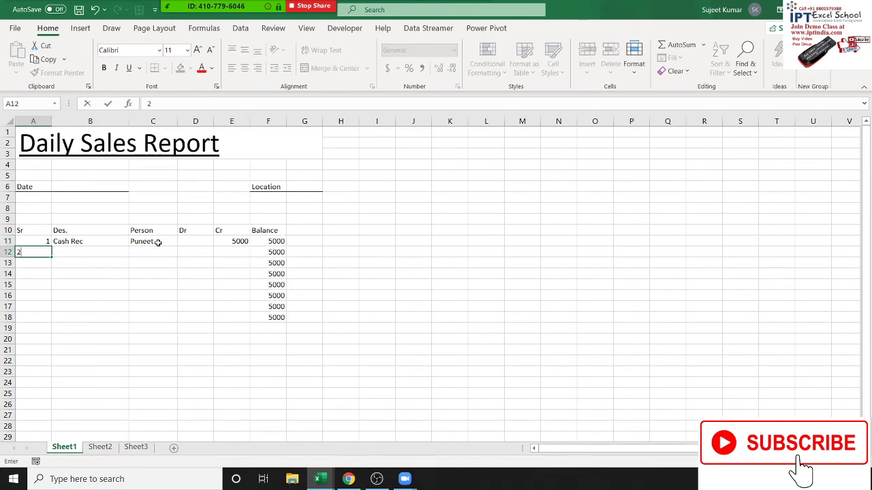
key(Return)
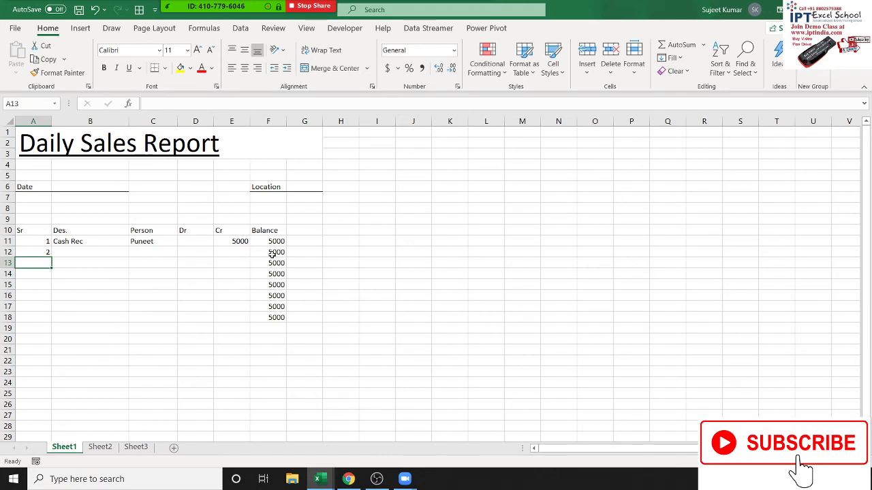
drag(275, 253, 275, 319)
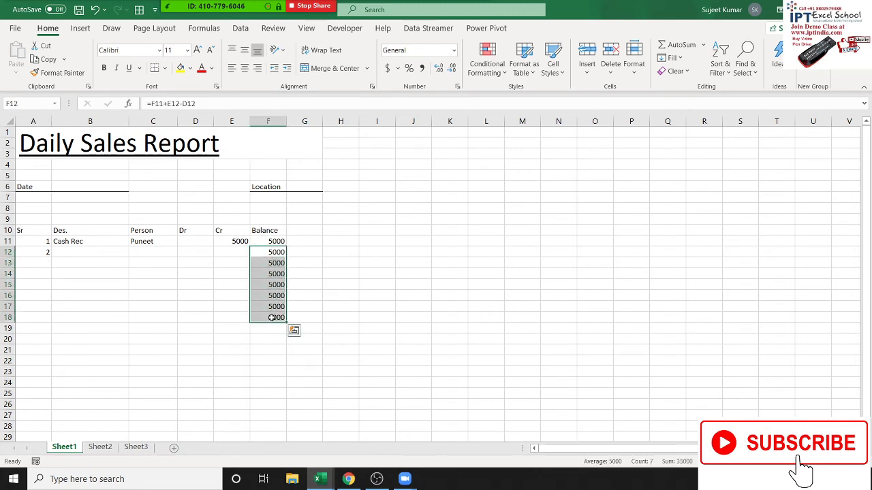
- Complete row 12 with Conv, the person's name and a 500 debit, refreshing balances
click(84, 252)
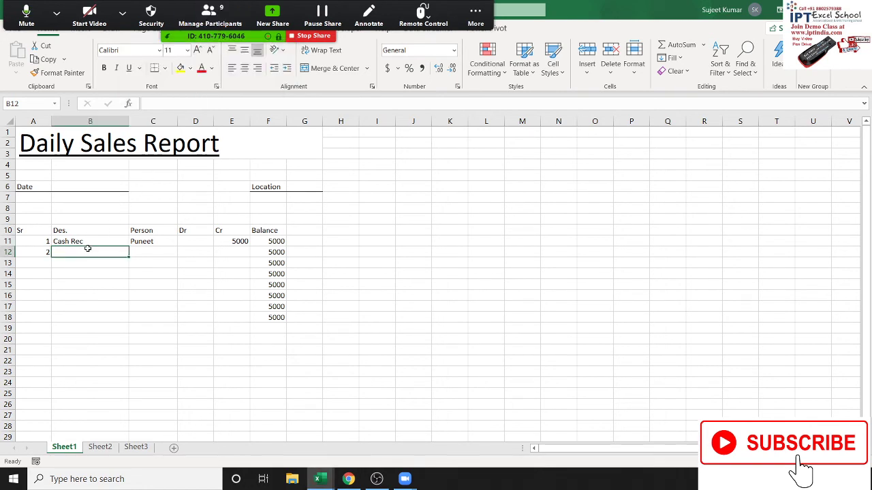
text(Conv)
key(Tab)
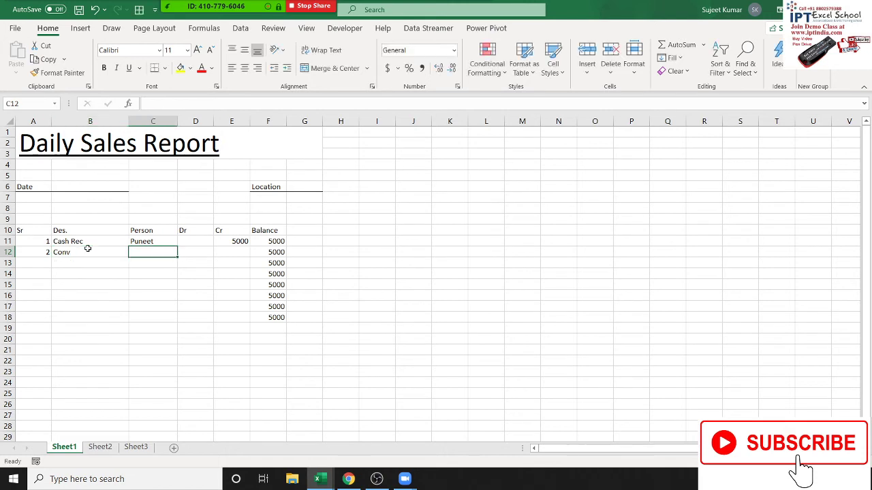
text(Puja)
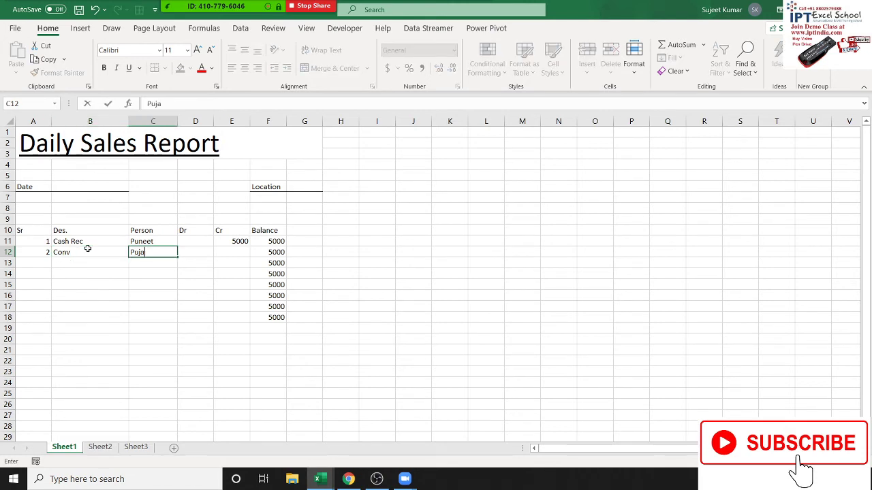
key(Tab)
text(50)
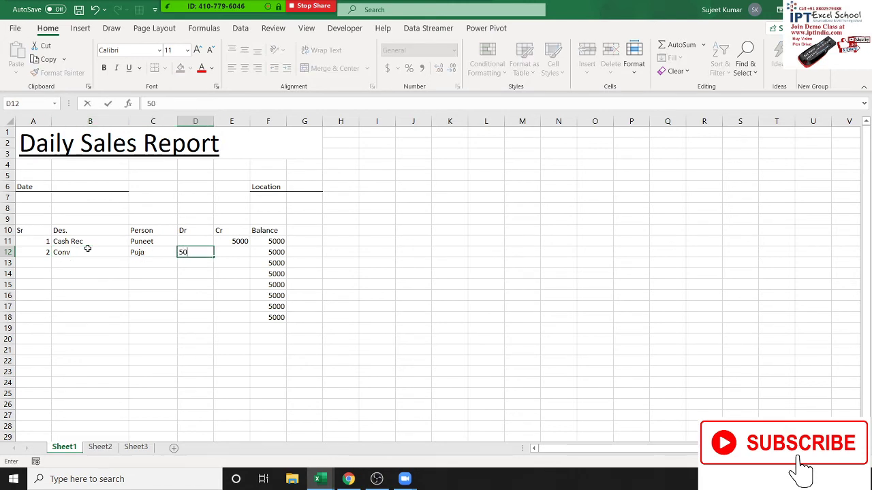
key(Return)
key(Right)
key(Right)
key(Right)
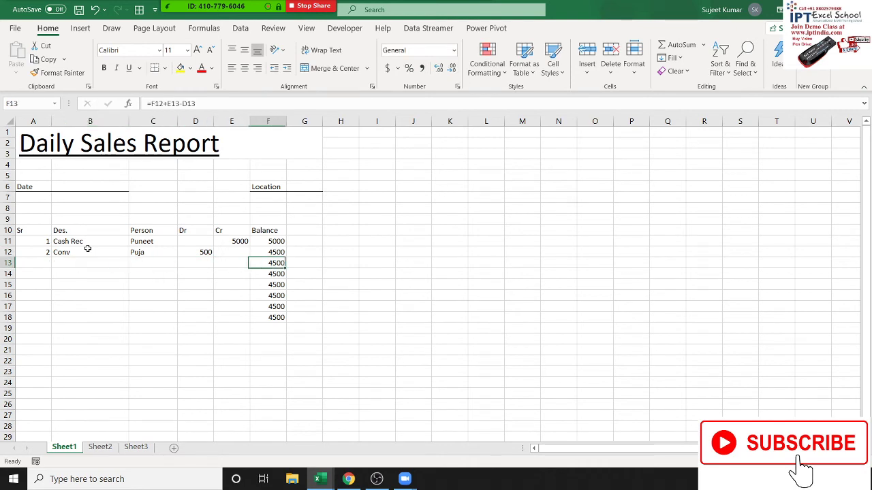
key(Up)
key(shift+Down)
key(shift+Down)
key(shift+Down)
key(ctrl+d)
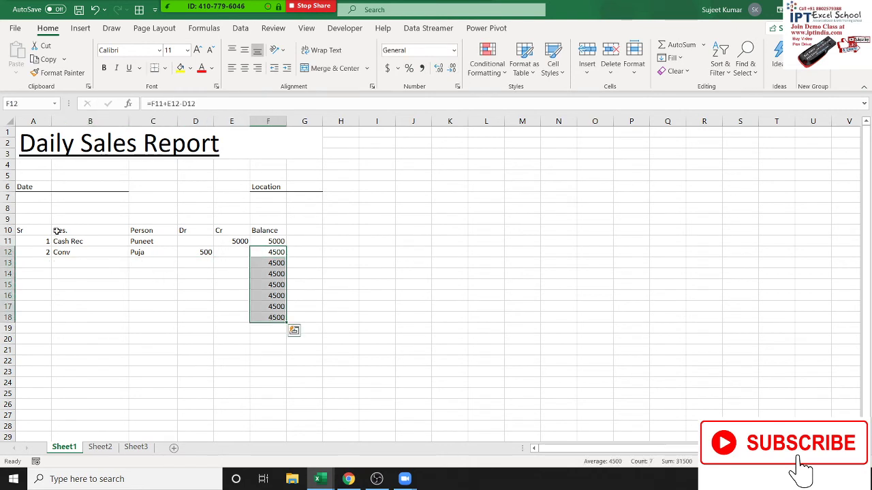
mouse_move(31, 230)
mouse_down()
mouse_move(272, 417)
mouse_move(273, 407)
mouse_up()
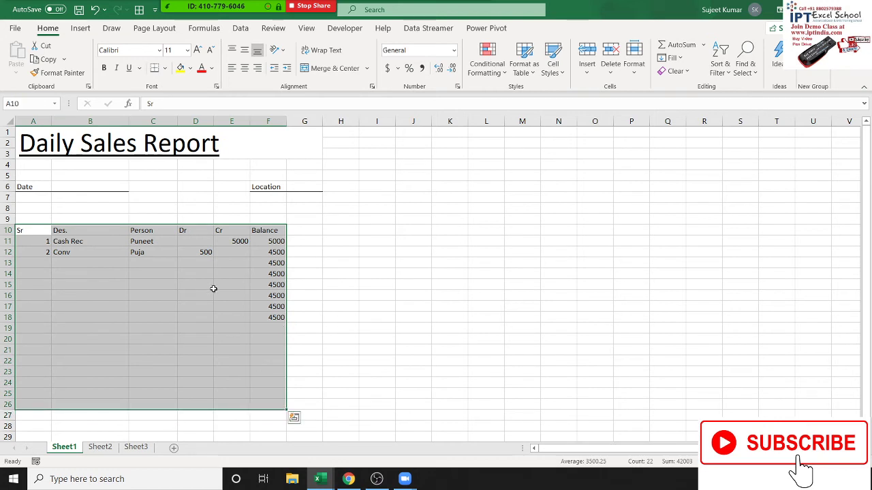
- Apply All Borders to A10:F26 and label A26 'Total'
click(164, 69)
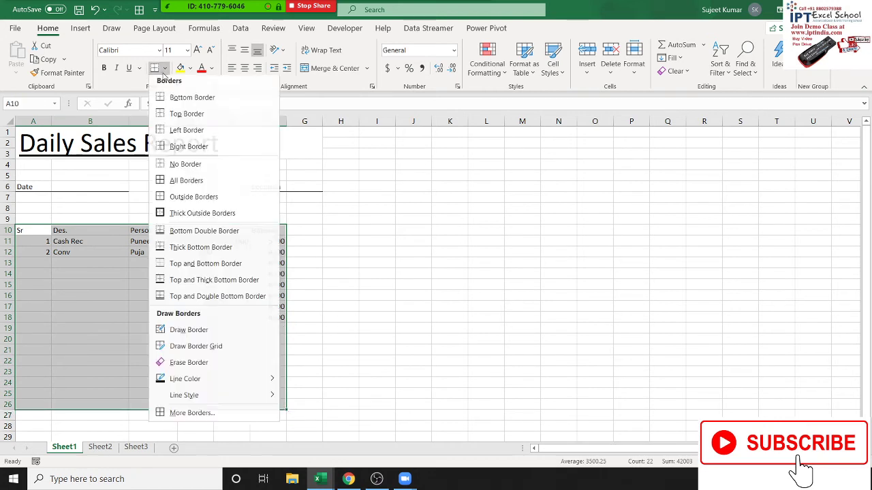
click(173, 182)
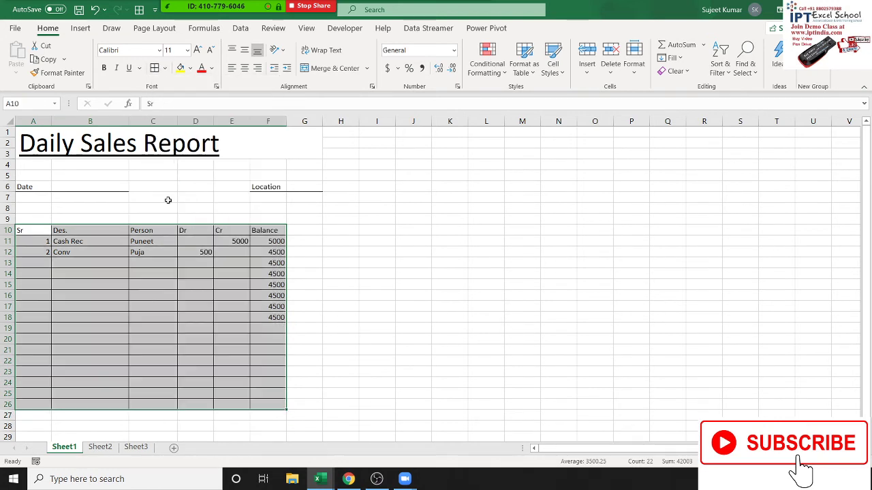
click(40, 404)
text(Tot)
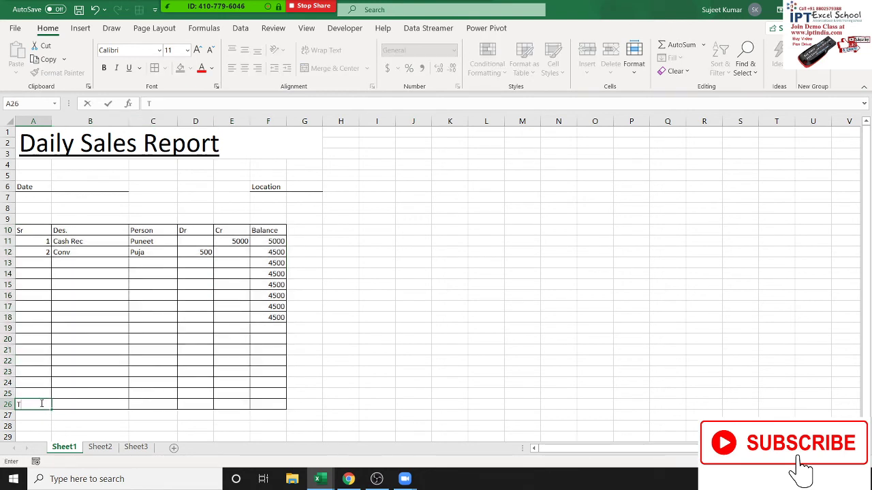
text(al)
key(Tab)
key(Tab)
key(Tab)
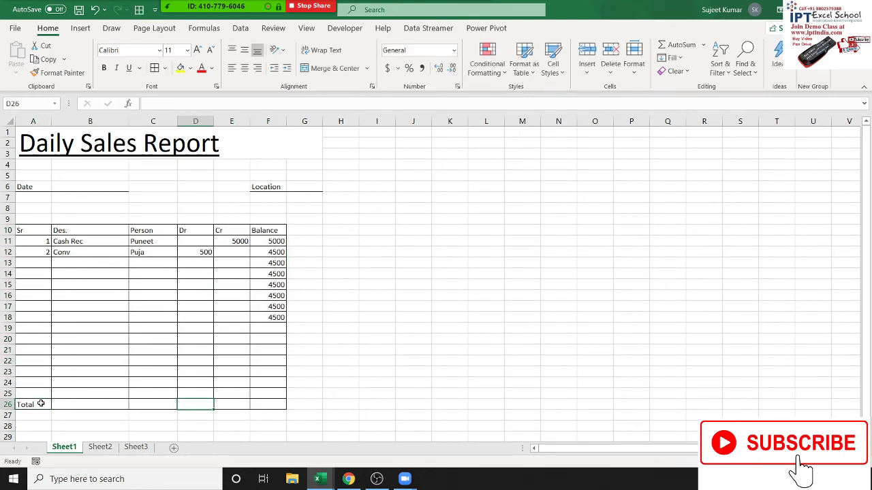
- Sum the Dr column D11:D25 into D26, giving 500
text(=sum)
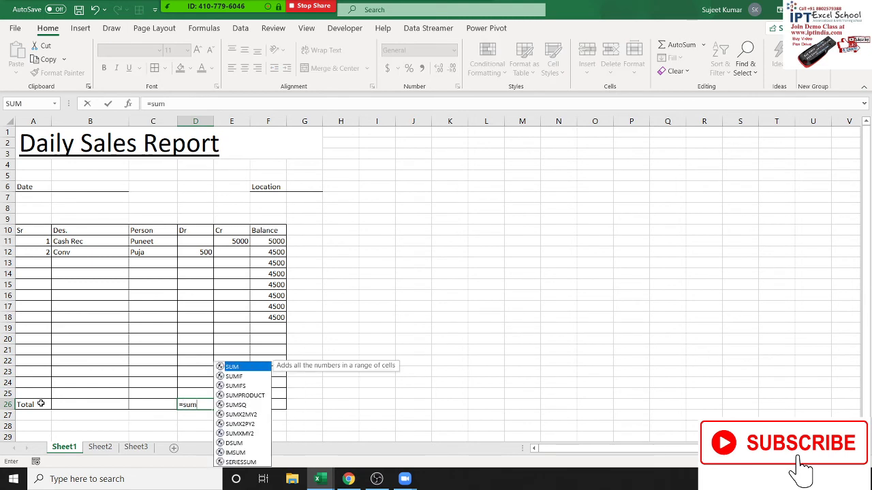
key(Tab)
key(Up)
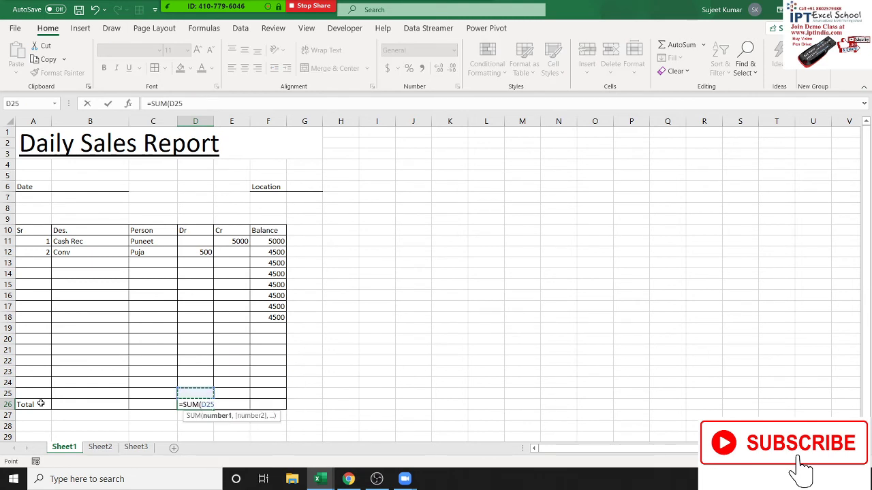
key(ctrl+shift+Up)
key(Return)
key(Tab)
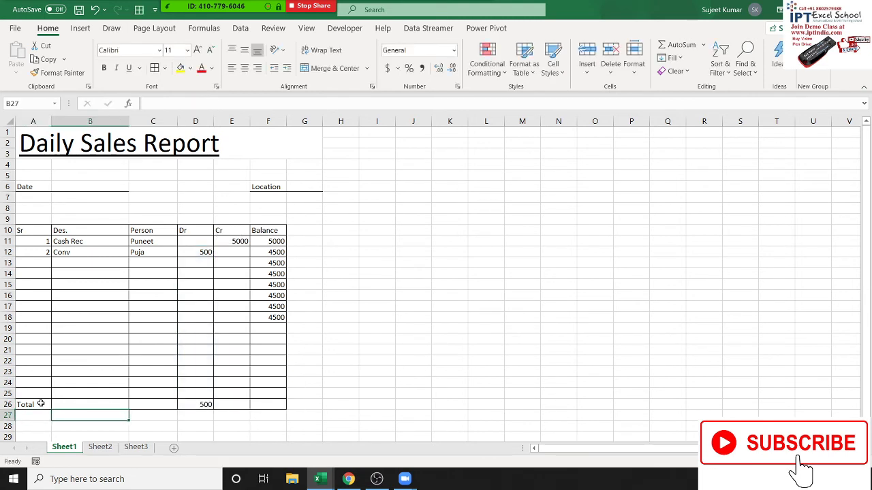
- Sum the Cr column E11:E25 into E26, giving 5000
click(226, 402)
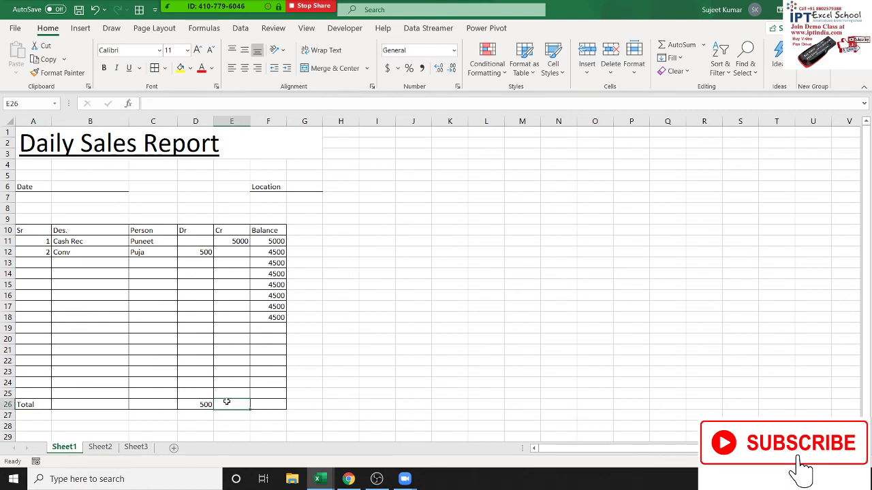
text(=sum)
key(Tab)
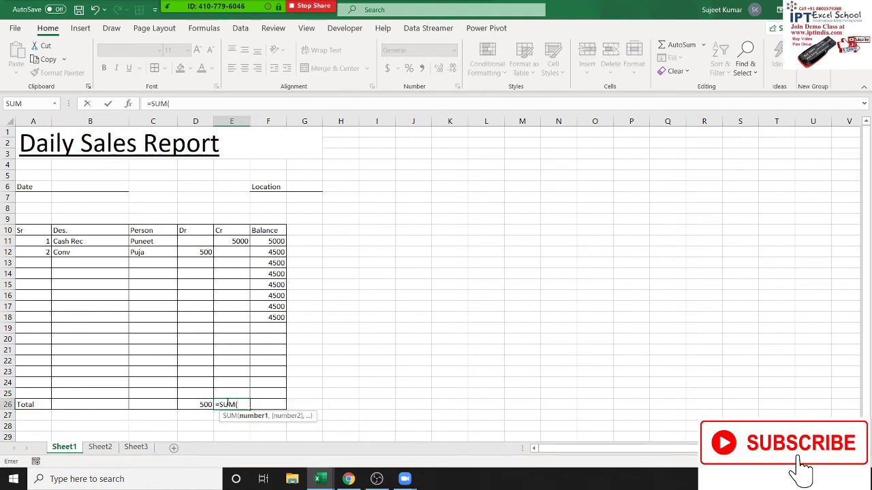
key(Escape)
text(\)
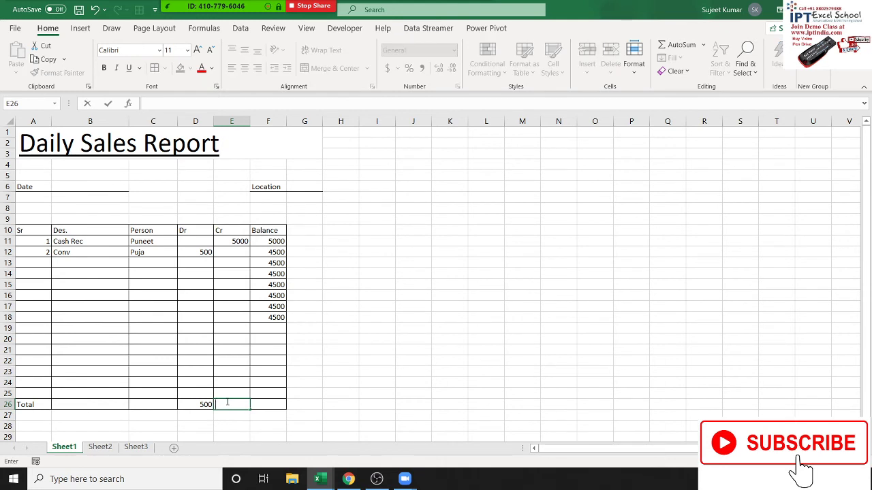
text(=sum)
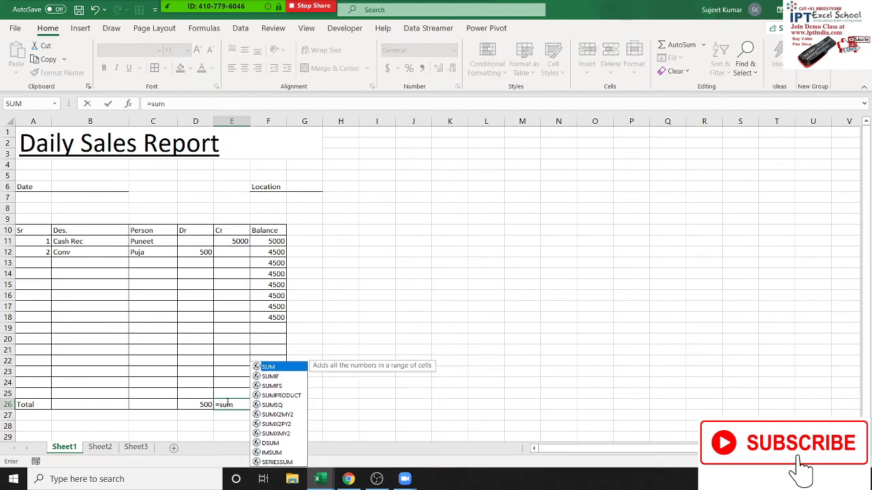
key(Tab)
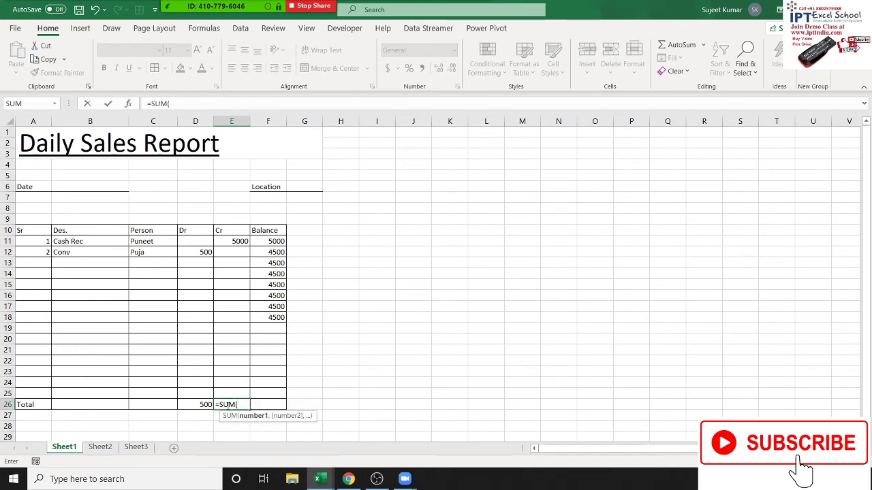
drag(241, 394, 239, 241)
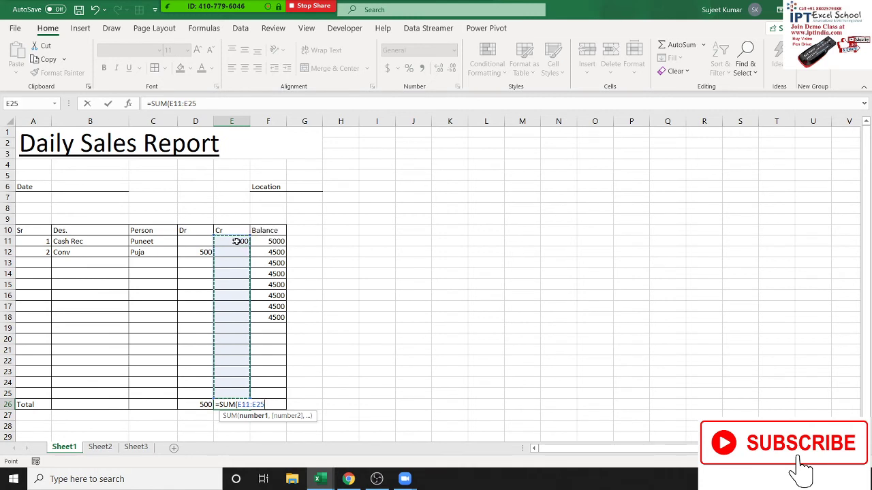
text())
key(Return)
- Enter the balance formula =E26-D26 in F26, showing 4500
key(Up)
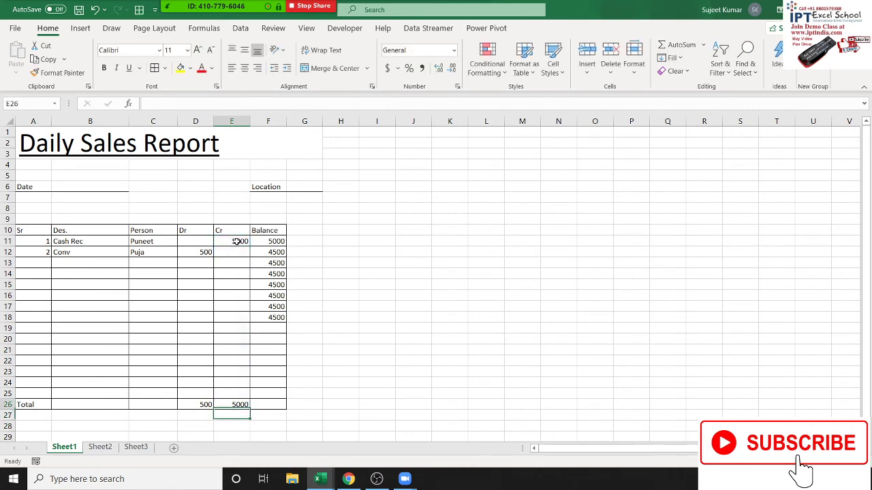
key(Right)
text(=)
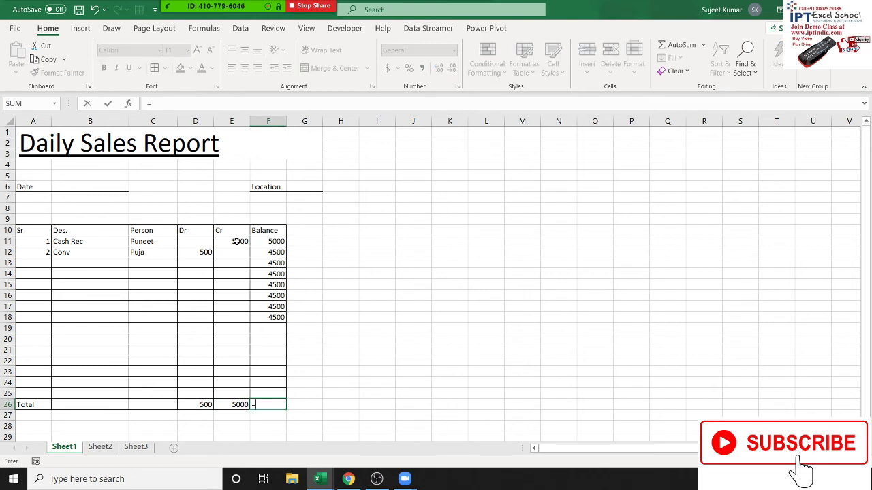
key(Left)
text(-)
key(Left)
key(Left)
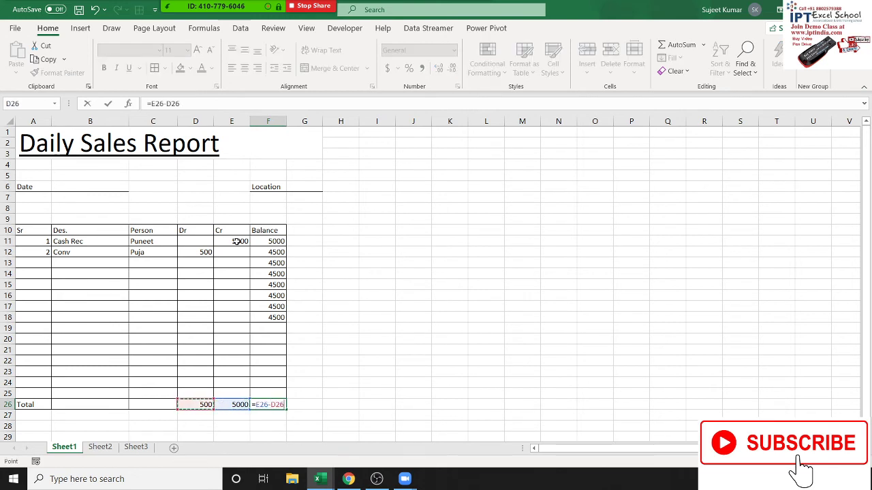
key(ctrl+Return)
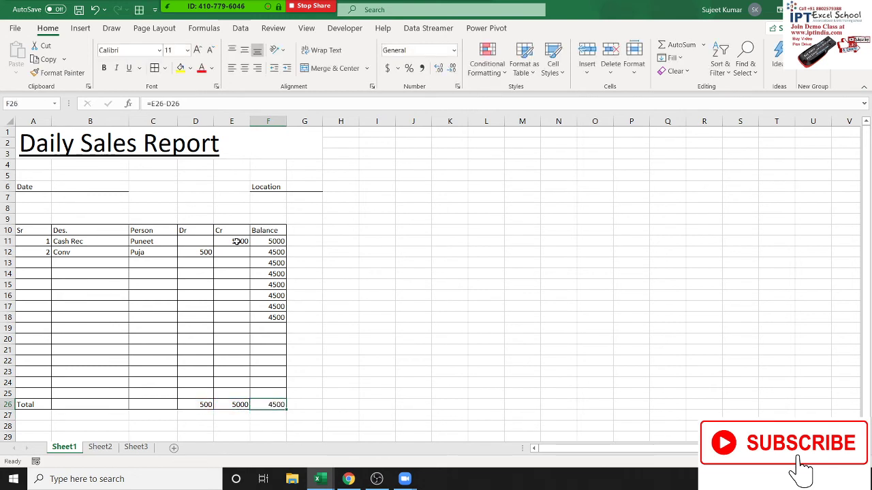
- Draw a signing line as a bottom border under A32:B32
scroll(119, 341, down, 1)
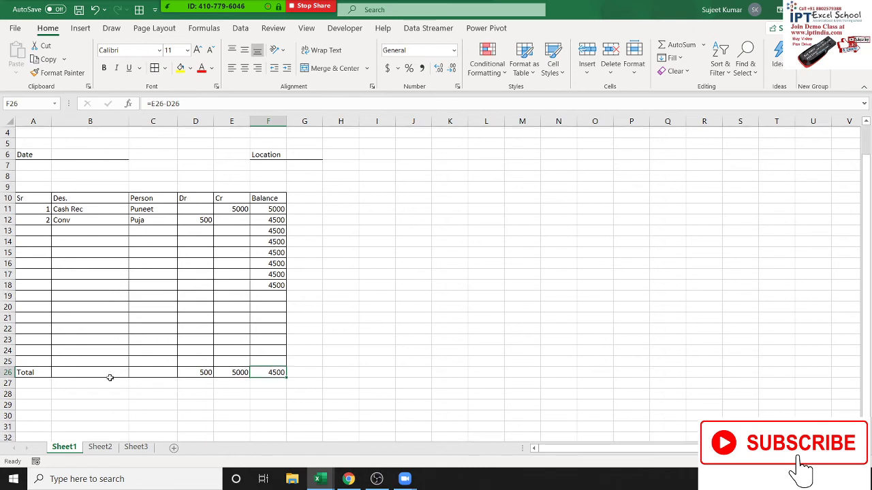
scroll(49, 407, down, 1)
click(32, 403)
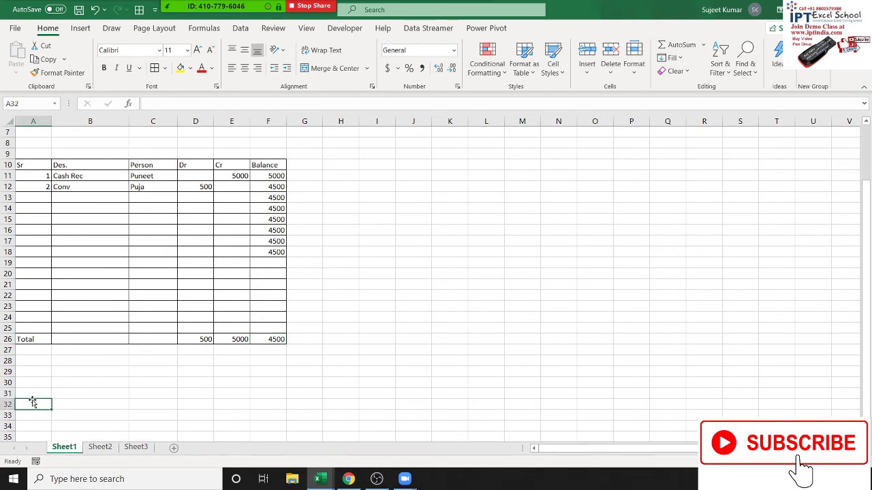
drag(39, 404, 73, 405)
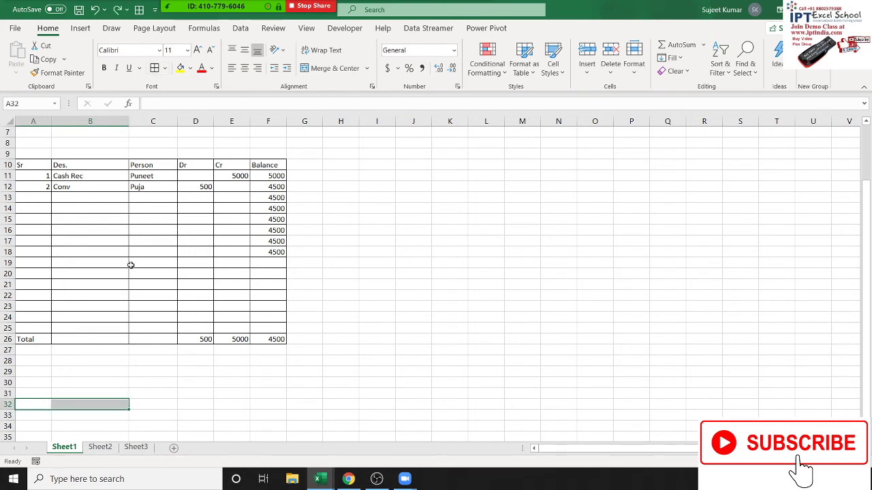
click(164, 68)
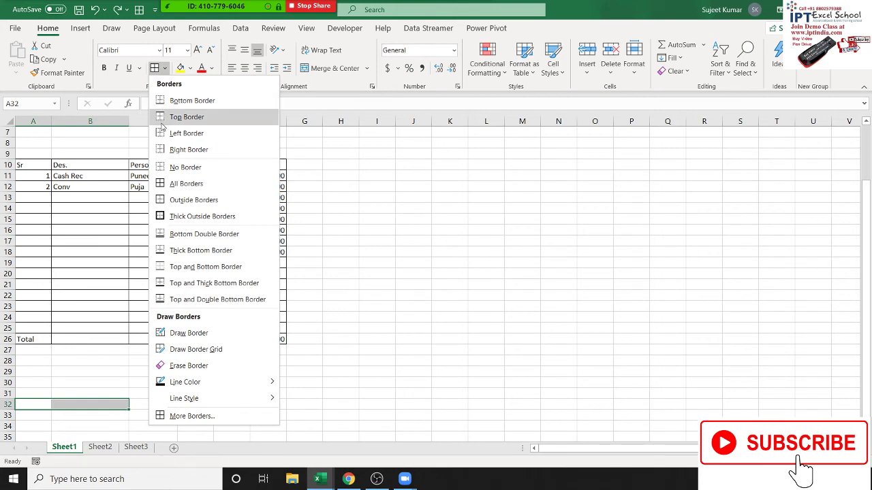
click(188, 100)
- Type the labels 'Auth.' in A29 and 'Checked By' in E29
click(41, 374)
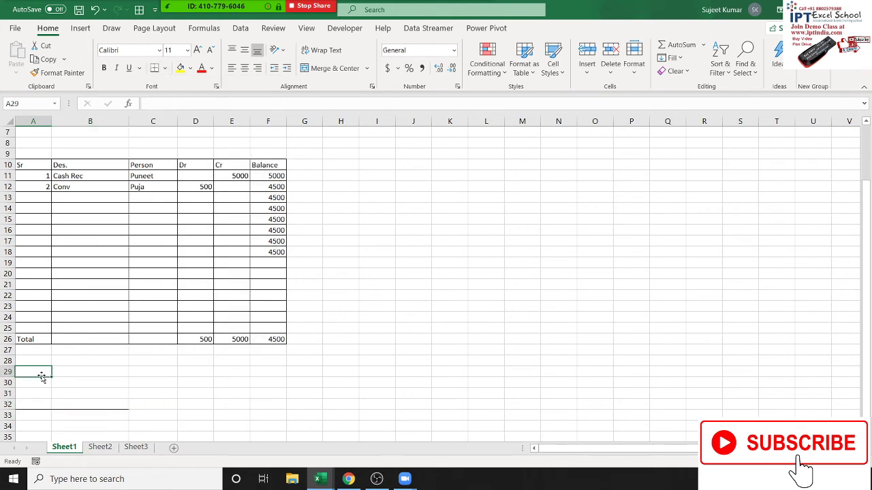
text(Auth.)
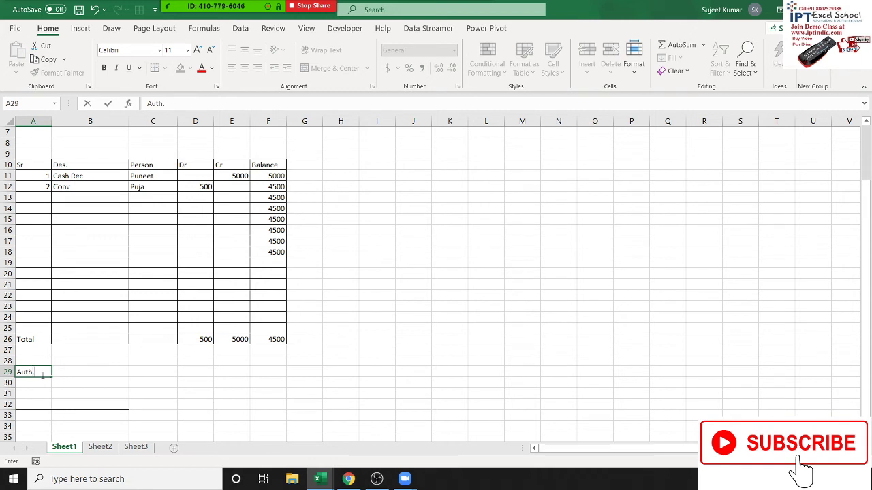
key(Tab)
key(Tab)
key(Tab)
key(Tab)
text(C)
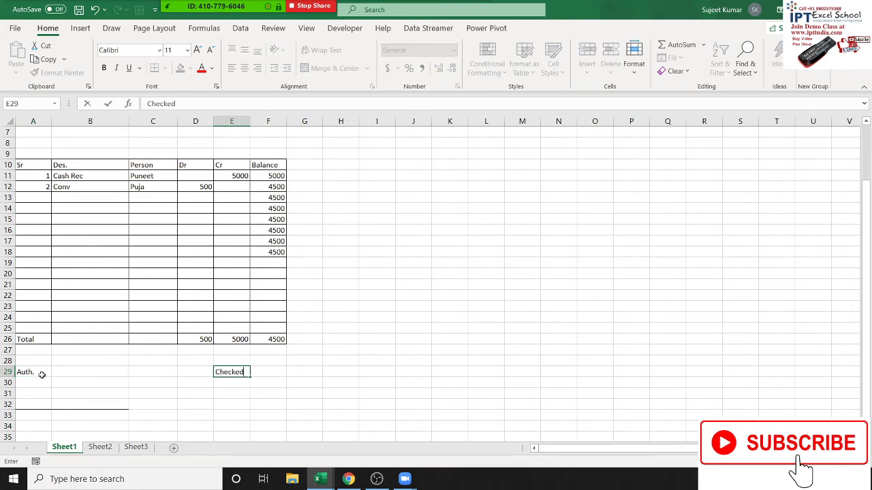
text(y)
key(Return)
text(])
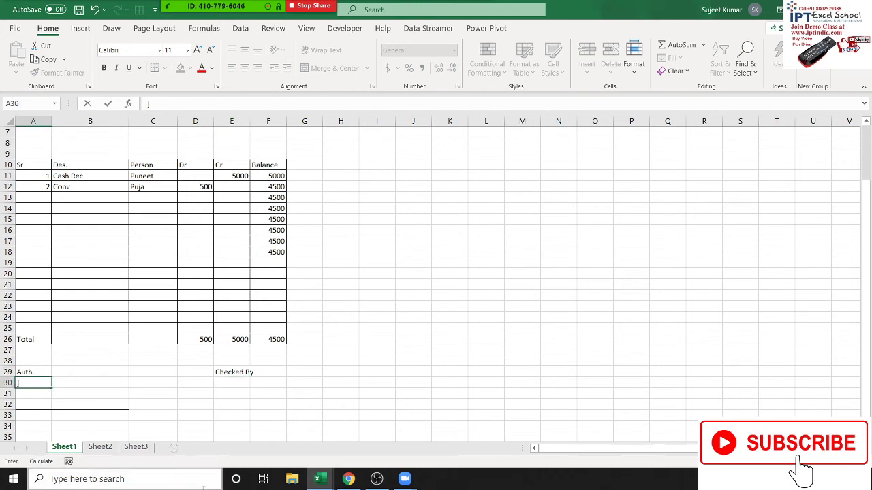
- Add a second signing line as a bottom border under E32:G32
drag(230, 405, 294, 402)
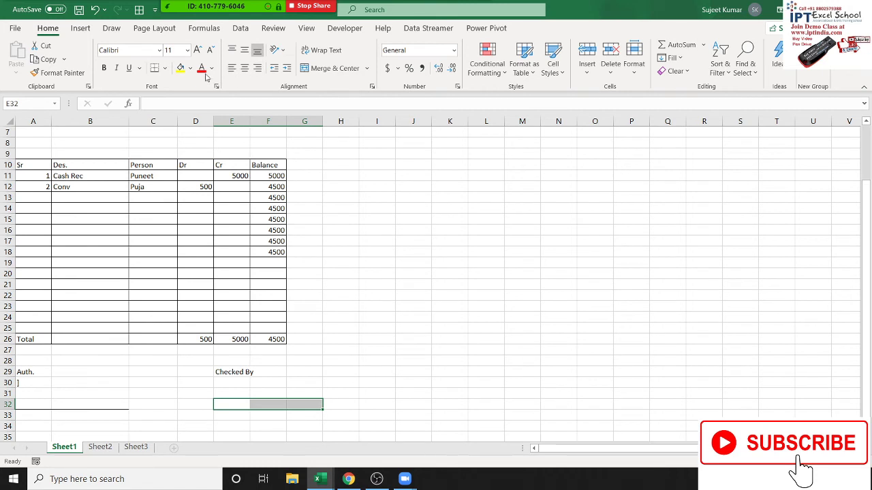
click(445, 218)
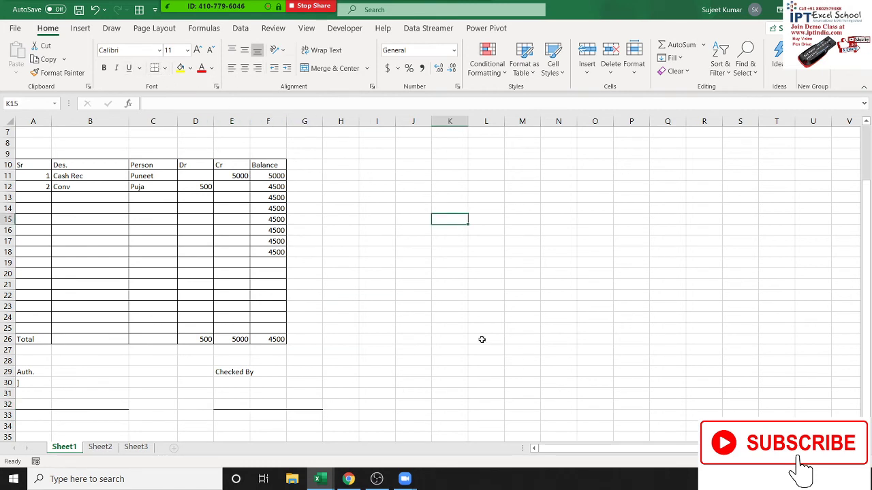
scroll(481, 339, up, 2)
click(403, 171)
mouse_move(587, 256)
mouse_down()
mouse_move(593, 187)
mouse_move(610, 288)
mouse_up()
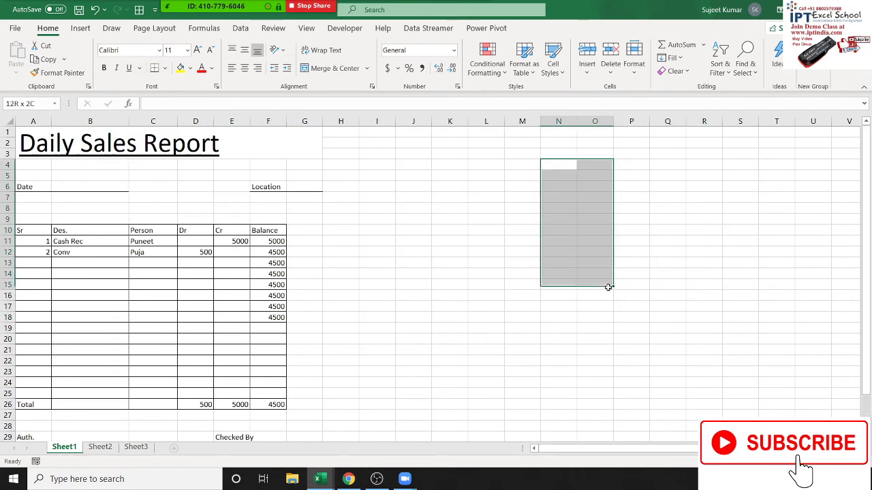
- Turn off Gridlines View on the Page Layout tab
click(154, 29)
click(422, 206)
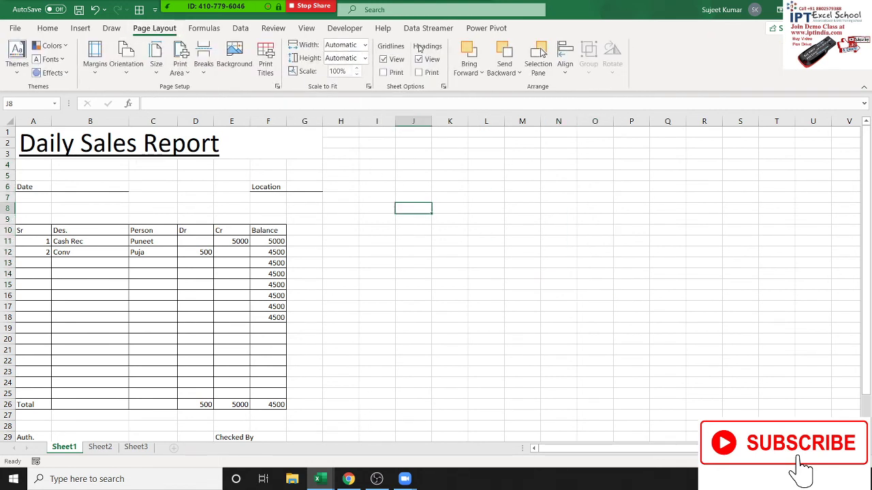
click(392, 62)
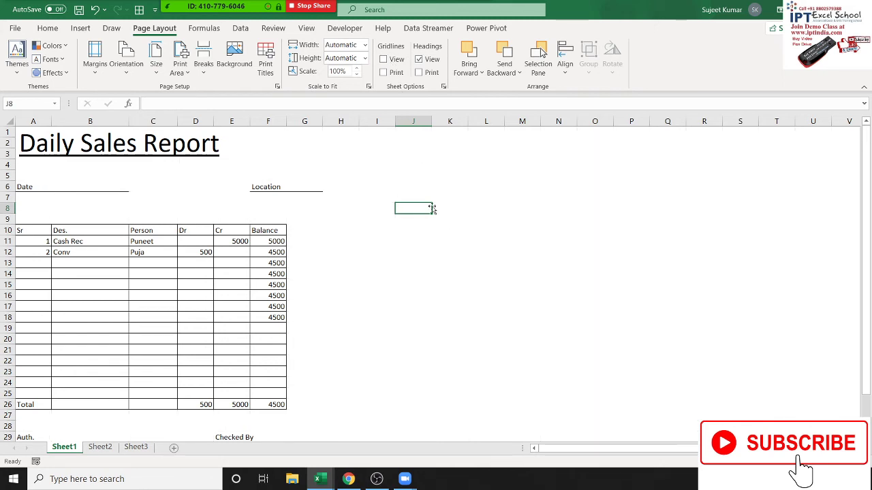
click(445, 240)
- Delete the sample descriptions, names and amounts from rows 11–12
scroll(459, 304, down, 3)
scroll(459, 304, down, 2)
scroll(459, 304, up, 4)
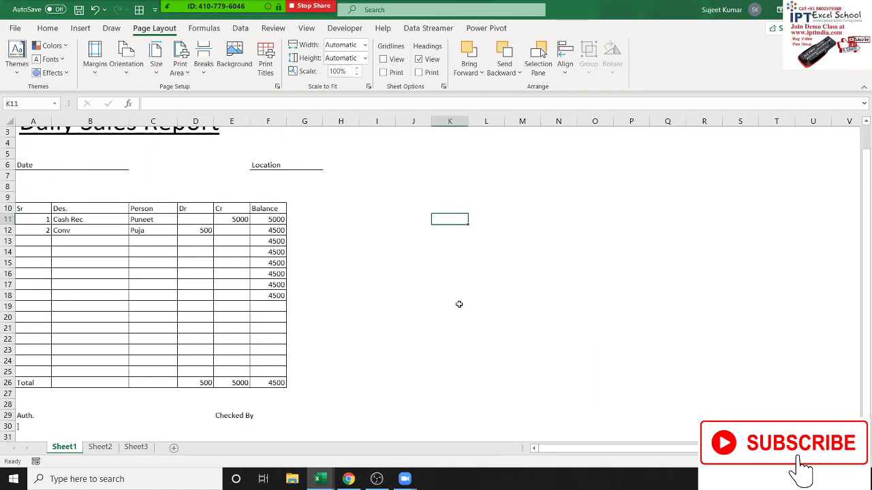
scroll(459, 303, up, 1)
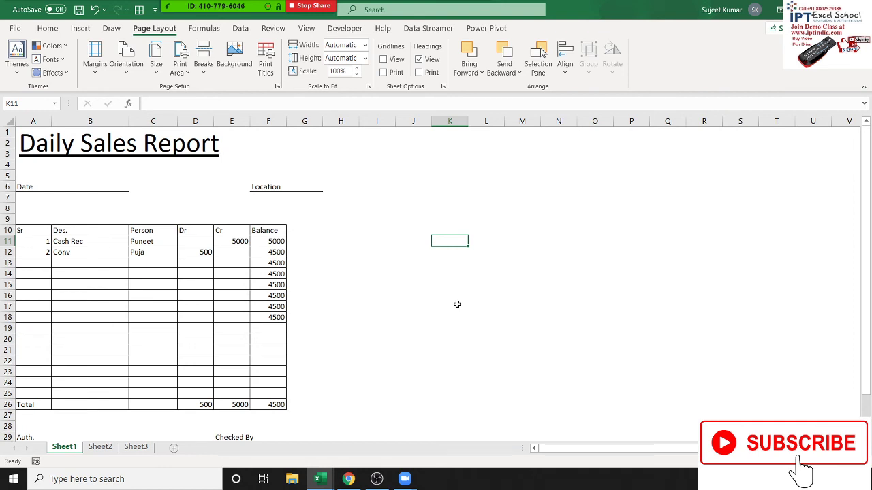
mouse_move(46, 250)
mouse_down()
mouse_move(204, 252)
mouse_move(203, 244)
mouse_up()
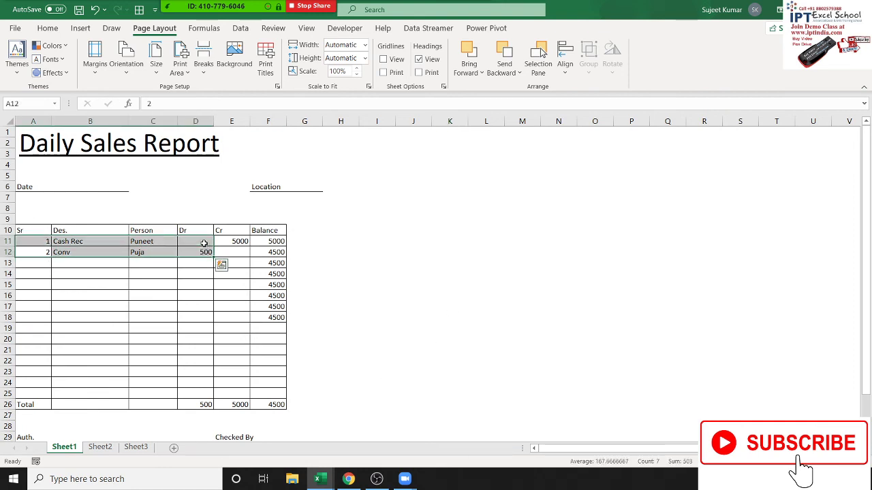
click(362, 216)
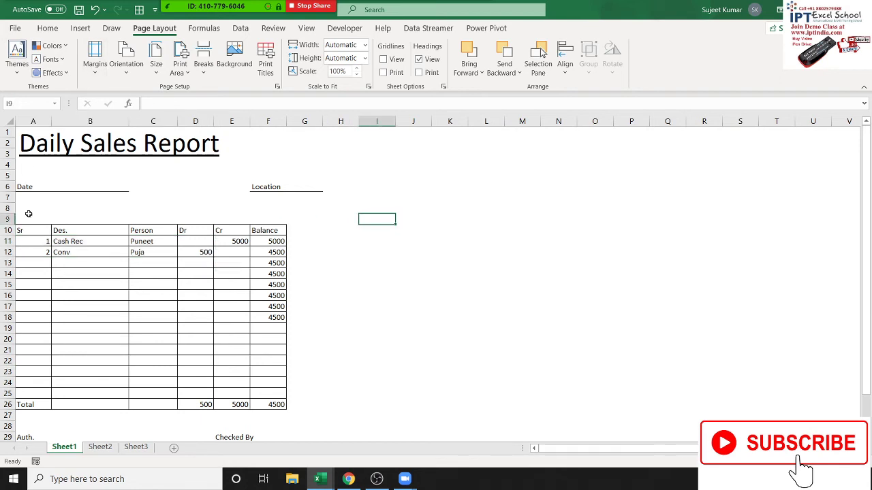
drag(66, 255, 220, 244)
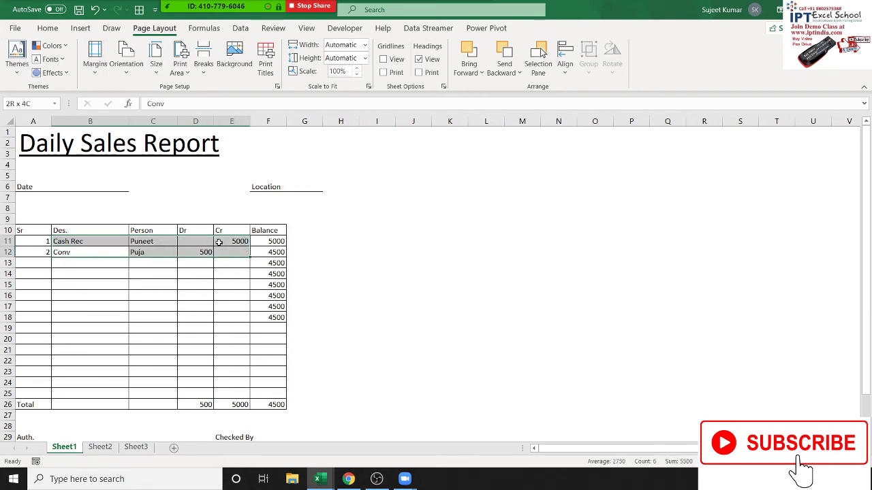
key(Delete)
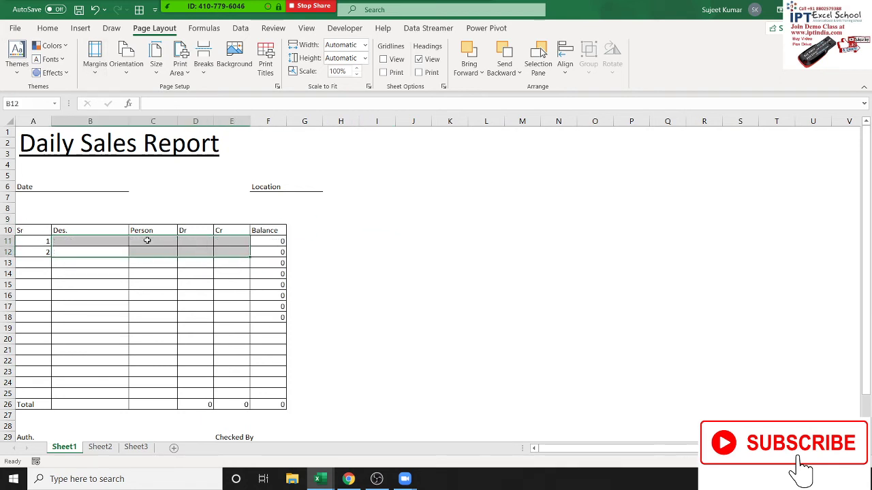
- Delete the sample serial numbers 1 and 2 in A11:A12 and open the File start page
click(43, 244)
drag(42, 244, 41, 253)
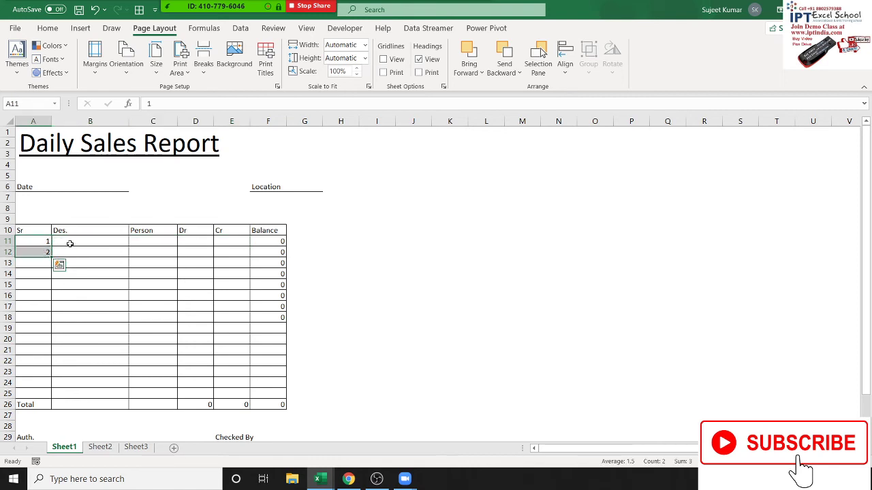
key(Delete)
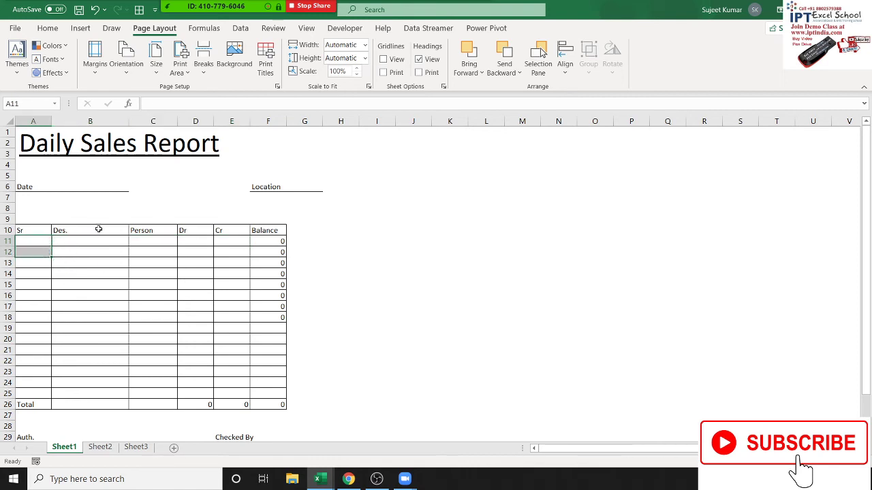
click(99, 210)
click(16, 28)
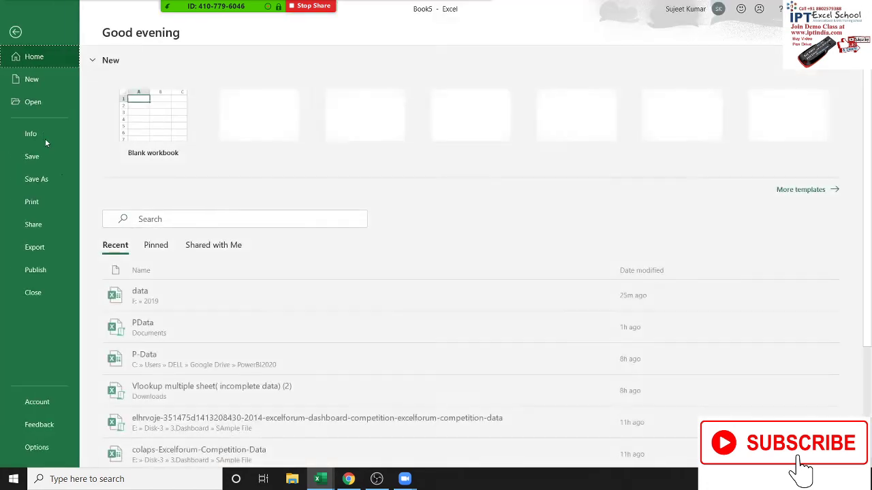
- In the Save As dialog, name the file 'Cash'
click(42, 180)
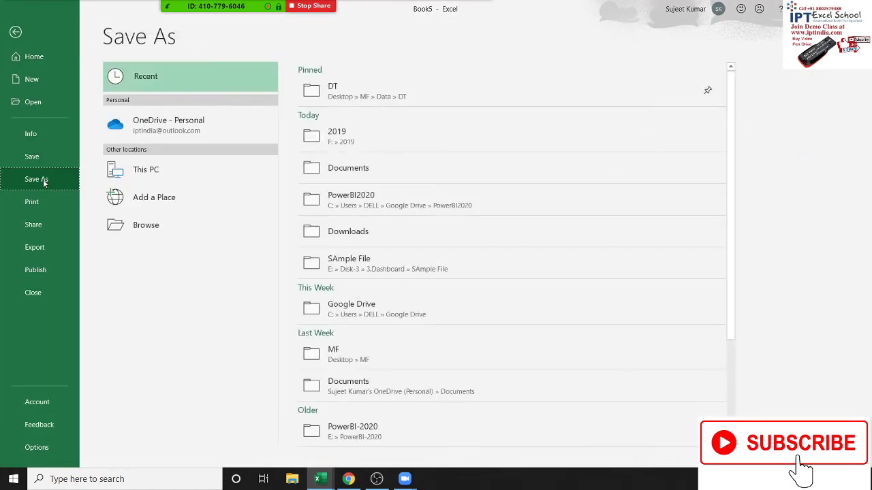
click(162, 228)
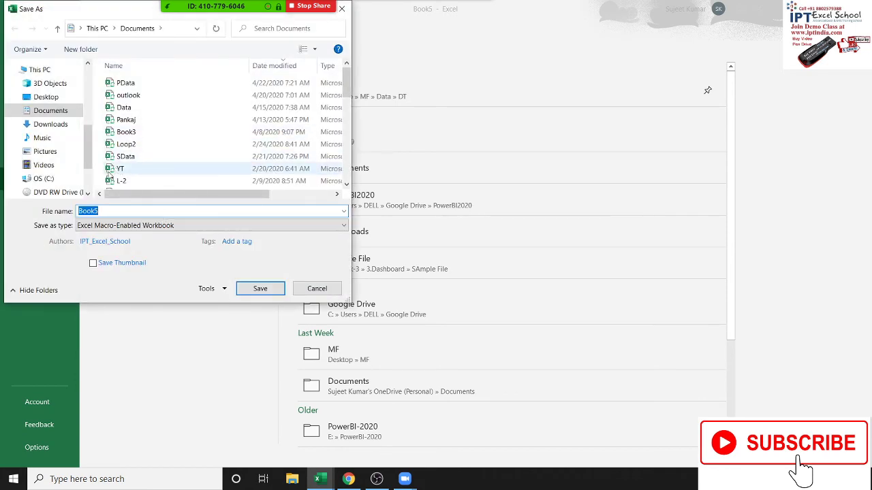
scroll(67, 180, down, 1)
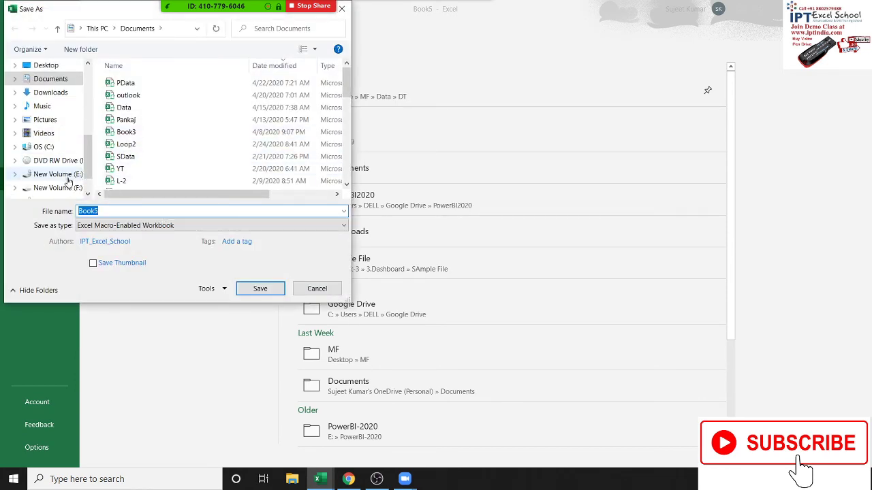
click(68, 175)
click(125, 97)
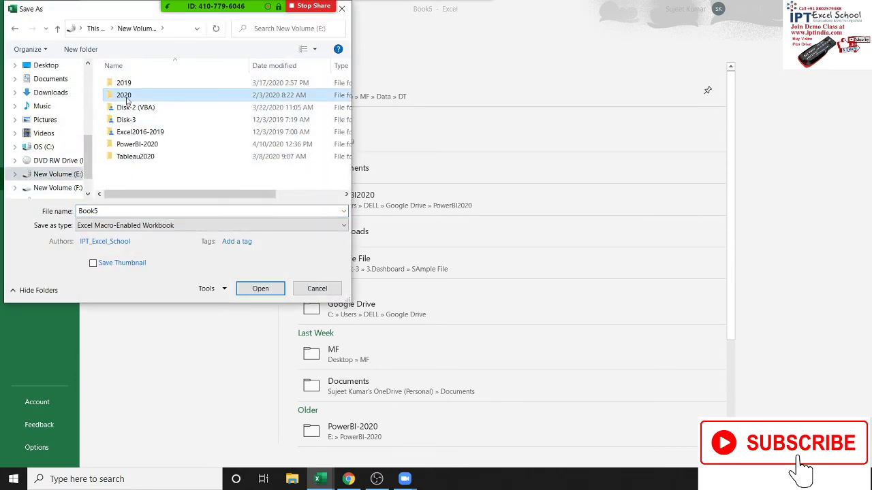
double_click(126, 99)
double_click(108, 212)
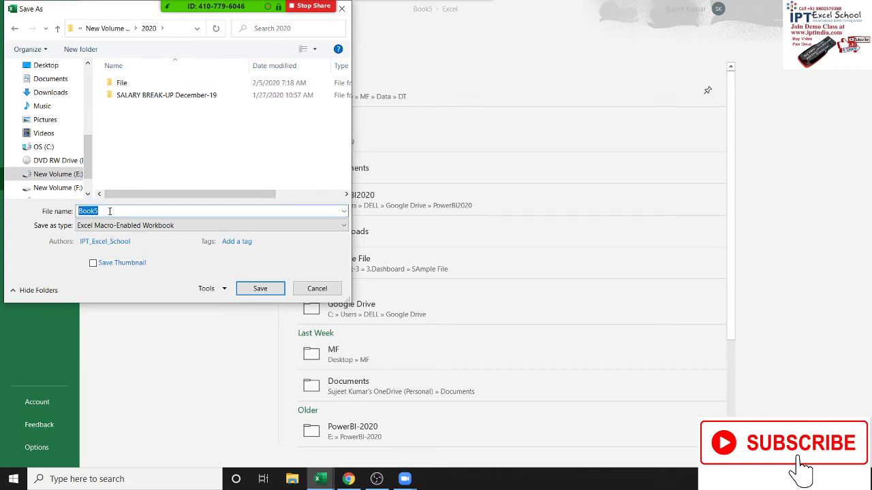
text(Cash)
- Save it as an Excel Template in the F:\2020 folder
click(111, 226)
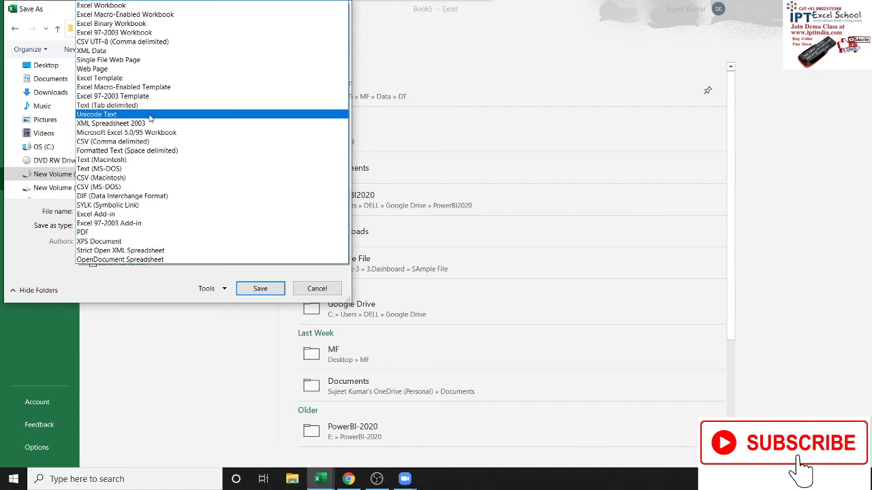
click(150, 78)
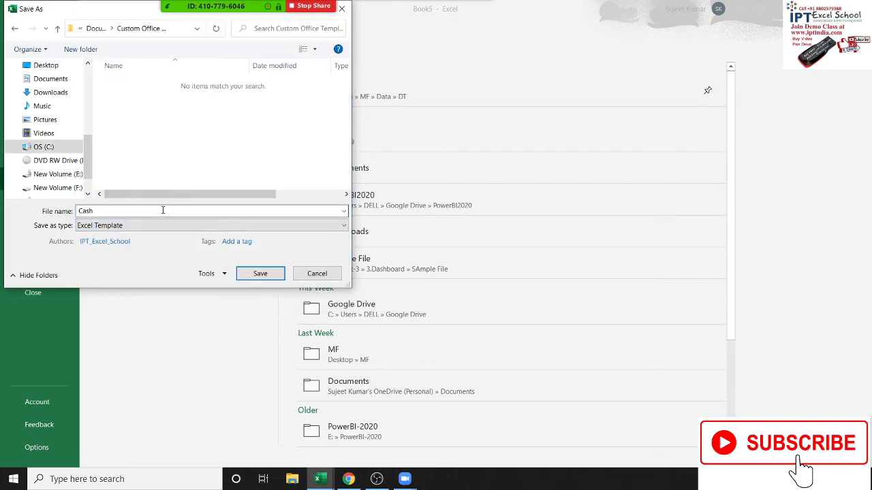
click(68, 188)
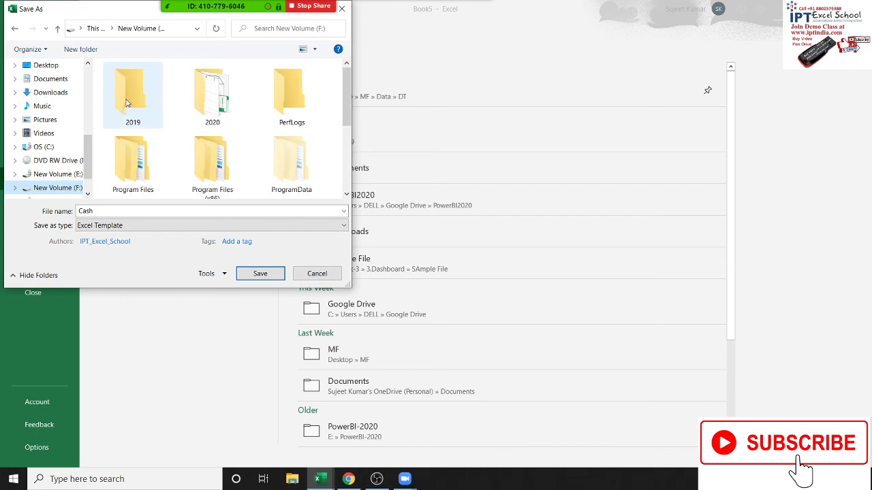
double_click(212, 95)
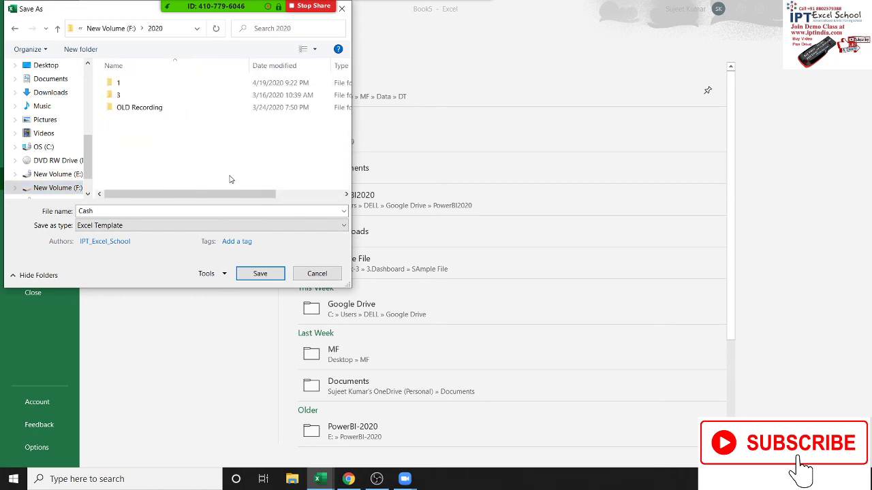
click(260, 274)
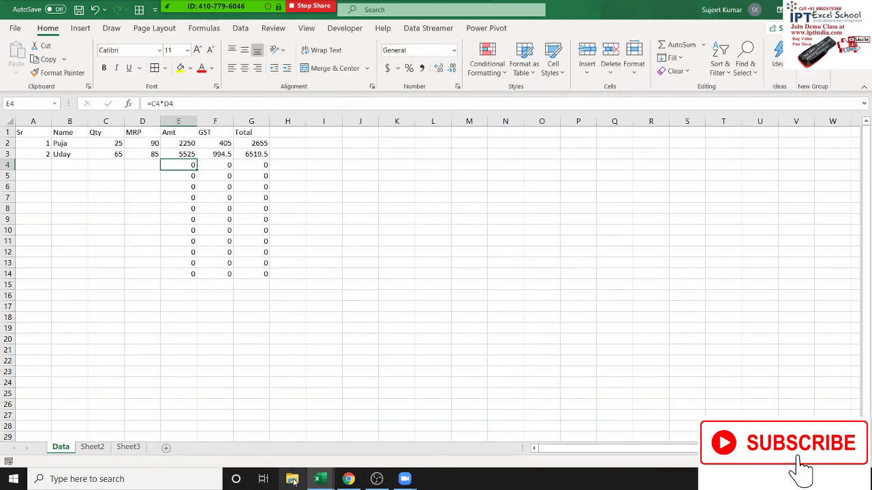
- Open the Cash template from New Volume (F:)\2020 in File Explorer
click(292, 479)
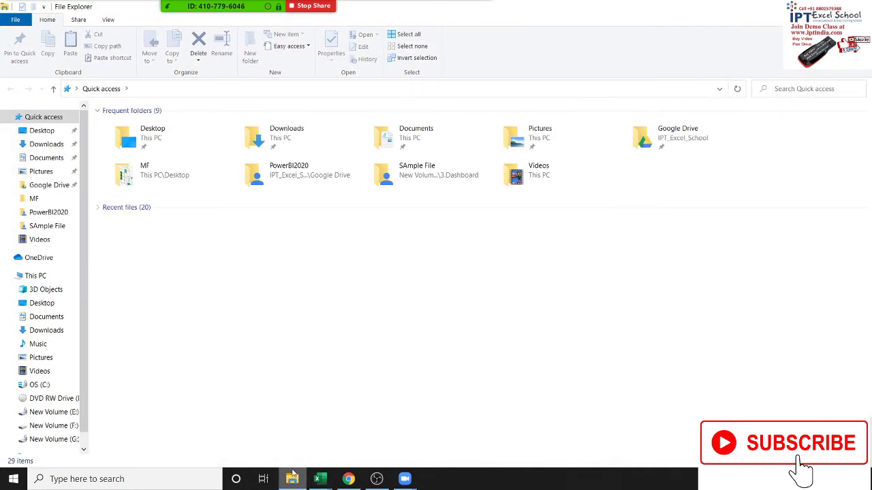
click(51, 426)
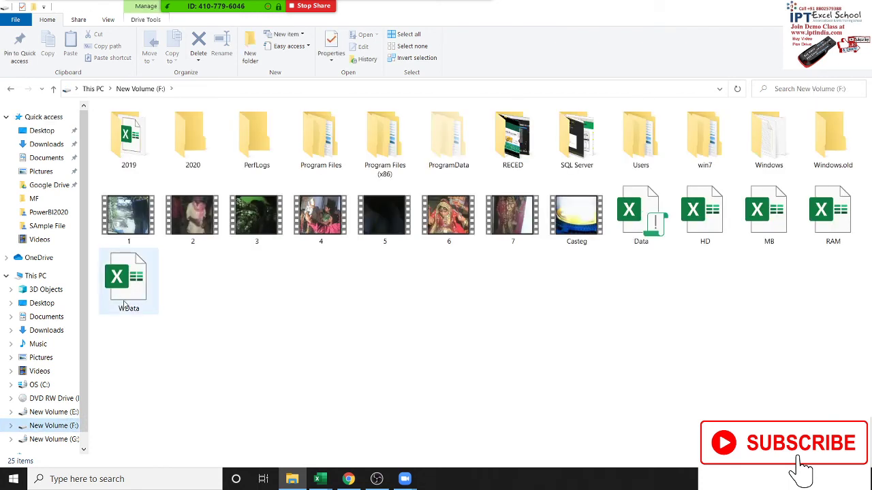
double_click(193, 139)
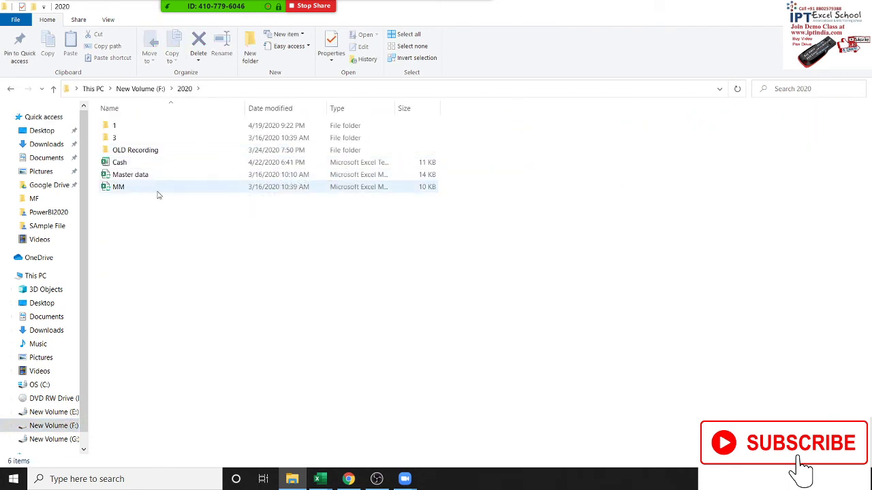
click(148, 164)
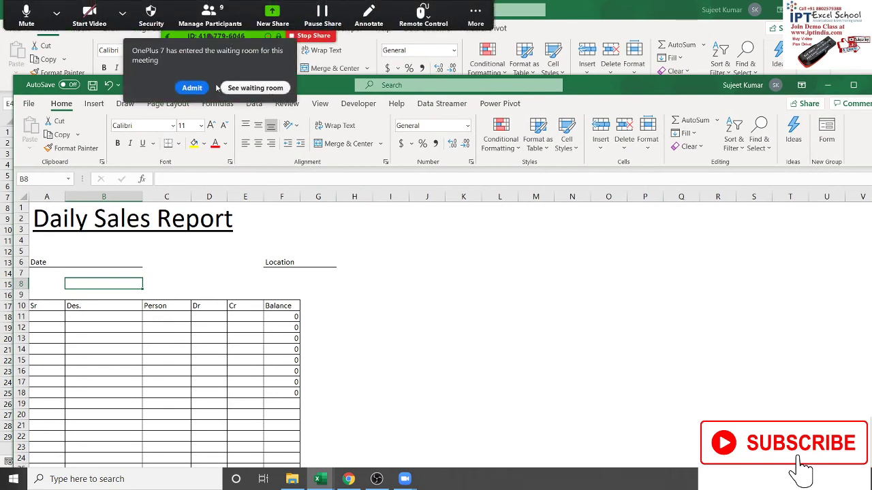
click(192, 88)
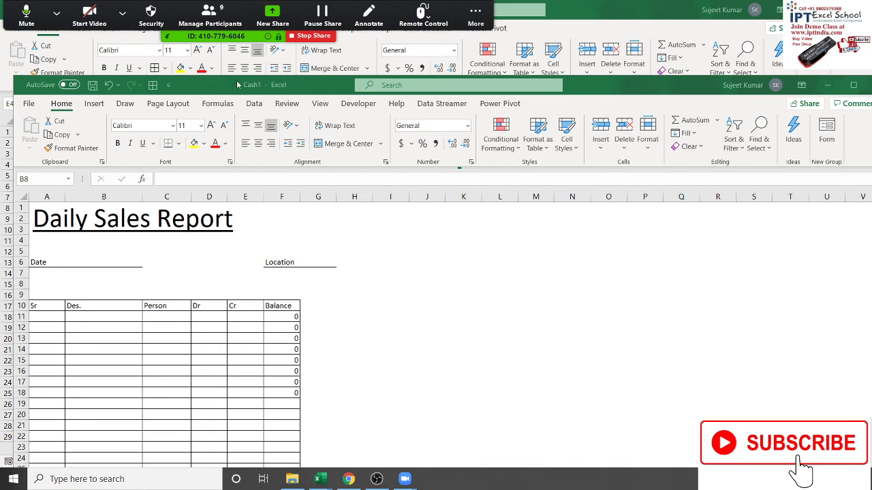
click(210, 15)
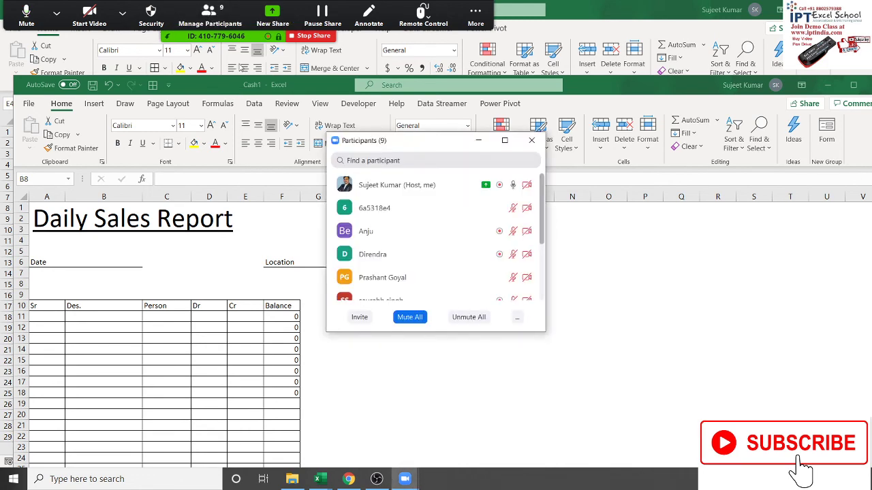
click(532, 141)
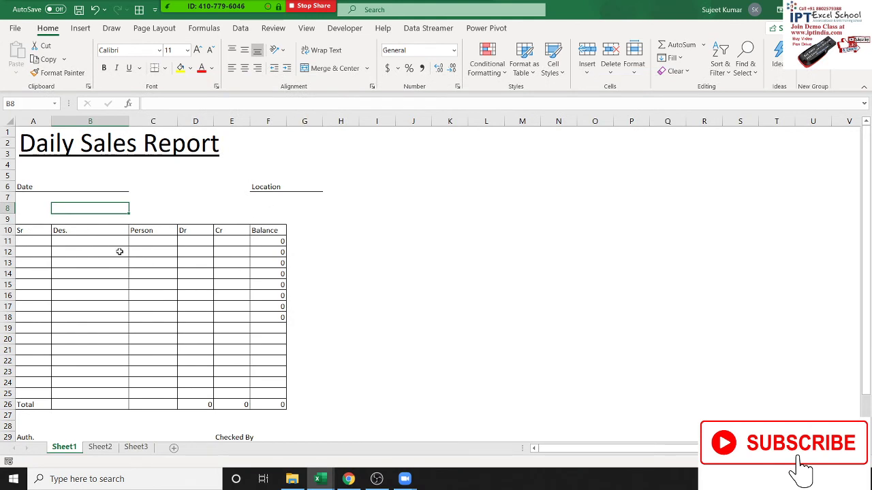
click(102, 249)
text(1)
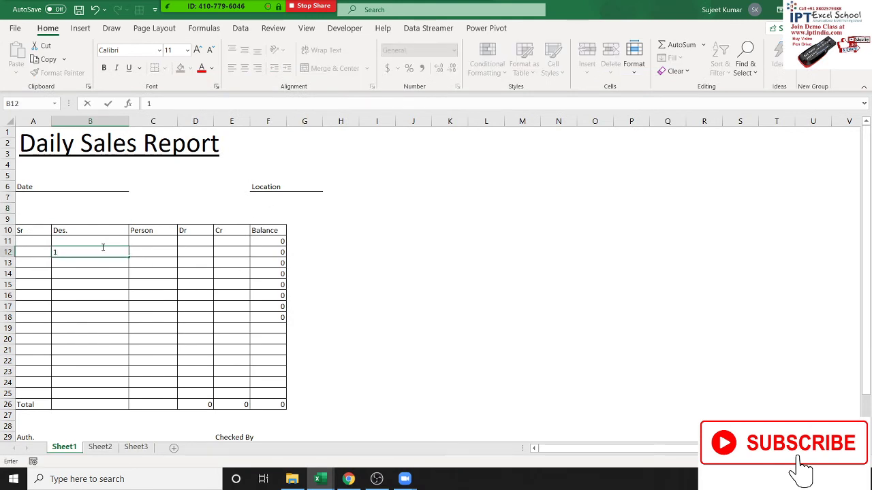
key(Return)
click(103, 247)
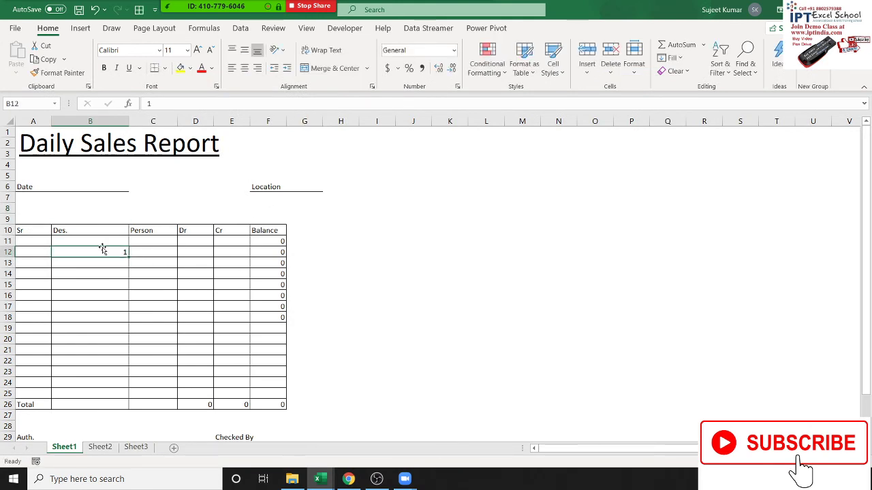
key(Delete)
key(ctrl+s)
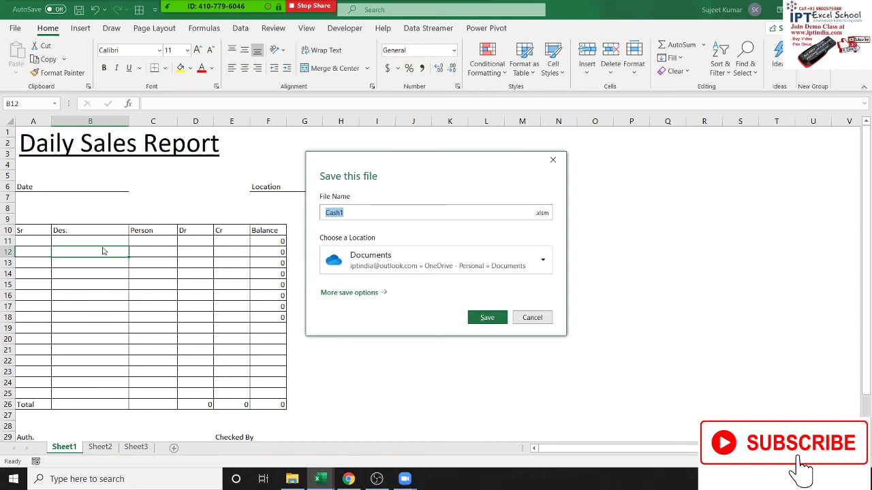
click(552, 159)
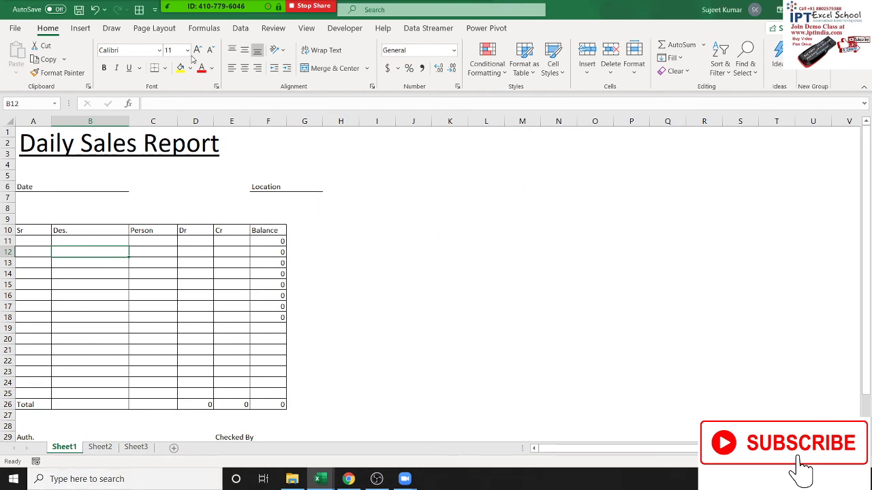
- Unmute all Zoom participants and switch Excel to the blank Sheet2
mouse_move(217, 7)
click(221, 25)
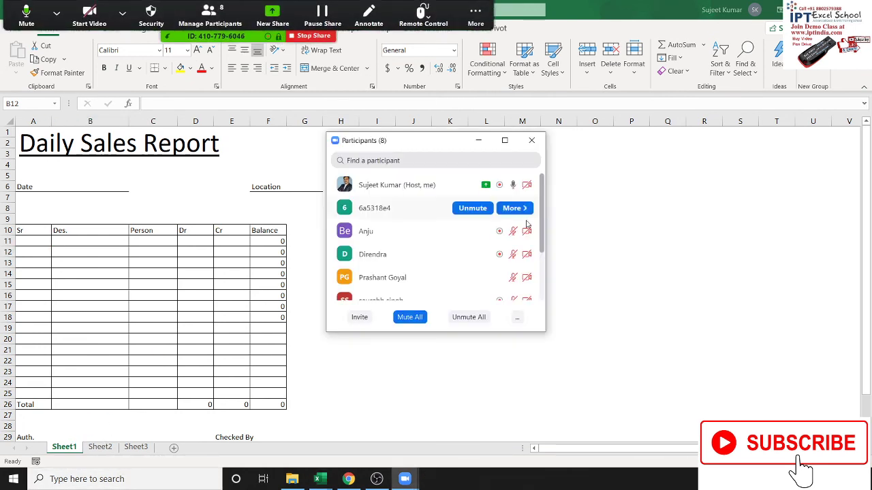
click(458, 317)
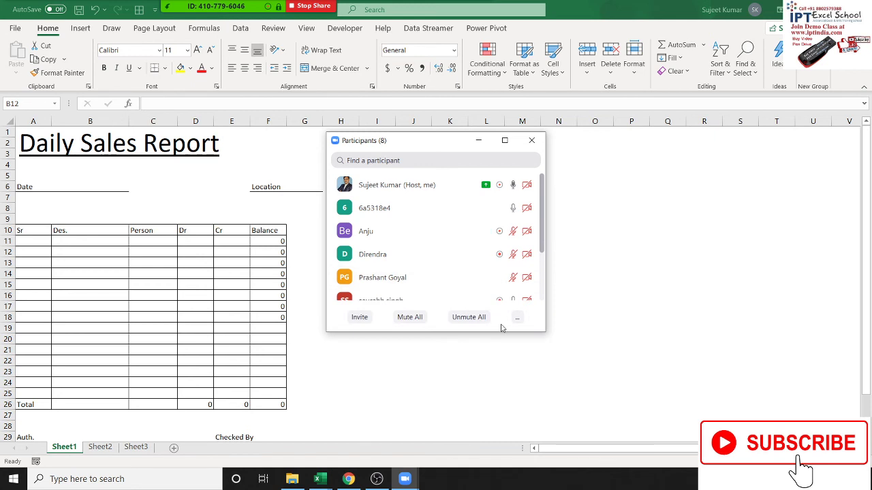
mouse_move(539, 280)
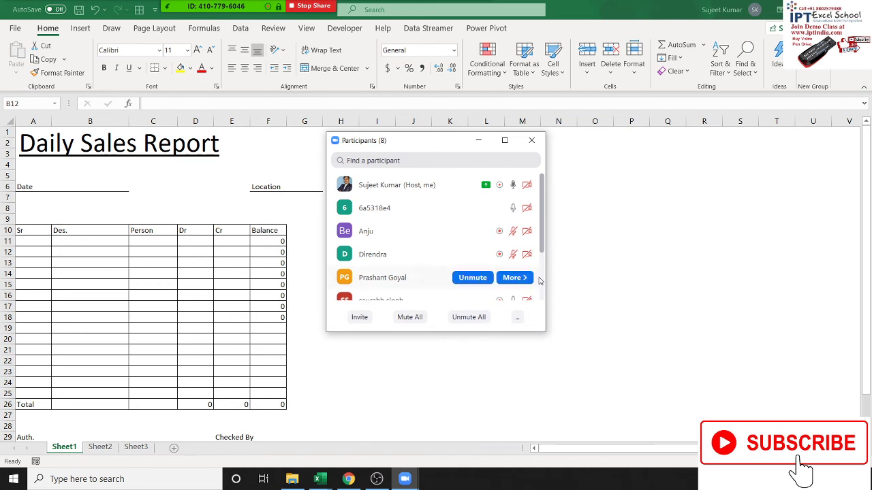
click(106, 447)
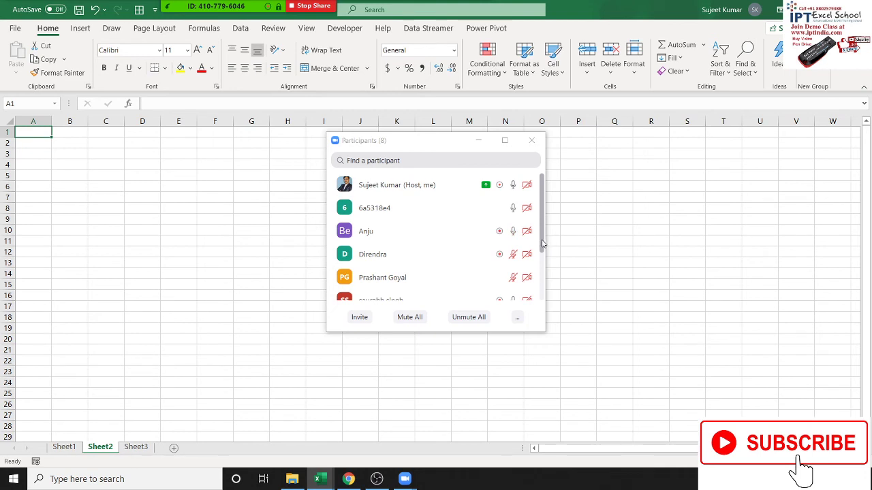
- Open the Zoom meeting group chat from the More menu
drag(543, 243, 550, 259)
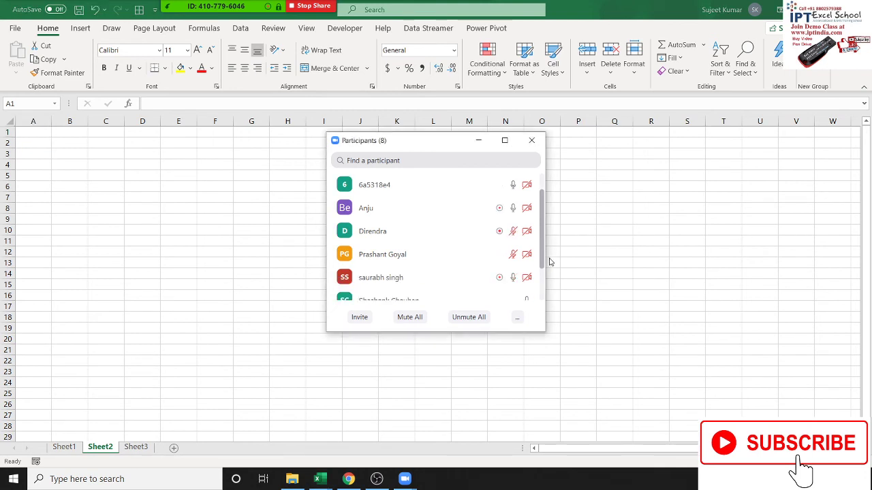
mouse_move(504, 262)
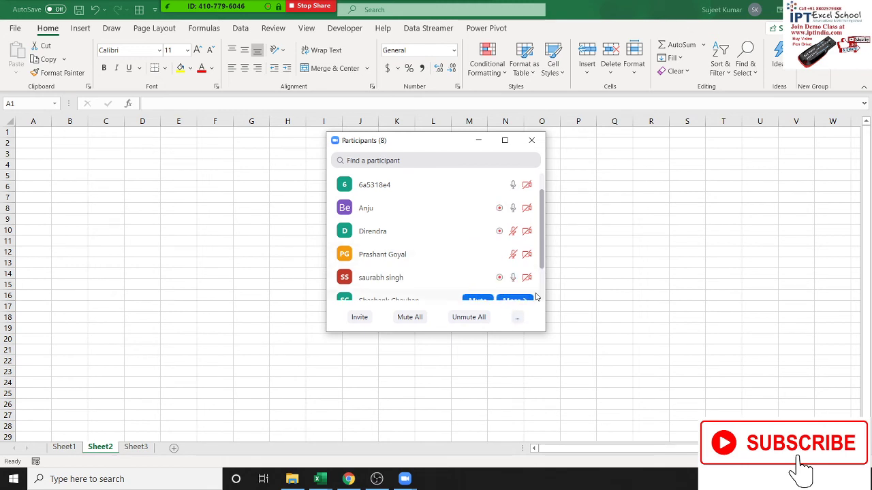
drag(544, 262, 545, 301)
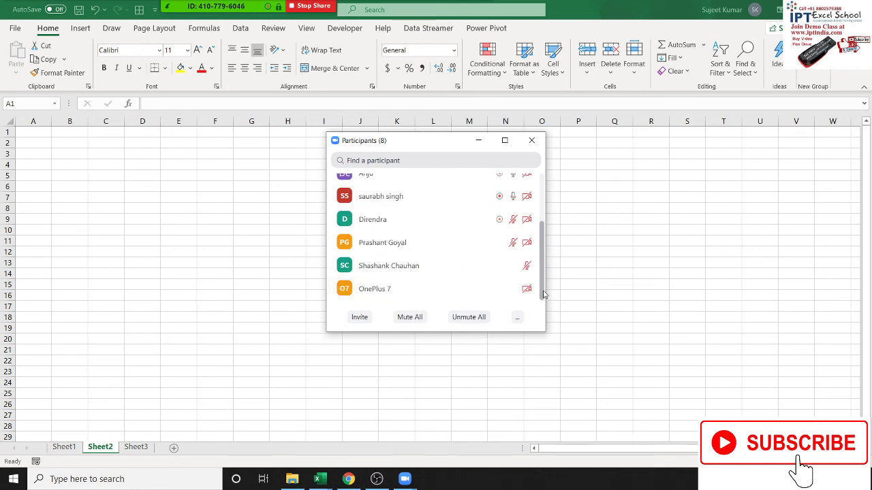
drag(544, 294, 546, 244)
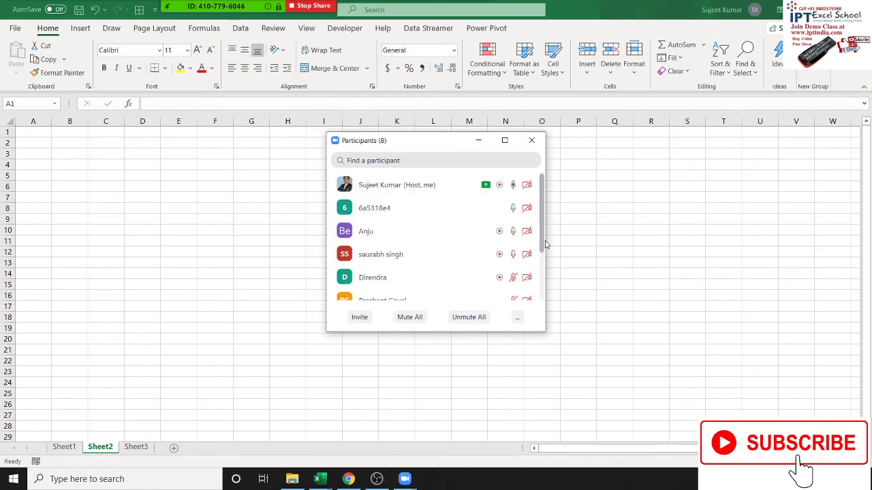
mouse_move(306, 7)
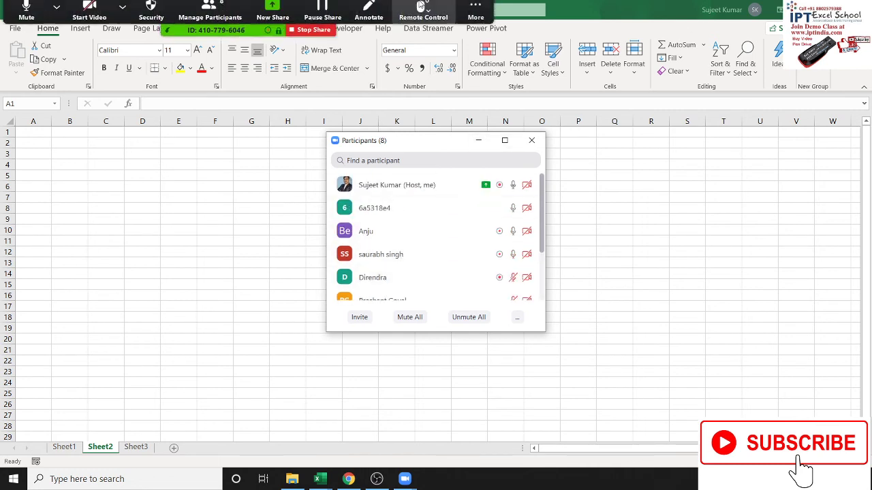
click(476, 15)
click(491, 42)
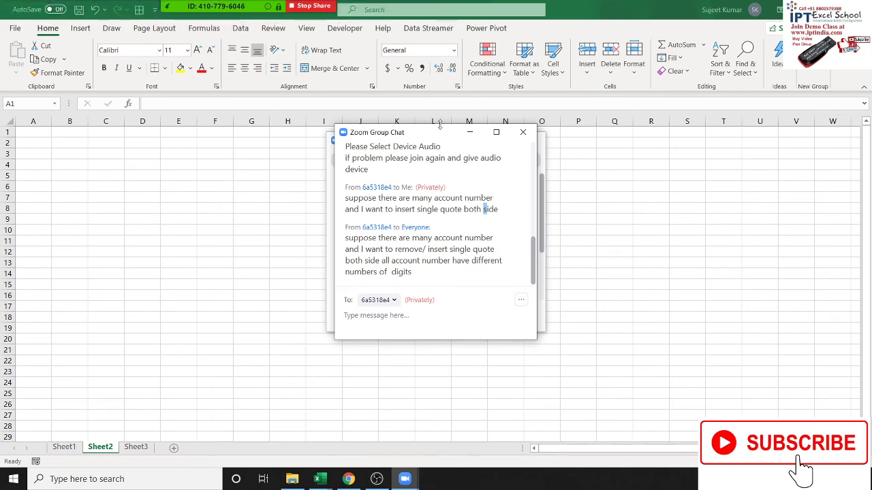
- Move the chat beside the participants list, review the account-number quote question, and lower the raised hand
drag(443, 132, 687, 119)
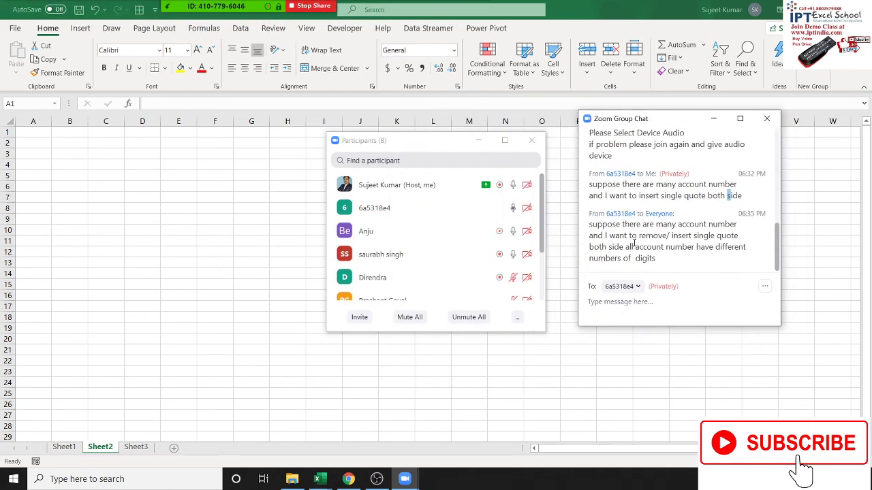
drag(637, 235, 708, 232)
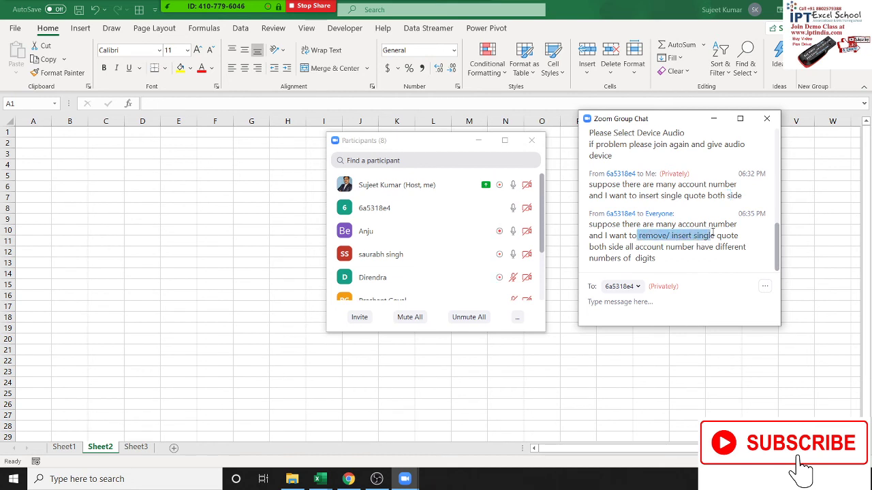
double_click(726, 235)
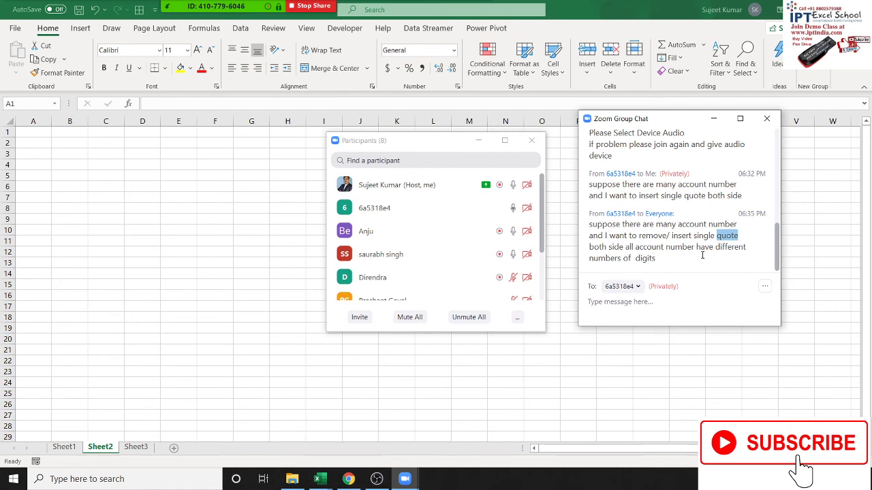
double_click(648, 258)
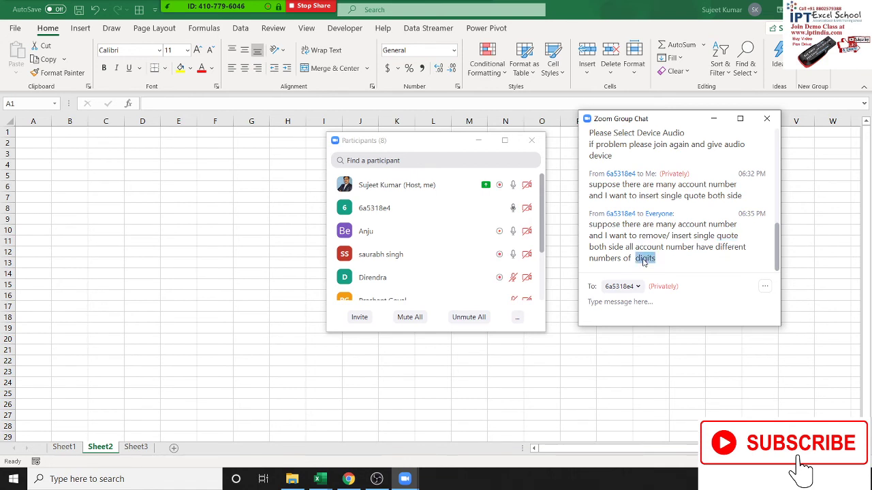
double_click(605, 258)
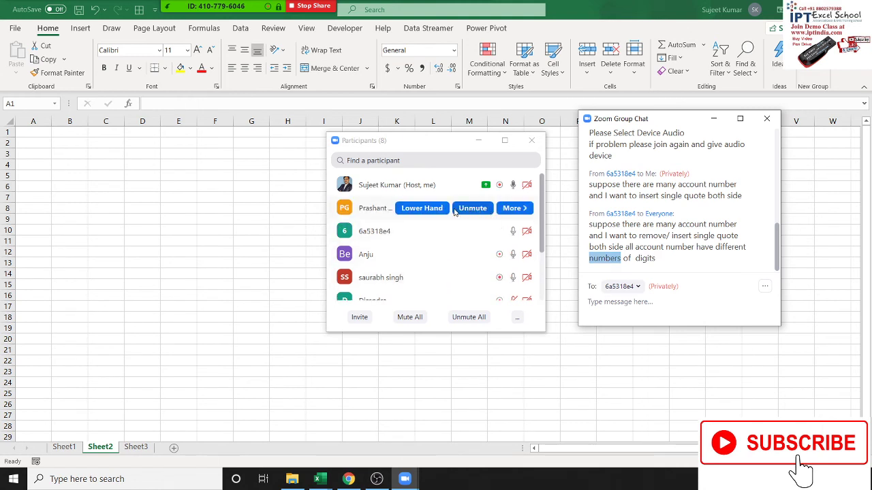
click(469, 213)
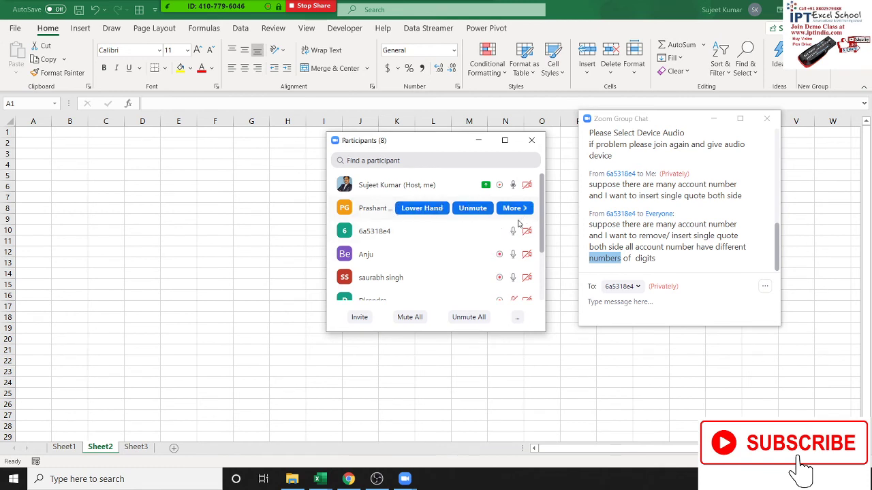
click(442, 209)
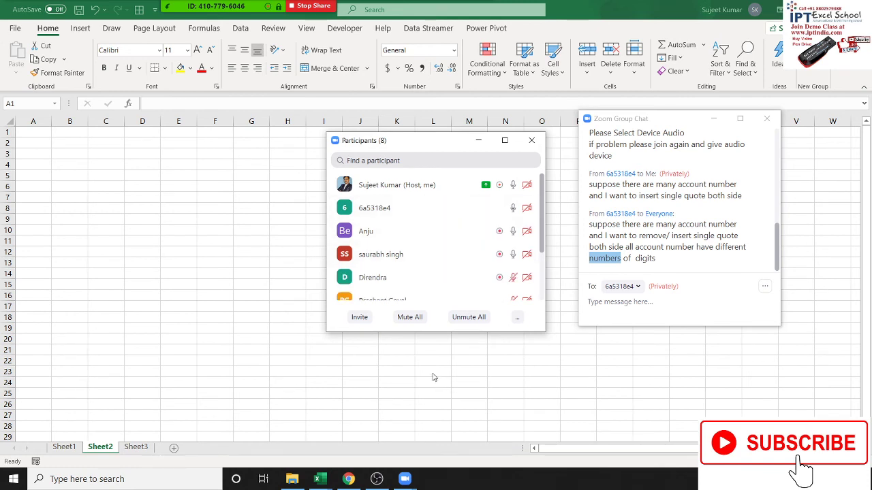
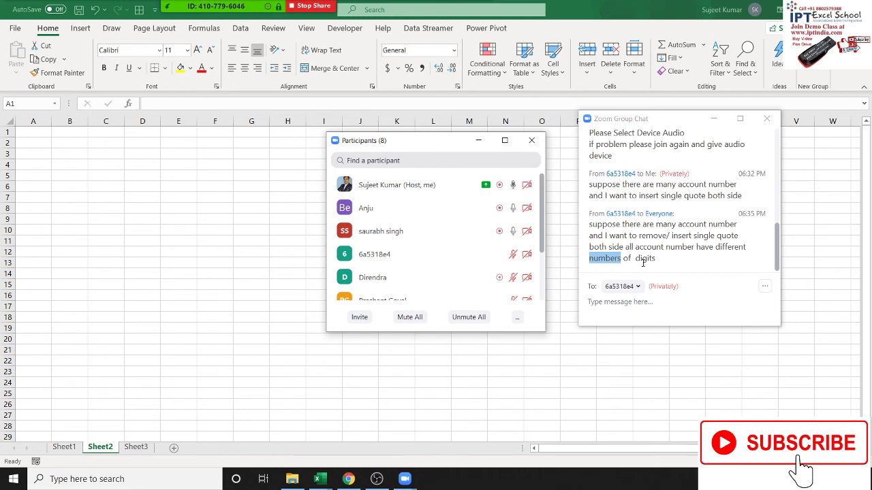
- Highlight the latest chat question about quoting account numbers, then mute two participants
mouse_move(480, 300)
drag(668, 273, 580, 227)
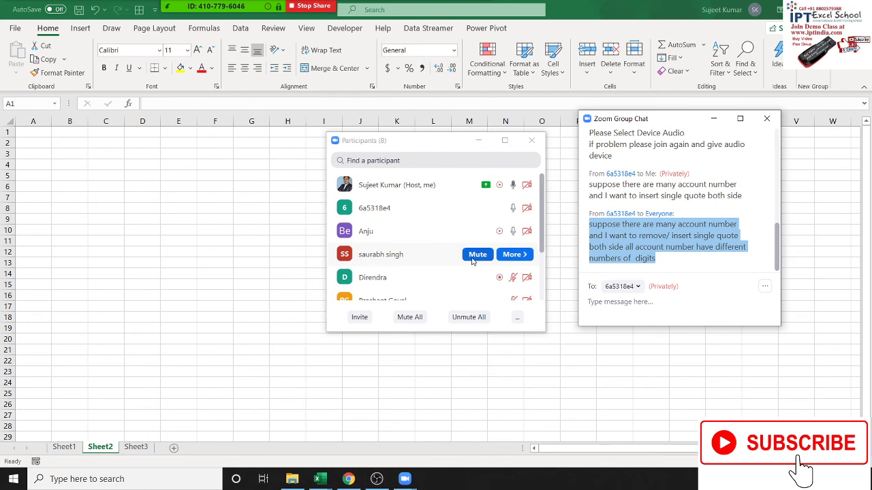
click(476, 256)
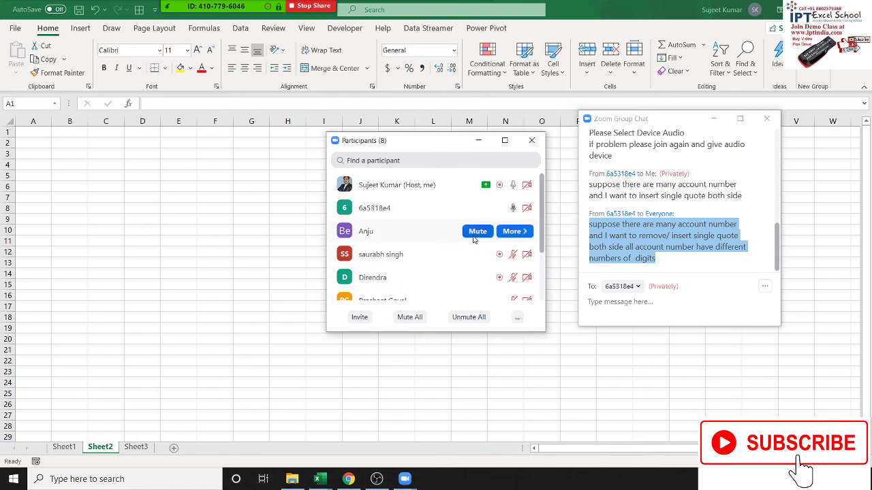
click(476, 233)
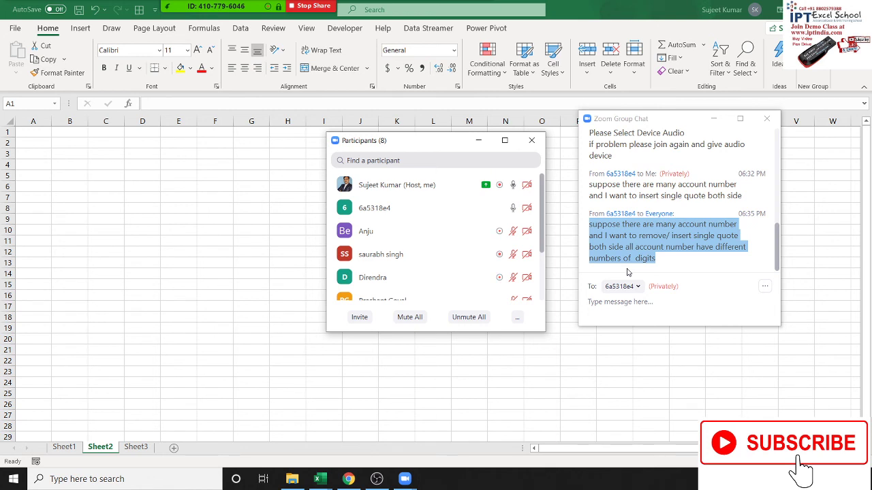
- Enter '12356' in cell A1, wrapped in single quotes
click(136, 187)
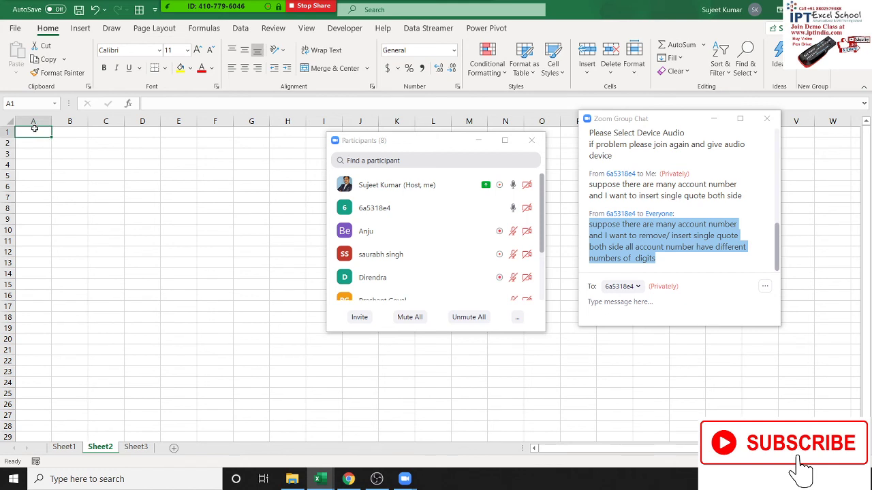
text(')
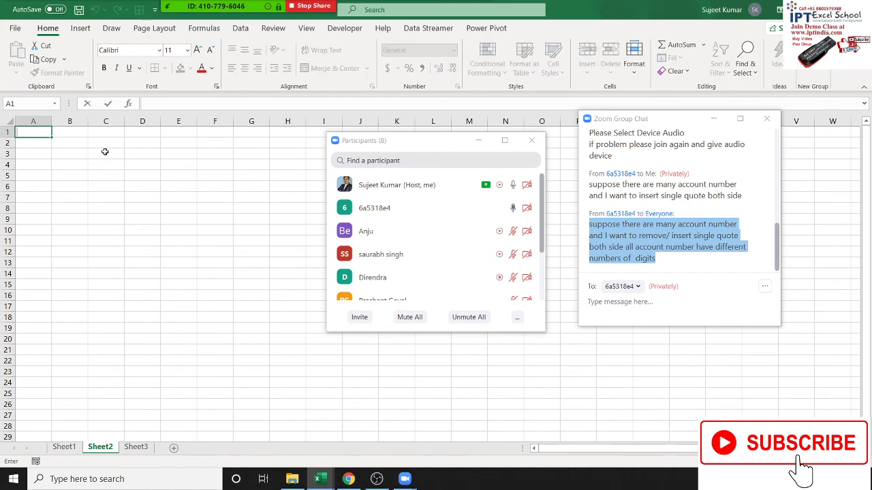
text(')
text(2356)
text(')
key(Return)
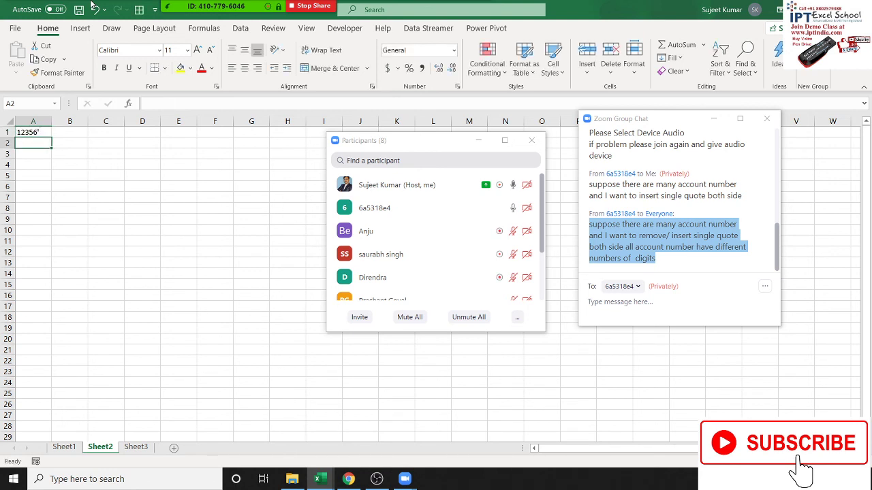
key(Up)
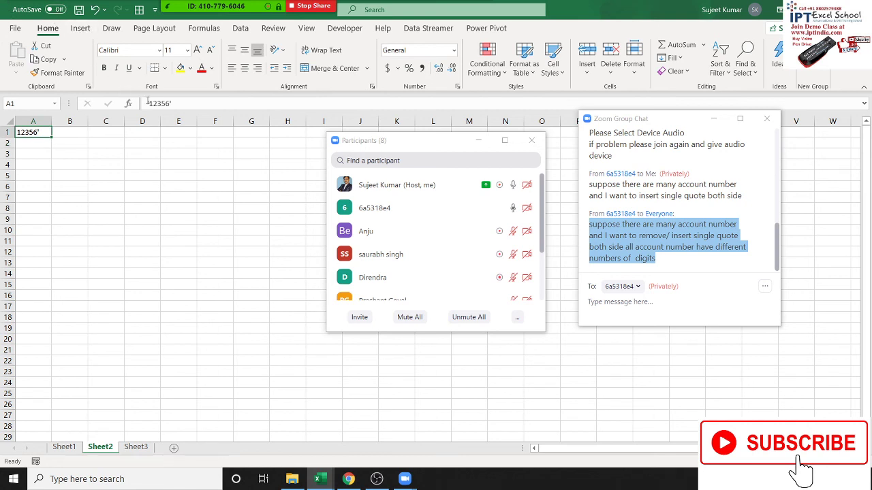
click(148, 103)
text(')
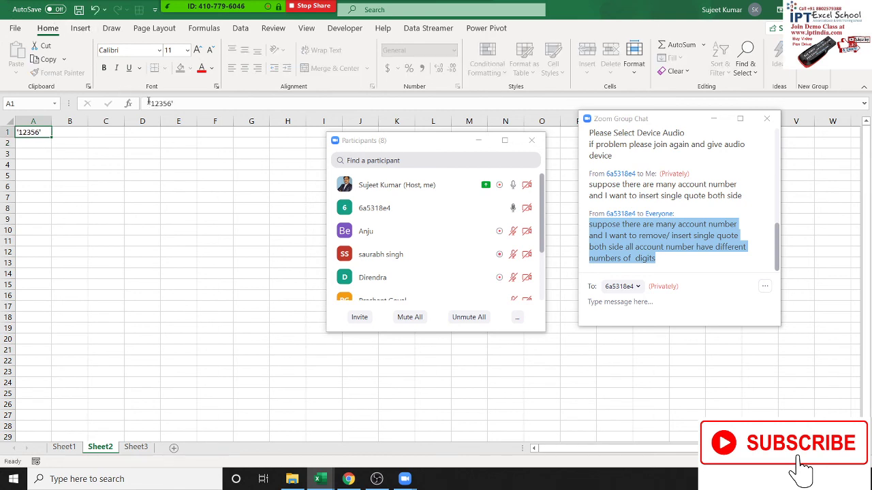
key(Return)
key(Up)
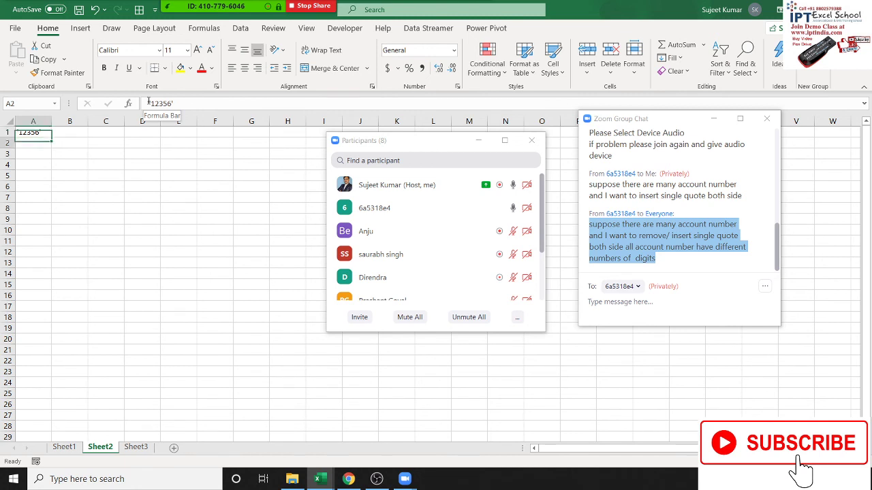
- Copy A1's quoted value down through A16
key(shift+Down)
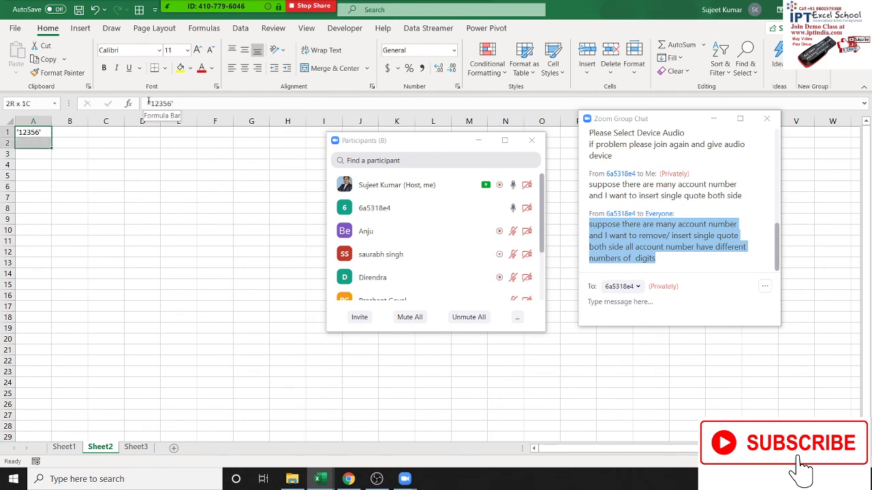
key(shift+Down)
key(shift+Down)
key(shift+Down)
key(shift+Down)
key(shift+Down)
key(shift+Down)
key(ctrl+d)
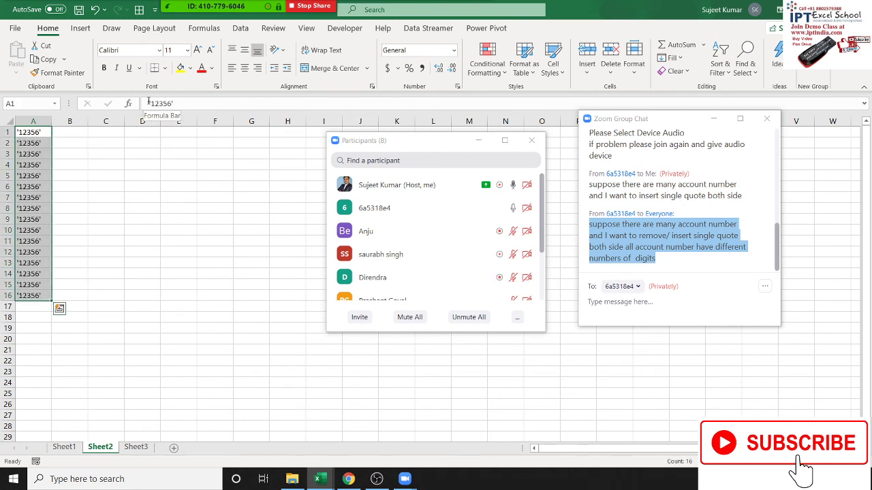
key(Right)
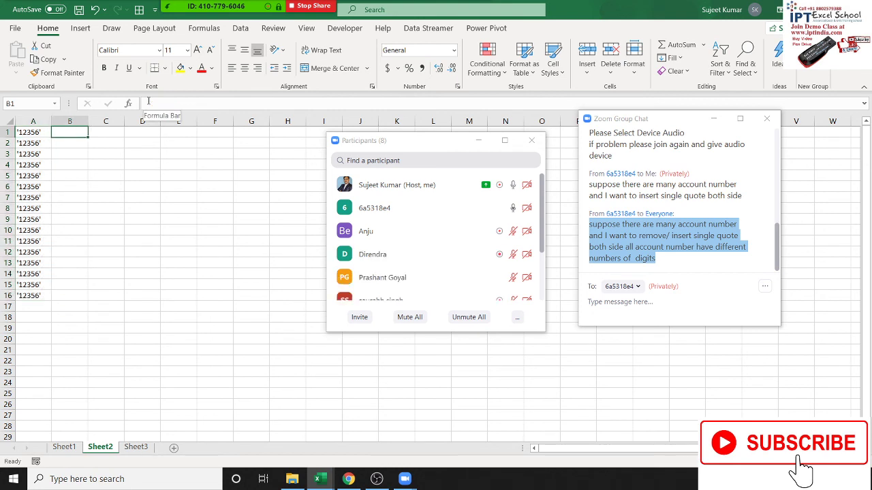
- Change A3 to '14542356' and autofit column A to fit it
key(Left)
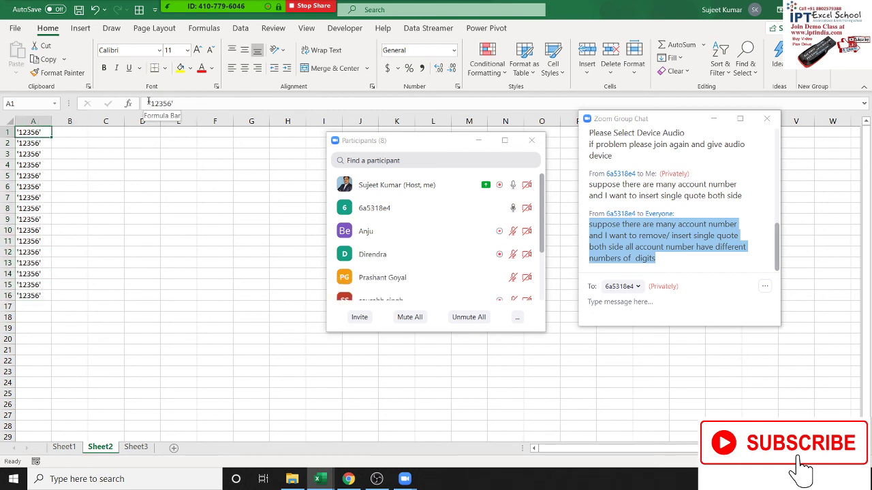
key(Down)
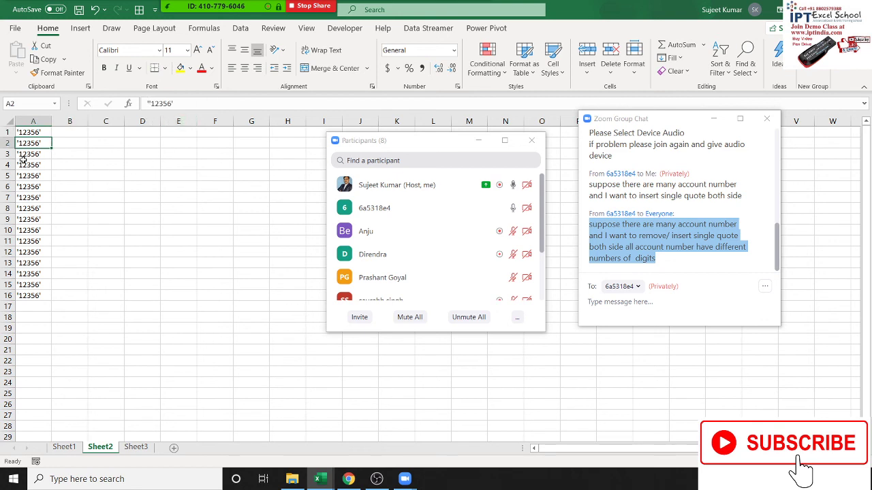
double_click(23, 154)
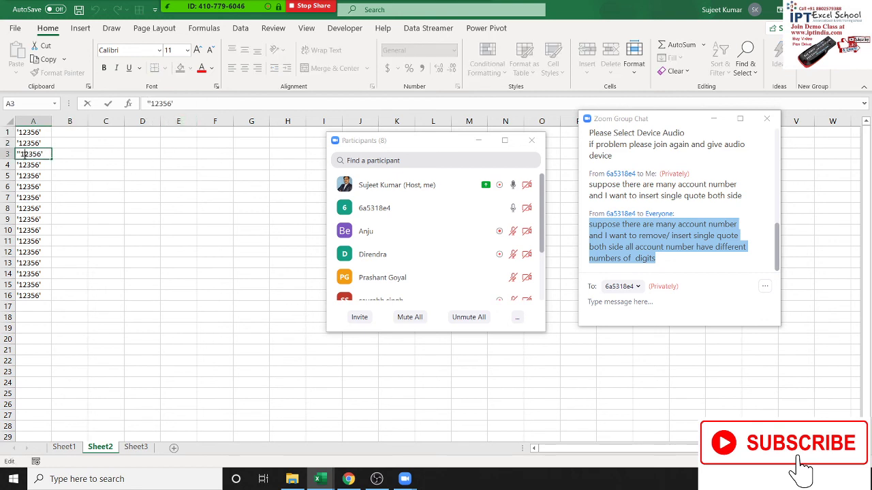
text(454)
key(Return)
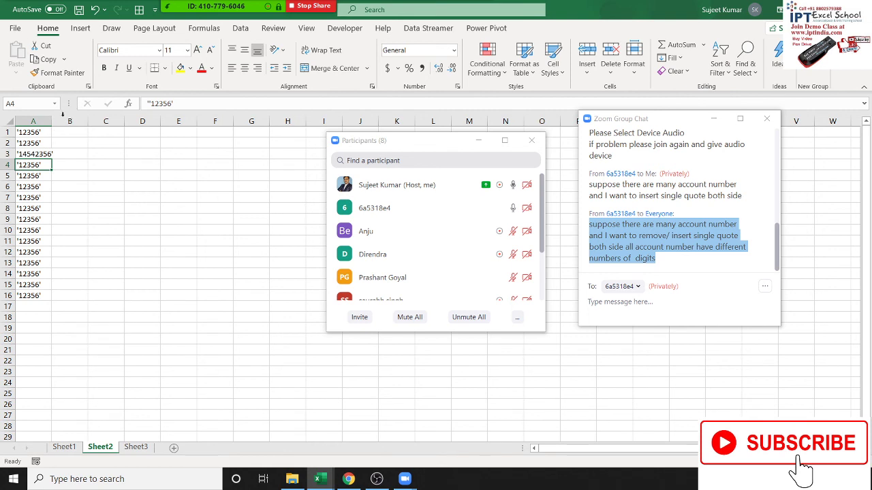
double_click(51, 120)
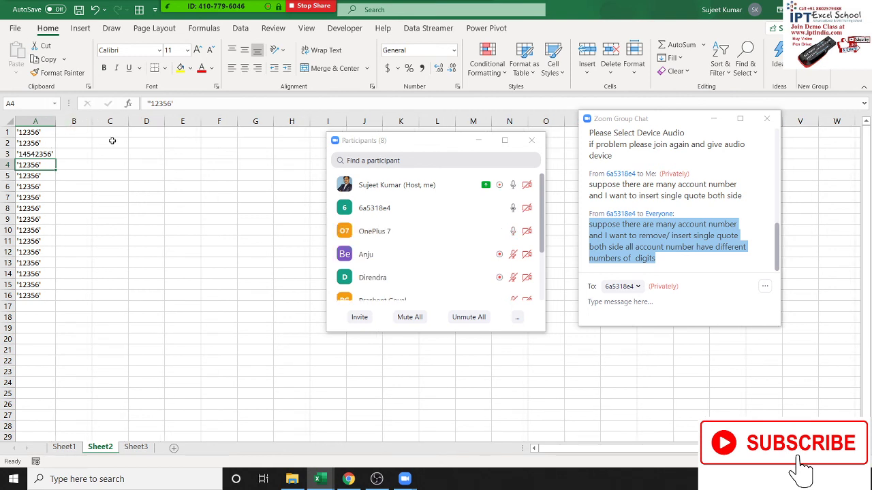
- Try a =VALUE(A1) formula in B1, then clear it
click(83, 133)
text(=)
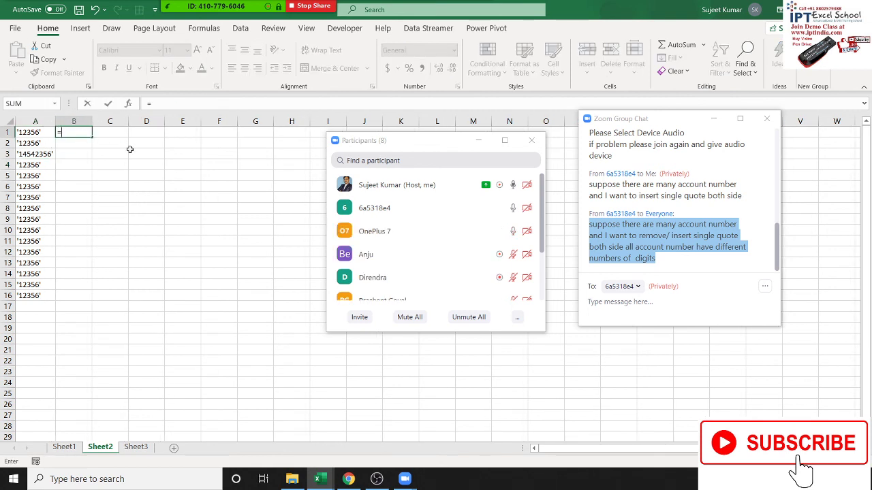
text(va)
key(Tab)
key(Left)
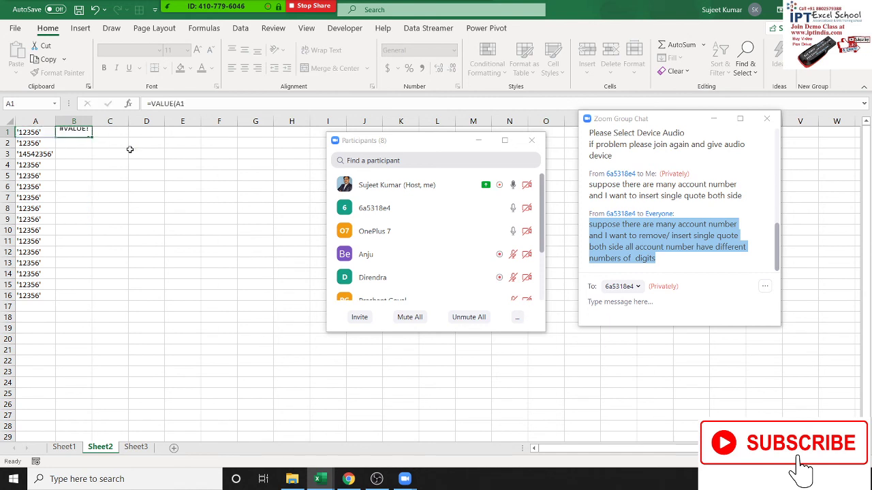
key(ctrl+Return)
key(Delete)
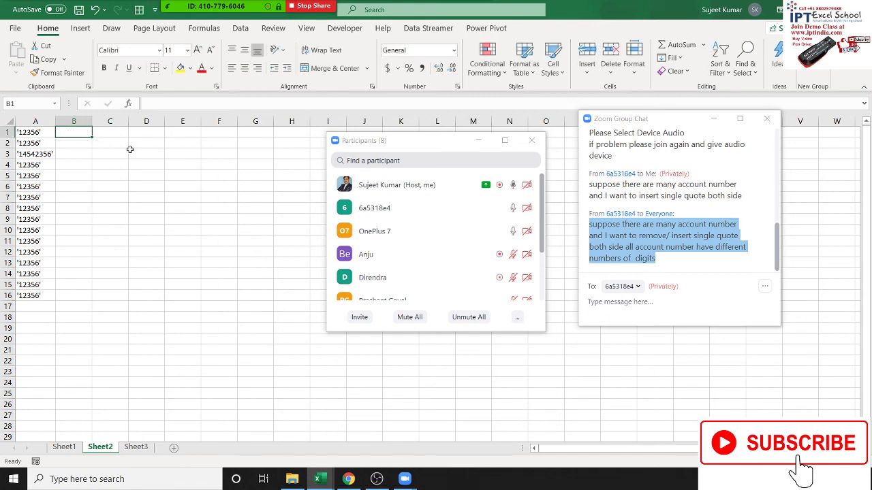
- Cut the trailing quote from the end of A1's text
key(Left)
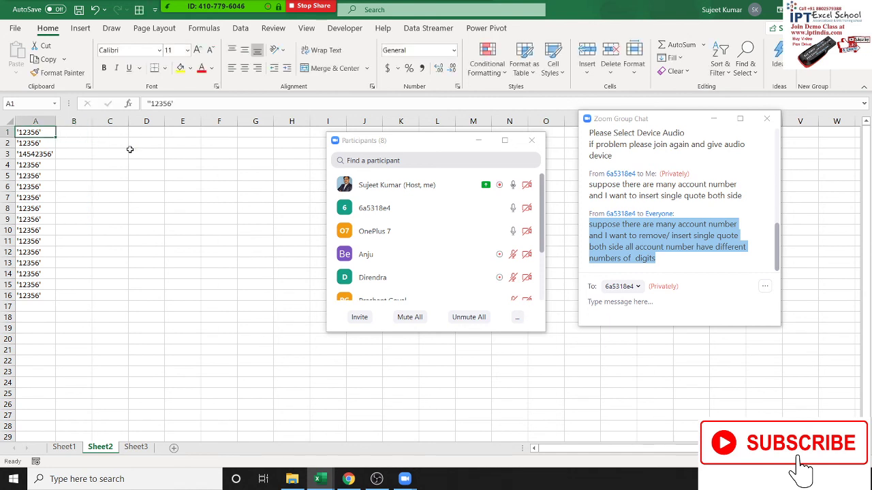
click(201, 106)
key(BackSpace)
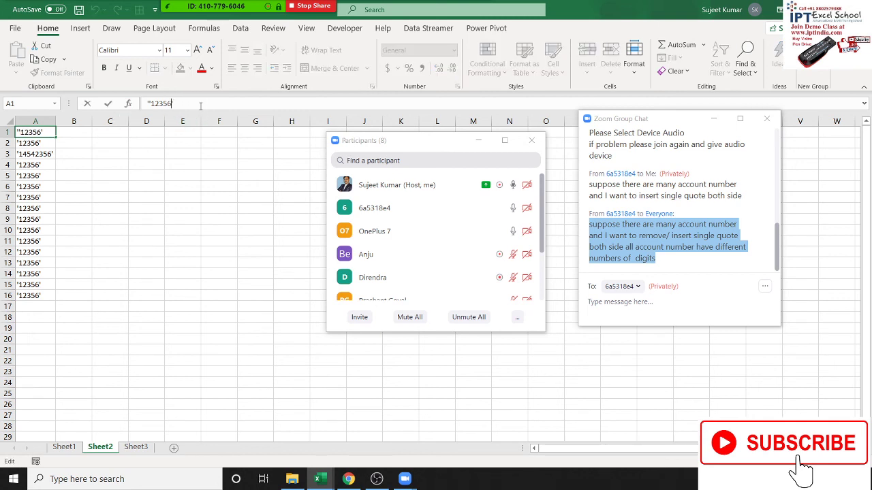
key(shift+Left)
key(ctrl+x)
- Replace every apostrophe in column A with nothing using Find and Replace
click(108, 103)
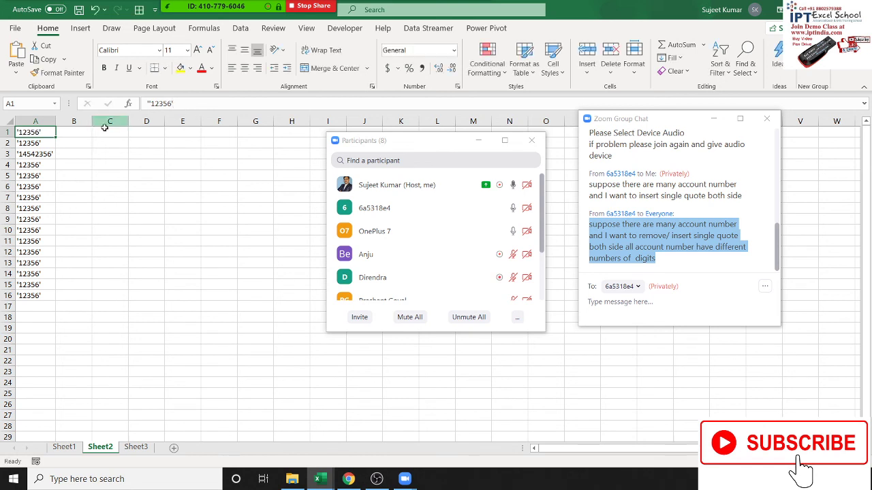
click(49, 121)
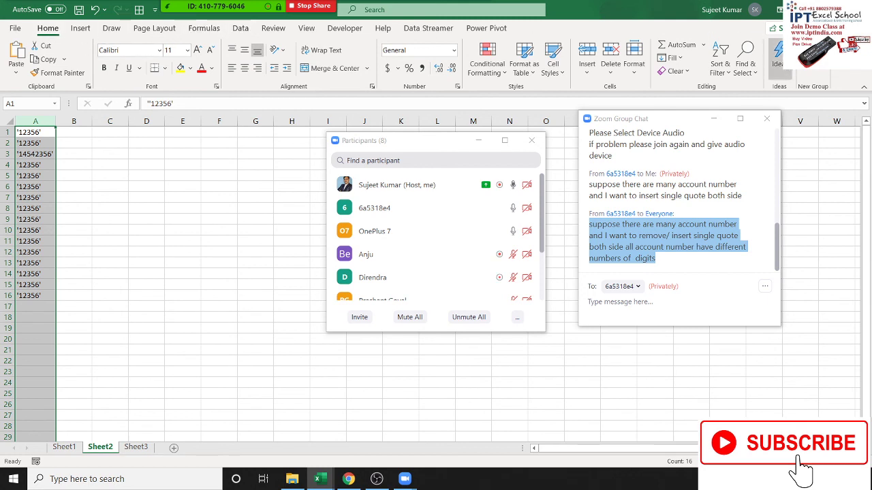
click(745, 64)
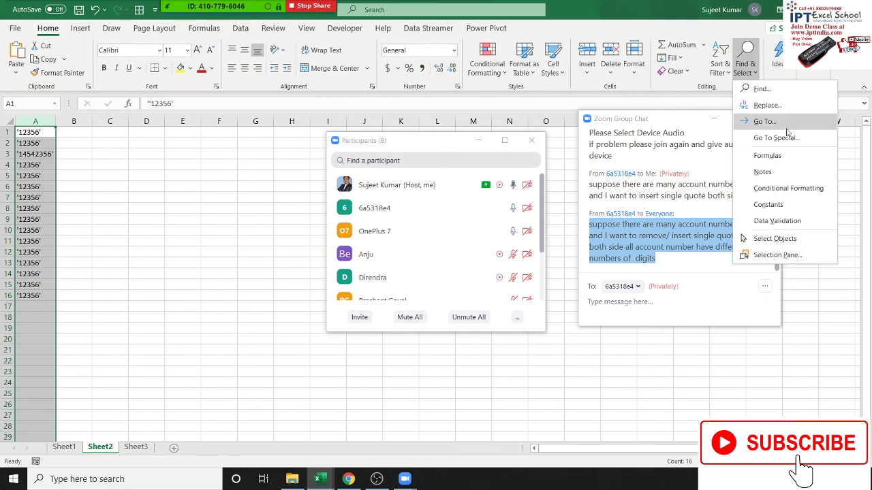
click(767, 104)
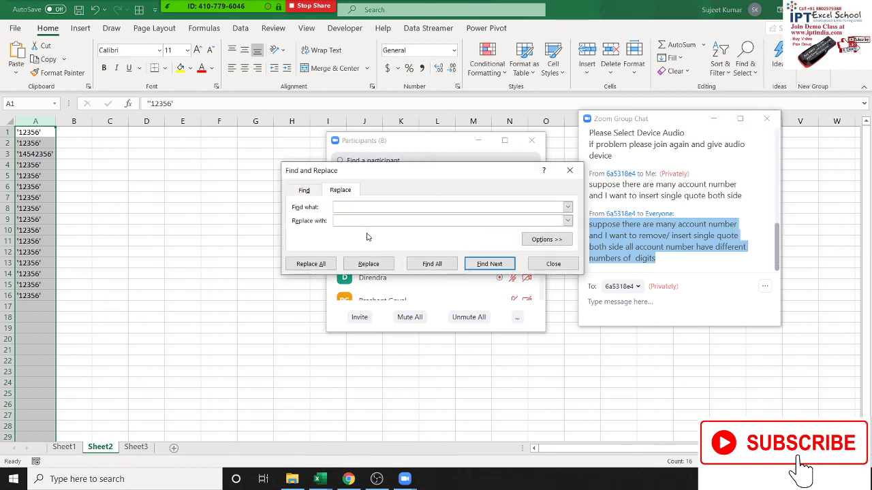
text(')
click(353, 224)
click(317, 267)
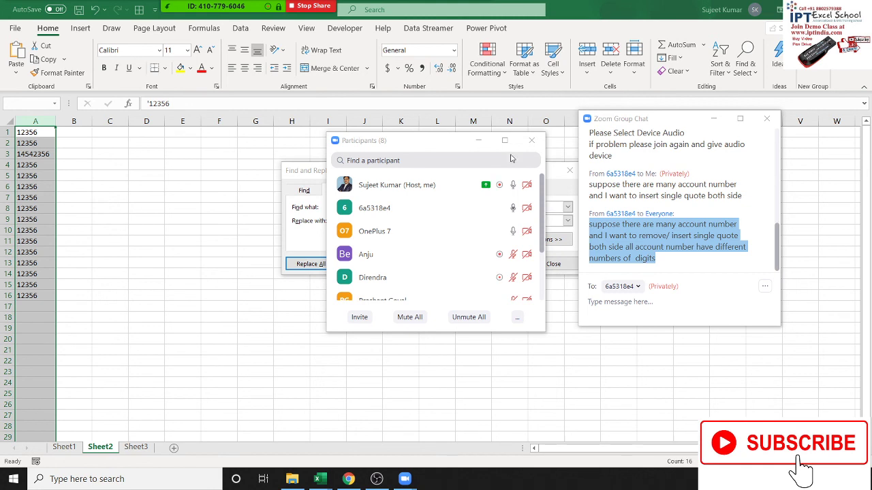
- Acknowledge the 32 replacements message and close Find and Replace
click(531, 140)
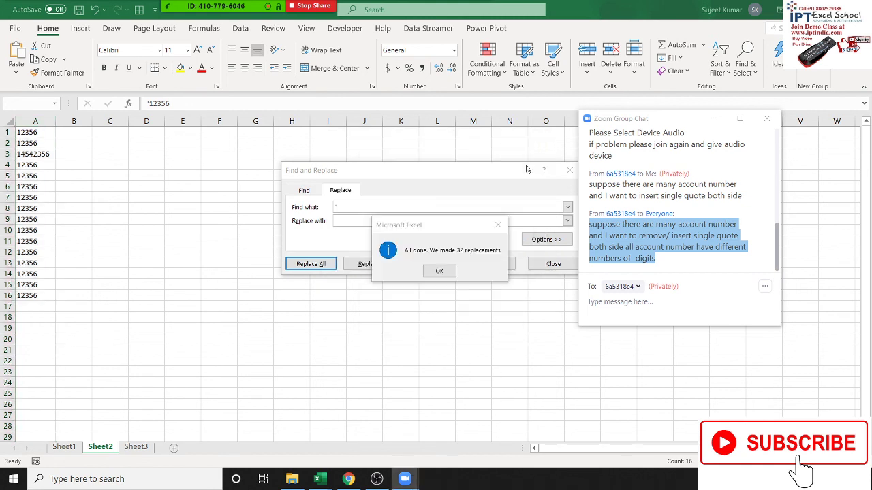
click(450, 270)
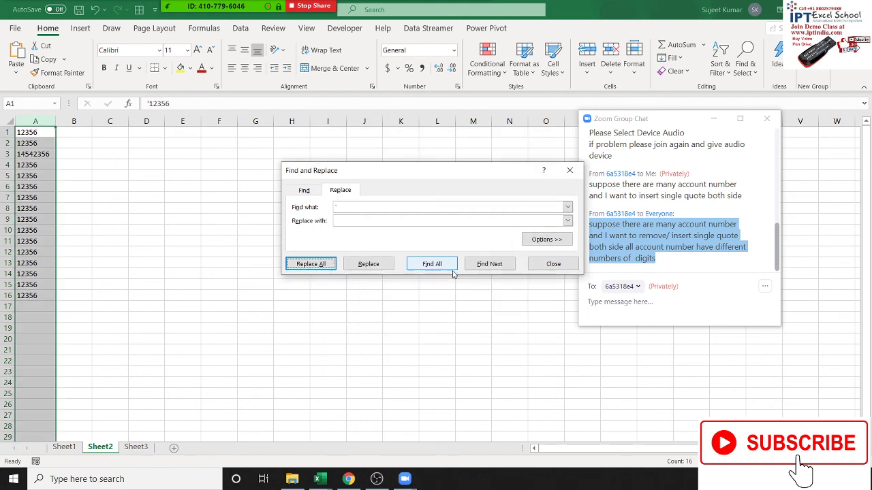
click(550, 265)
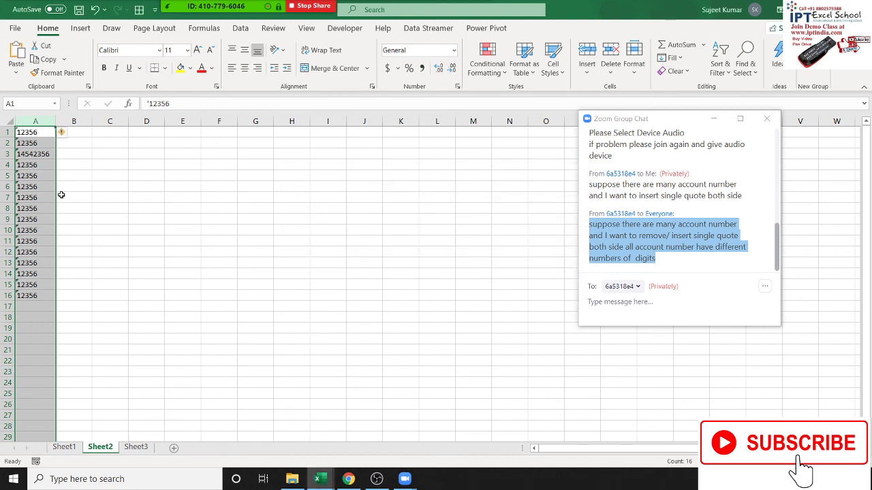
click(86, 194)
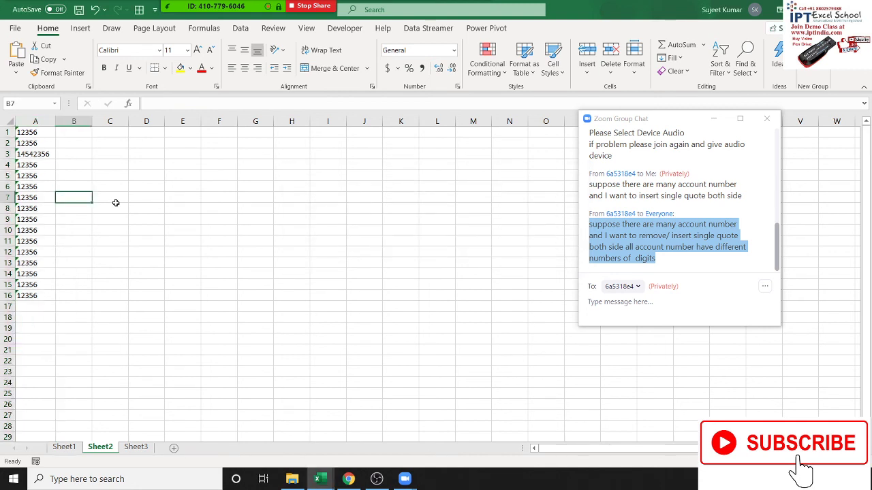
- Narrow column A slightly and enter ="'"&A1&"'" in B1
drag(54, 121, 51, 121)
click(68, 132)
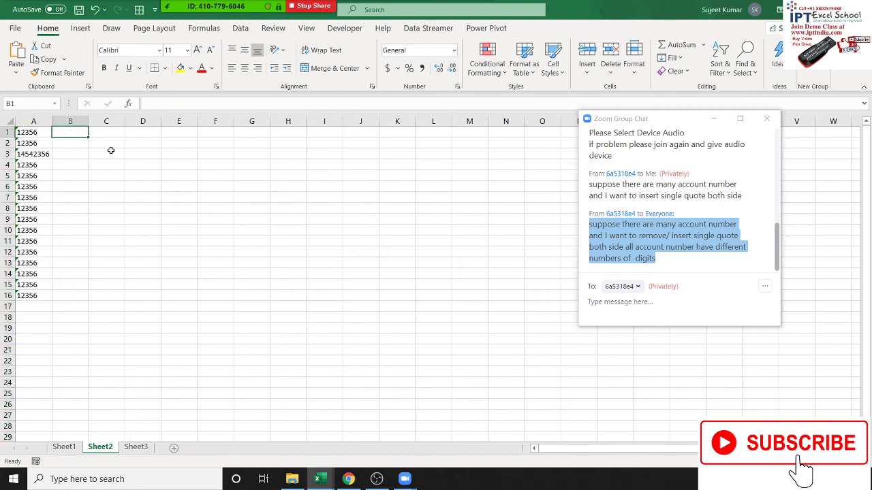
text(=)
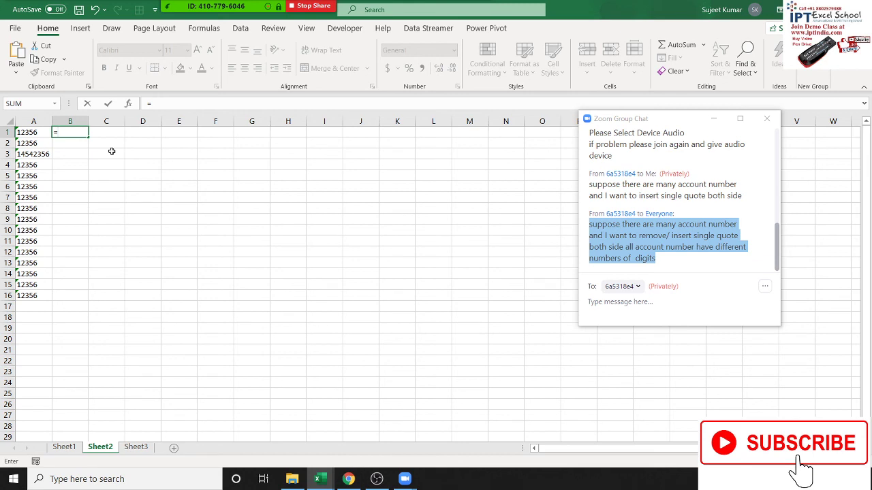
text("'")
text(&)
click(34, 131)
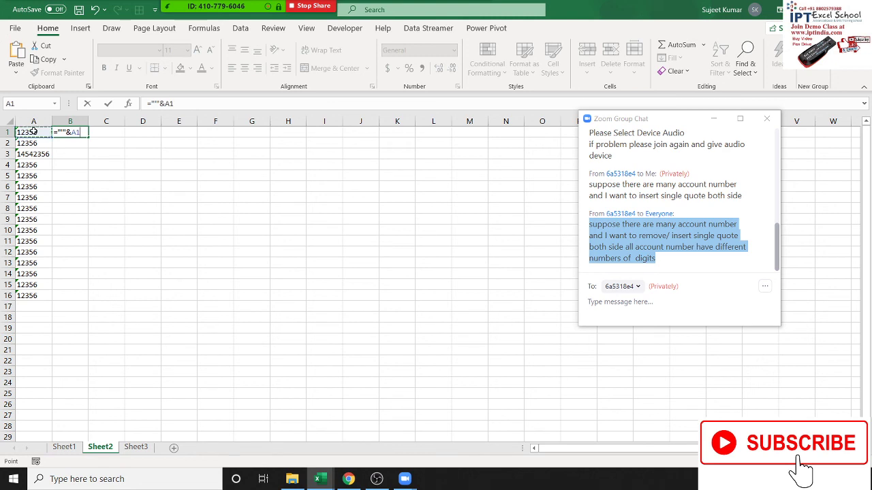
text(&")
text(')
text(")
key(Return)
- Fill B1's quoting formula down to B16
click(85, 134)
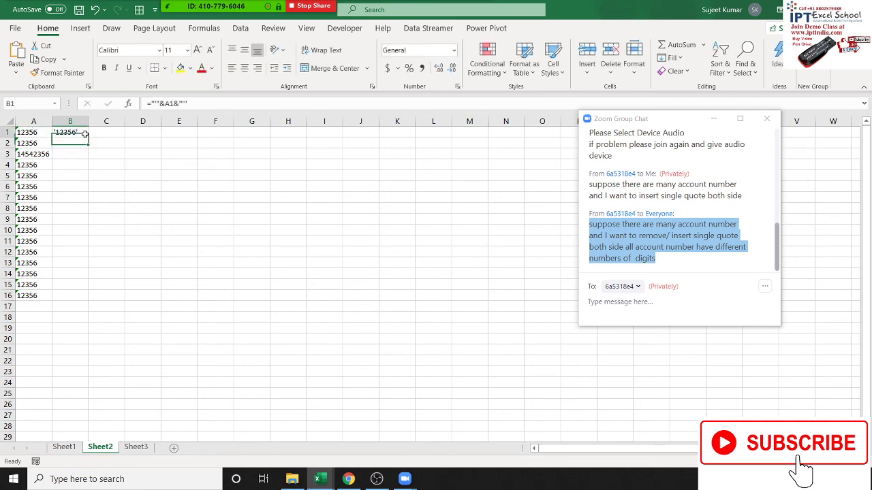
double_click(87, 137)
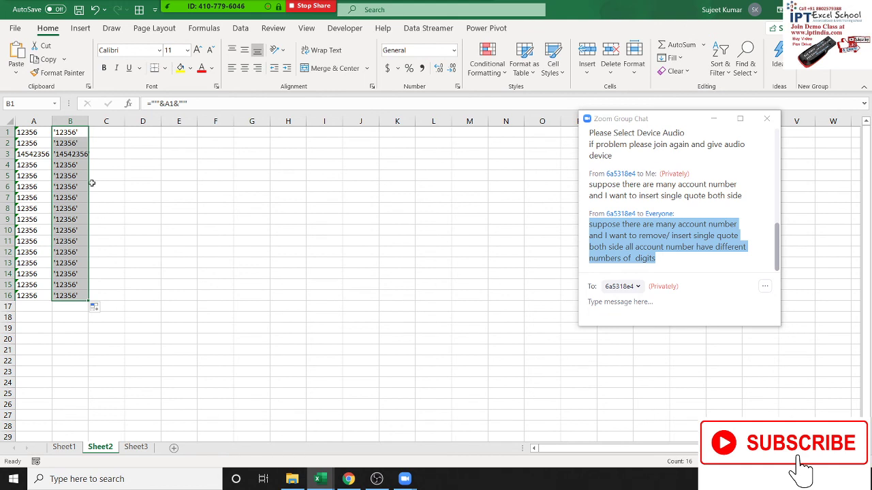
double_click(77, 132)
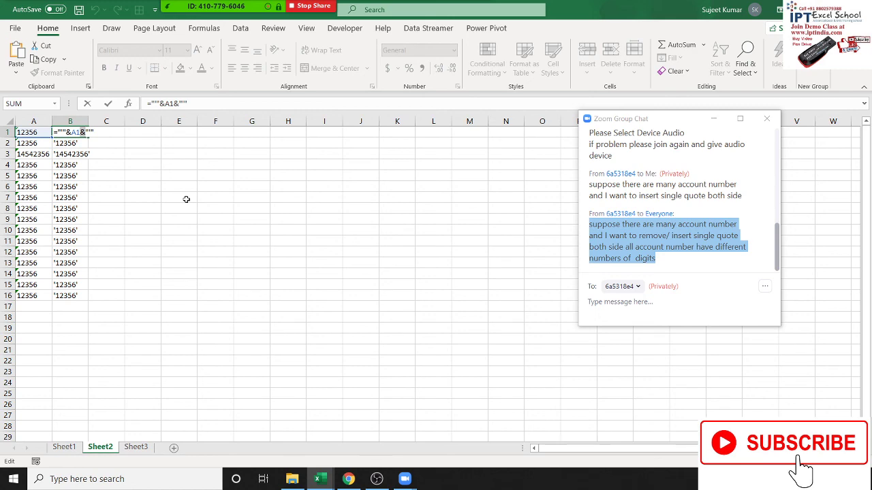
- Step through B1's ="'"&A1&"'" formula and commit it unchanged
key(Escape)
ctrl+scroll(109, 230, up, 4)
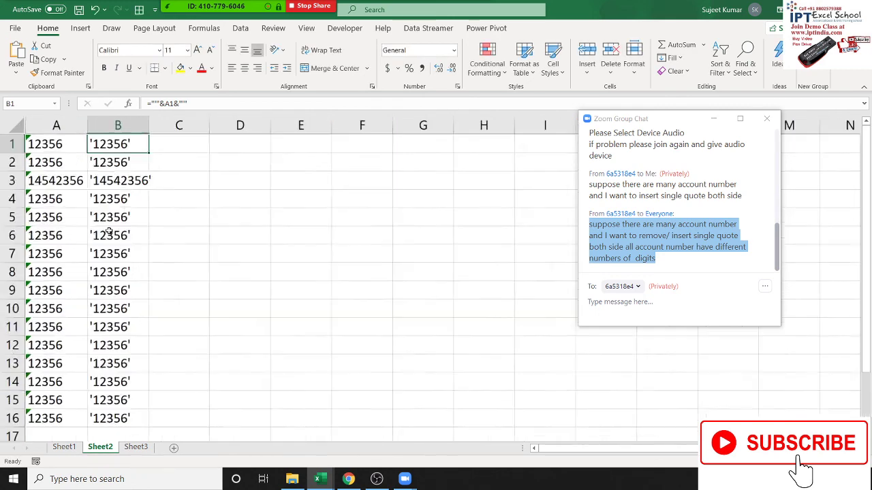
ctrl+scroll(109, 230, up, 2)
ctrl+scroll(108, 230, up, 1)
double_click(139, 155)
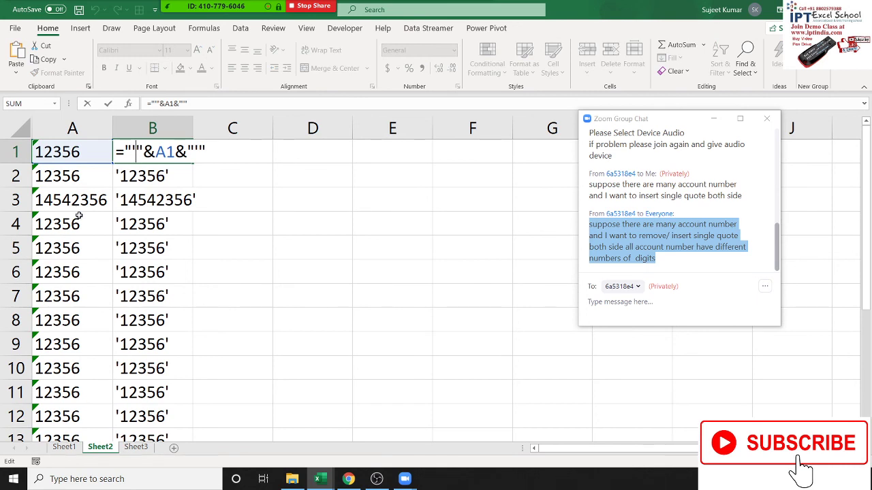
key(Left)
key(Right)
key(Right)
key(shift+Right)
key(ctrl+Return)
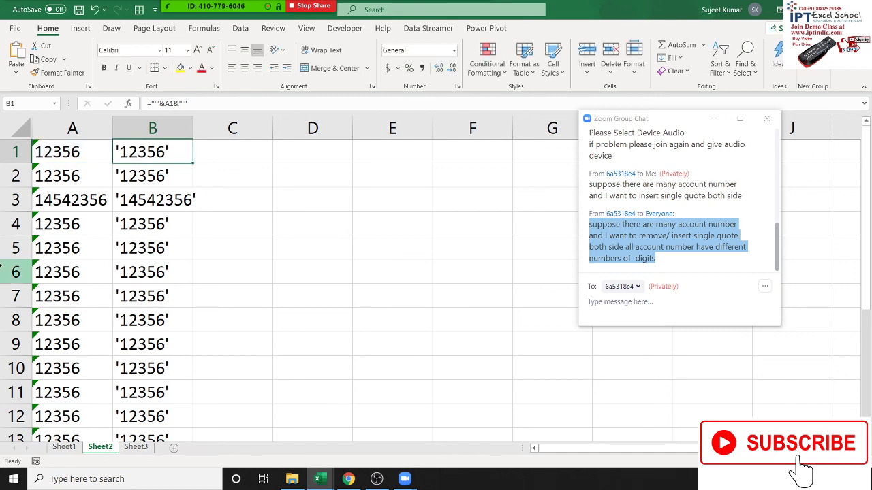
scroll(50, 209, down, 2)
scroll(50, 209, down, 1)
scroll(50, 209, down, 2)
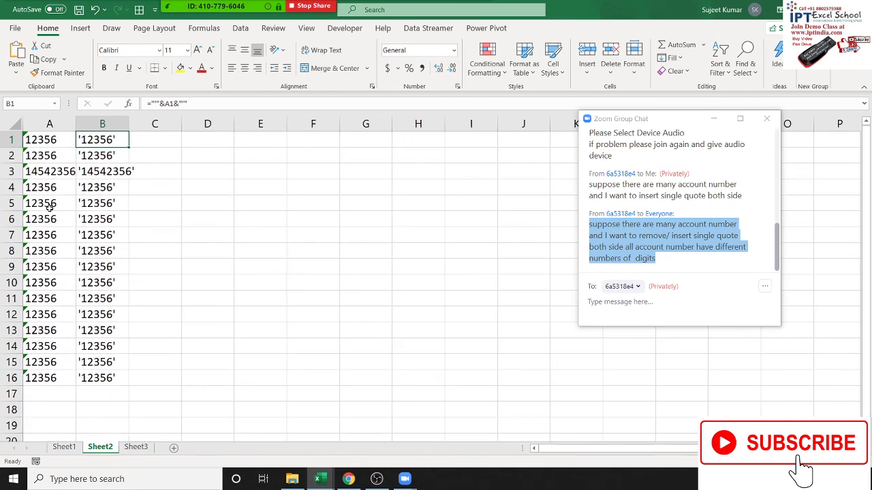
scroll(50, 209, down, 2)
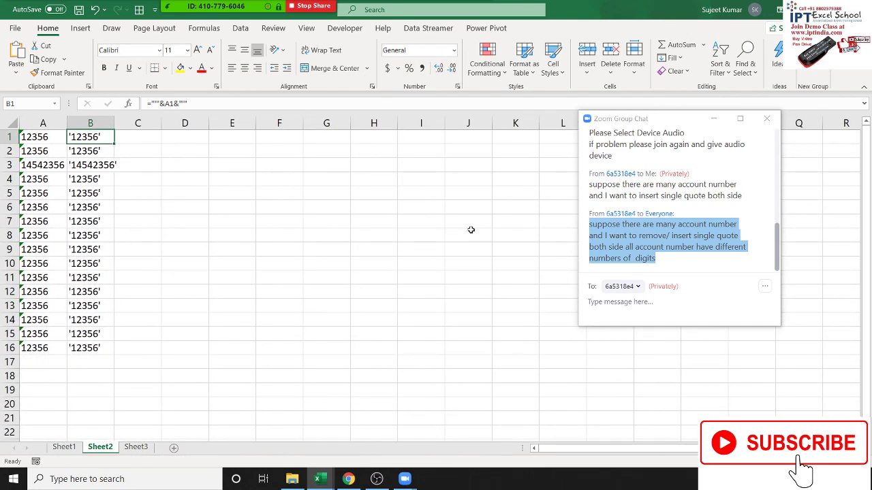
click(767, 119)
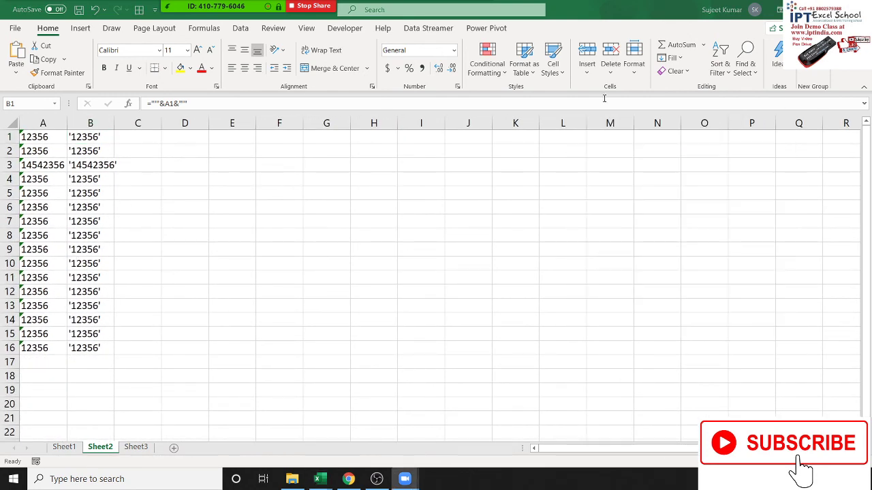
click(229, 7)
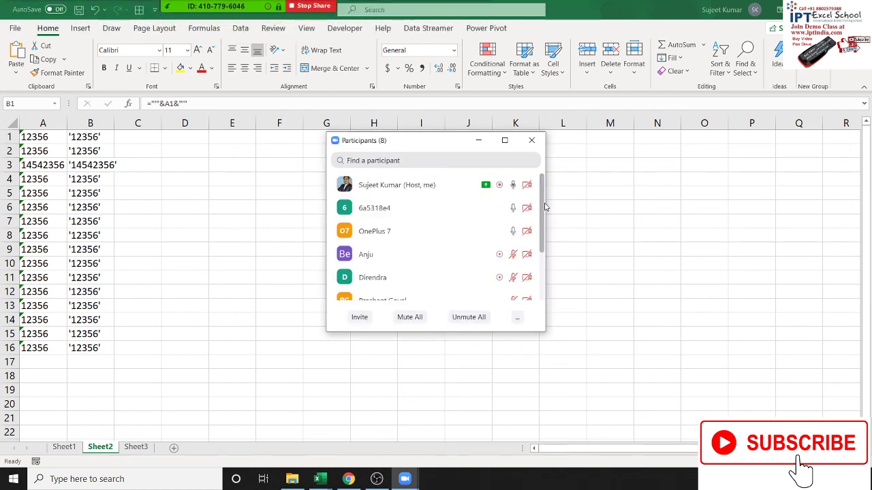
scroll(541, 252, down, 1)
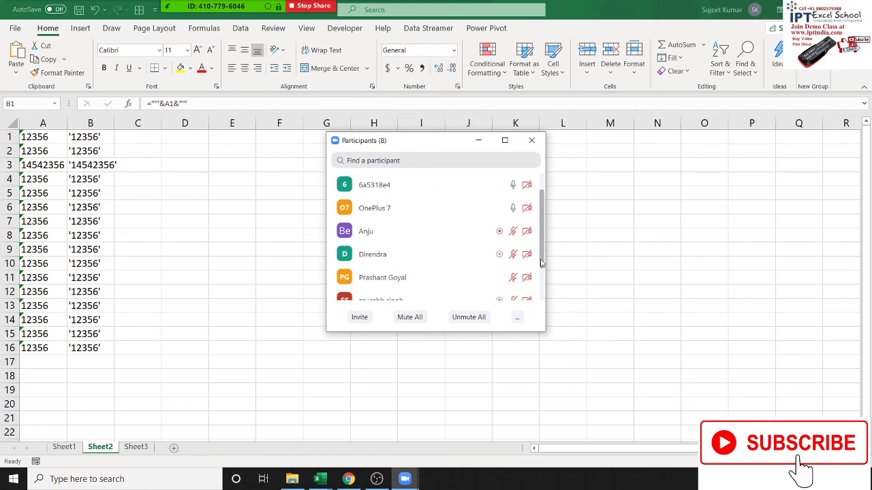
scroll(541, 263, down, 1)
scroll(540, 278, down, 1)
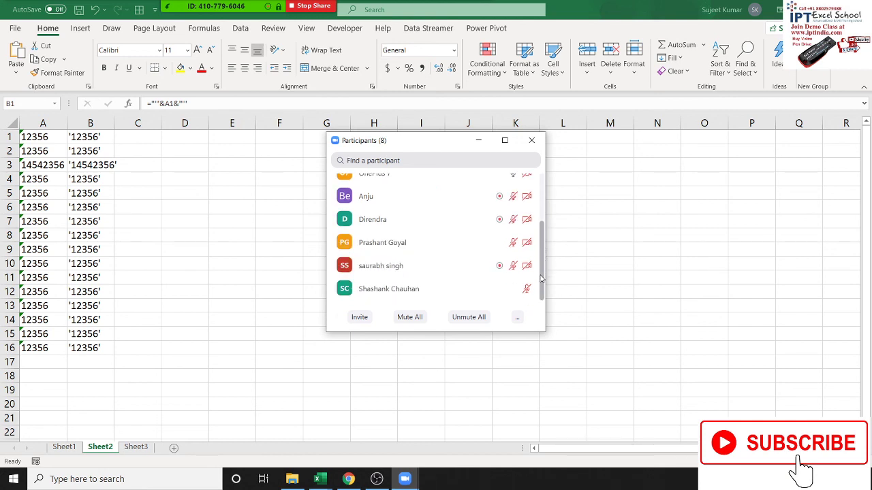
scroll(543, 265, up, 2)
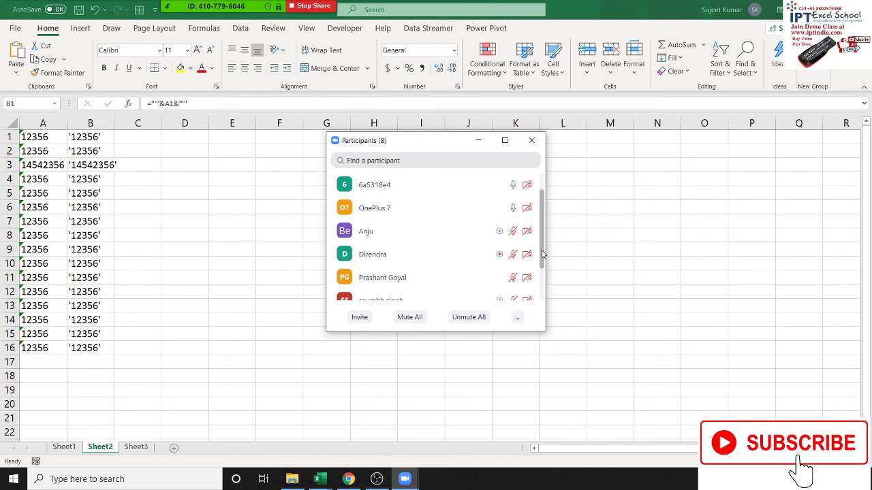
mouse_move(540, 232)
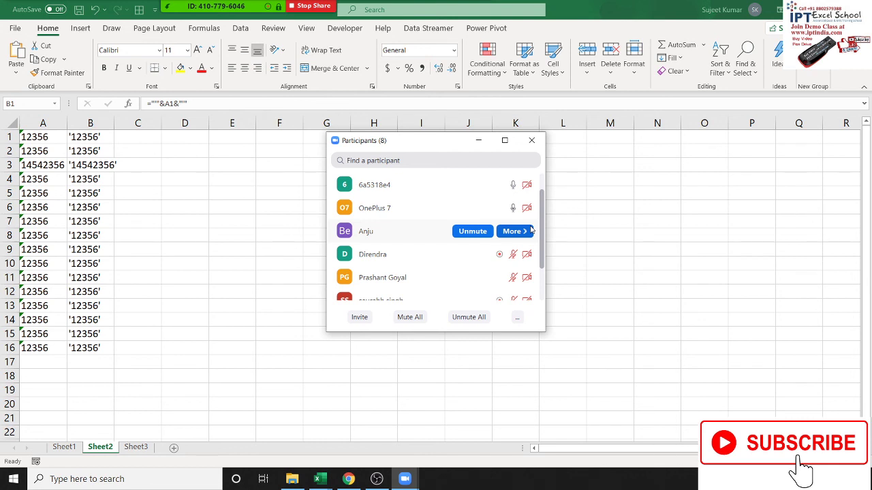
mouse_move(405, 213)
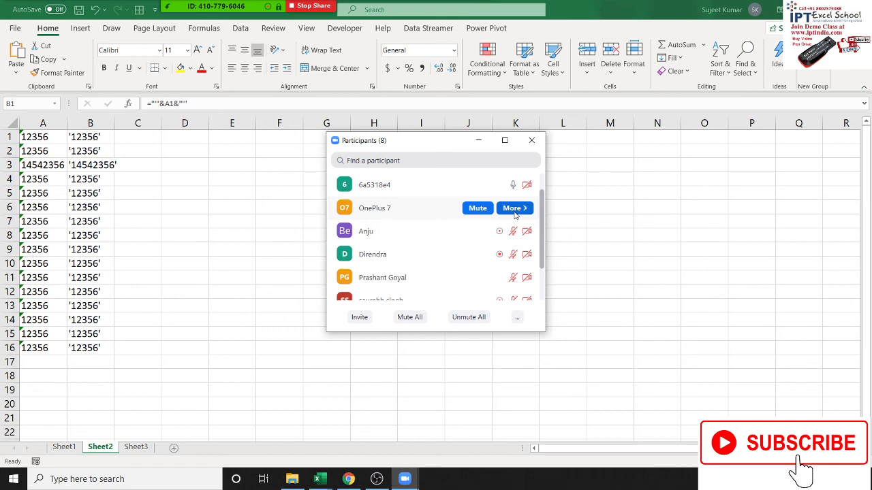
mouse_move(508, 257)
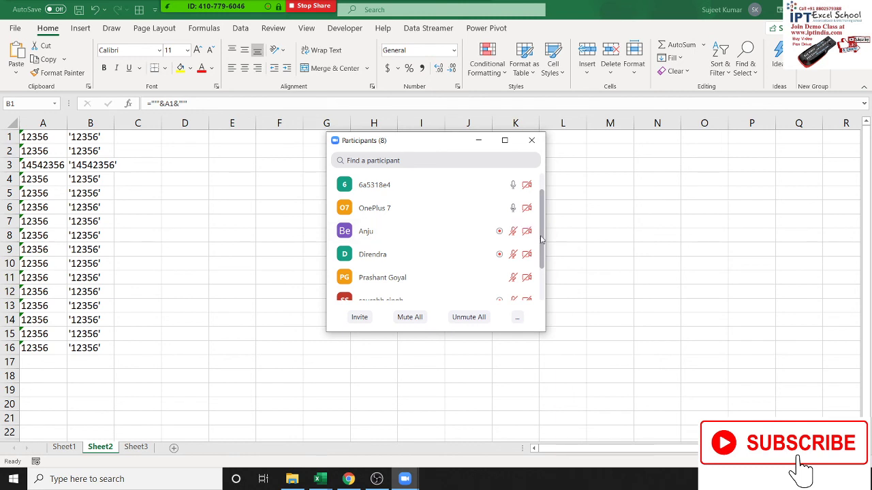
scroll(542, 239, down, 2)
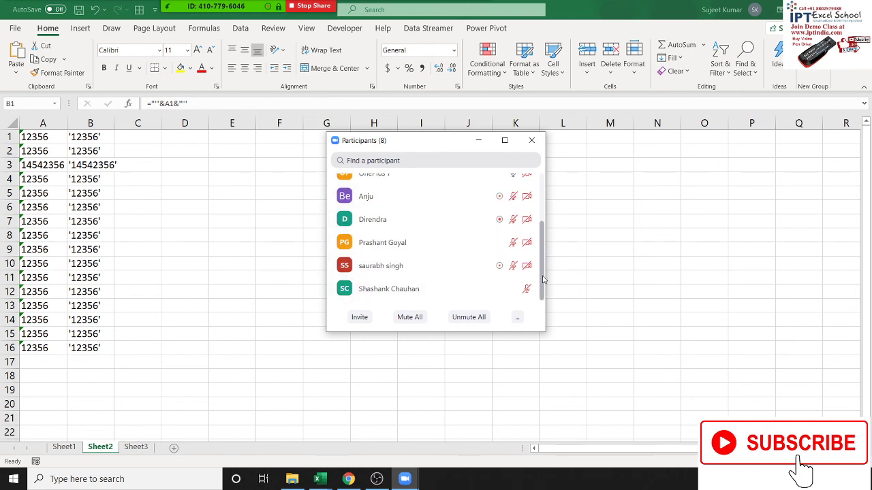
drag(544, 277, 544, 256)
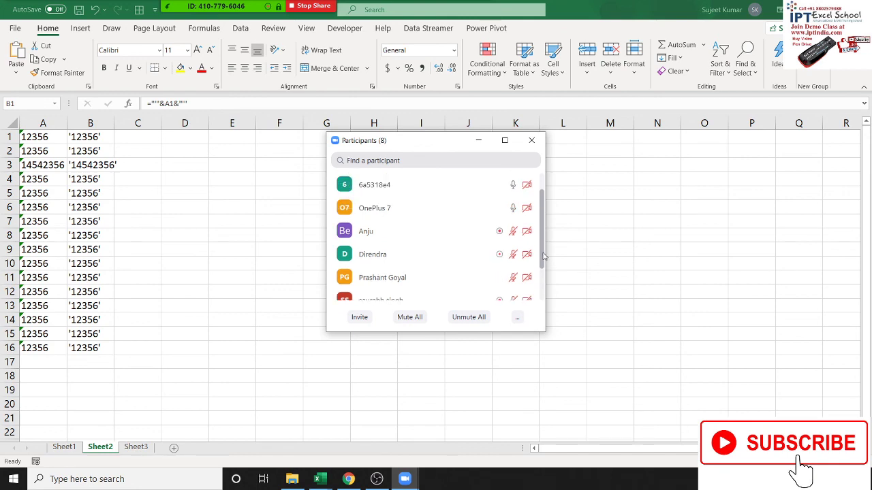
click(532, 140)
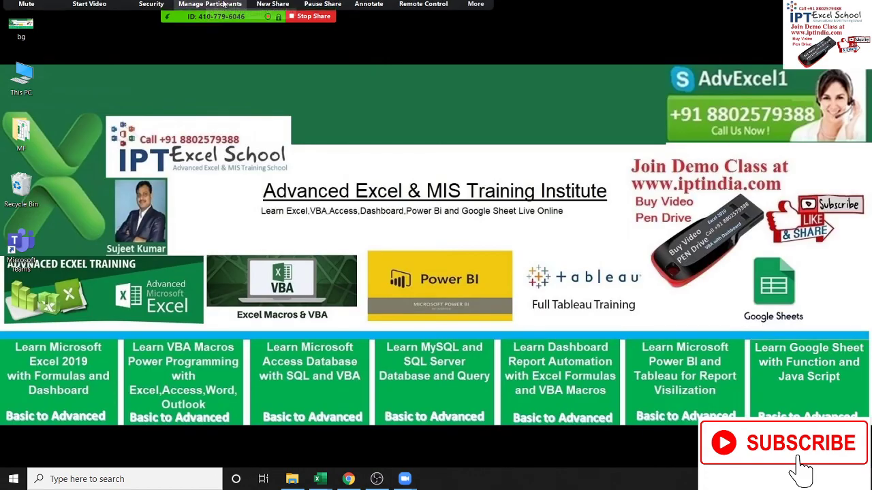
- Choose More > End Meeting on Zoom's toolbar and confirm ending it
click(476, 14)
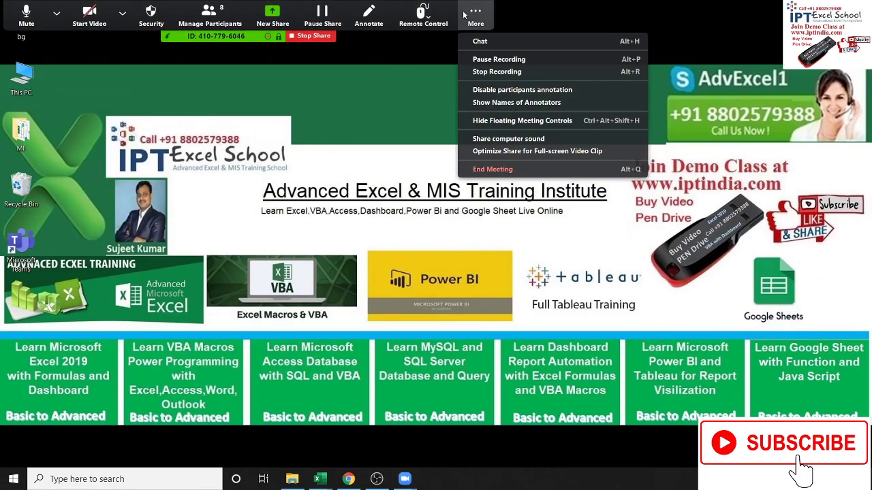
click(504, 169)
click(439, 279)
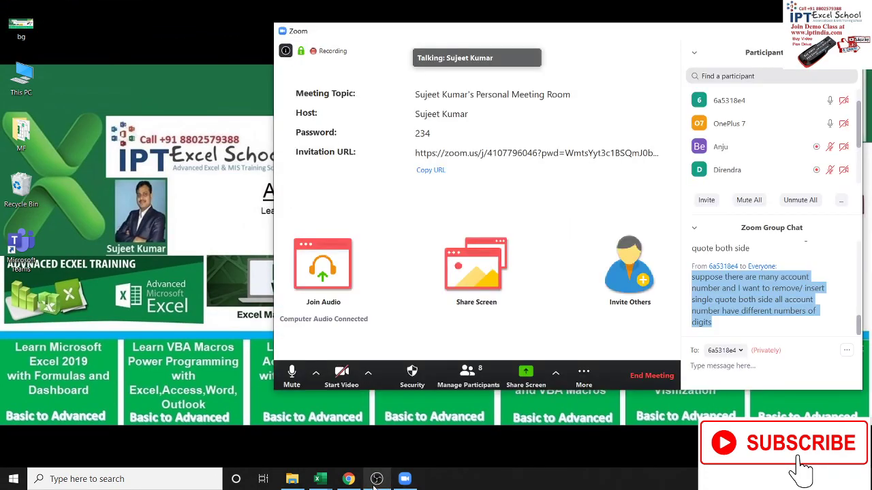